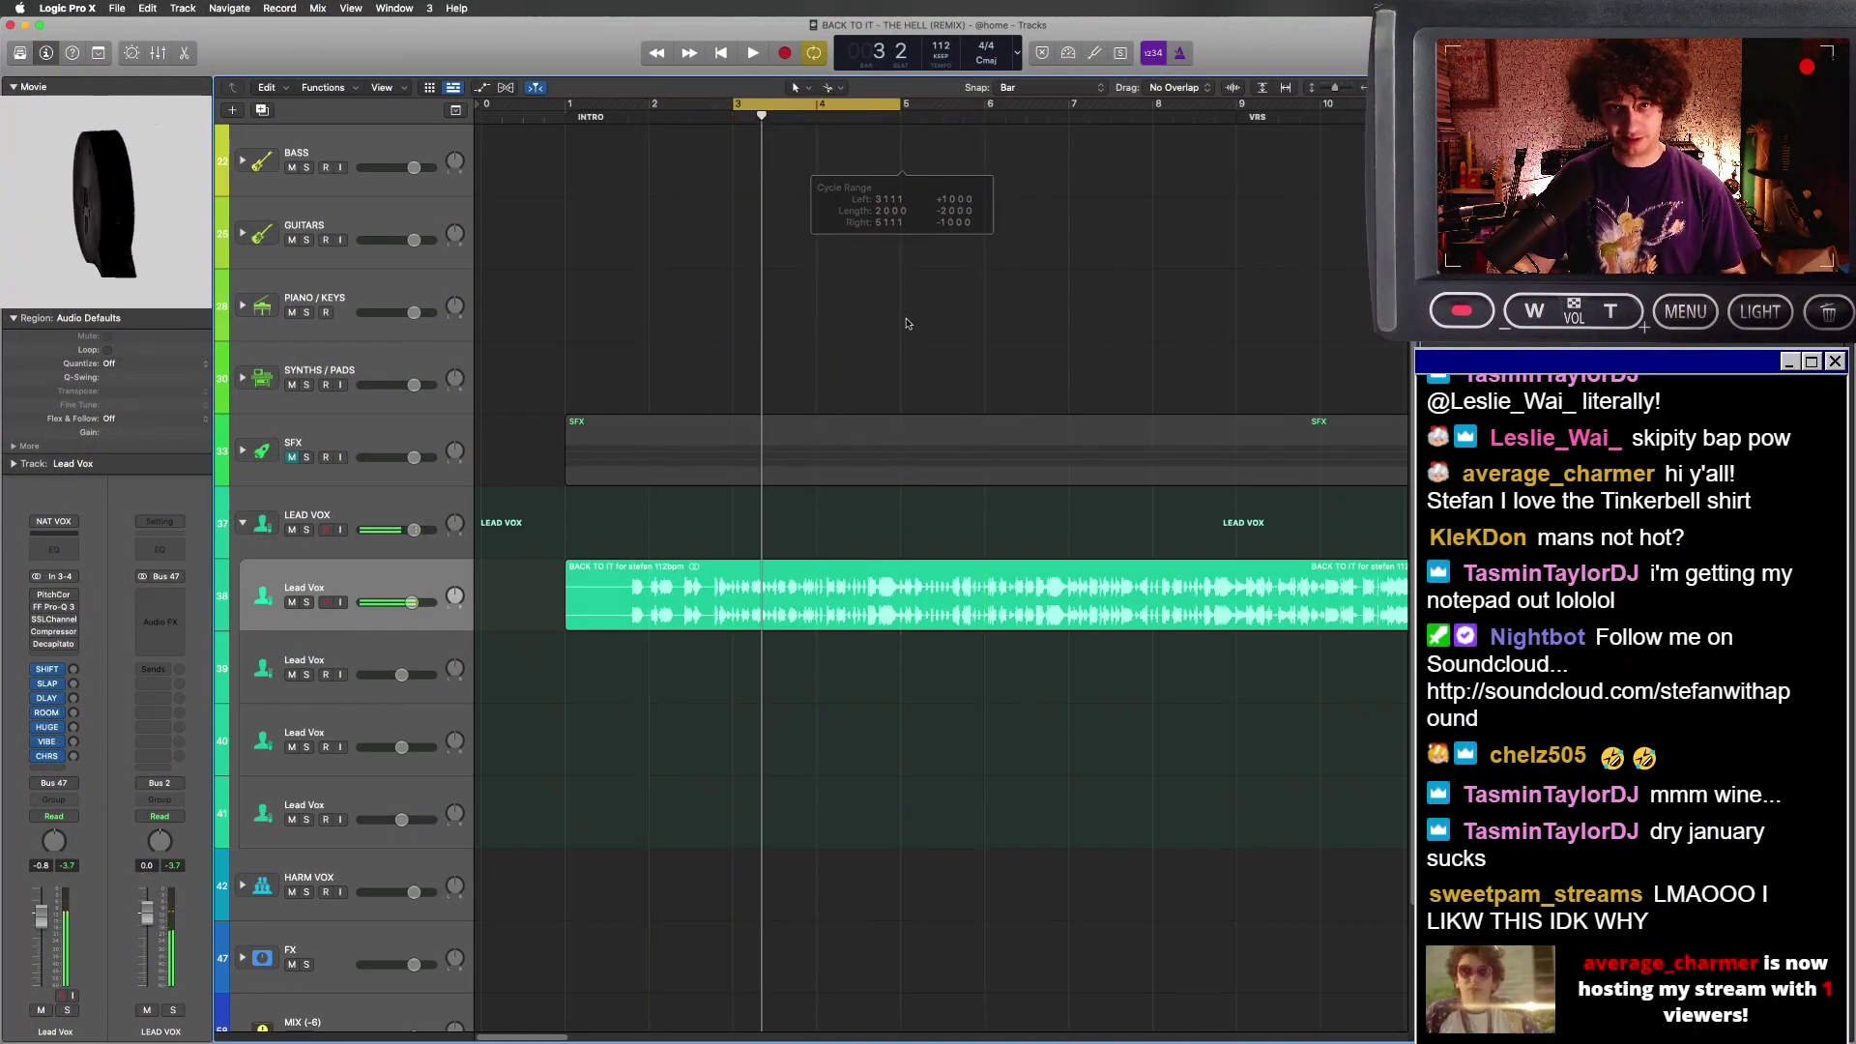
- Play back the Lead Vox sample within the bar 3 to 5 cycle range, then stop
{"action": "right_click", "coordinate": [907, 323]}
{"action": "left_click", "coordinate": [803, 331]}
{"action": "key", "text": "space"}
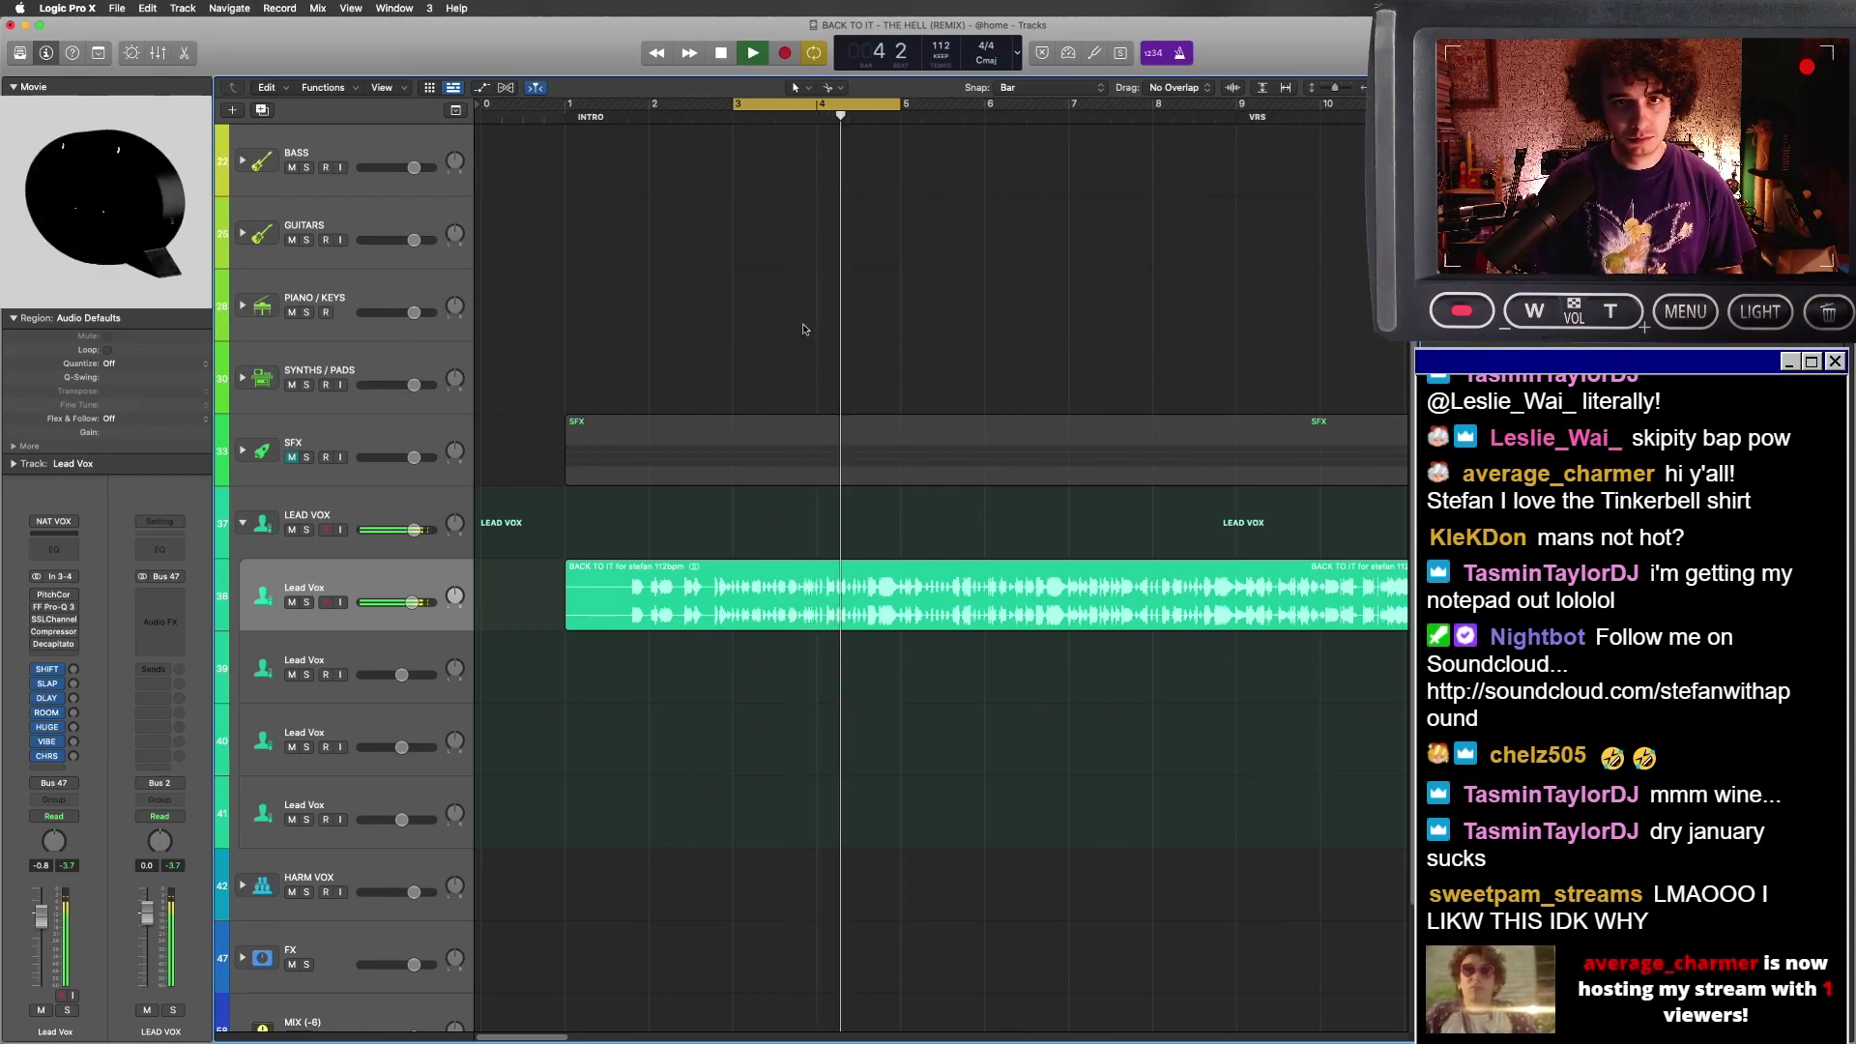
{"action": "key", "text": "space"}
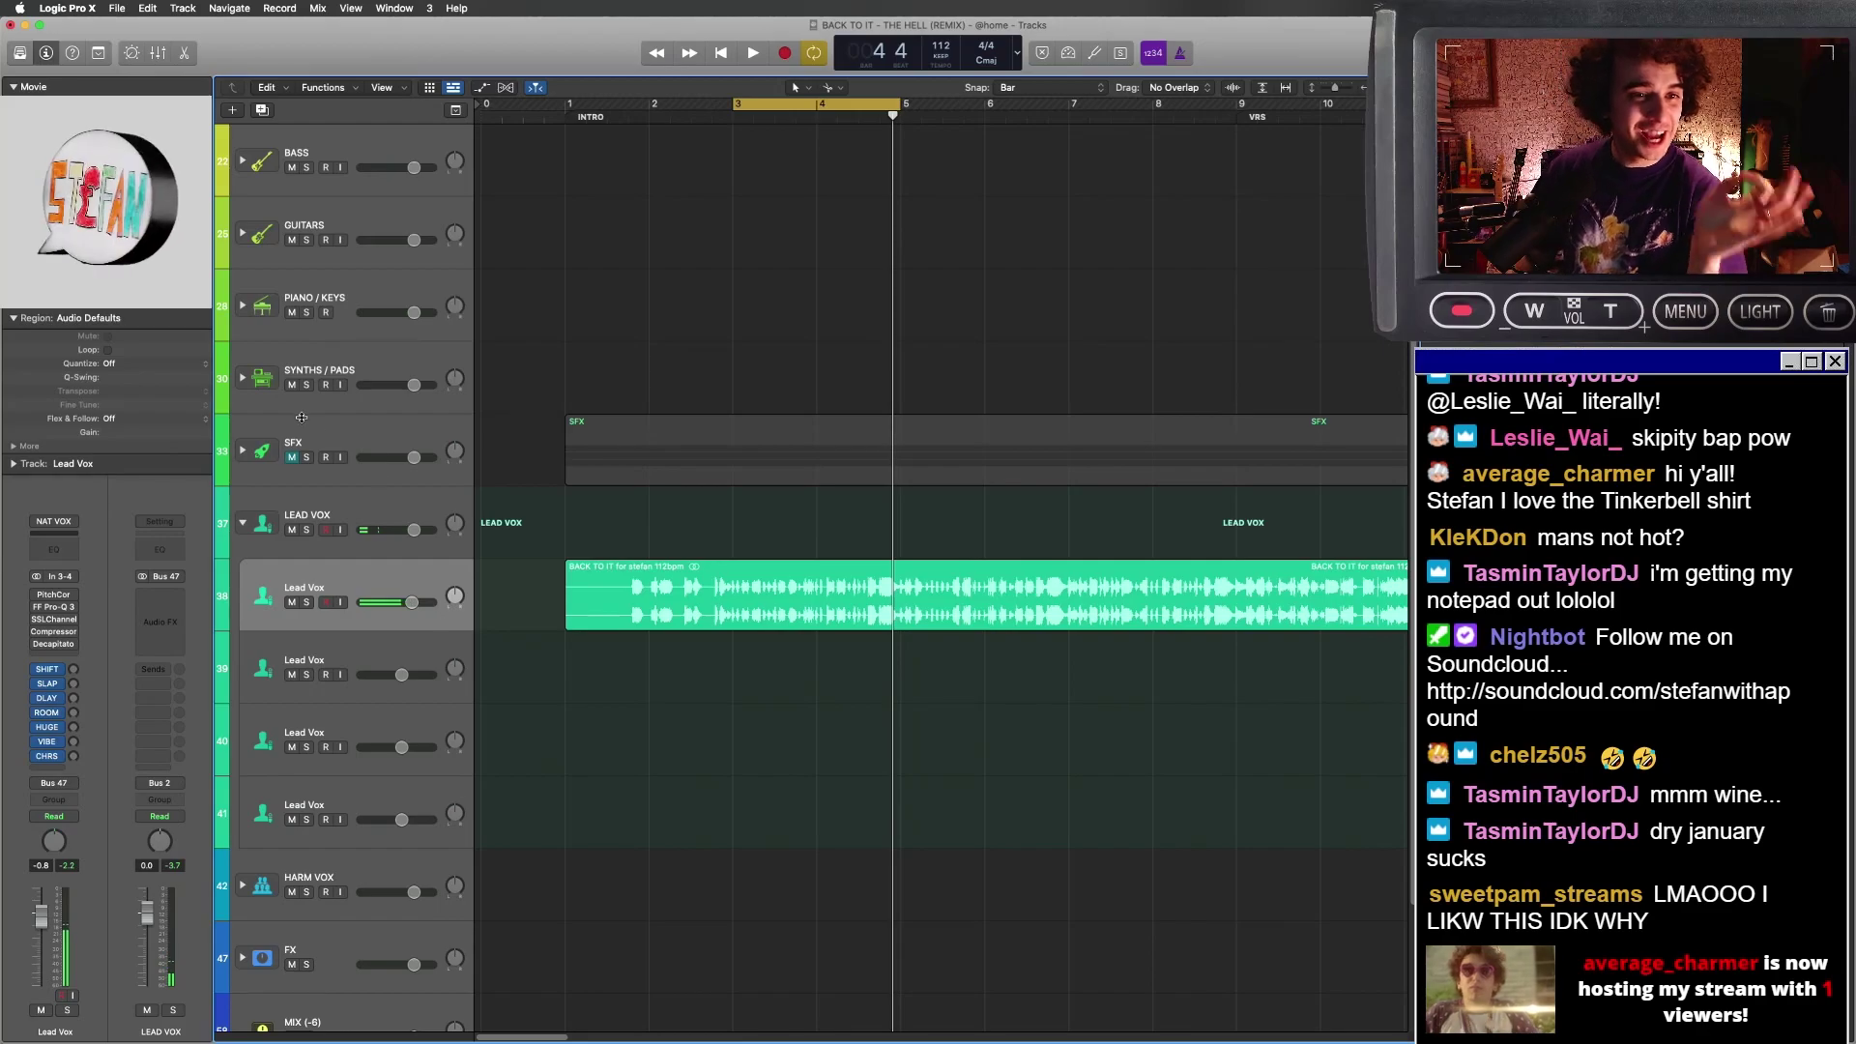
{"action": "left_click", "coordinate": [181, 9]}
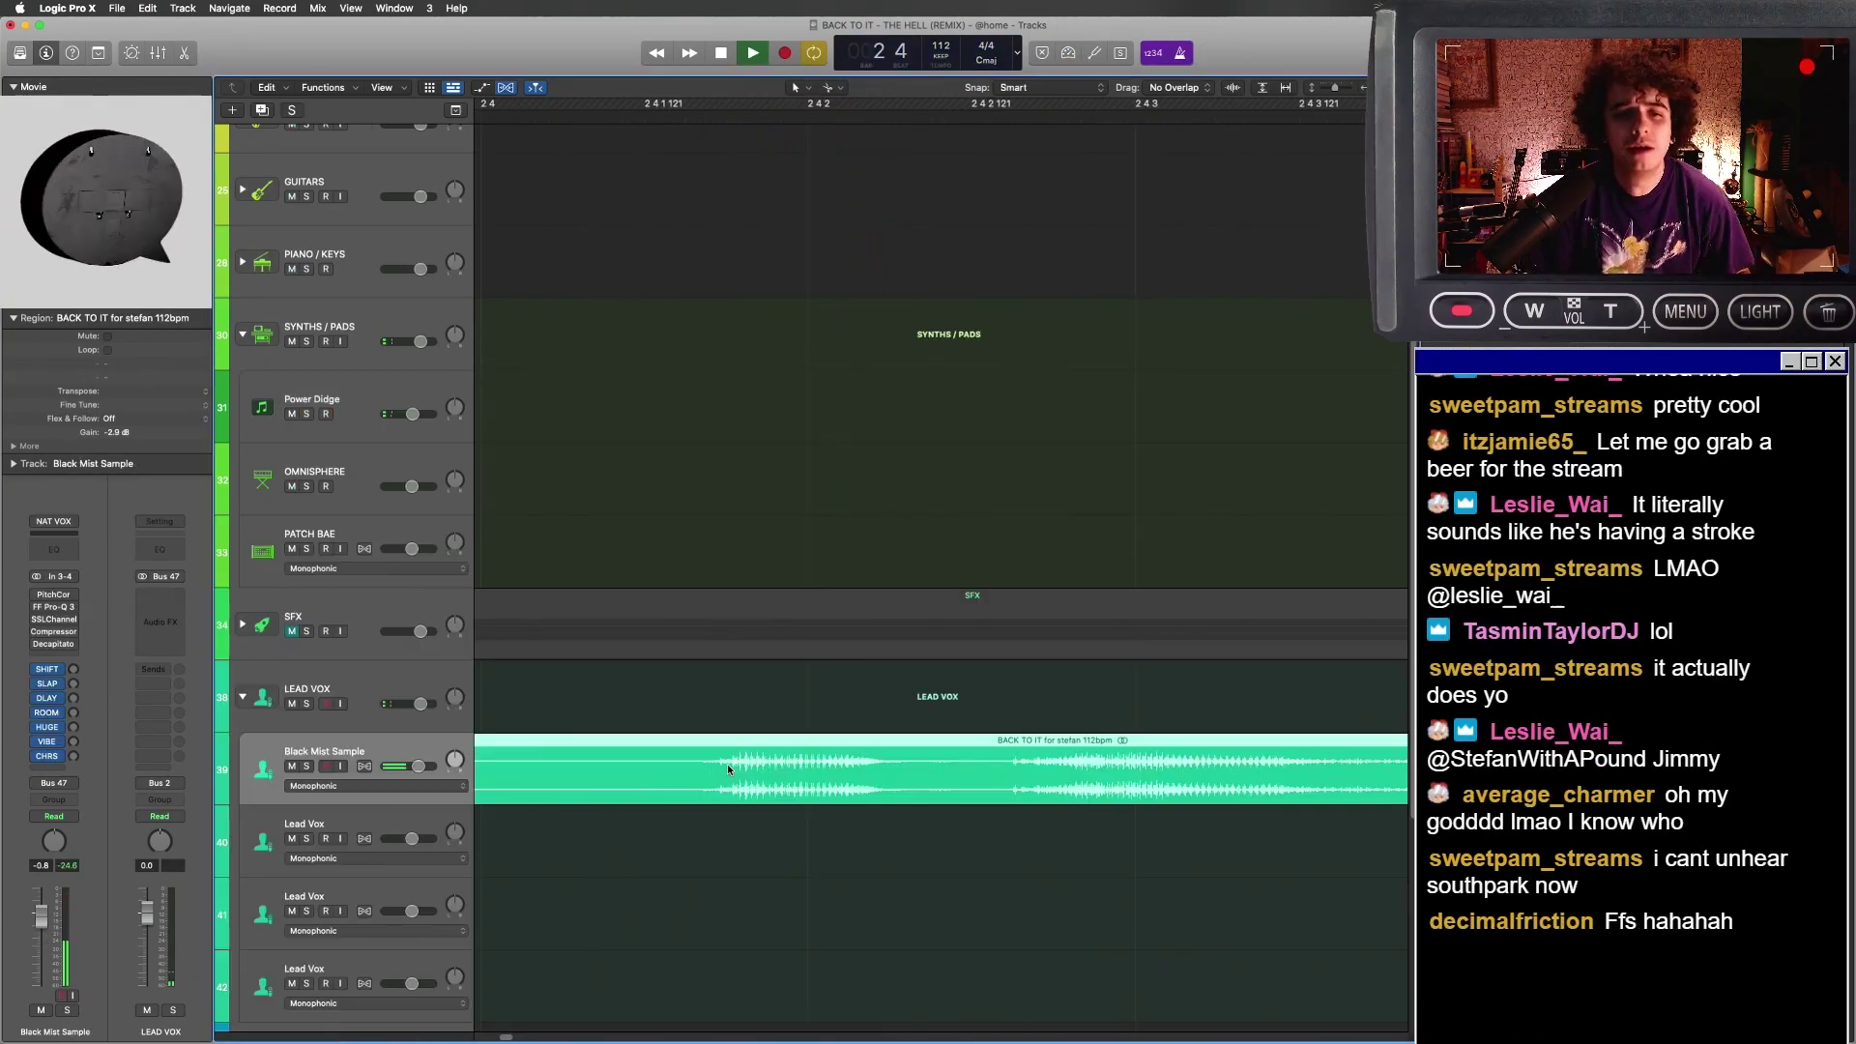
- Open the Power Didge region in the Piano Roll and stop playback
{"action": "key", "text": "super+Left"}
{"action": "key", "text": "super+Left"}
{"action": "key", "text": "super+Left"}
{"action": "key", "text": "super+Left"}
{"action": "key", "text": "super+Left"}
{"action": "key", "text": "super+Left"}
{"action": "key", "text": "super+Left"}
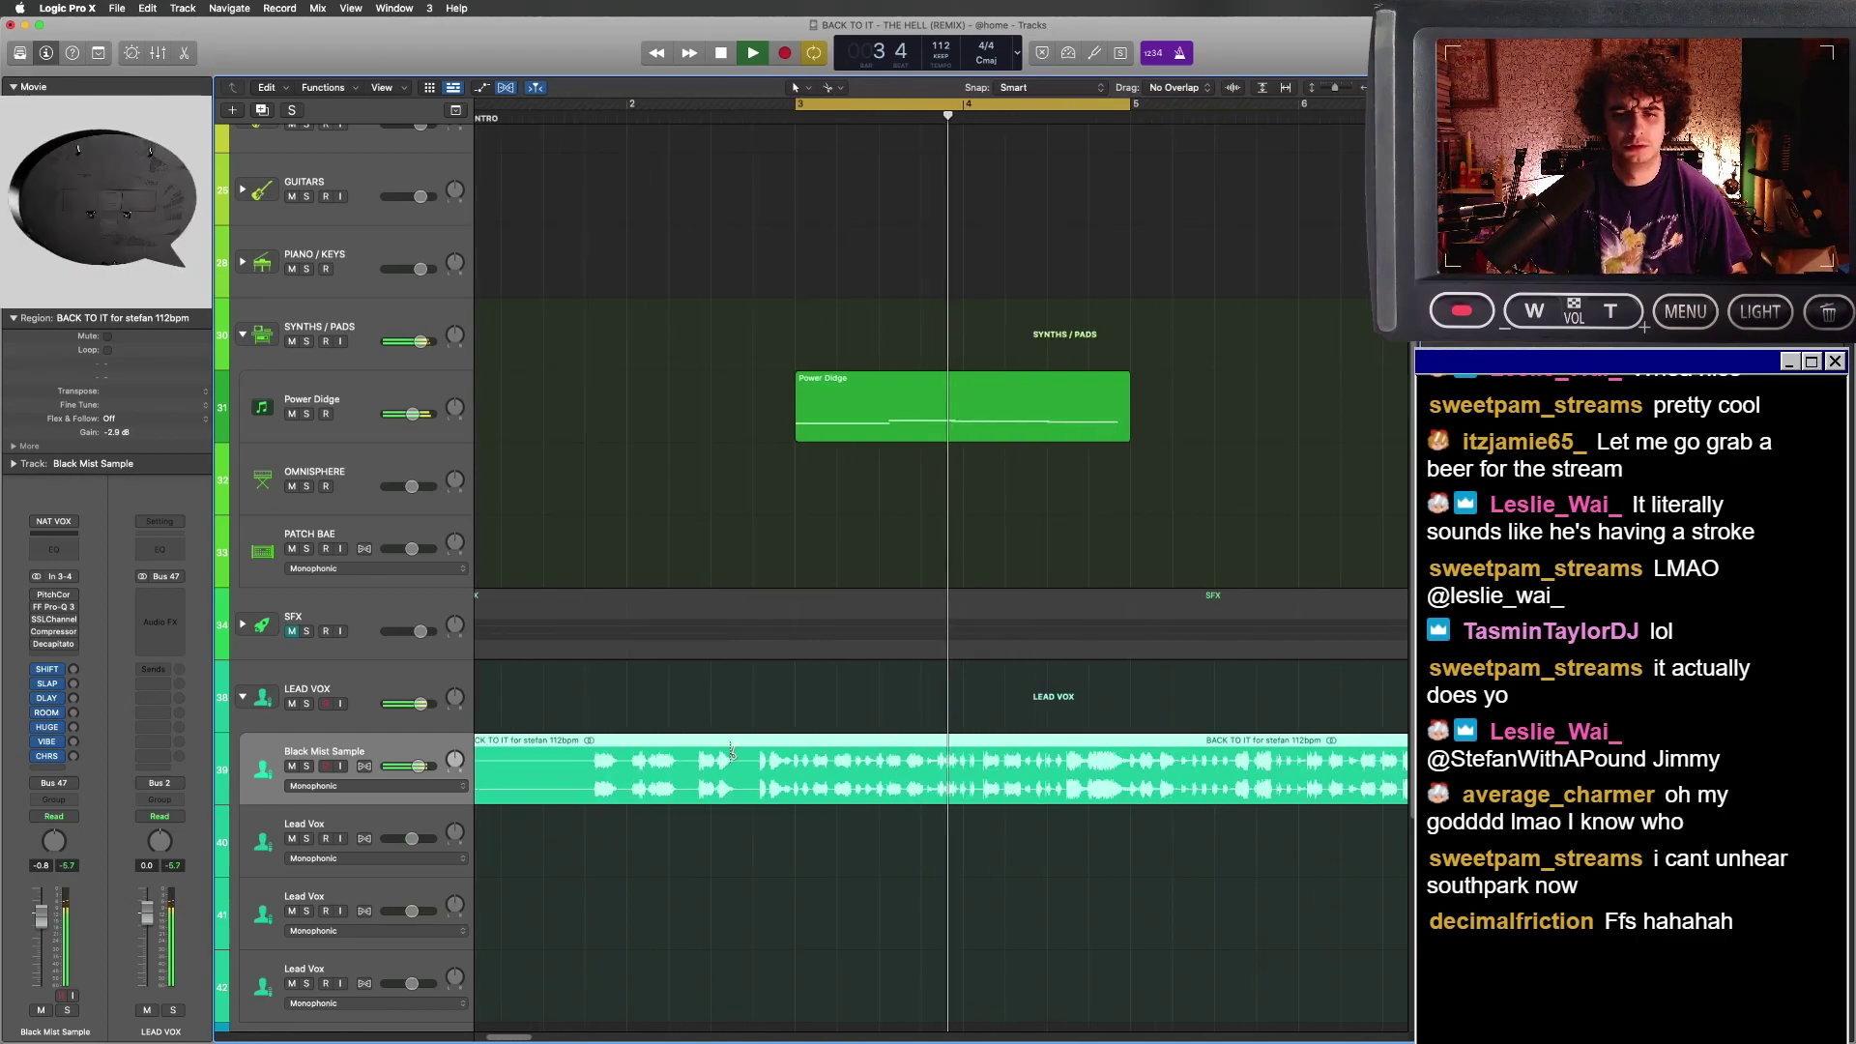
{"action": "left_click", "coordinate": [1025, 874]}
{"action": "double_click", "coordinate": [947, 391]}
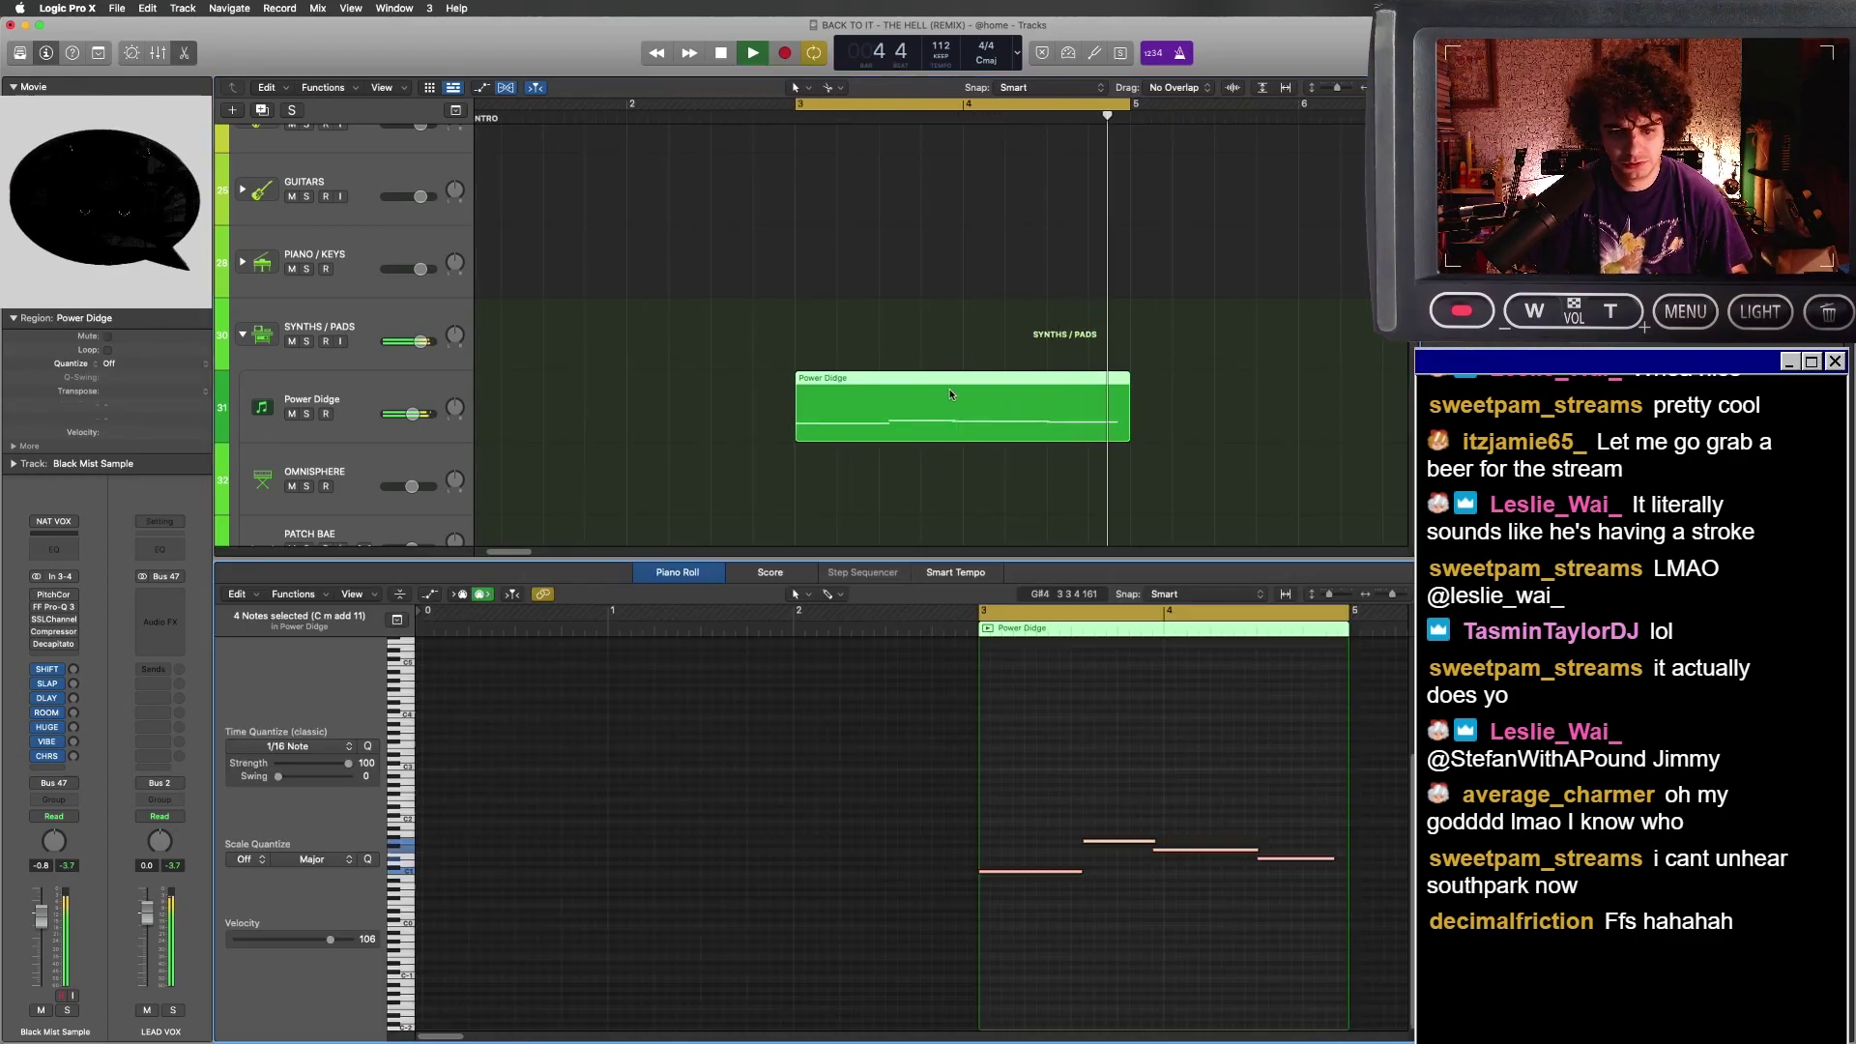
{"action": "key", "text": "space"}
- Open the Reaktor 6 instrument on the soloed Power Didge track, audition its sound, then hide the plug-in window
{"action": "left_click", "coordinate": [48, 698]}
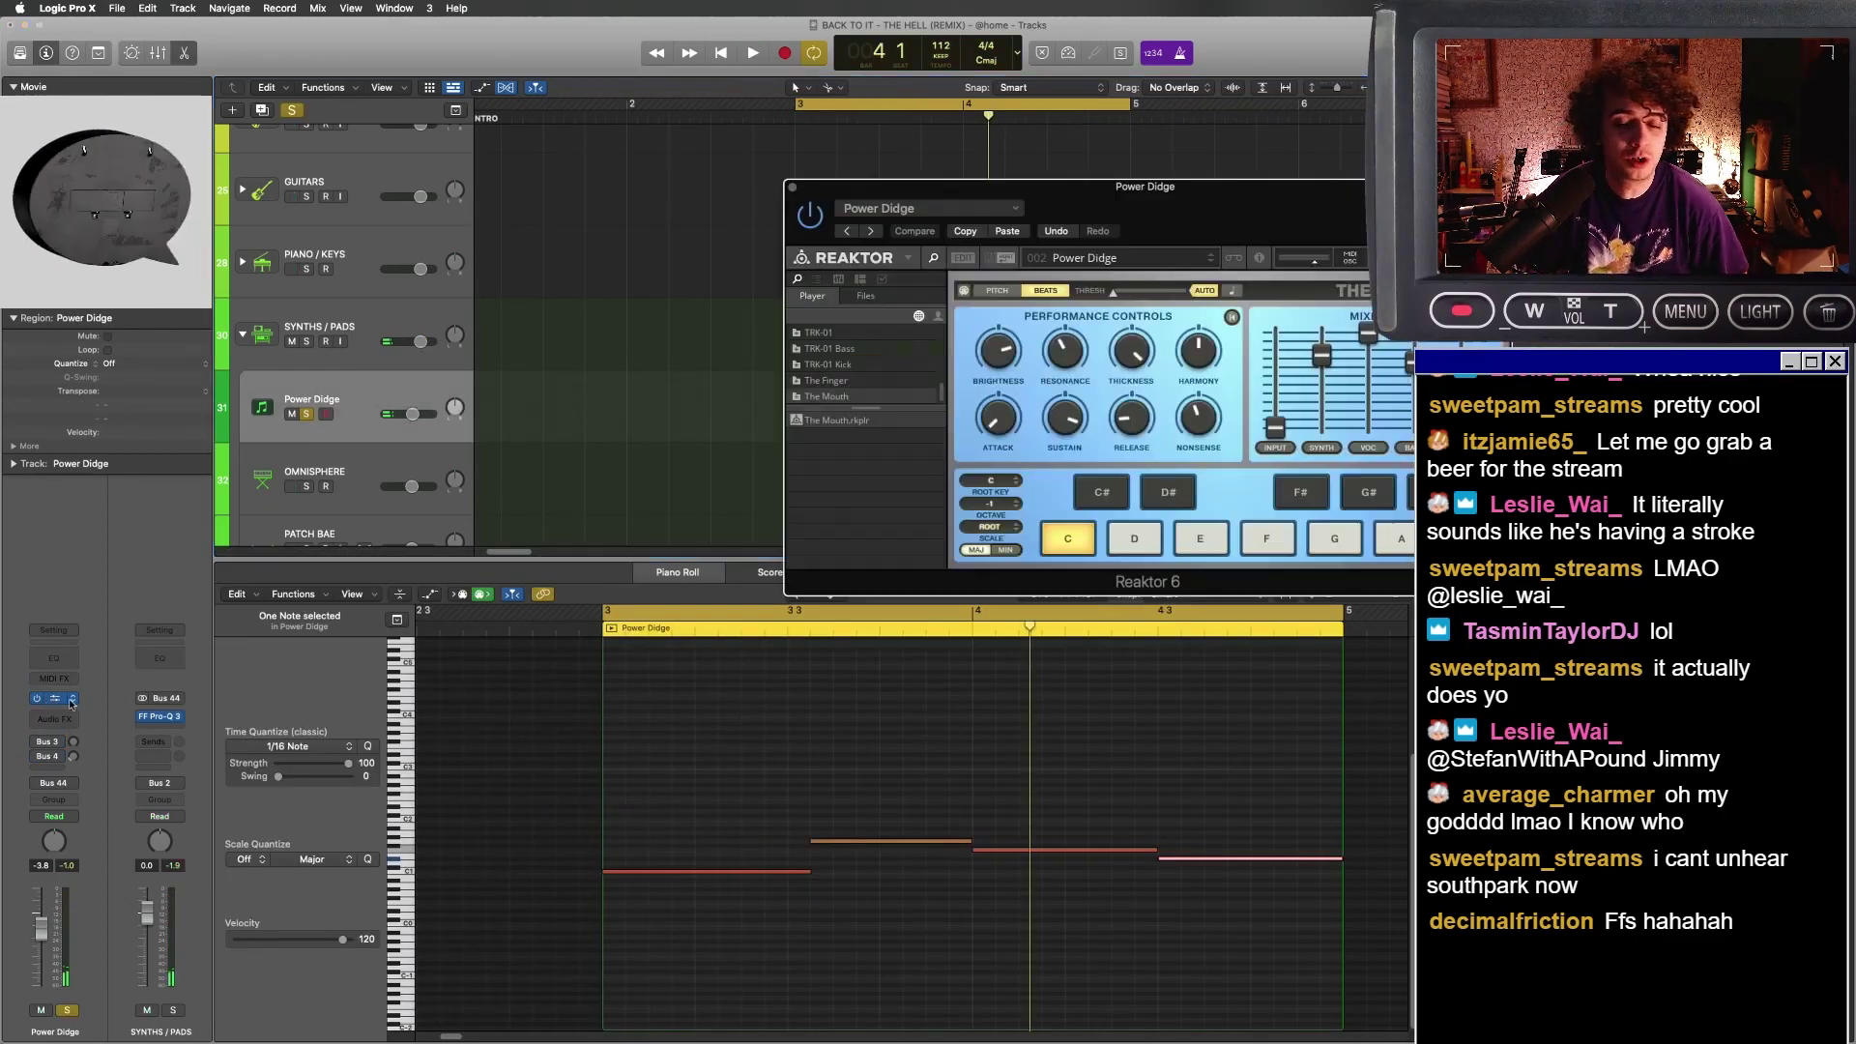
{"action": "left_click_drag", "start_coordinate": [1017, 186], "coordinate": [390, 164]}
{"action": "key", "text": "space"}
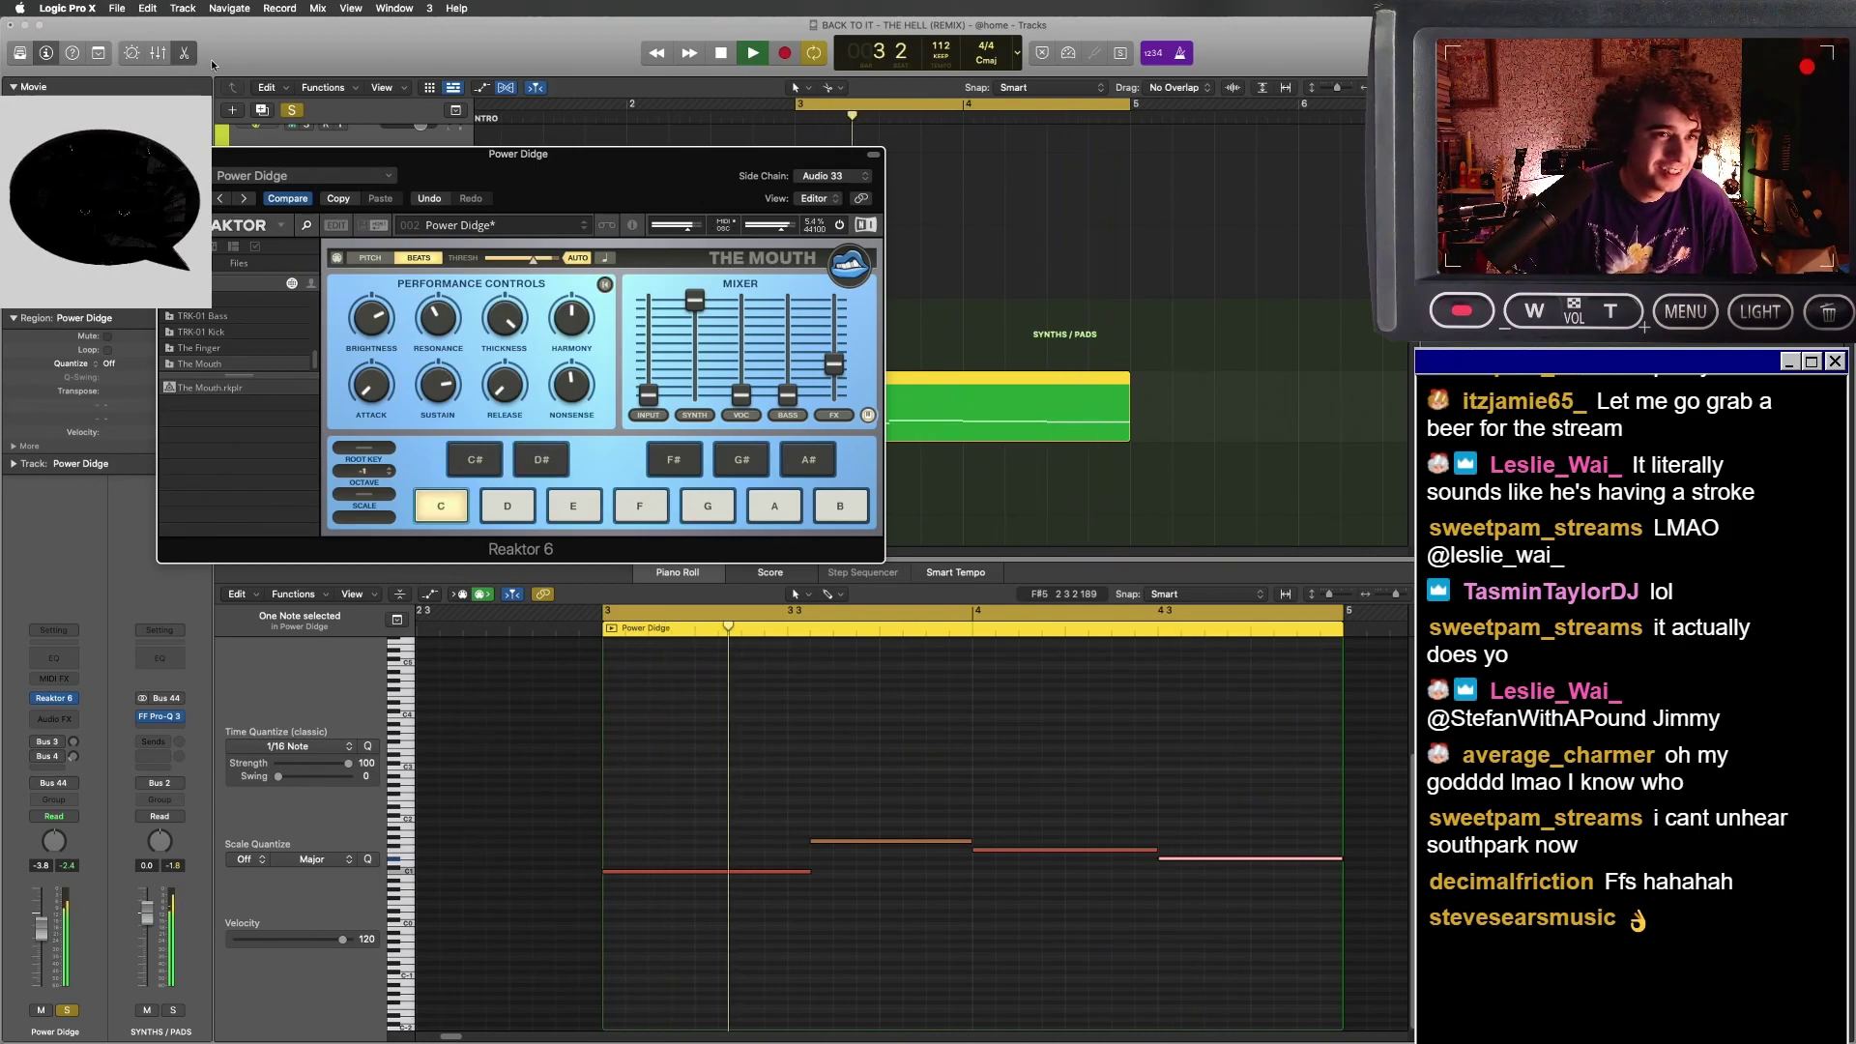
{"action": "key", "text": "space"}
{"action": "key", "text": "v"}
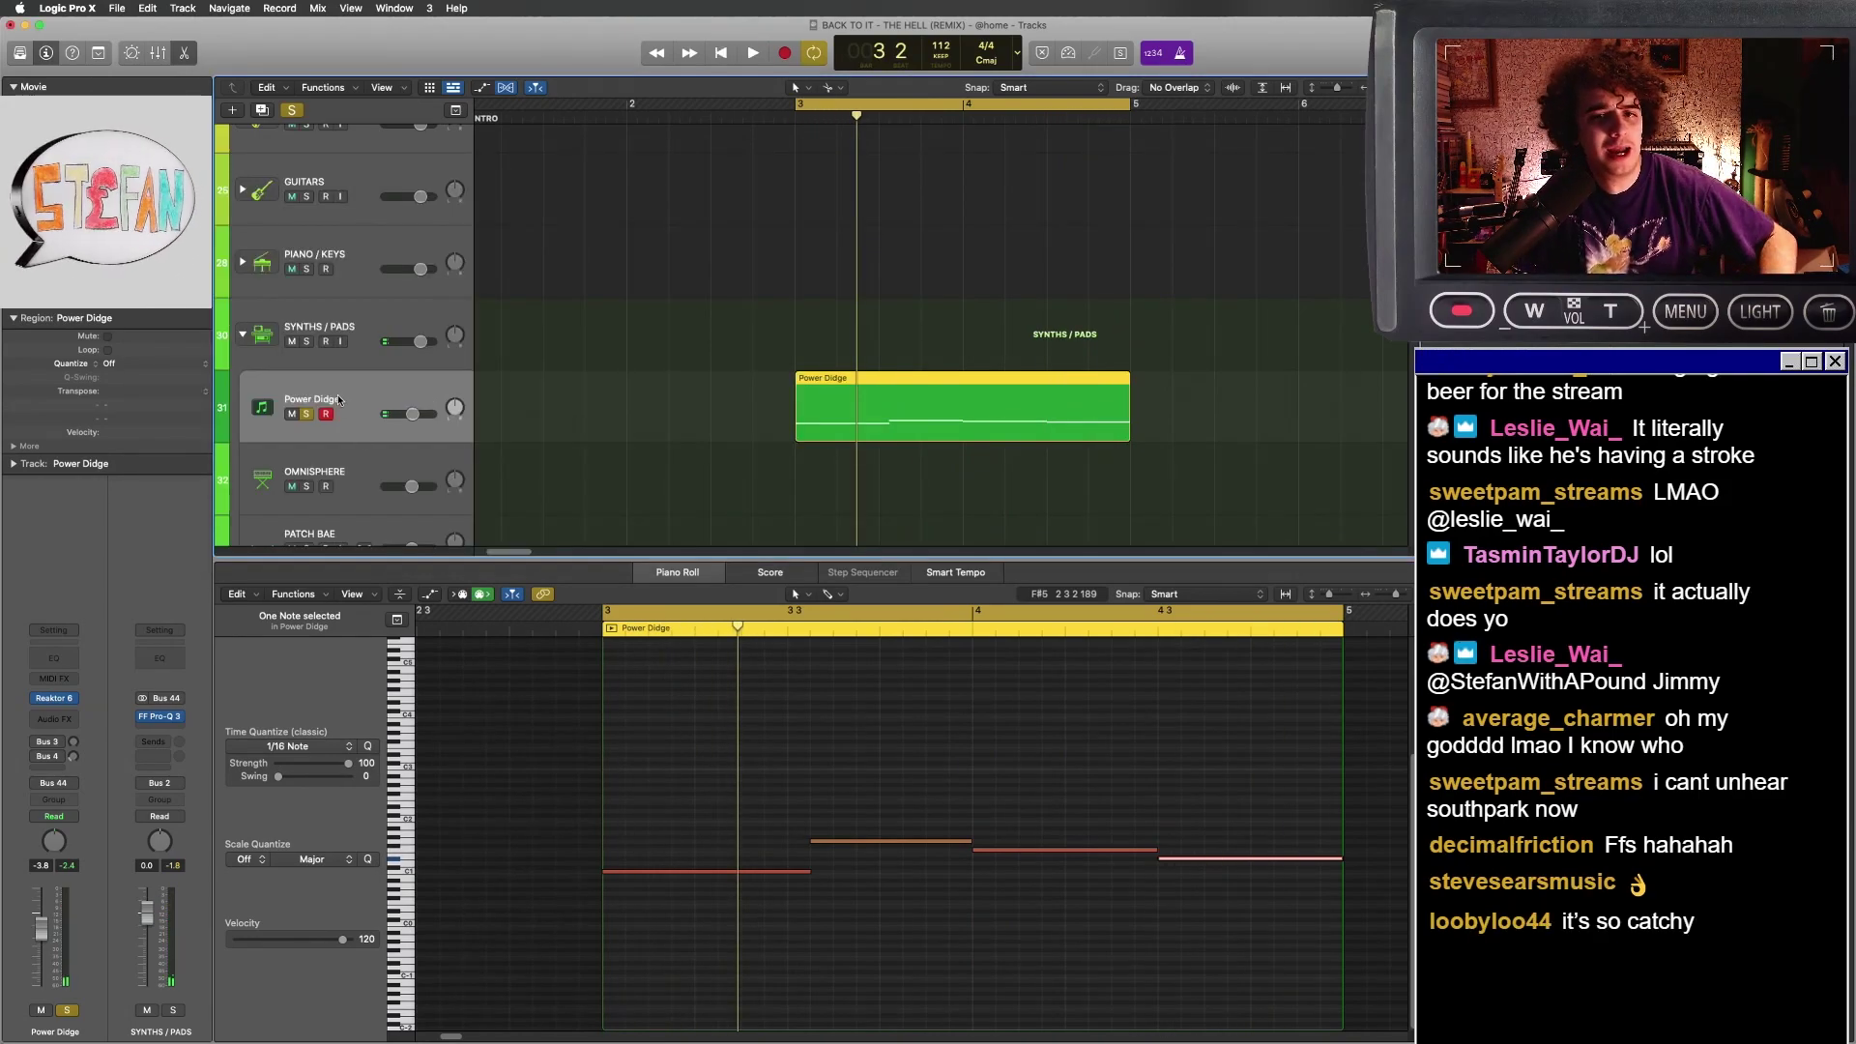
- Duplicate the Power Didge track with its instrument and copy the bar 3 region onto the new track
{"action": "key", "text": "super+d"}
{"action": "left_click_drag", "start_coordinate": [889, 435], "coordinate": [883, 483]}
{"action": "key", "text": "v"}
{"action": "key", "text": "v"}
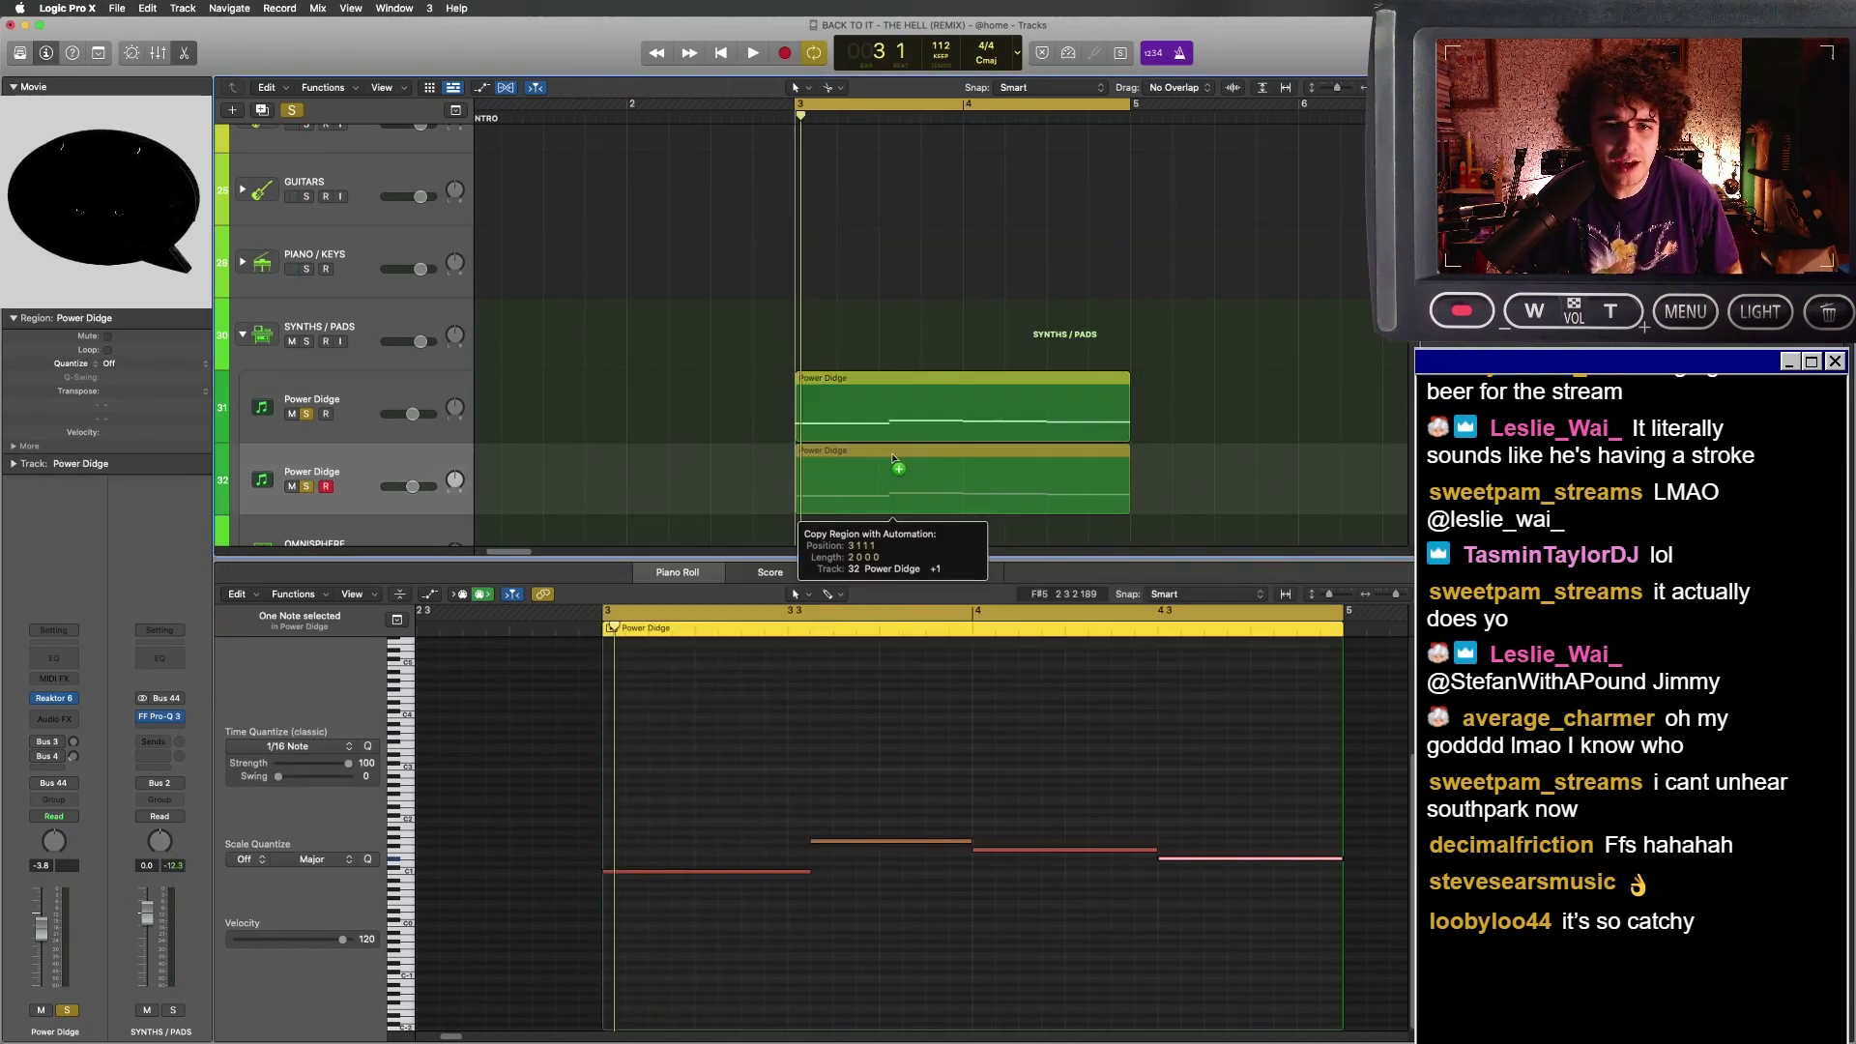
- In the duplicate Power Didge track's Reaktor mixer, lower the SYNTH fader fully and raise VOC to maximum while auditioning only that track
{"action": "left_click", "coordinate": [58, 698]}
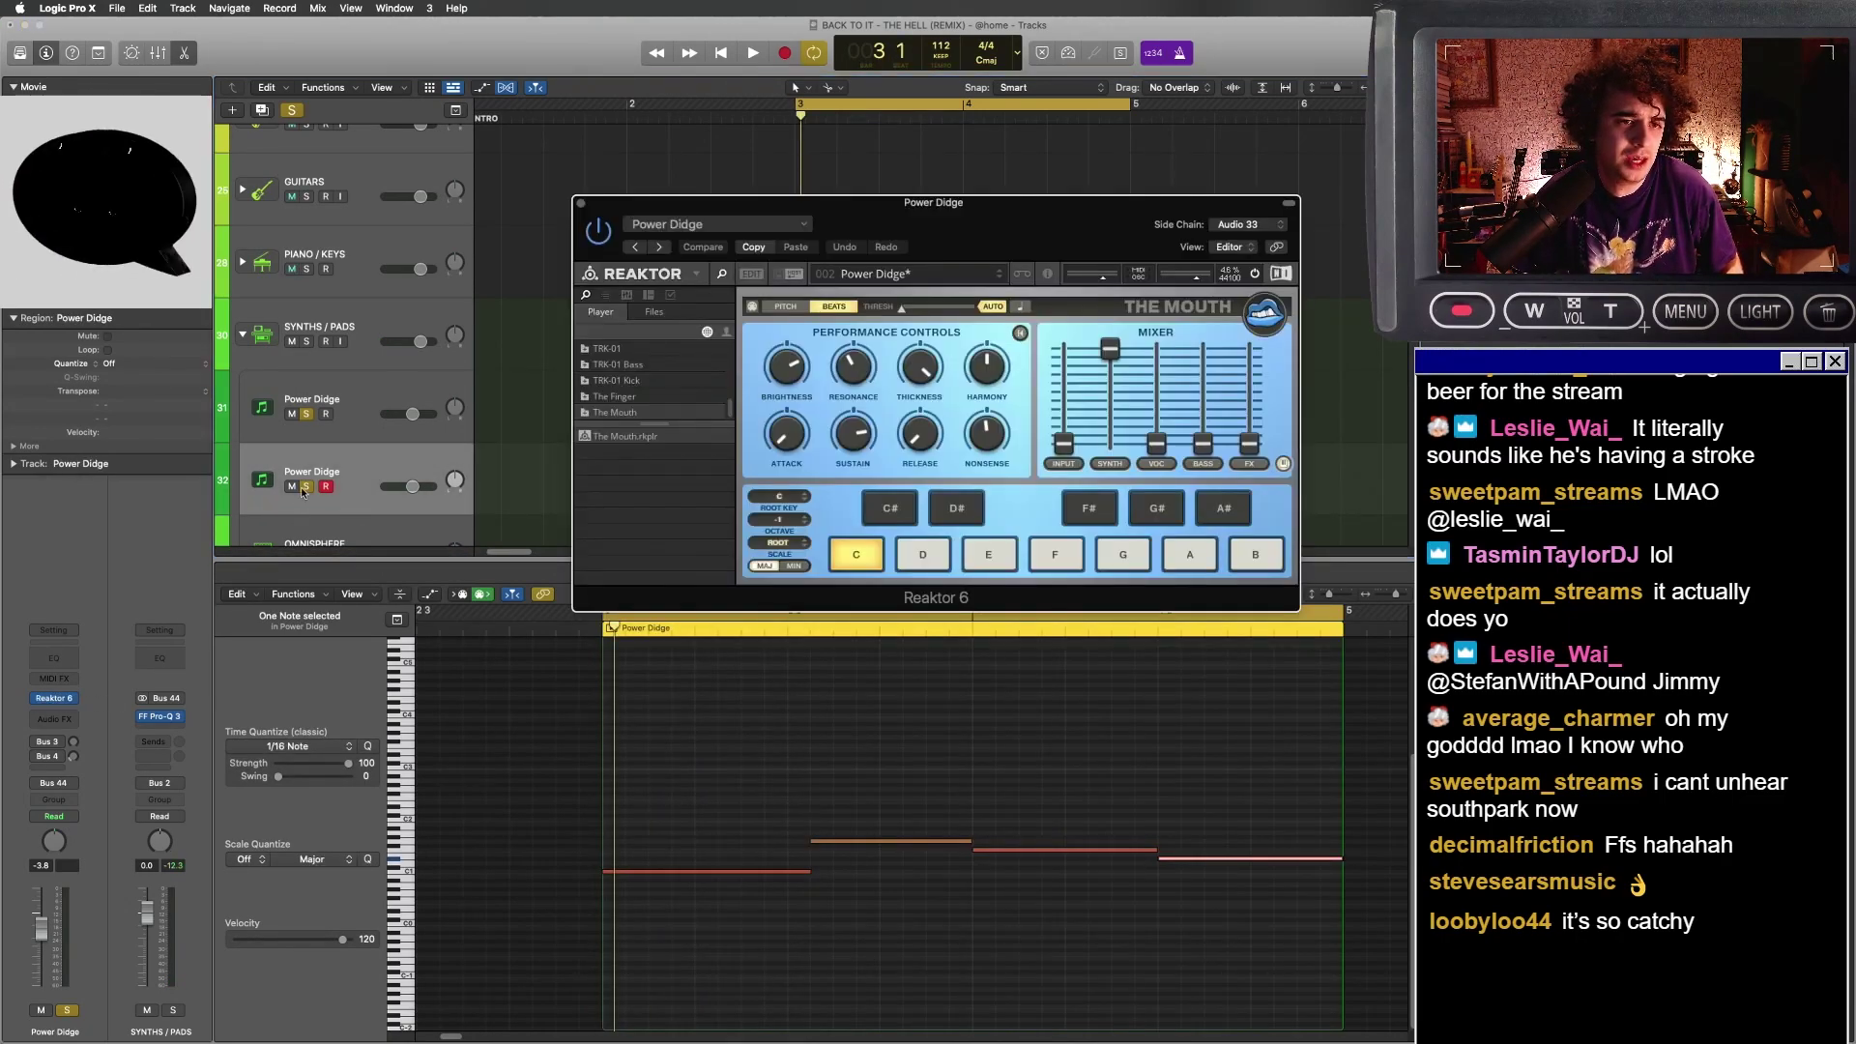
{"action": "left_click", "coordinate": [305, 486]}
{"action": "key", "text": "space"}
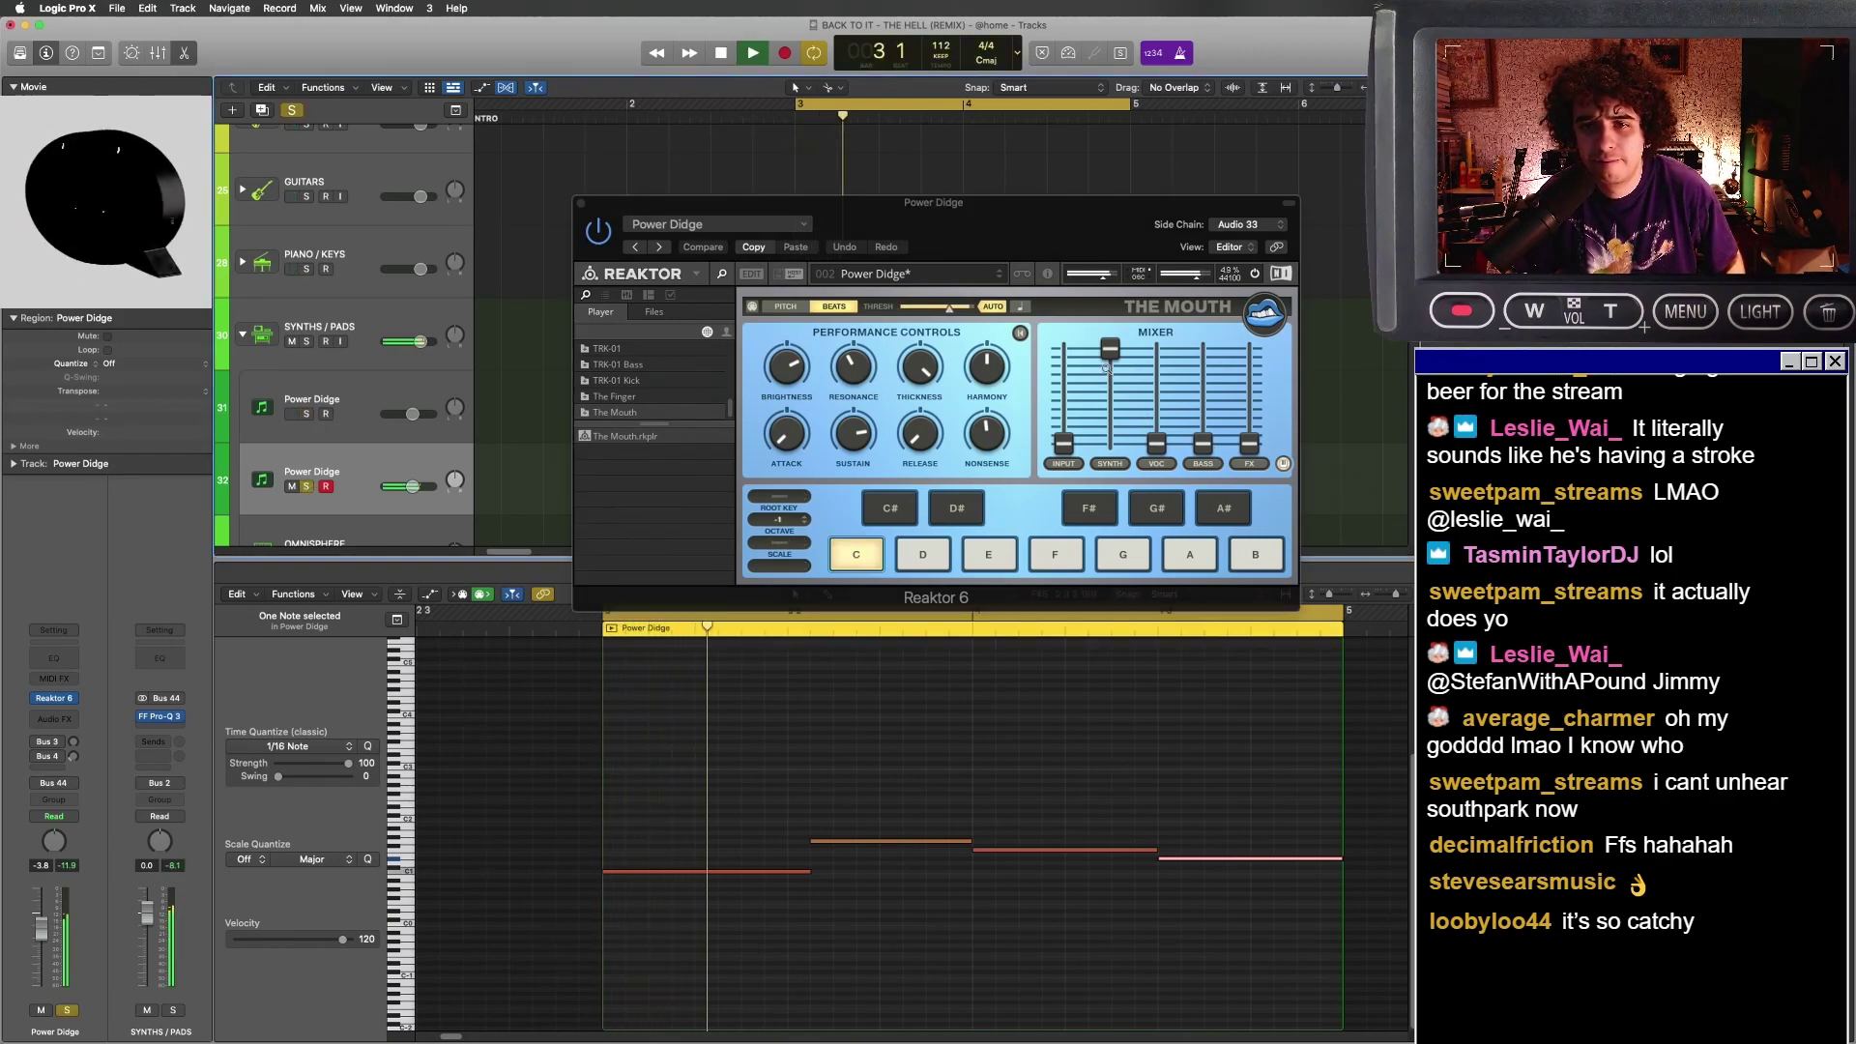
{"action": "left_click_drag", "start_coordinate": [1107, 367], "coordinate": [1138, 452]}
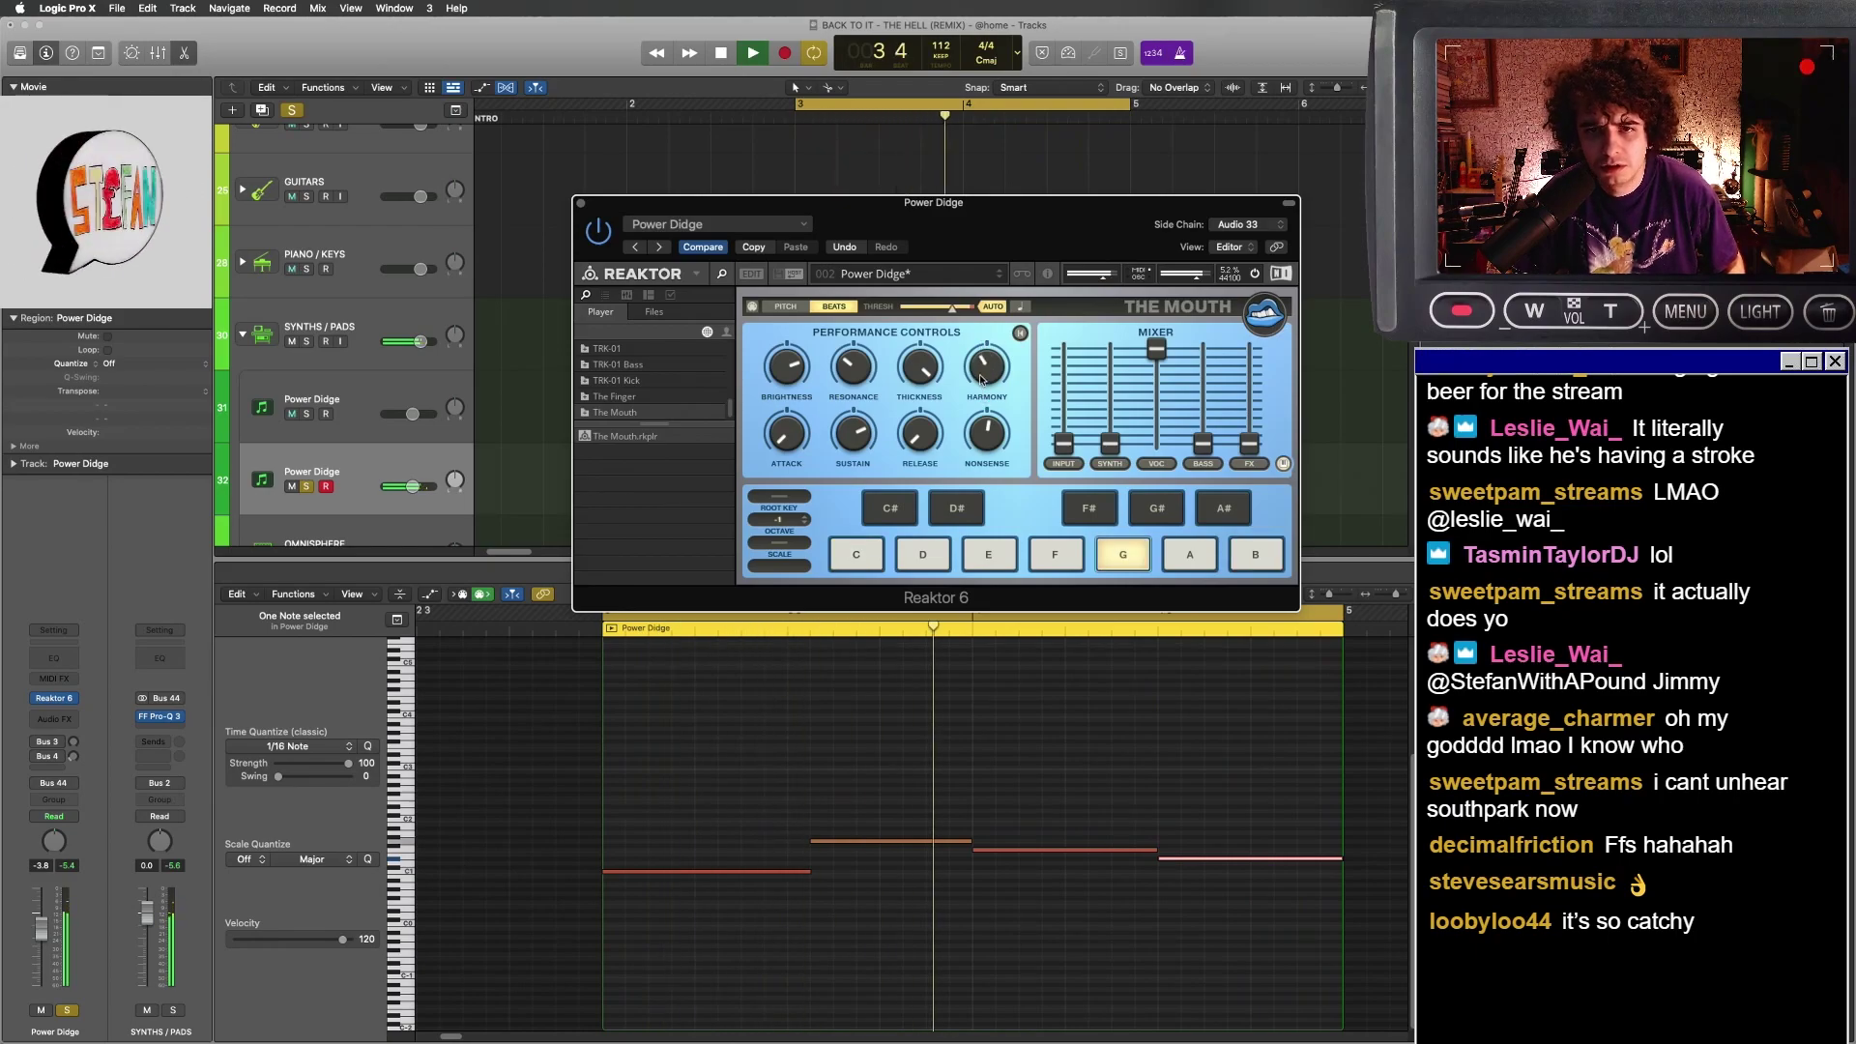
{"action": "left_click", "coordinate": [580, 204]}
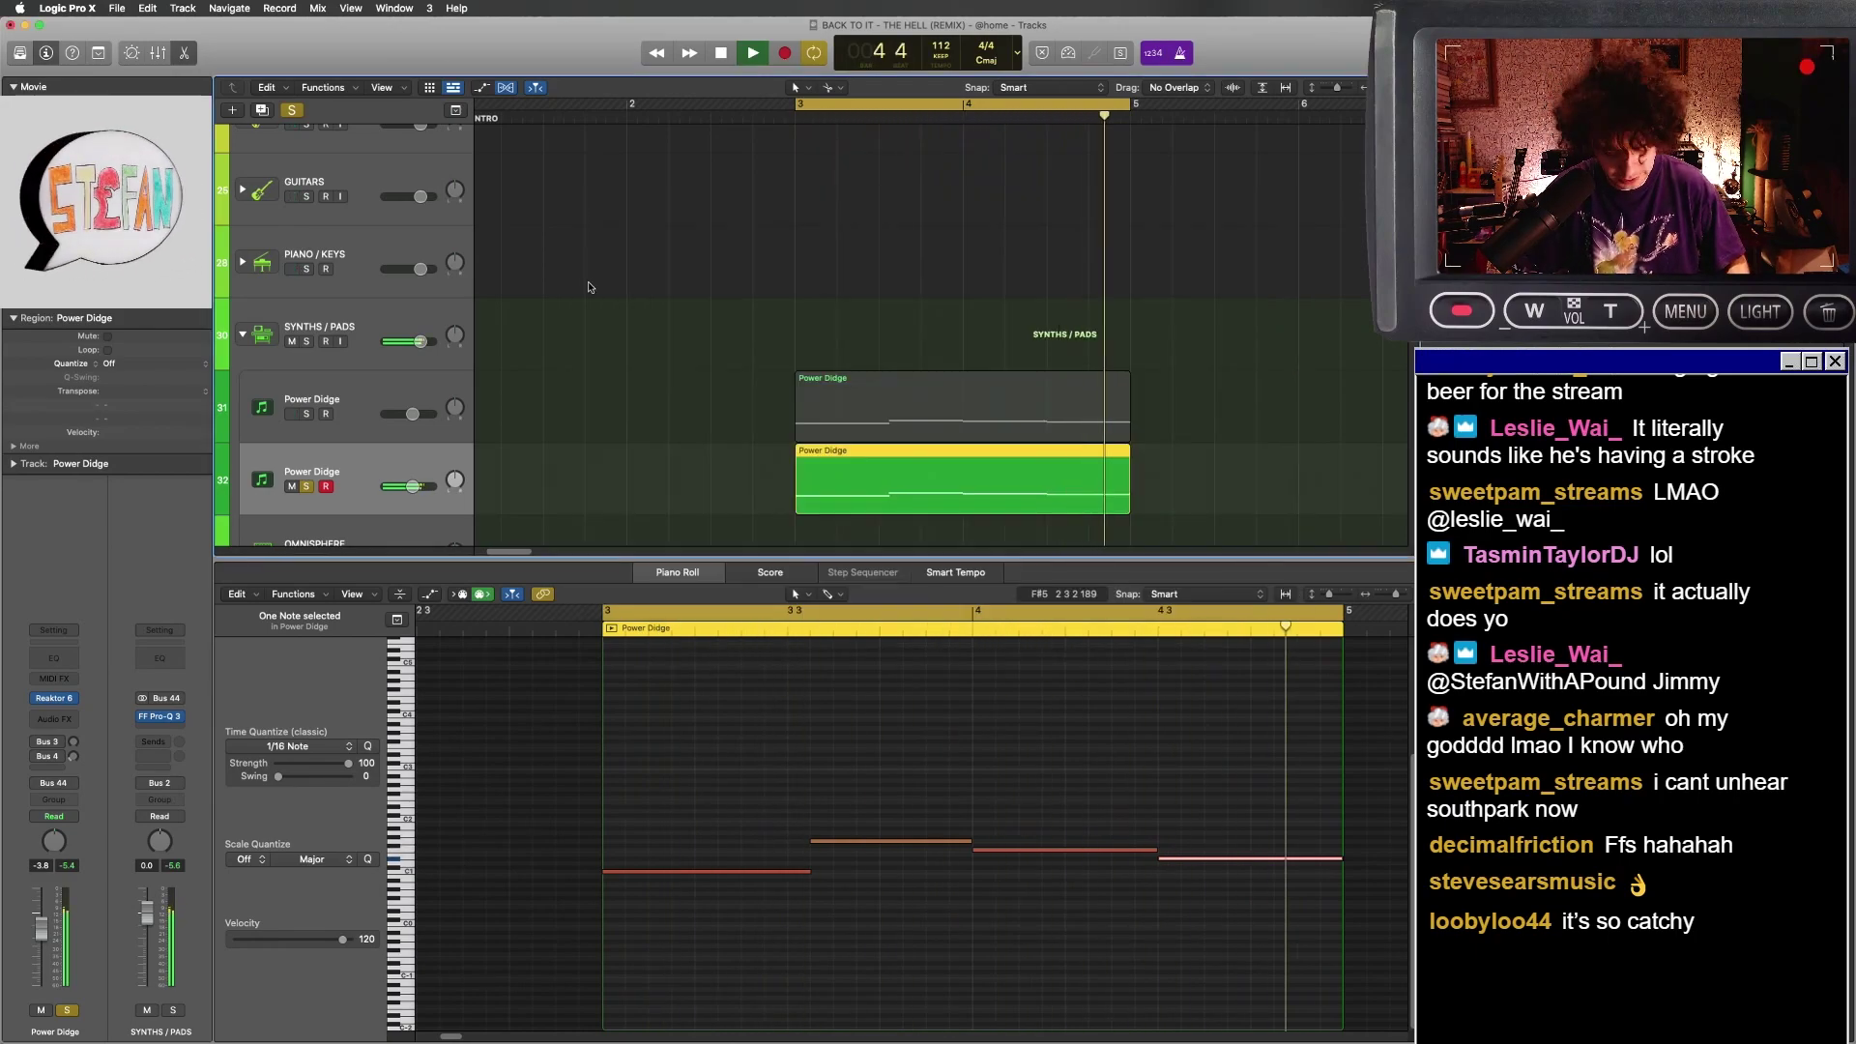
- Stop playback, unsolo the duplicate Power Didge track and close the Piano Roll
{"action": "key", "text": "space"}
{"action": "left_click", "coordinate": [802, 252]}
{"action": "key", "text": "super+Left"}
{"action": "key", "text": "super+Left"}
{"action": "key", "text": "super+Left"}
{"action": "key", "text": "s"}
{"action": "key", "text": "e"}
{"action": "scroll", "coordinate": [721, 325], "scroll_direction": "down", "scroll_amount": 2}
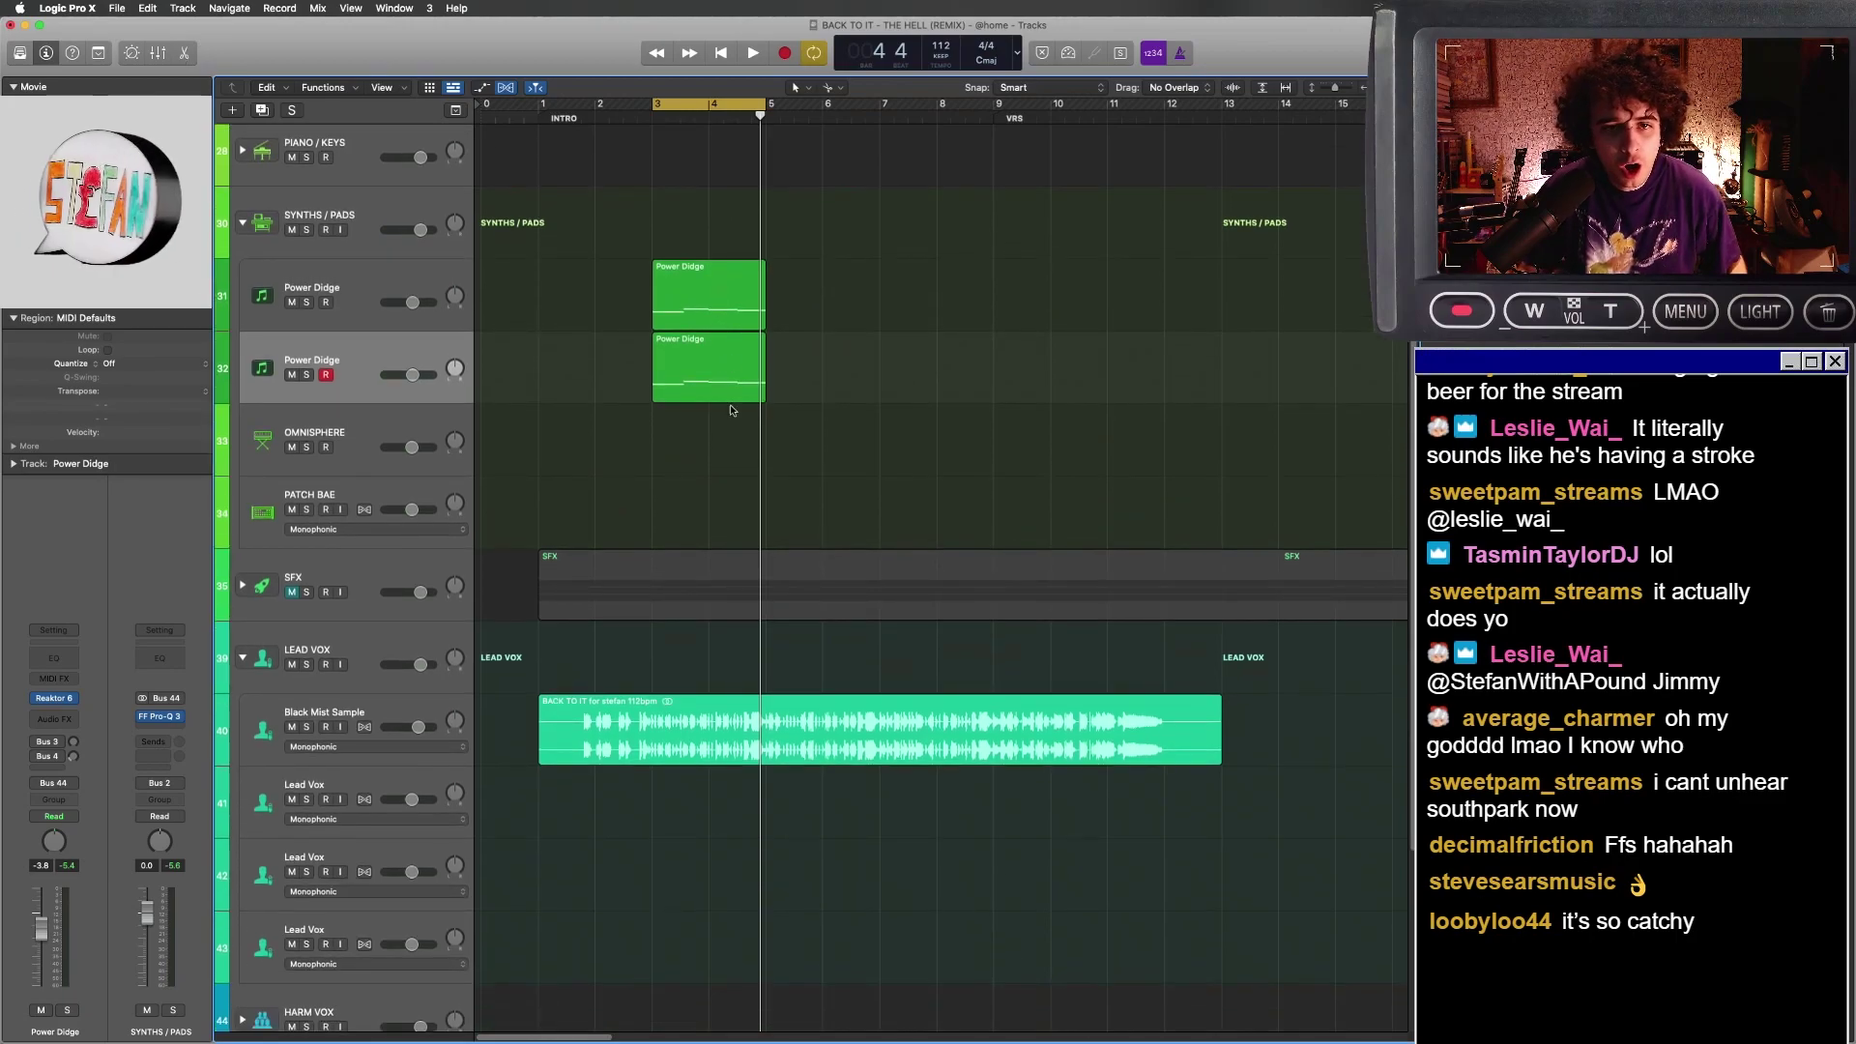
- Repeat the regions on both Power Didge tracks up to bar 11 and extend the cycle range to match
{"action": "left_click_drag", "start_coordinate": [717, 304], "coordinate": [839, 326], "text": "alt"}
{"action": "left_click_drag", "start_coordinate": [895, 464], "coordinate": [930, 315]}
{"action": "left_click_drag", "start_coordinate": [761, 109], "coordinate": [1107, 304]}
{"action": "left_click", "coordinate": [1195, 303]}
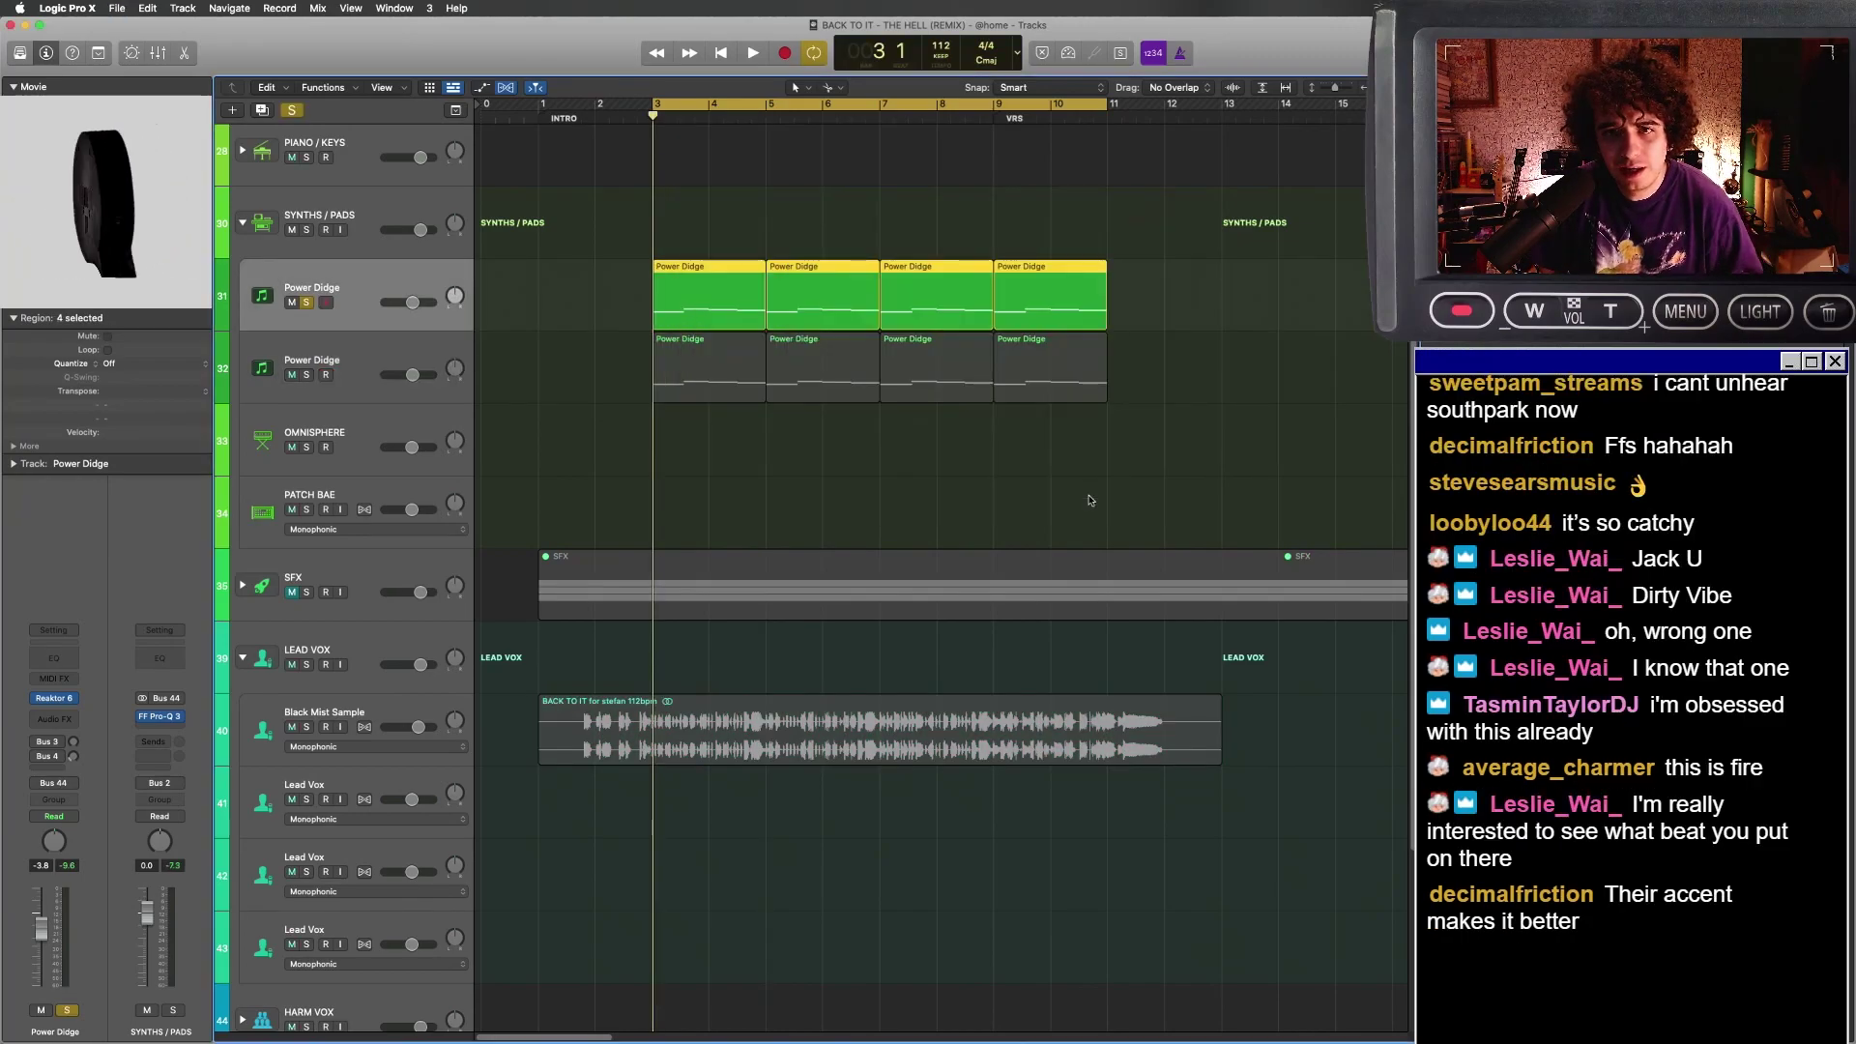
{"action": "left_click", "coordinate": [1136, 349]}
{"action": "left_click_drag", "start_coordinate": [1105, 322], "coordinate": [1161, 324]}
{"action": "double_click", "coordinate": [1131, 314]}
{"action": "left_click", "coordinate": [1109, 317], "text": "super"}
{"action": "key", "text": "BackSpace"}
- Copy the bar 9 region of the first Power Didge track to bar 11 and extend the cycle range to bar 13
{"action": "left_click_drag", "start_coordinate": [1021, 317], "coordinate": [1133, 310]}
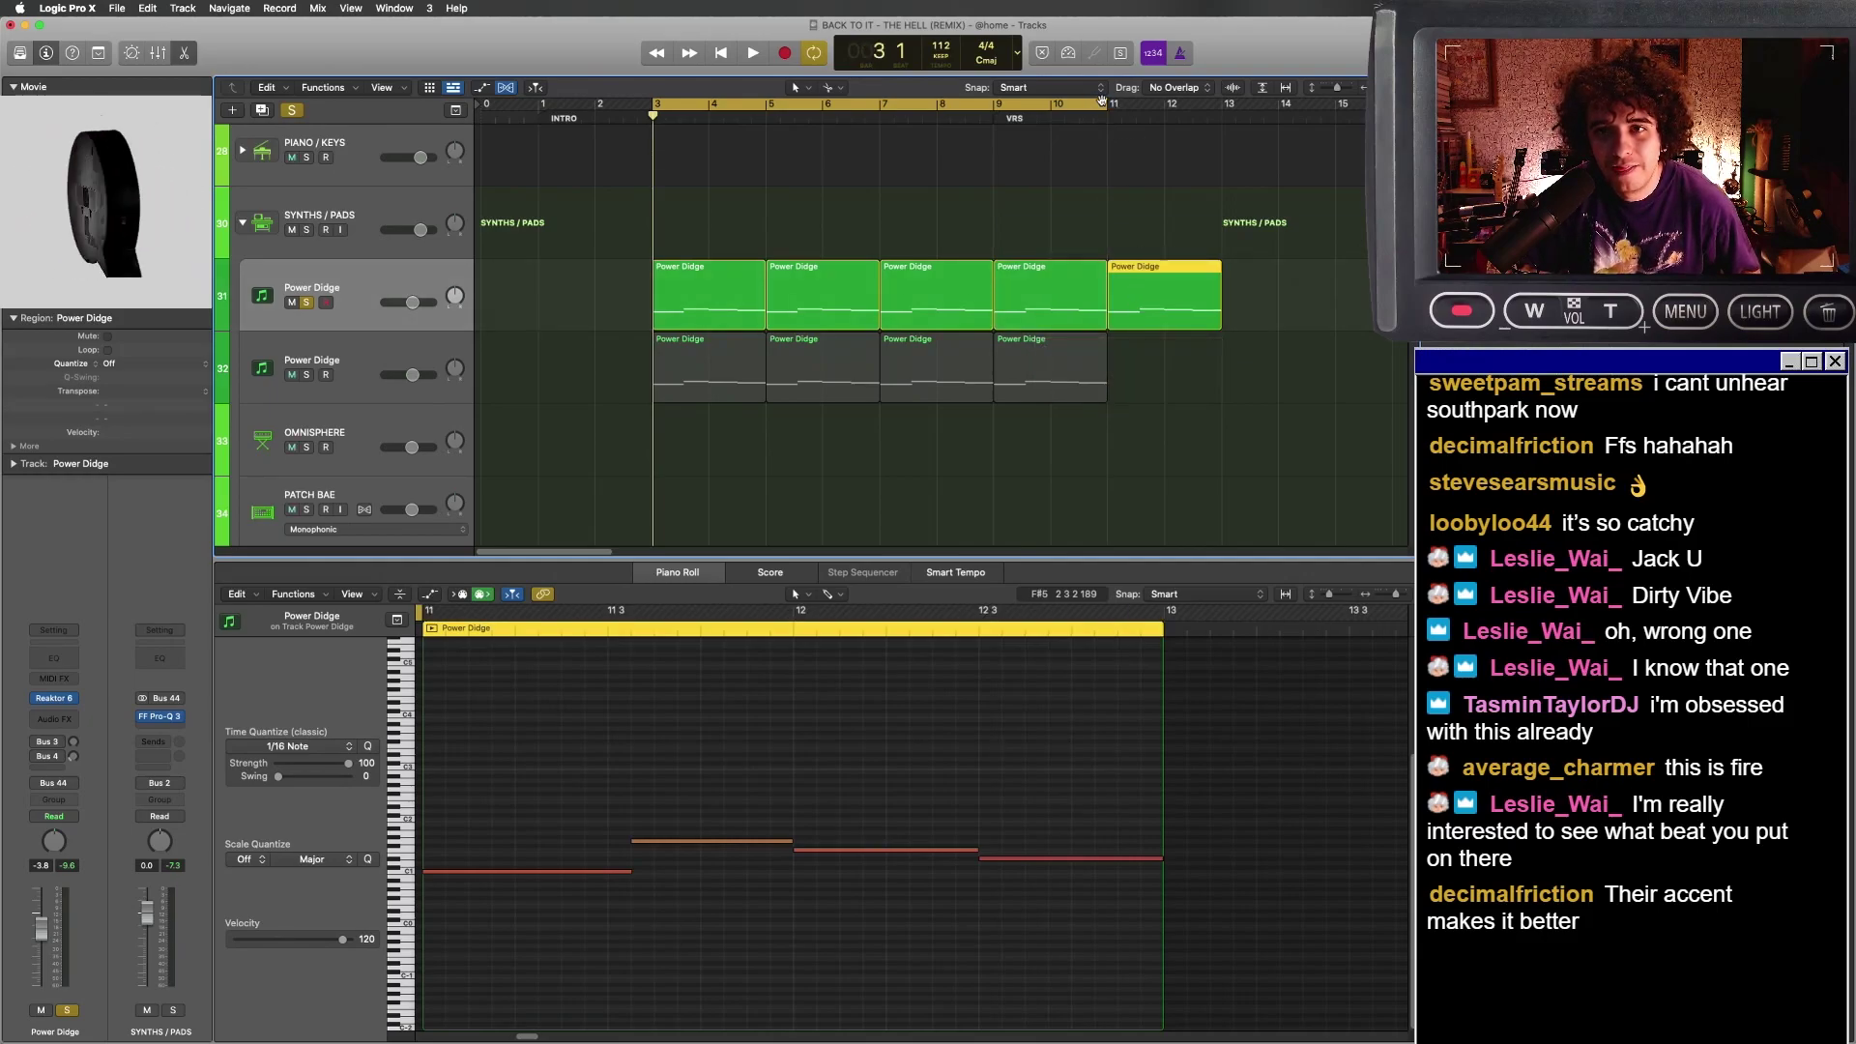
{"action": "left_click_drag", "start_coordinate": [1101, 100], "coordinate": [1222, 103]}
{"action": "double_click", "coordinate": [1048, 114]}
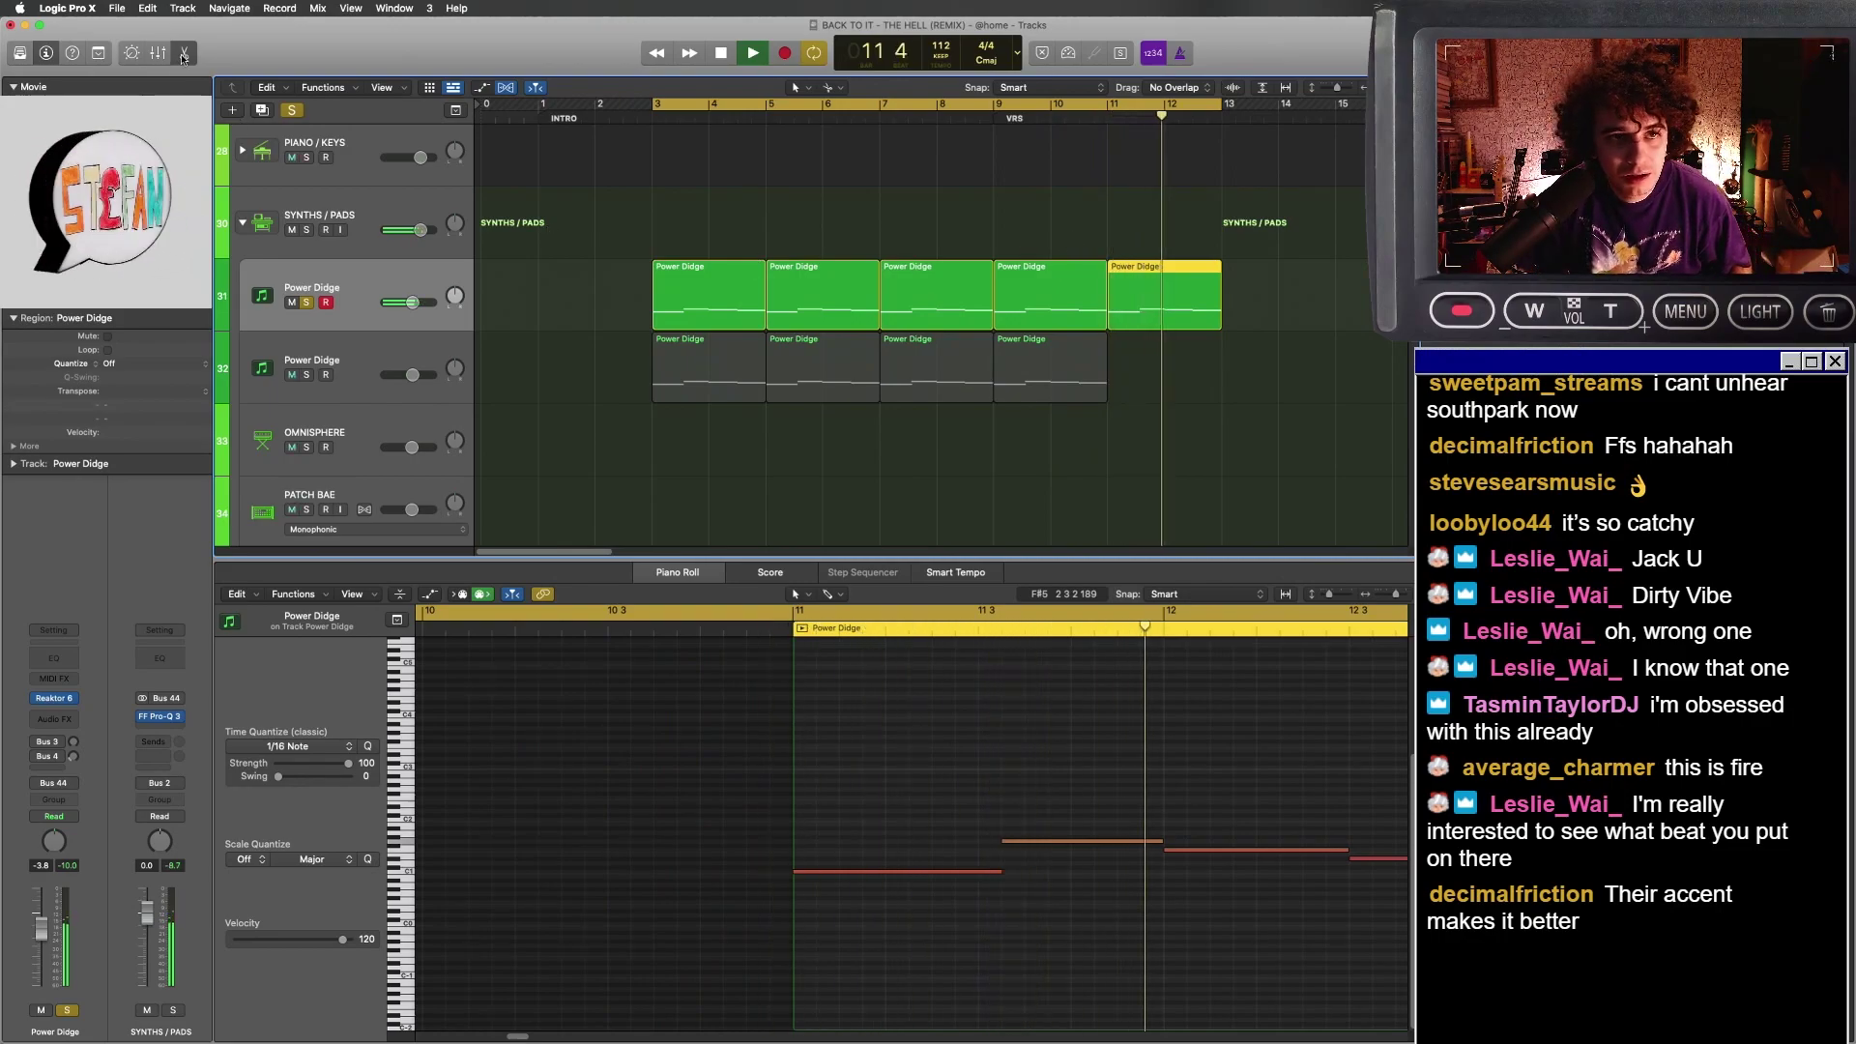
- Reduce the bar 11 region on the first Power Didge track to a single note held for the region's full length
{"action": "key", "text": "e"}
{"action": "left_click", "coordinate": [1141, 313], "text": "super"}
{"action": "left_click", "coordinate": [1062, 360]}
{"action": "key", "text": "Delete"}
{"action": "left_click_drag", "start_coordinate": [1139, 327], "coordinate": [1220, 329]}
{"action": "double_click", "coordinate": [1147, 304]}
{"action": "left_click_drag", "start_coordinate": [715, 805], "coordinate": [1163, 894]}
{"action": "left_click", "coordinate": [193, 55]}
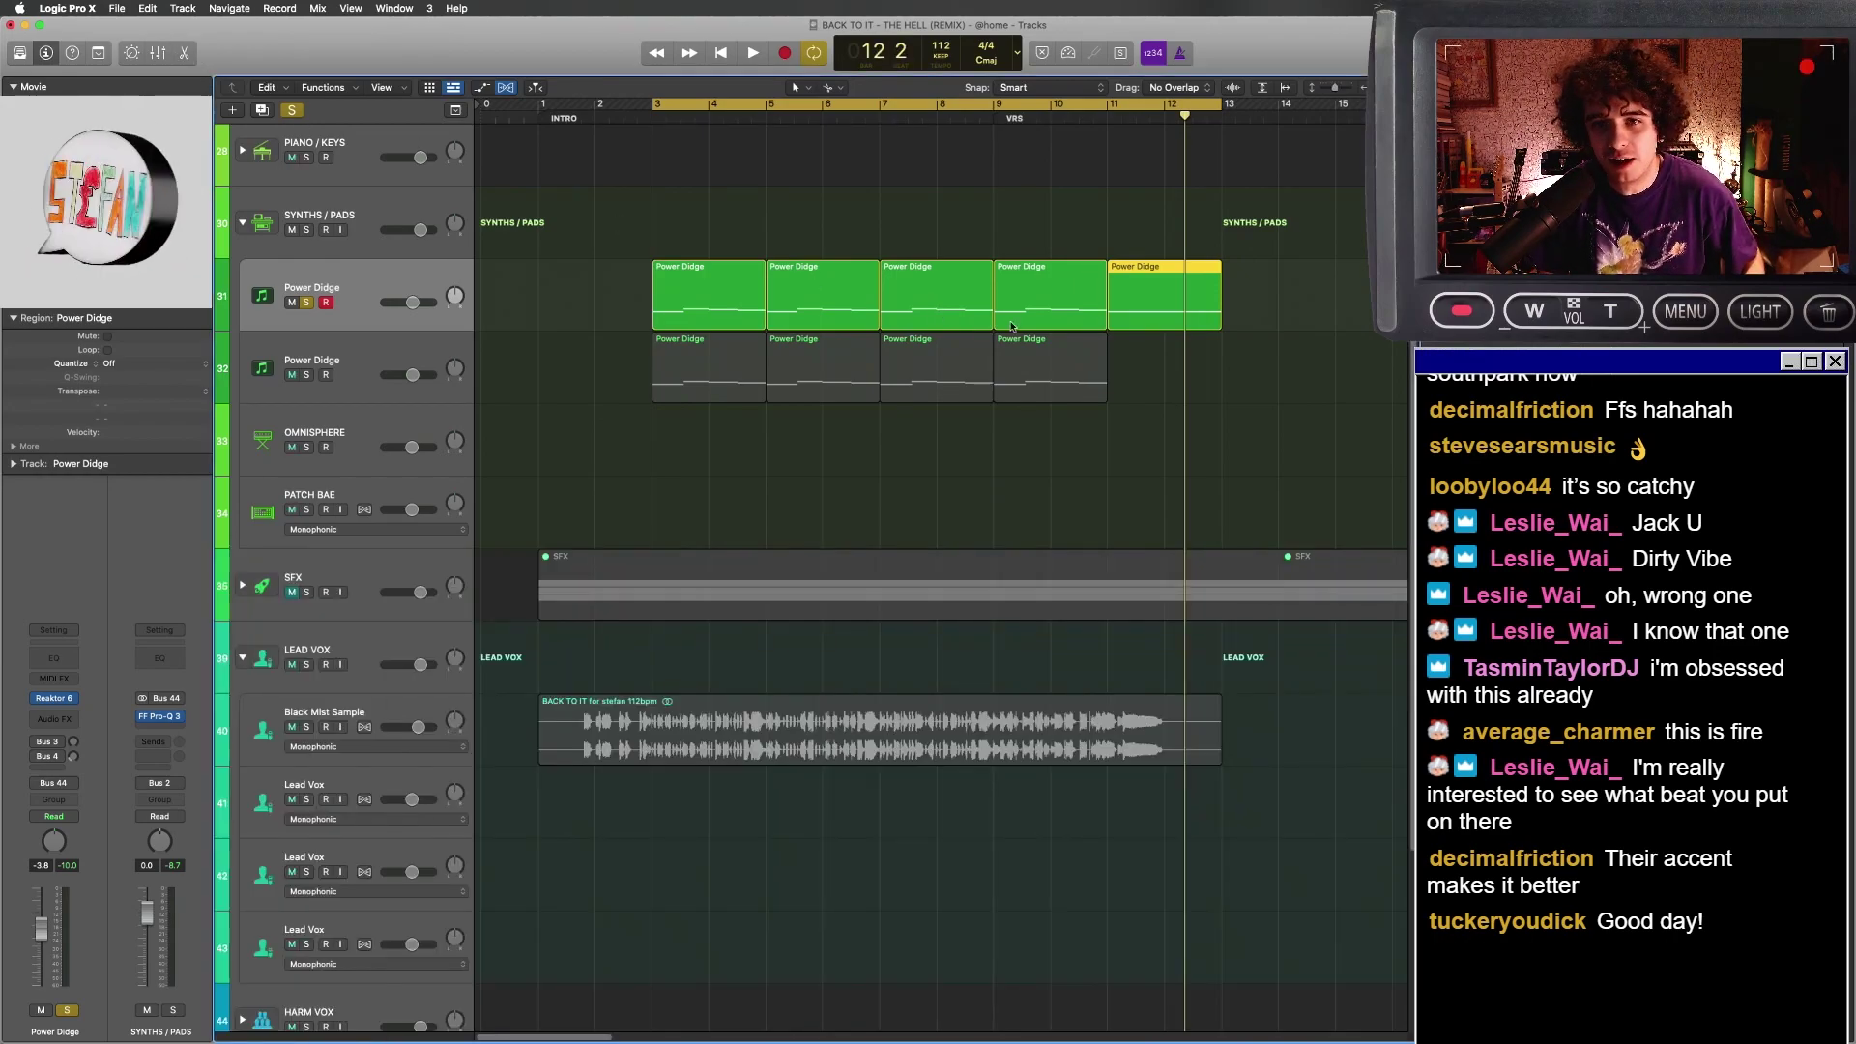
- Bounce the soloed Power Didge part over the bar 3 to 13 cycle range
{"action": "left_click", "coordinate": [1168, 335]}
{"action": "key", "text": "super+b"}
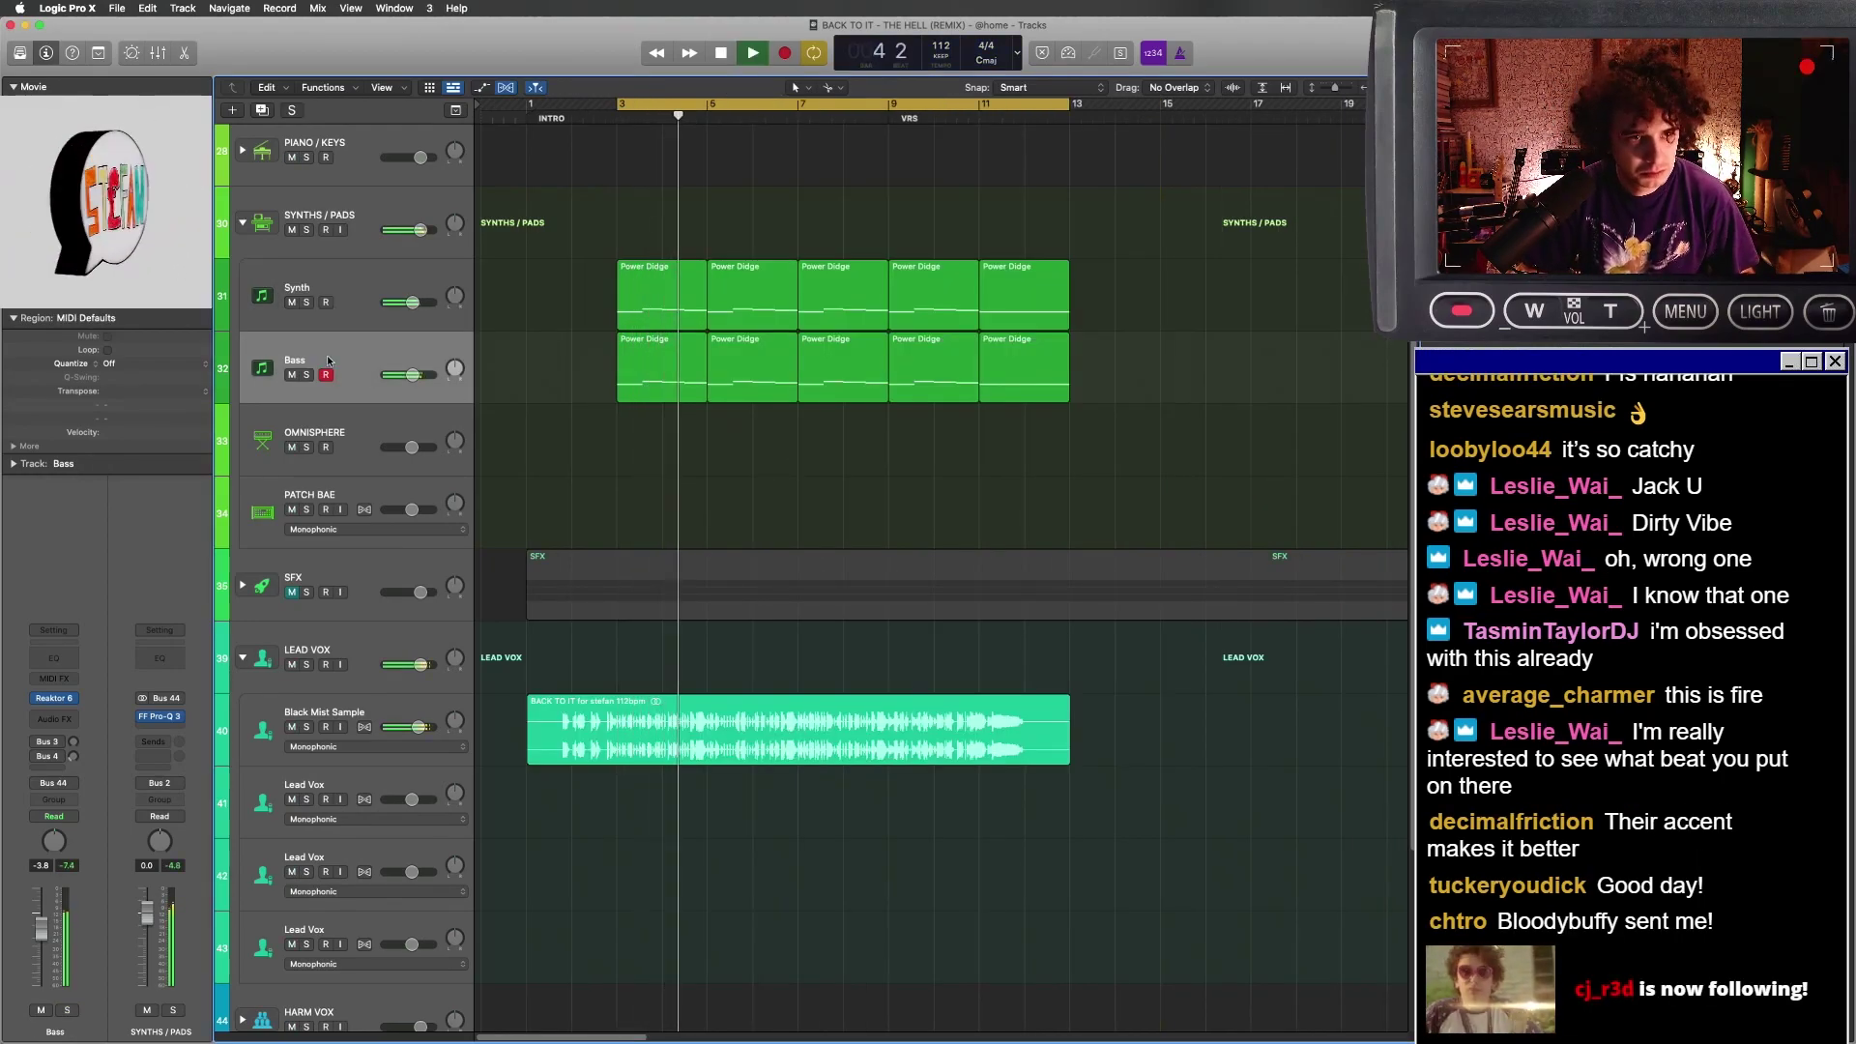
- Stop playback and mute the Synth and Bass instrument tracks
{"action": "key", "text": "space"}
{"action": "left_click", "coordinate": [290, 302]}
{"action": "left_click", "coordinate": [291, 374]}
- Add an audio track after the Synth track, duplicate it, and arrange both audio tracks below the two instrument tracks
{"action": "right_click", "coordinate": [289, 339]}
{"action": "left_click", "coordinate": [302, 269]}
{"action": "left_click", "coordinate": [303, 271]}
{"action": "left_click", "coordinate": [182, 8]}
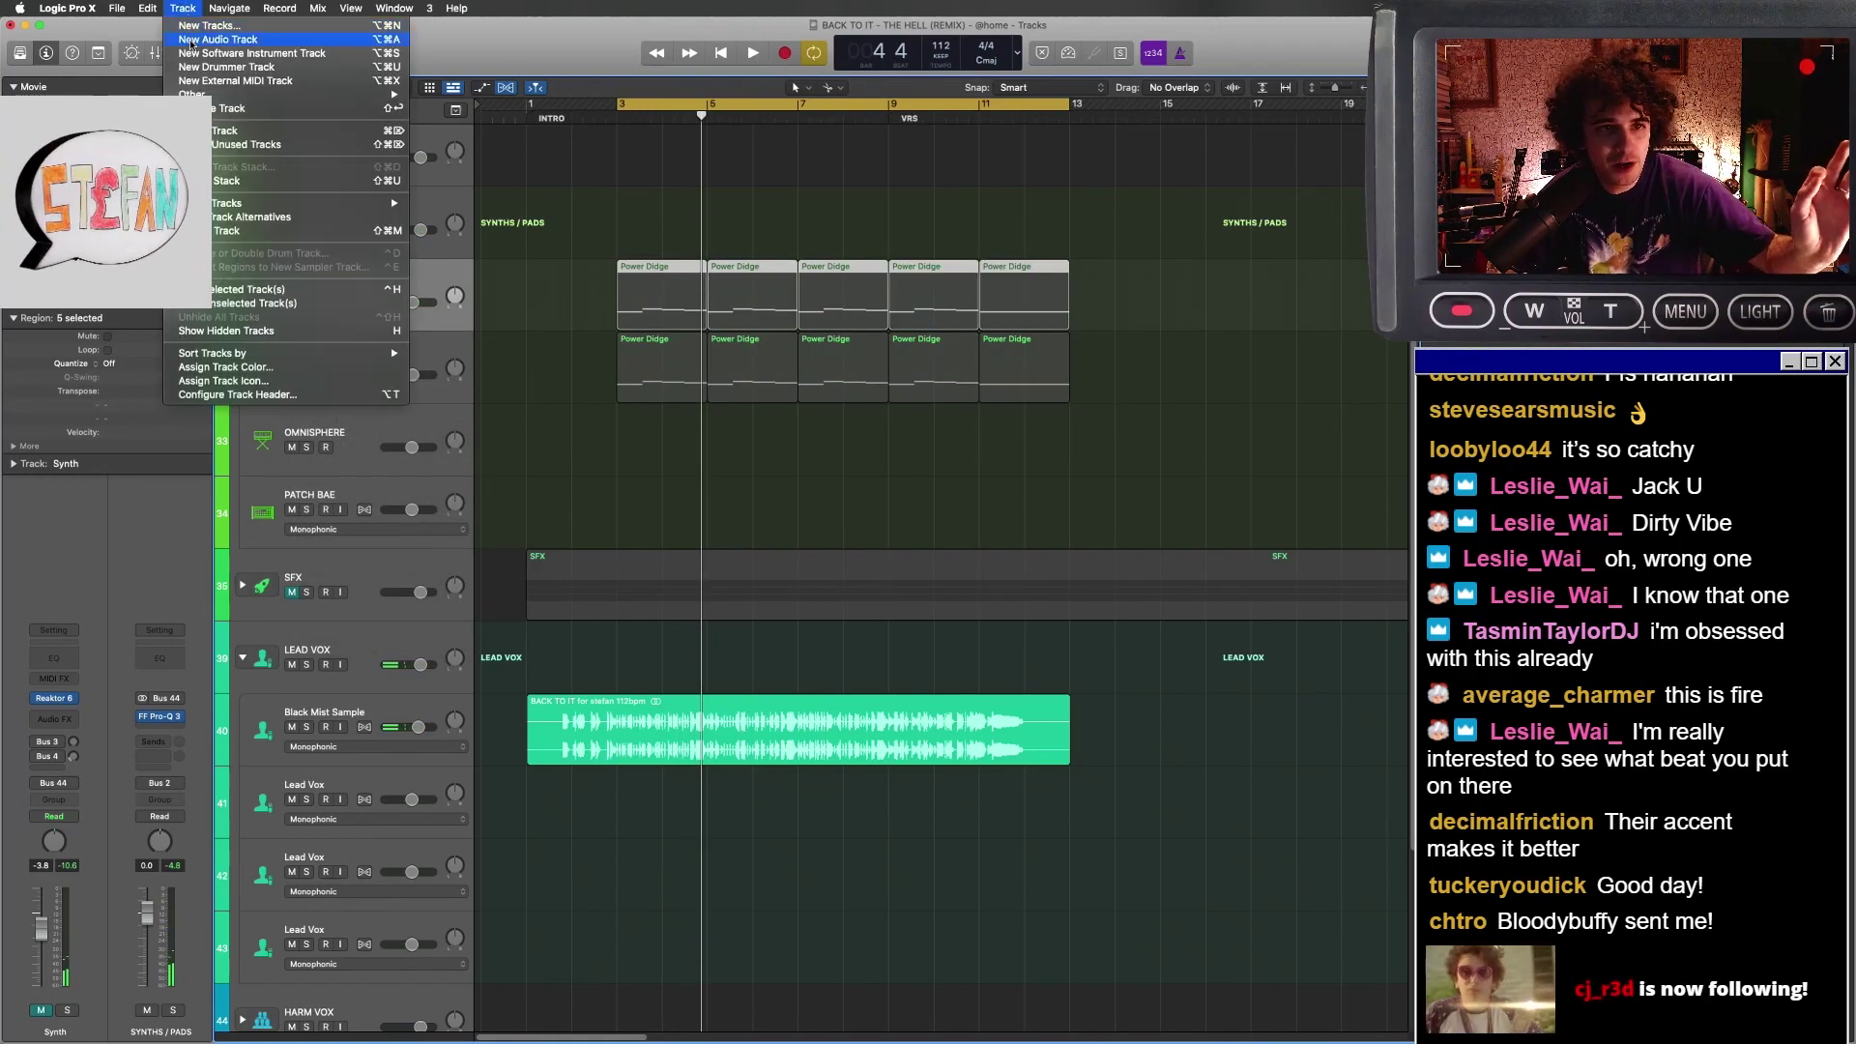
{"action": "left_click", "coordinate": [190, 40]}
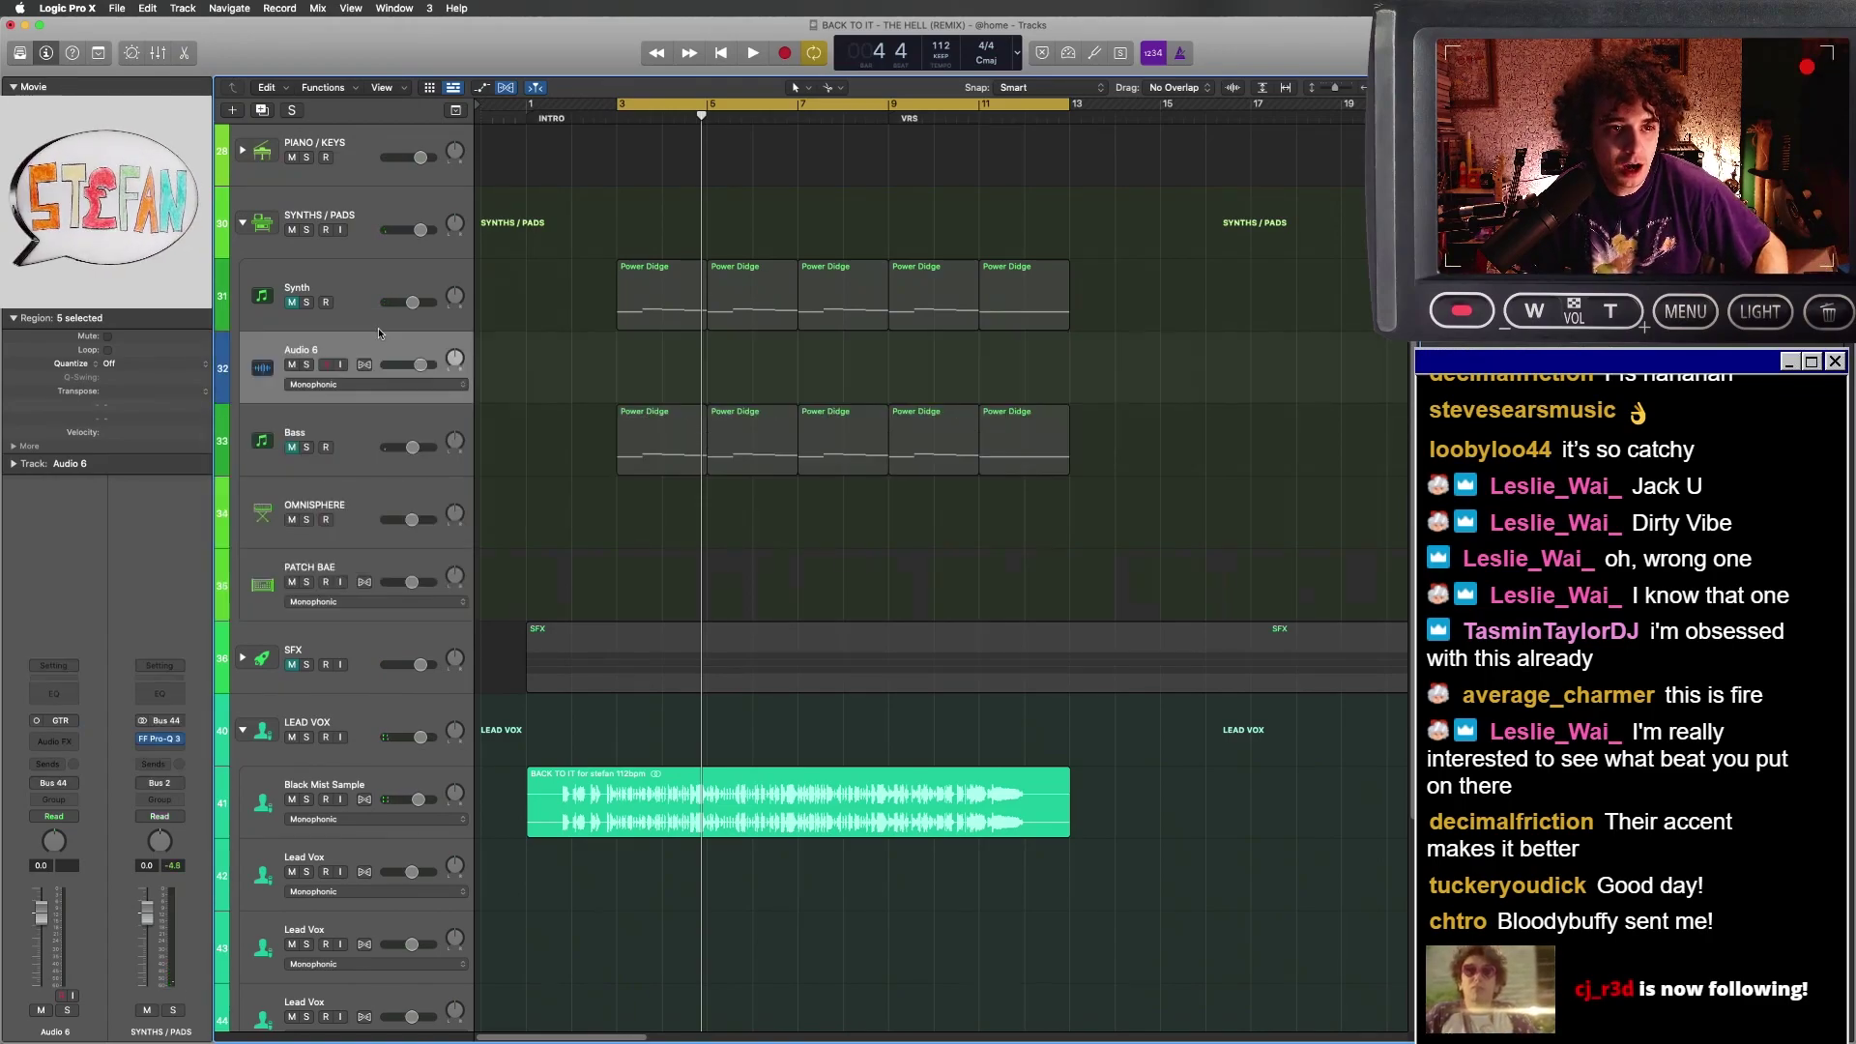
{"action": "key", "text": "super+d"}
{"action": "left_click_drag", "start_coordinate": [307, 428], "coordinate": [292, 520]}
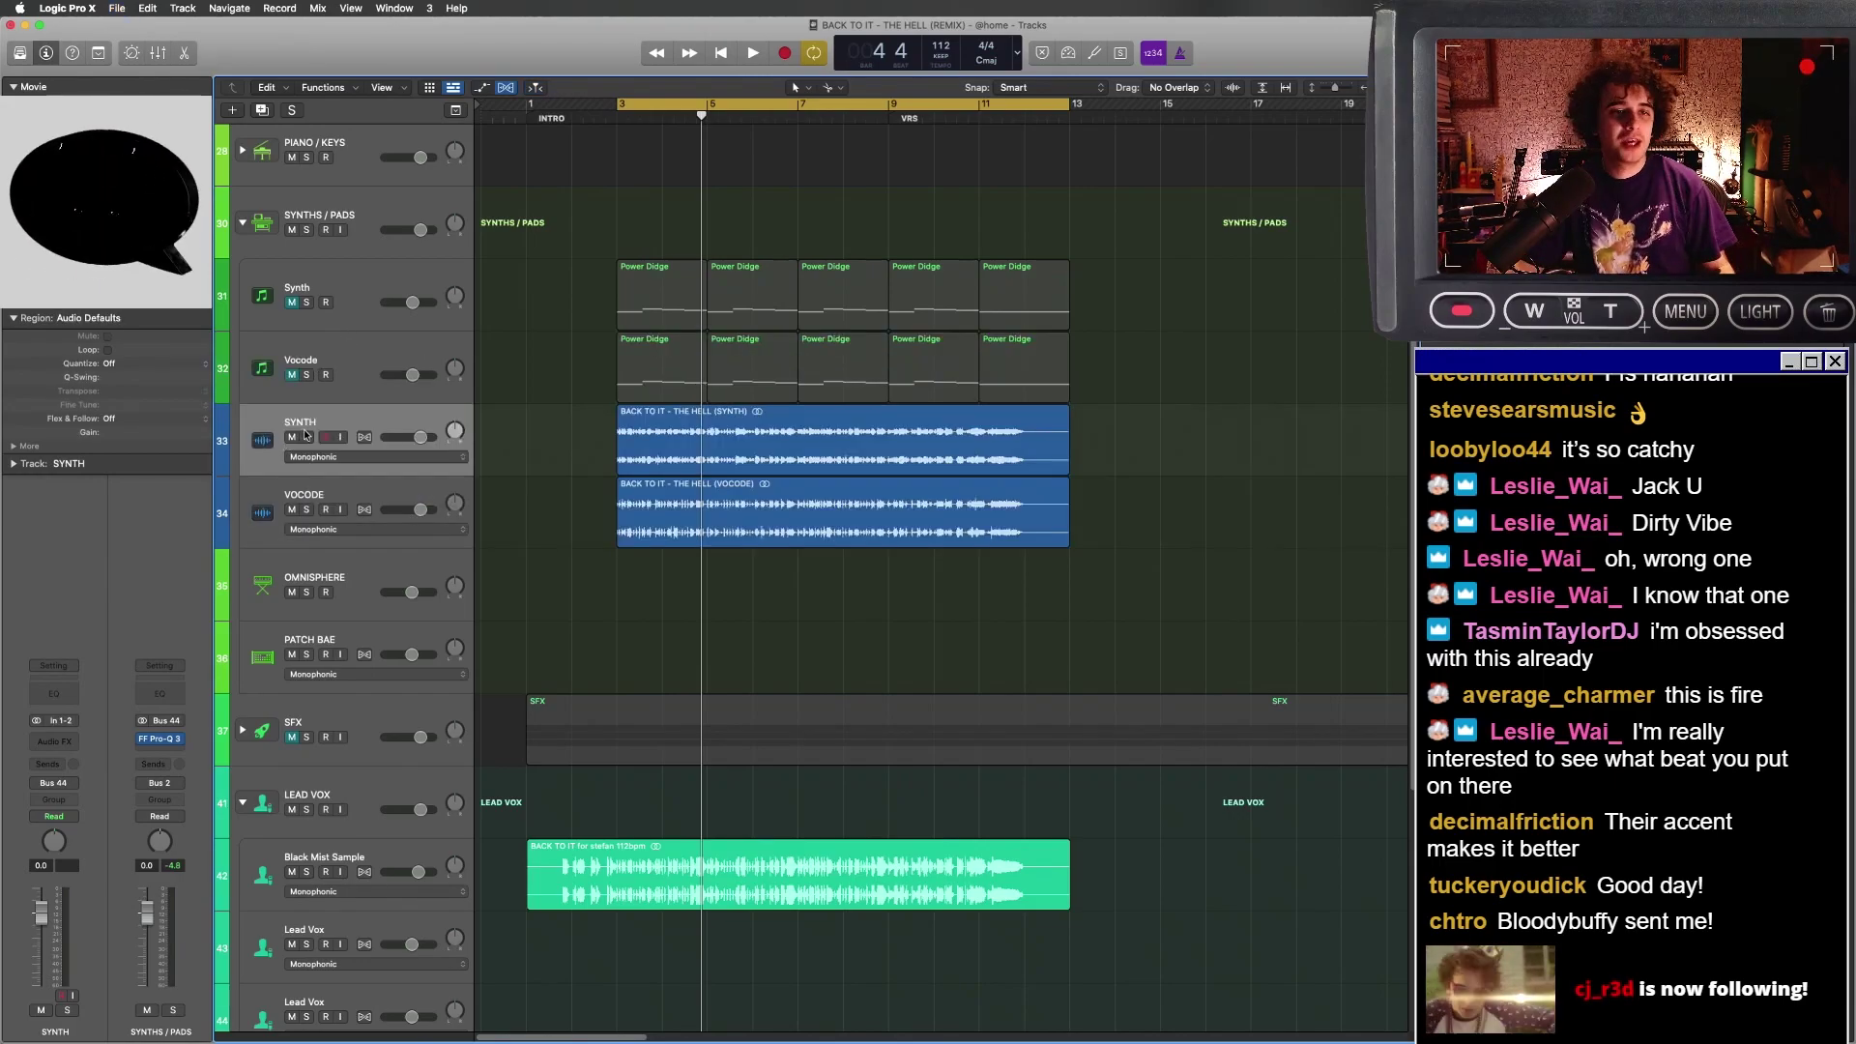
- Audition the bounced SYNTH and VOCODE audio tracks, each soloed on its own and both together
{"action": "key", "text": "s"}
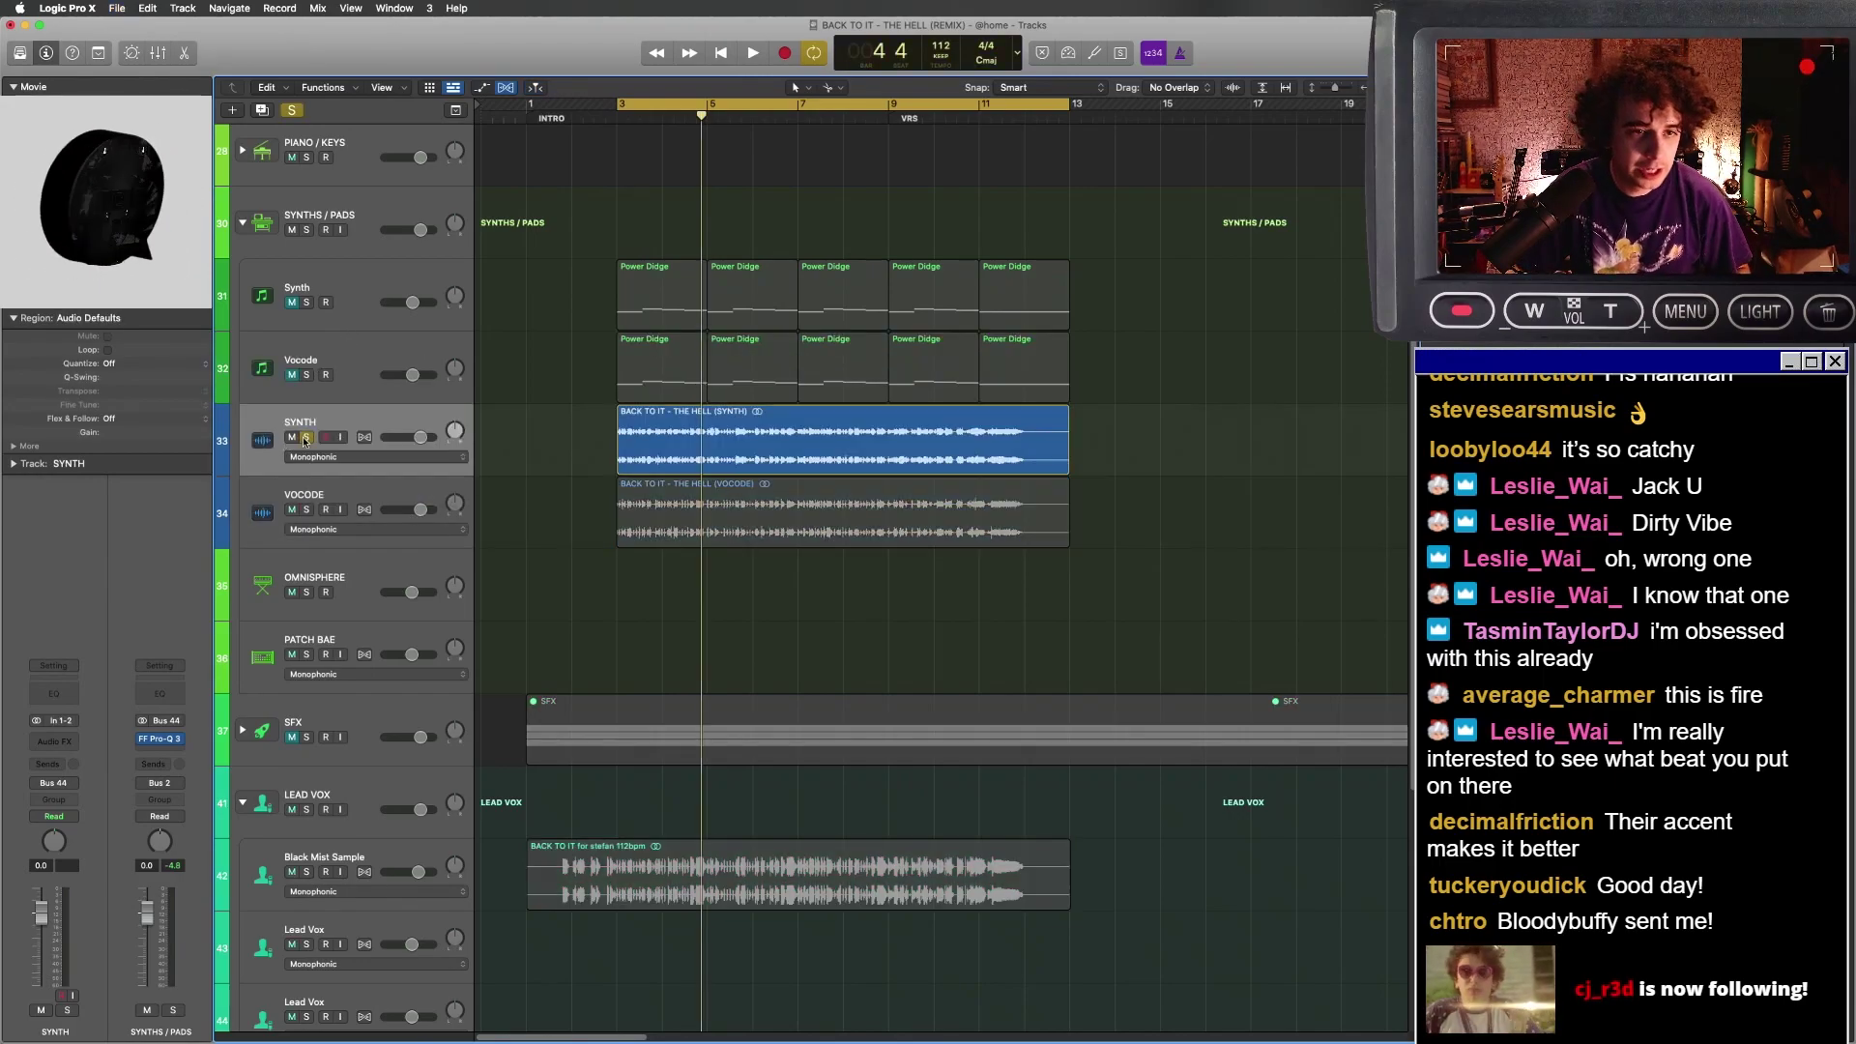
{"action": "key", "text": "space"}
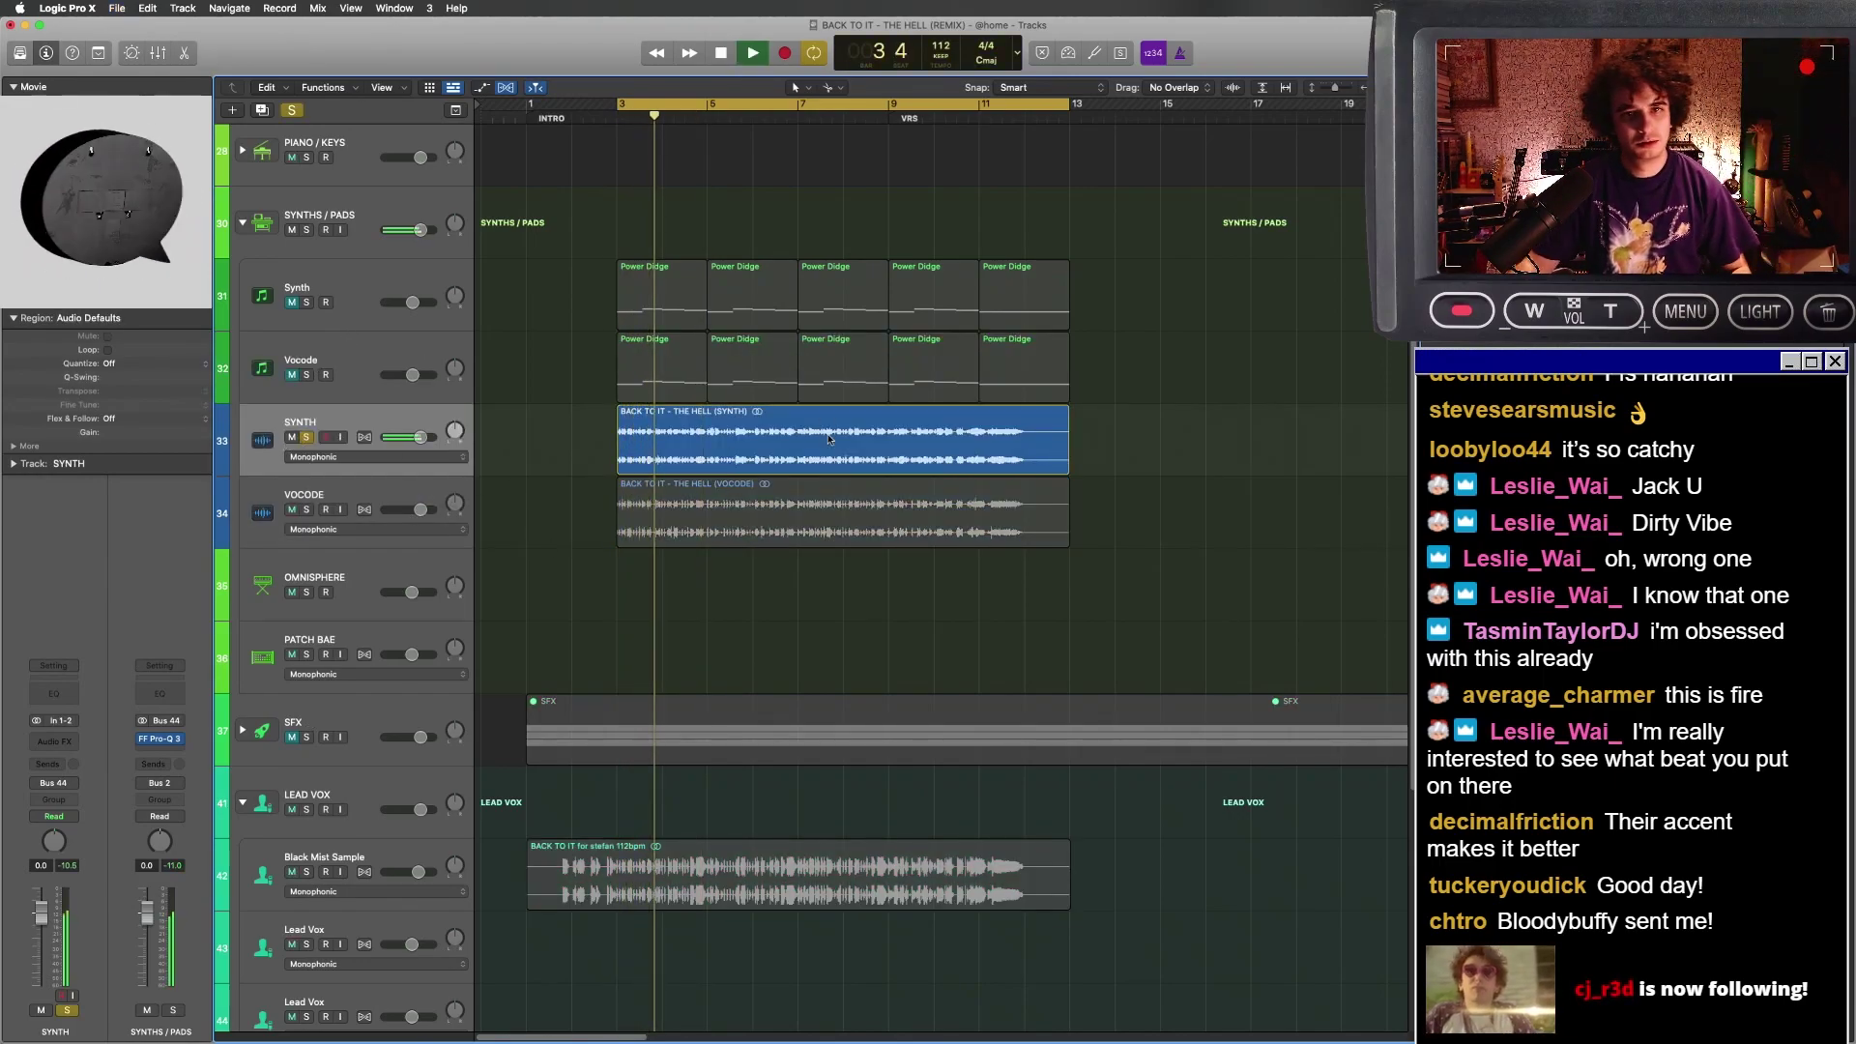
{"action": "left_click", "coordinate": [702, 527], "text": "shift"}
{"action": "key", "text": "z"}
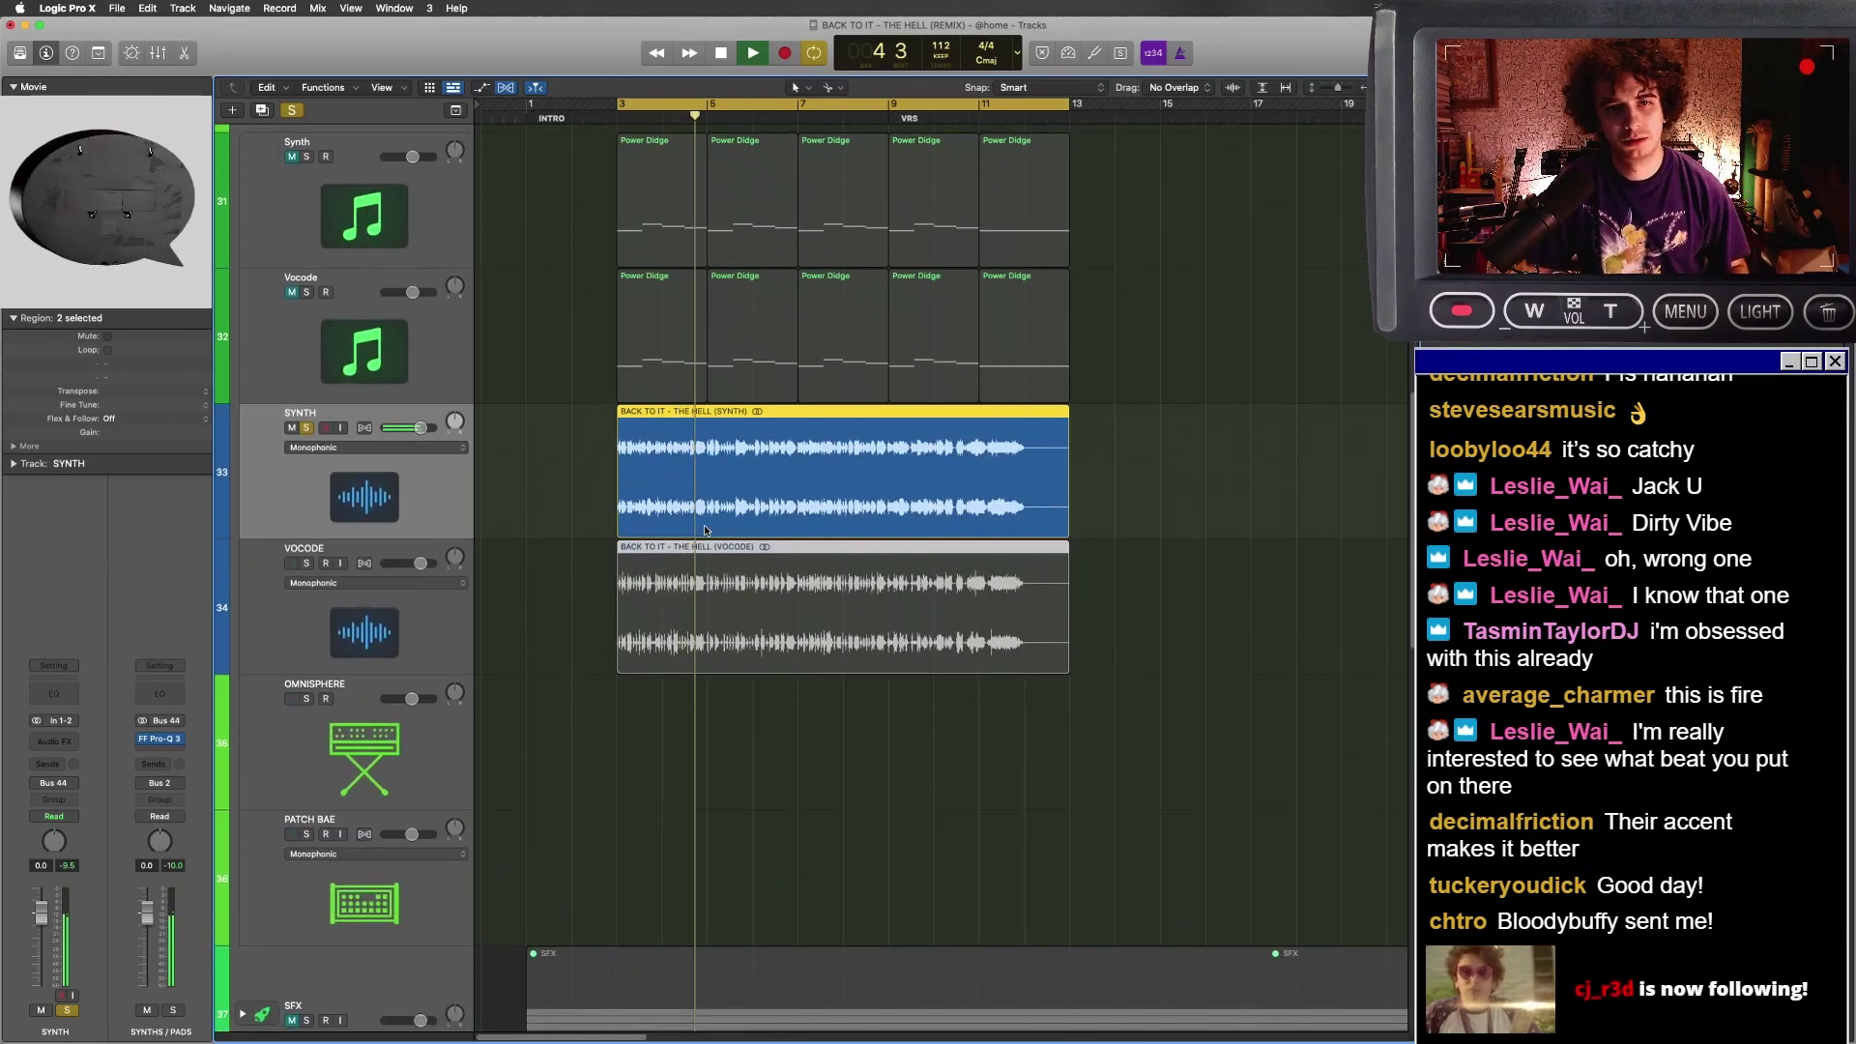
{"action": "left_click", "coordinate": [305, 558]}
{"action": "left_click", "coordinate": [305, 557]}
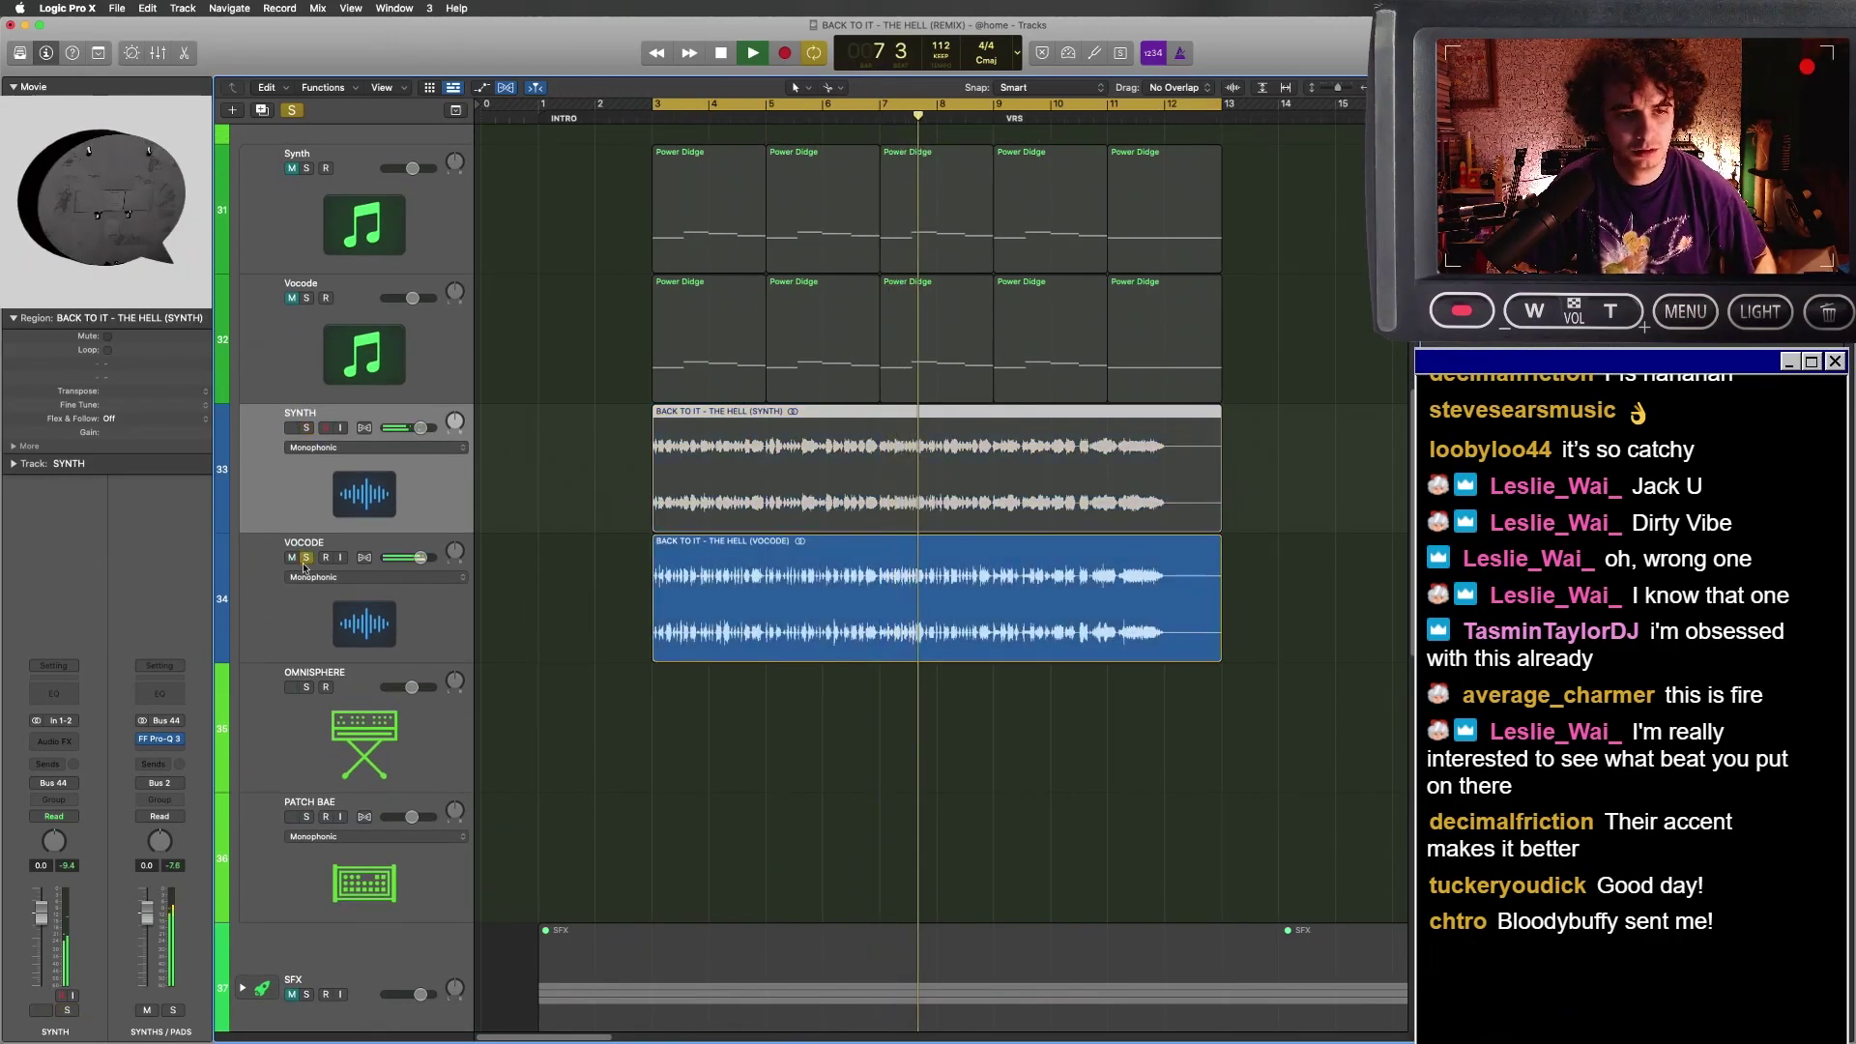
{"action": "left_click", "coordinate": [308, 429]}
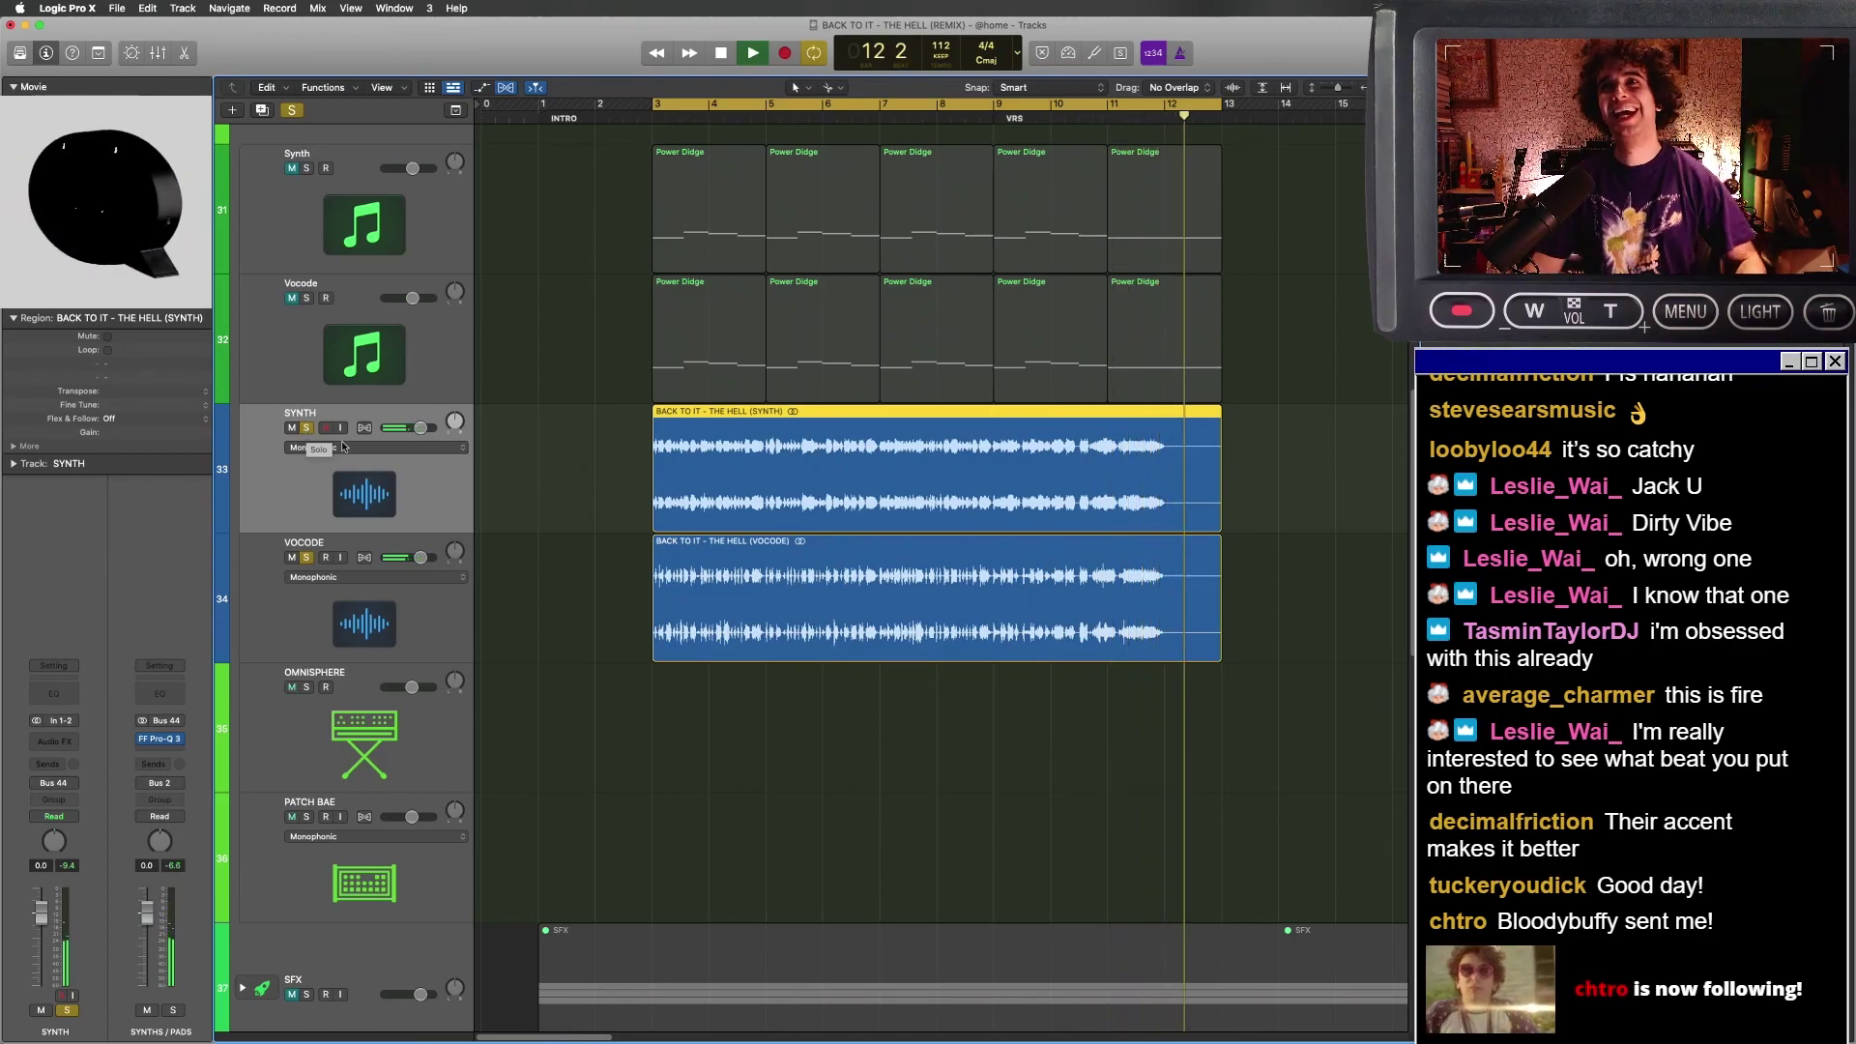
{"action": "key", "text": "space"}
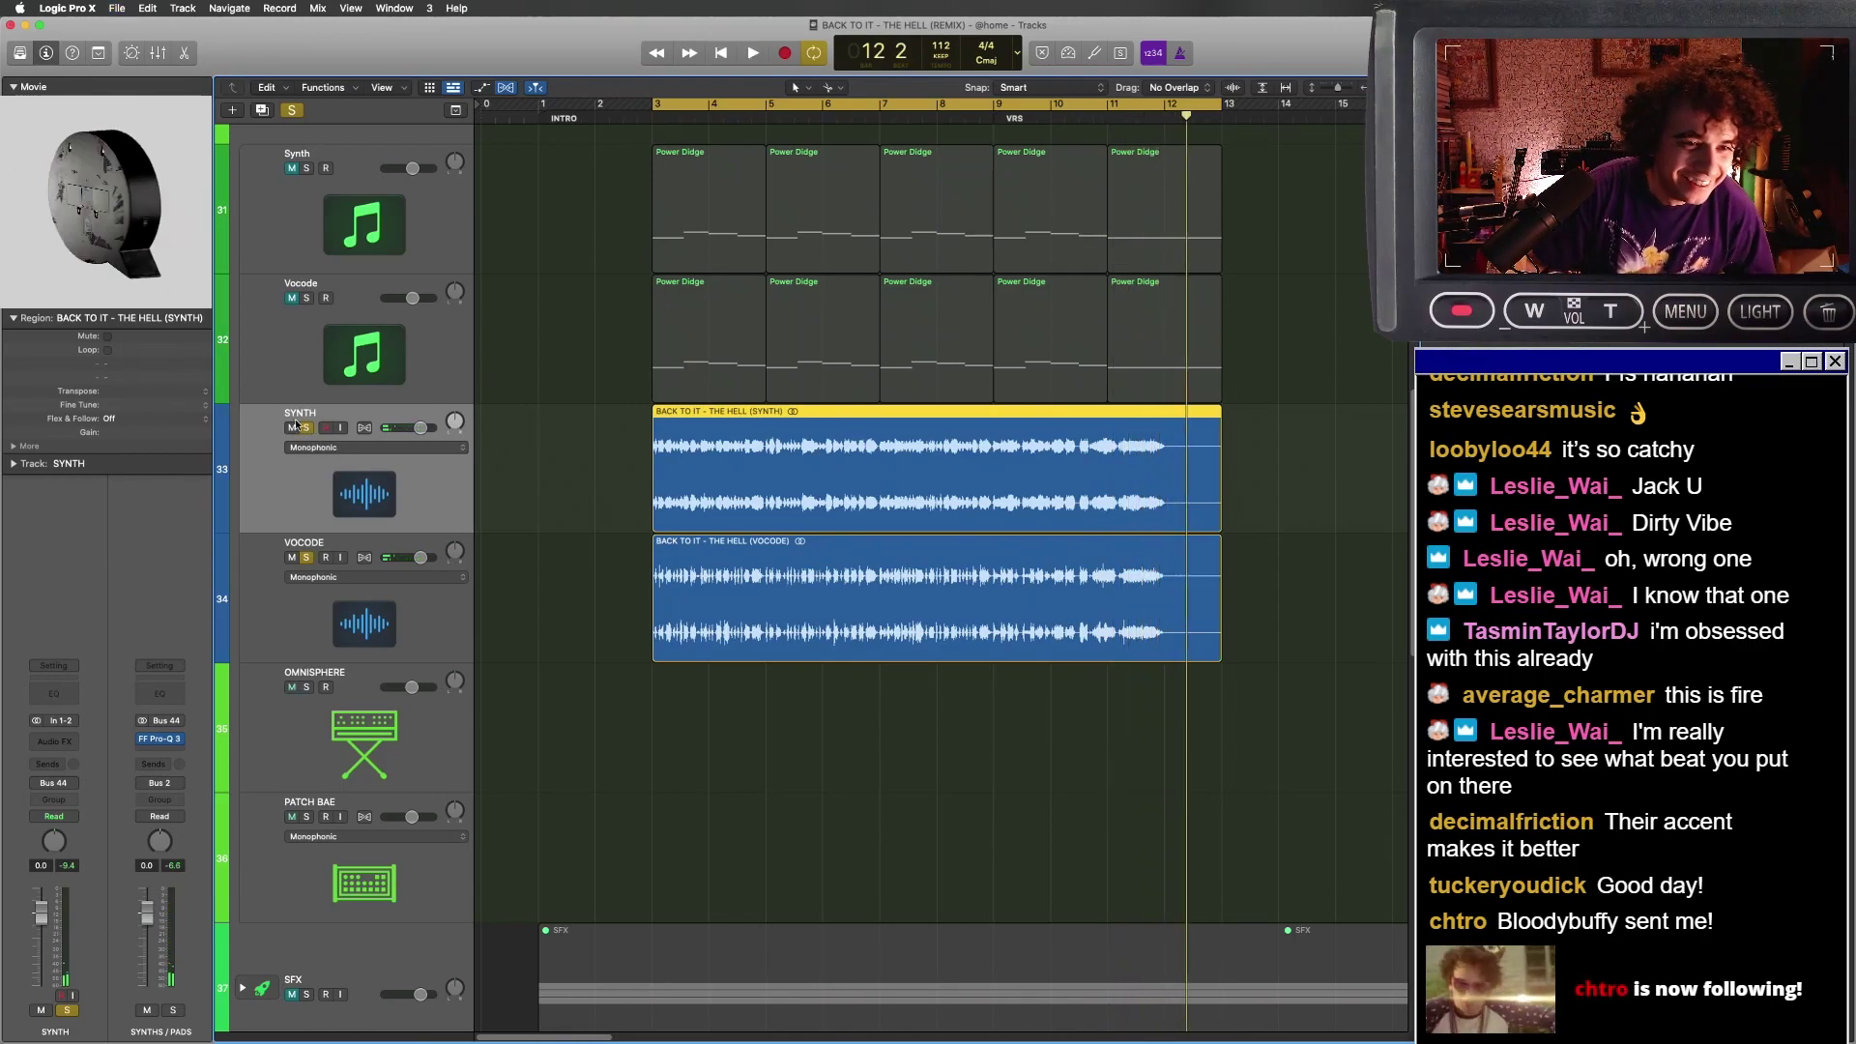
- Solo only the VOCODE audio track, save the project and listen to a short passage
{"action": "left_click", "coordinate": [306, 557]}
{"action": "left_click", "coordinate": [306, 558]}
{"action": "left_click", "coordinate": [309, 624]}
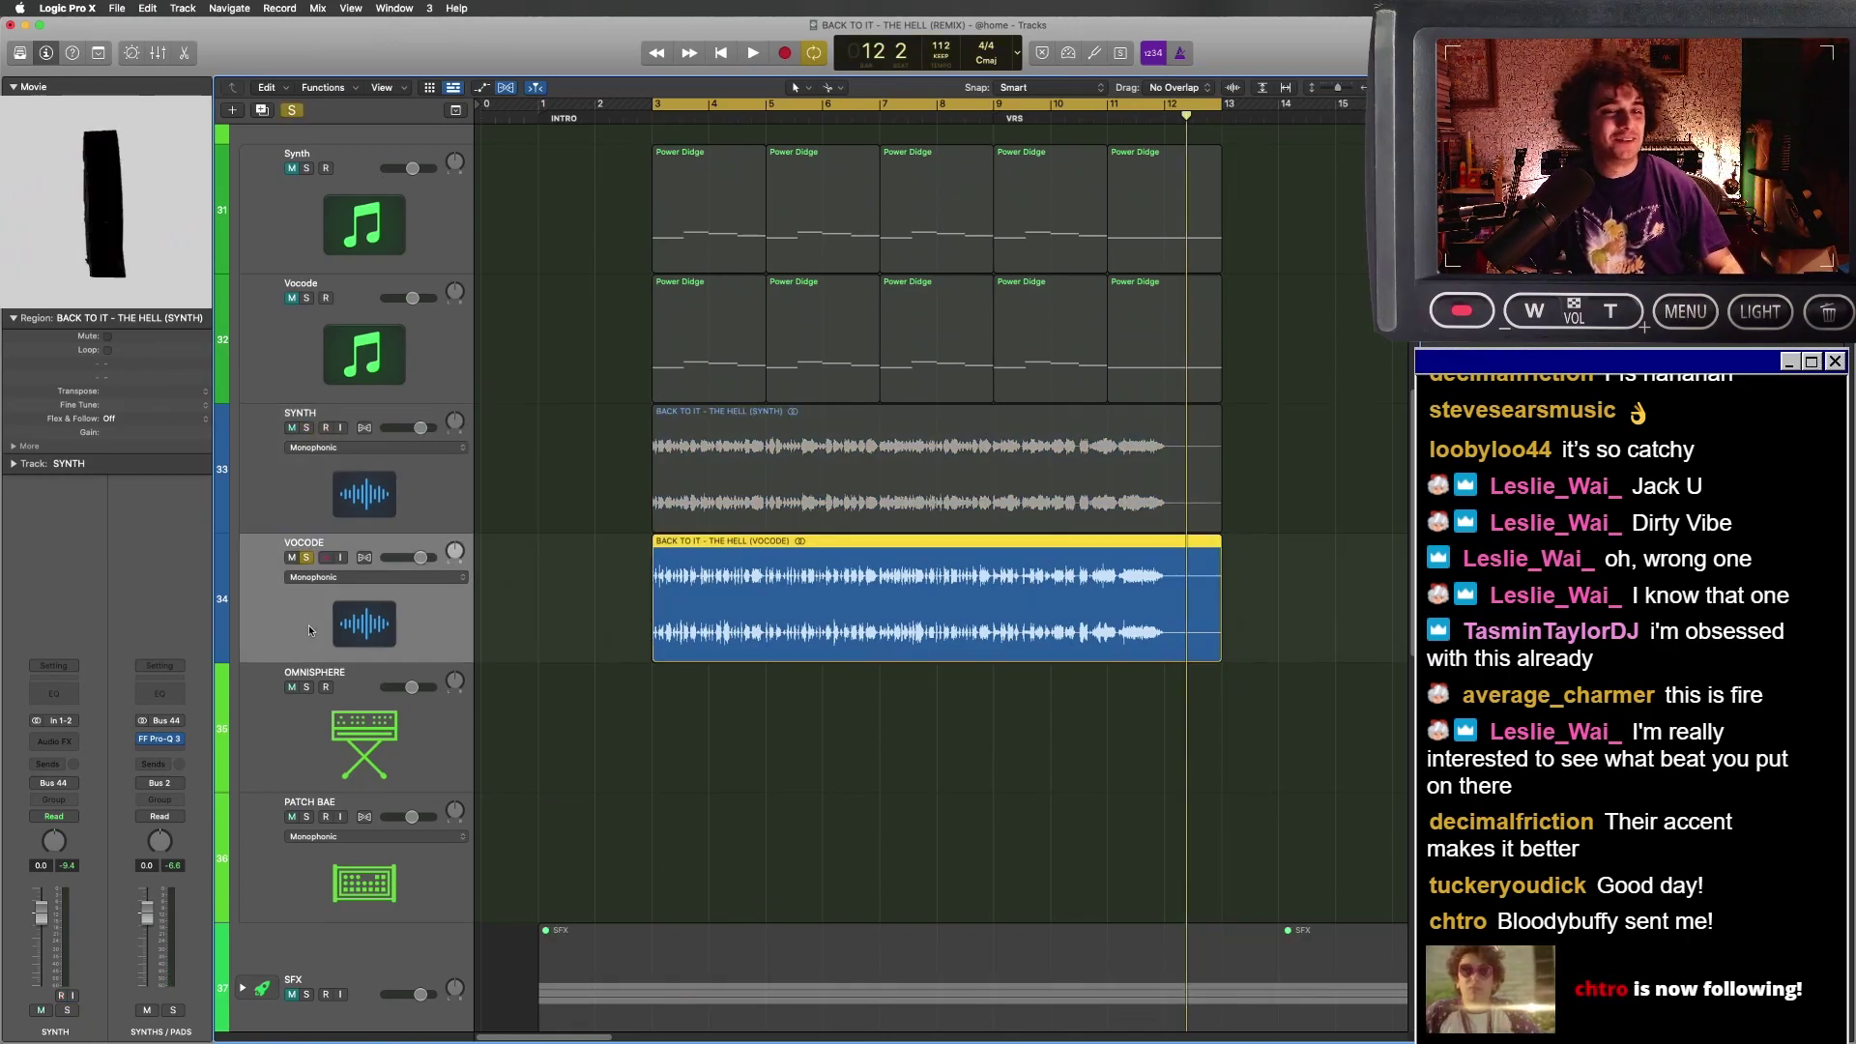
{"action": "key", "text": "super+s"}
{"action": "key", "text": "space"}
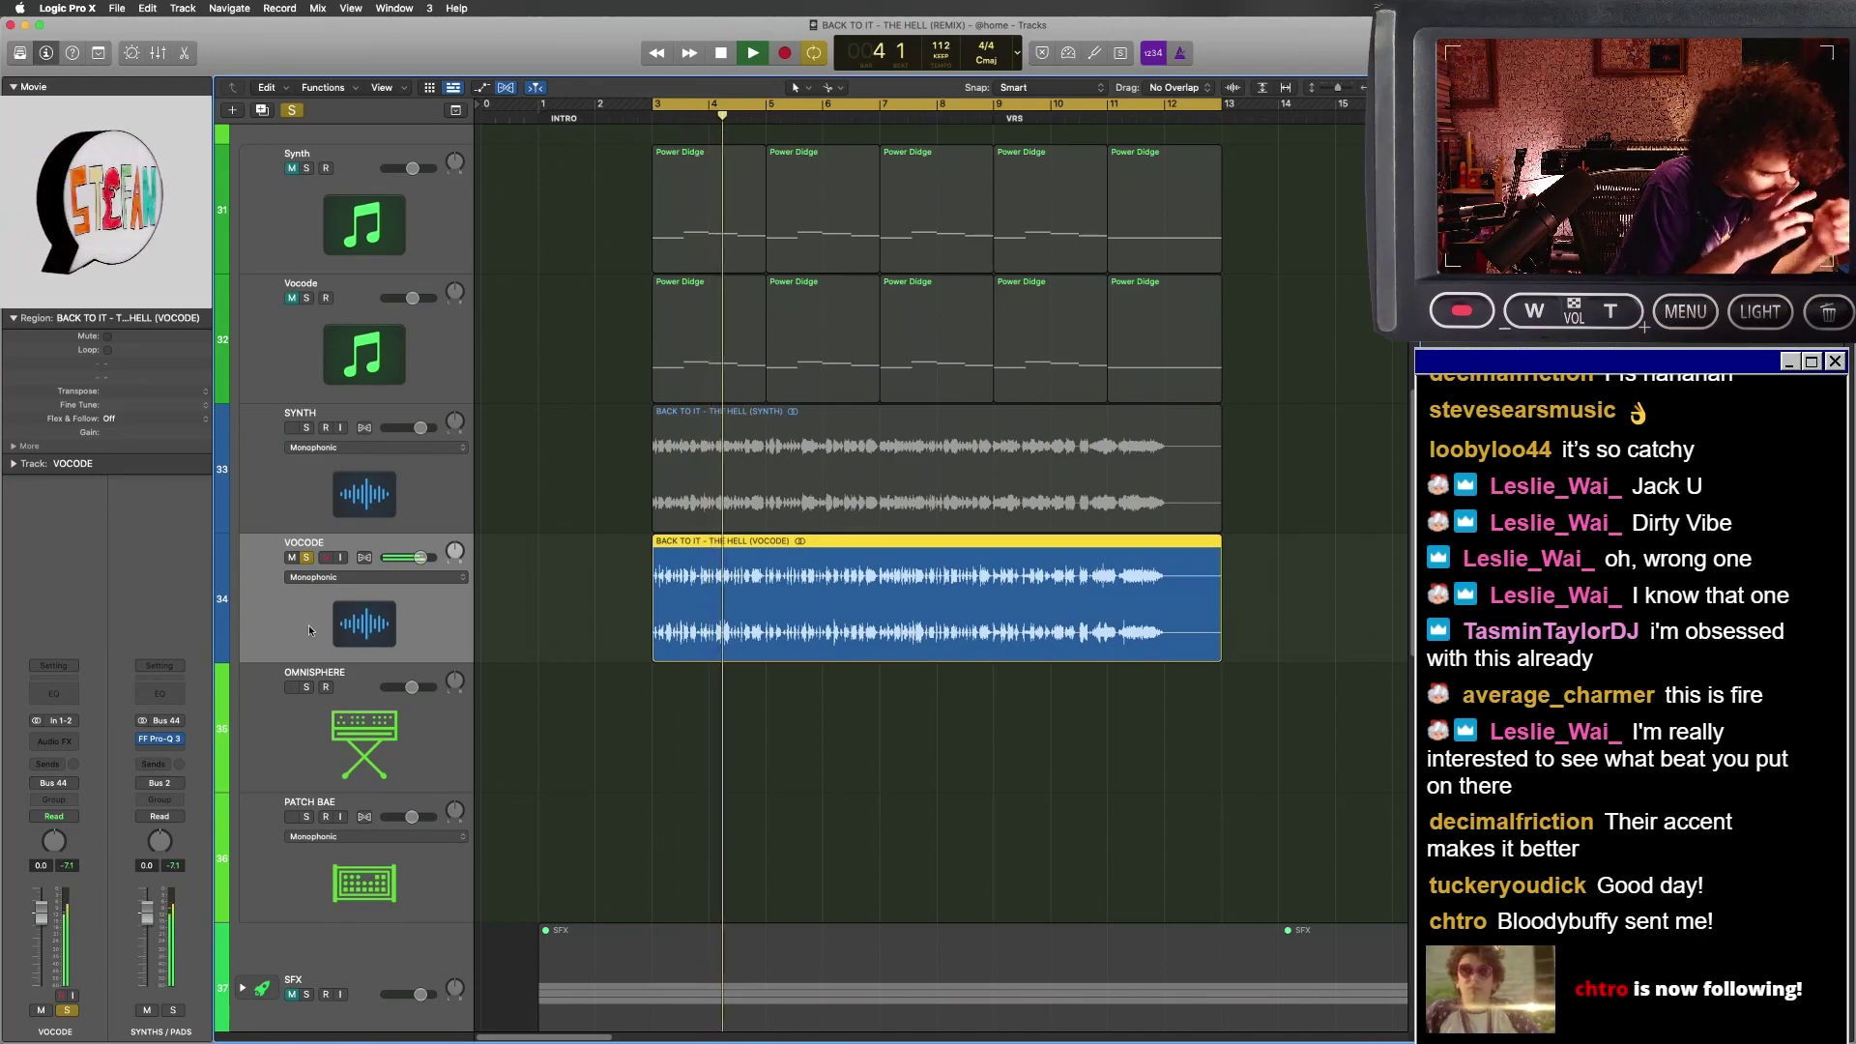
{"action": "scroll", "coordinate": [310, 624], "scroll_direction": "up", "scroll_amount": 15}
{"action": "key", "text": "space"}
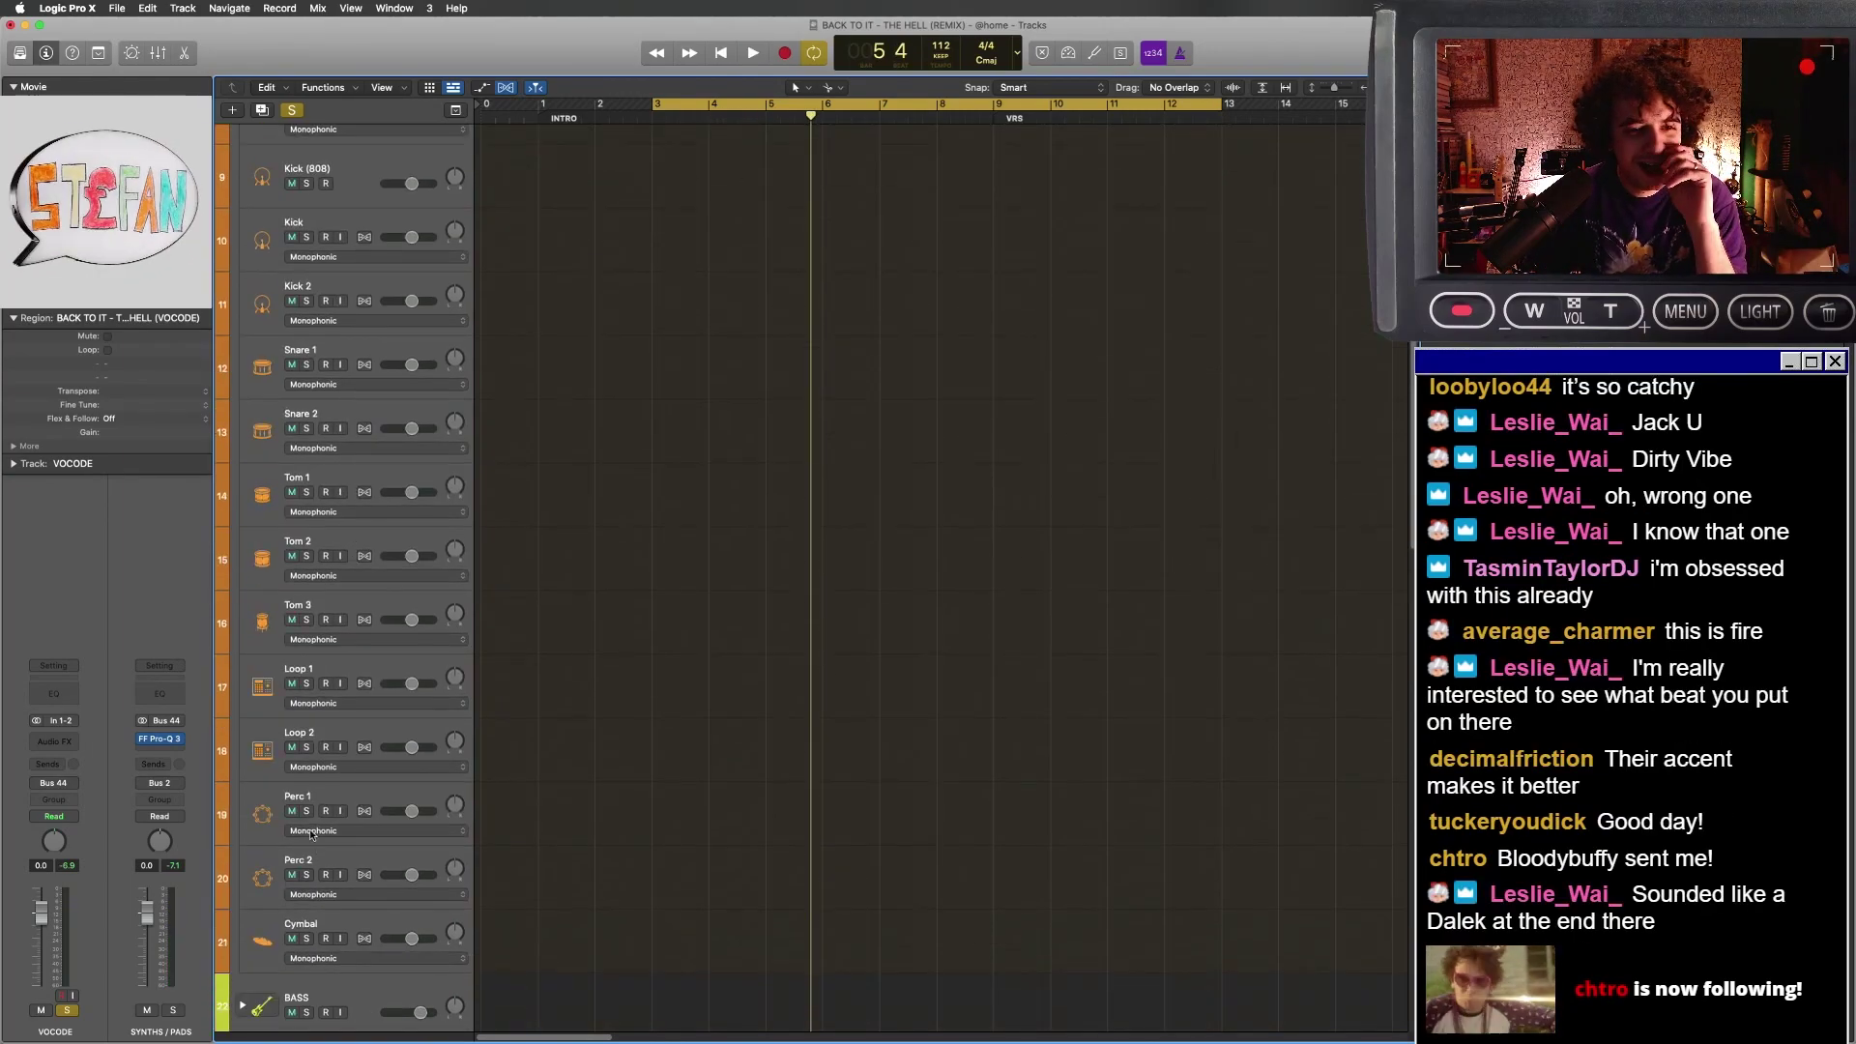
- Stop the drum pattern's playback and mute the Snare 1 track
{"action": "left_click", "coordinate": [307, 683]}
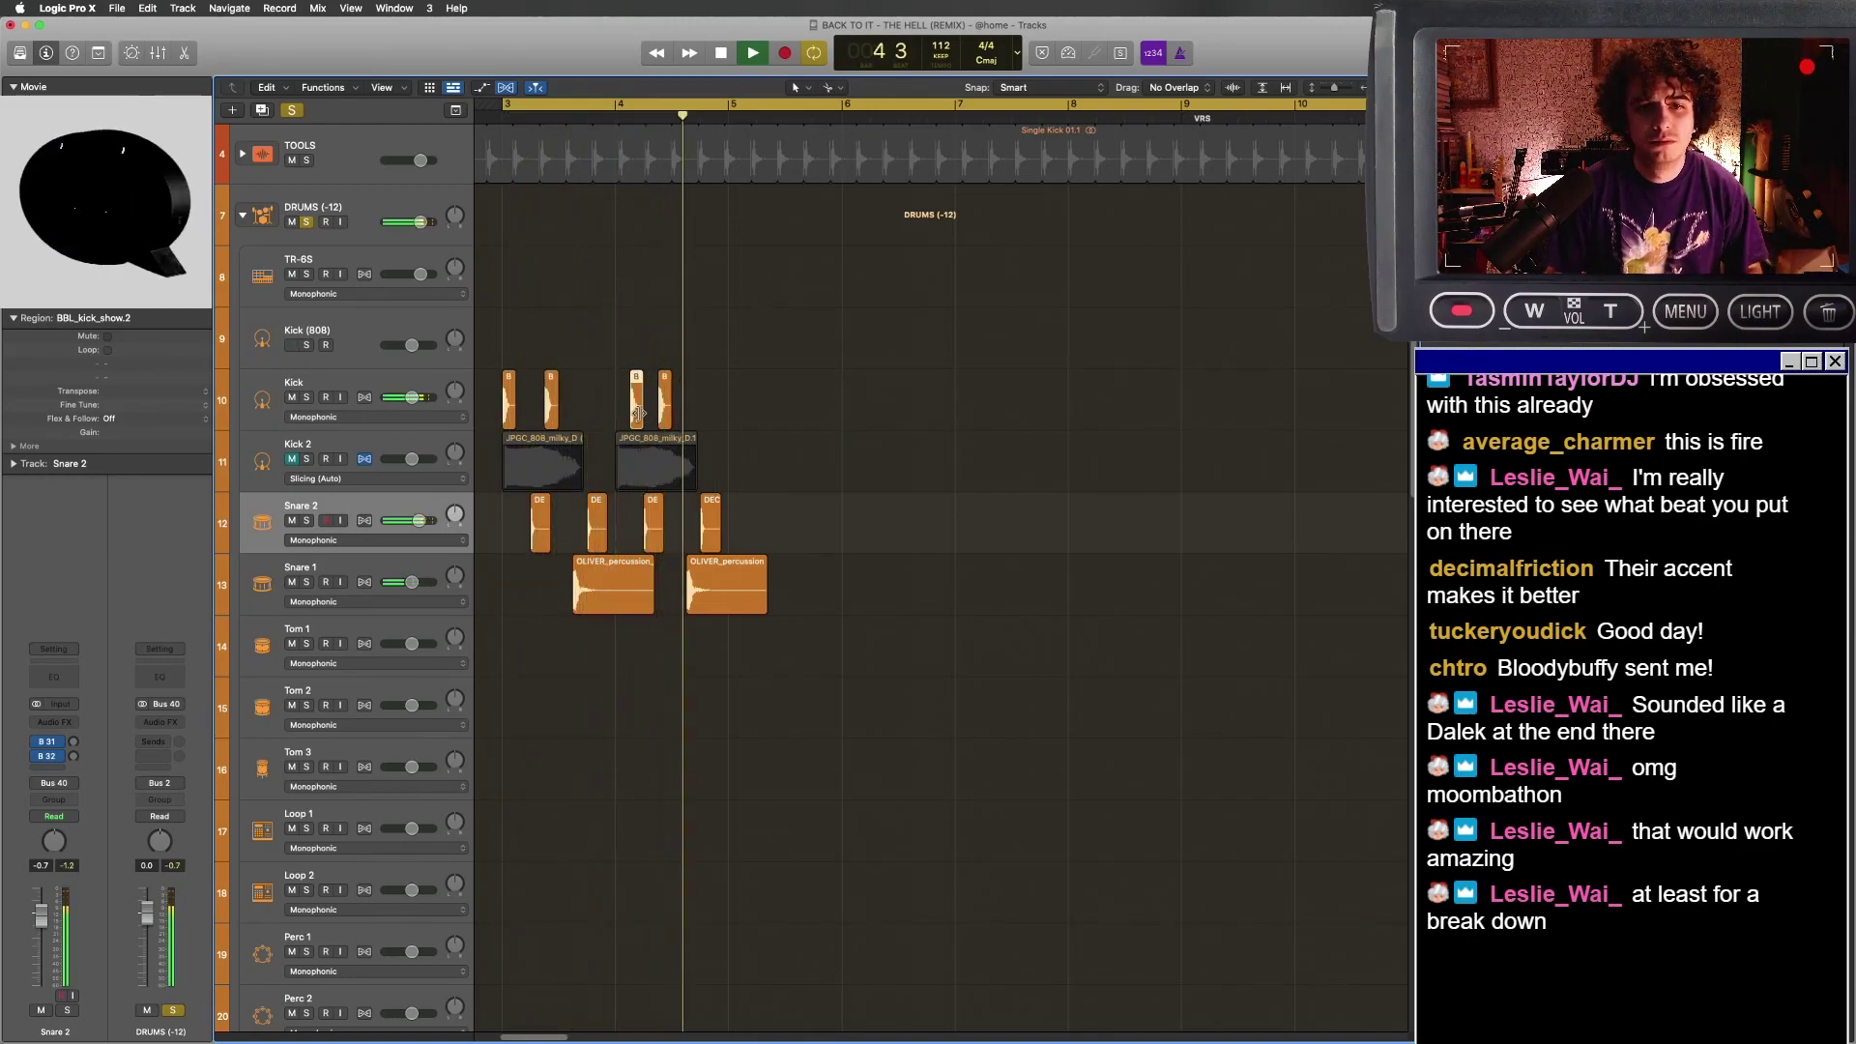
{"action": "key", "text": "space"}
{"action": "left_click", "coordinate": [293, 581]}
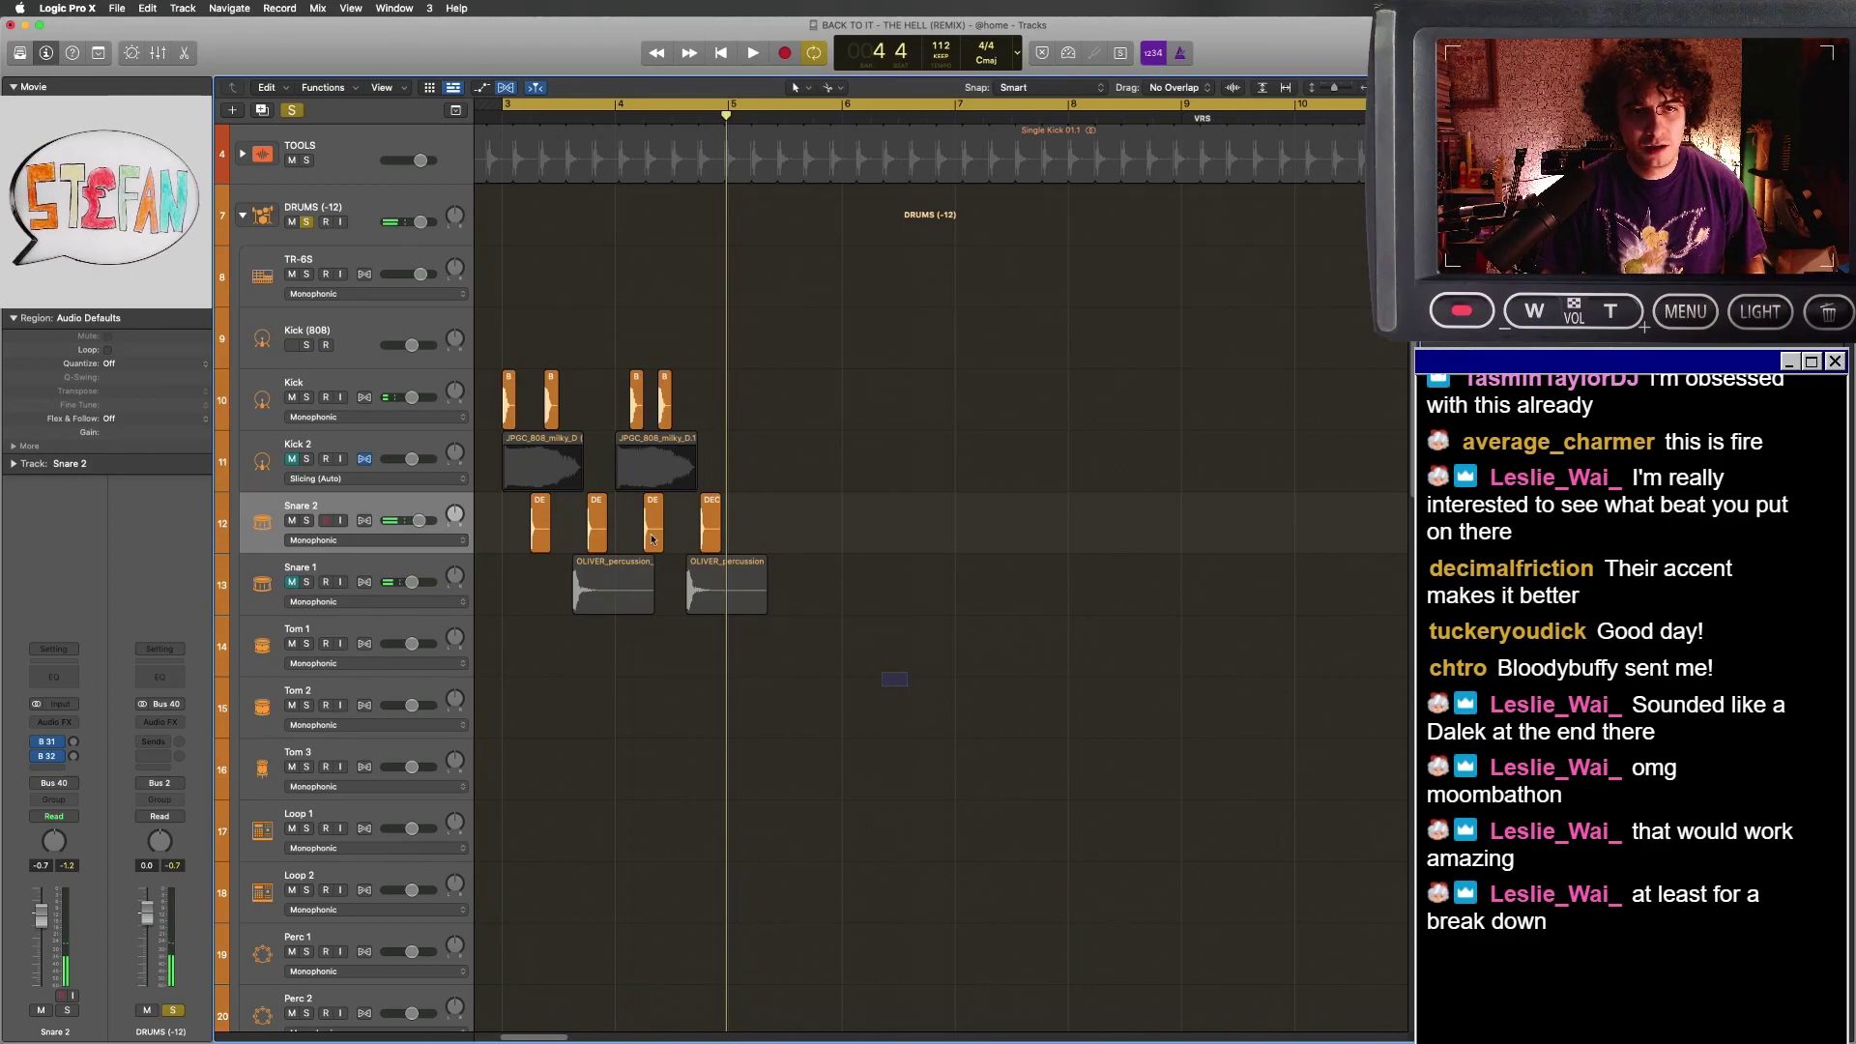
- Undo the slight shift of the selected drum regions and place the drum pattern two bars along, starting at bar 5
{"action": "left_click_drag", "start_coordinate": [531, 455], "coordinate": [567, 403]}
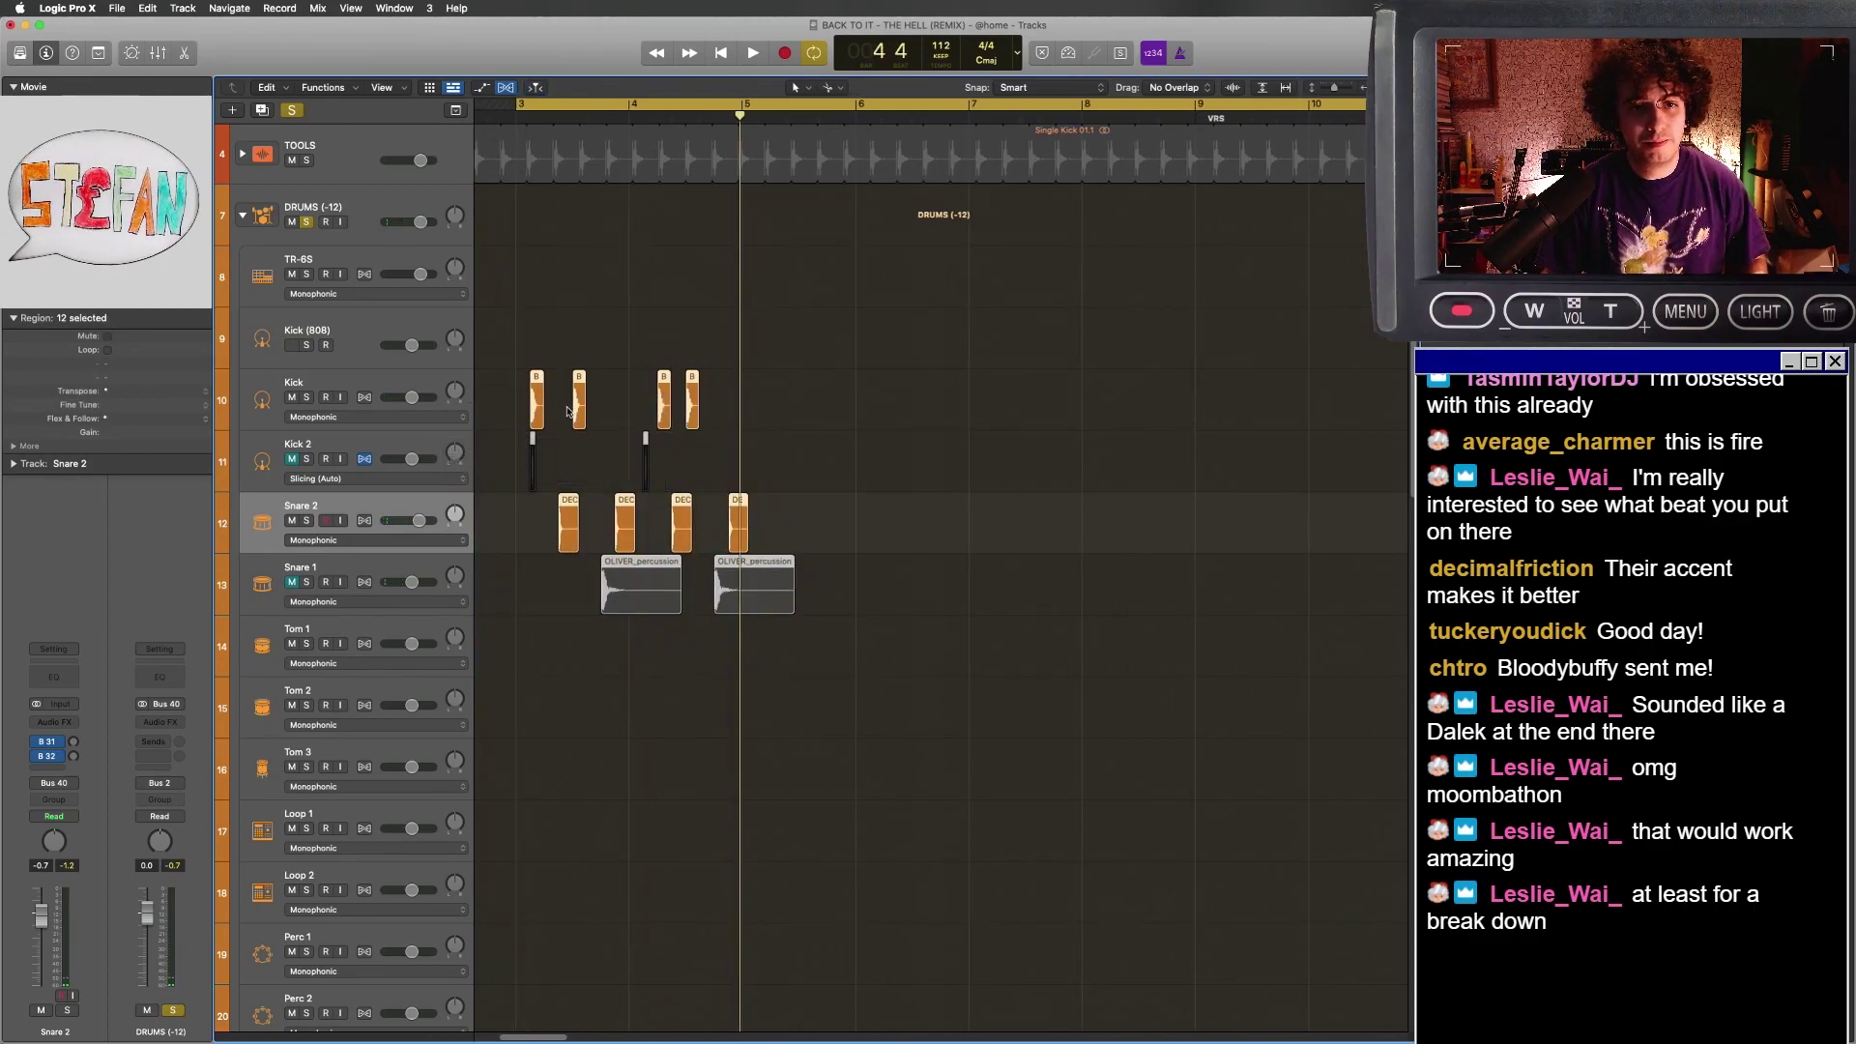
{"action": "key", "text": "super+z"}
{"action": "left_click_drag", "start_coordinate": [522, 405], "coordinate": [745, 405]}
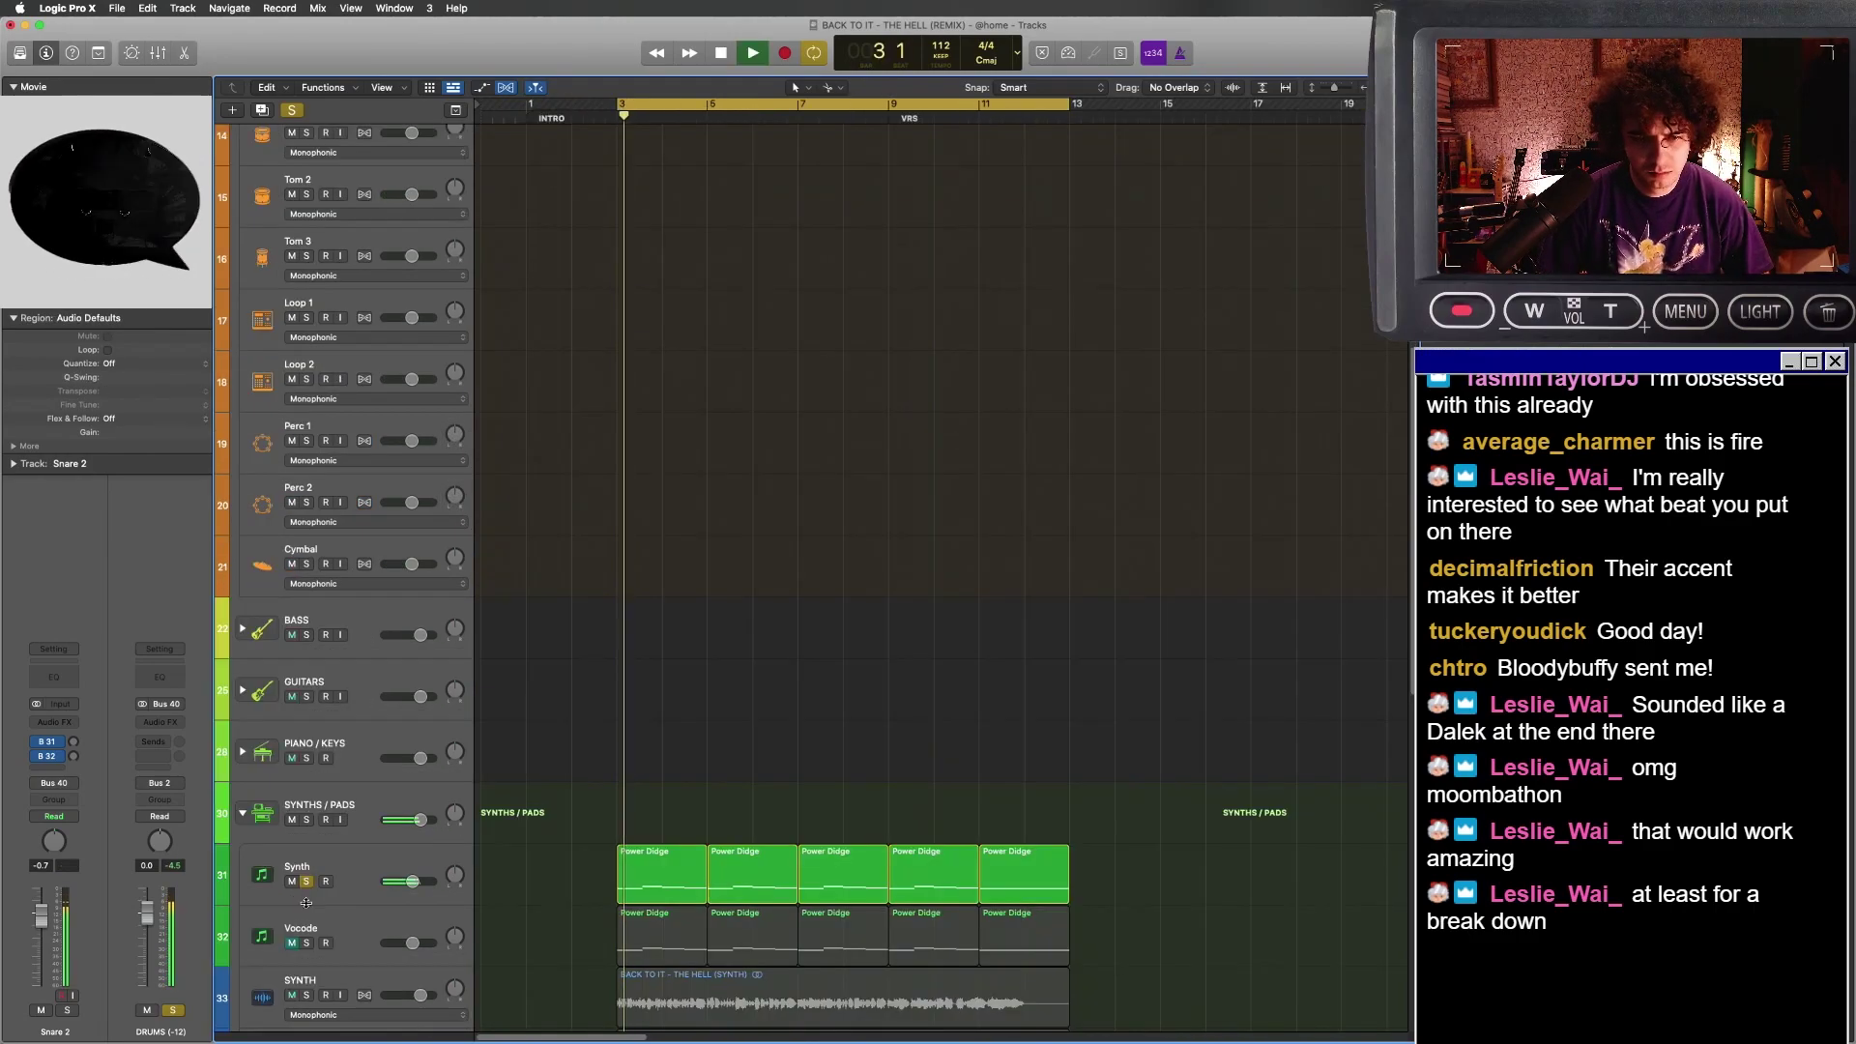
- Turn off solo on the Synth instrument track and stop playback
{"action": "scroll", "coordinate": [515, 819], "scroll_direction": "down", "scroll_amount": 2}
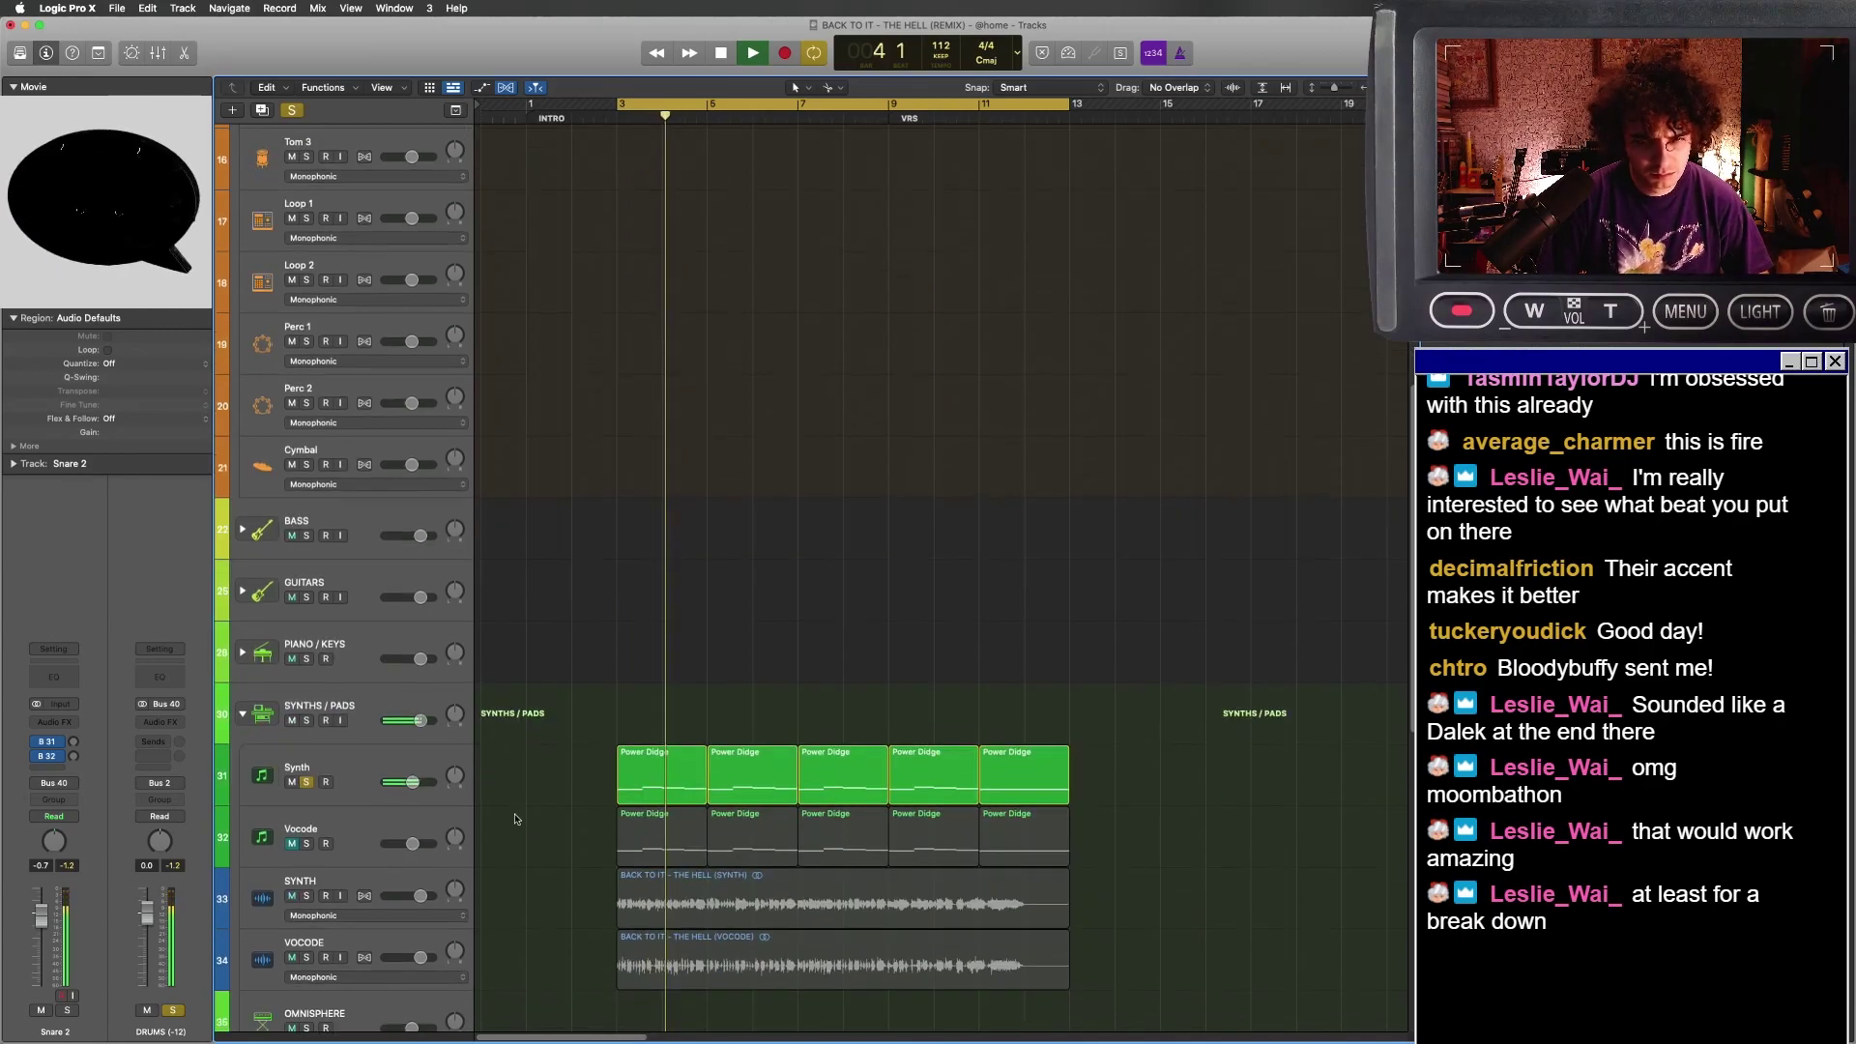
{"action": "scroll", "coordinate": [513, 819], "scroll_direction": "down", "scroll_amount": 1}
{"action": "left_click", "coordinate": [305, 699]}
{"action": "key", "text": "space"}
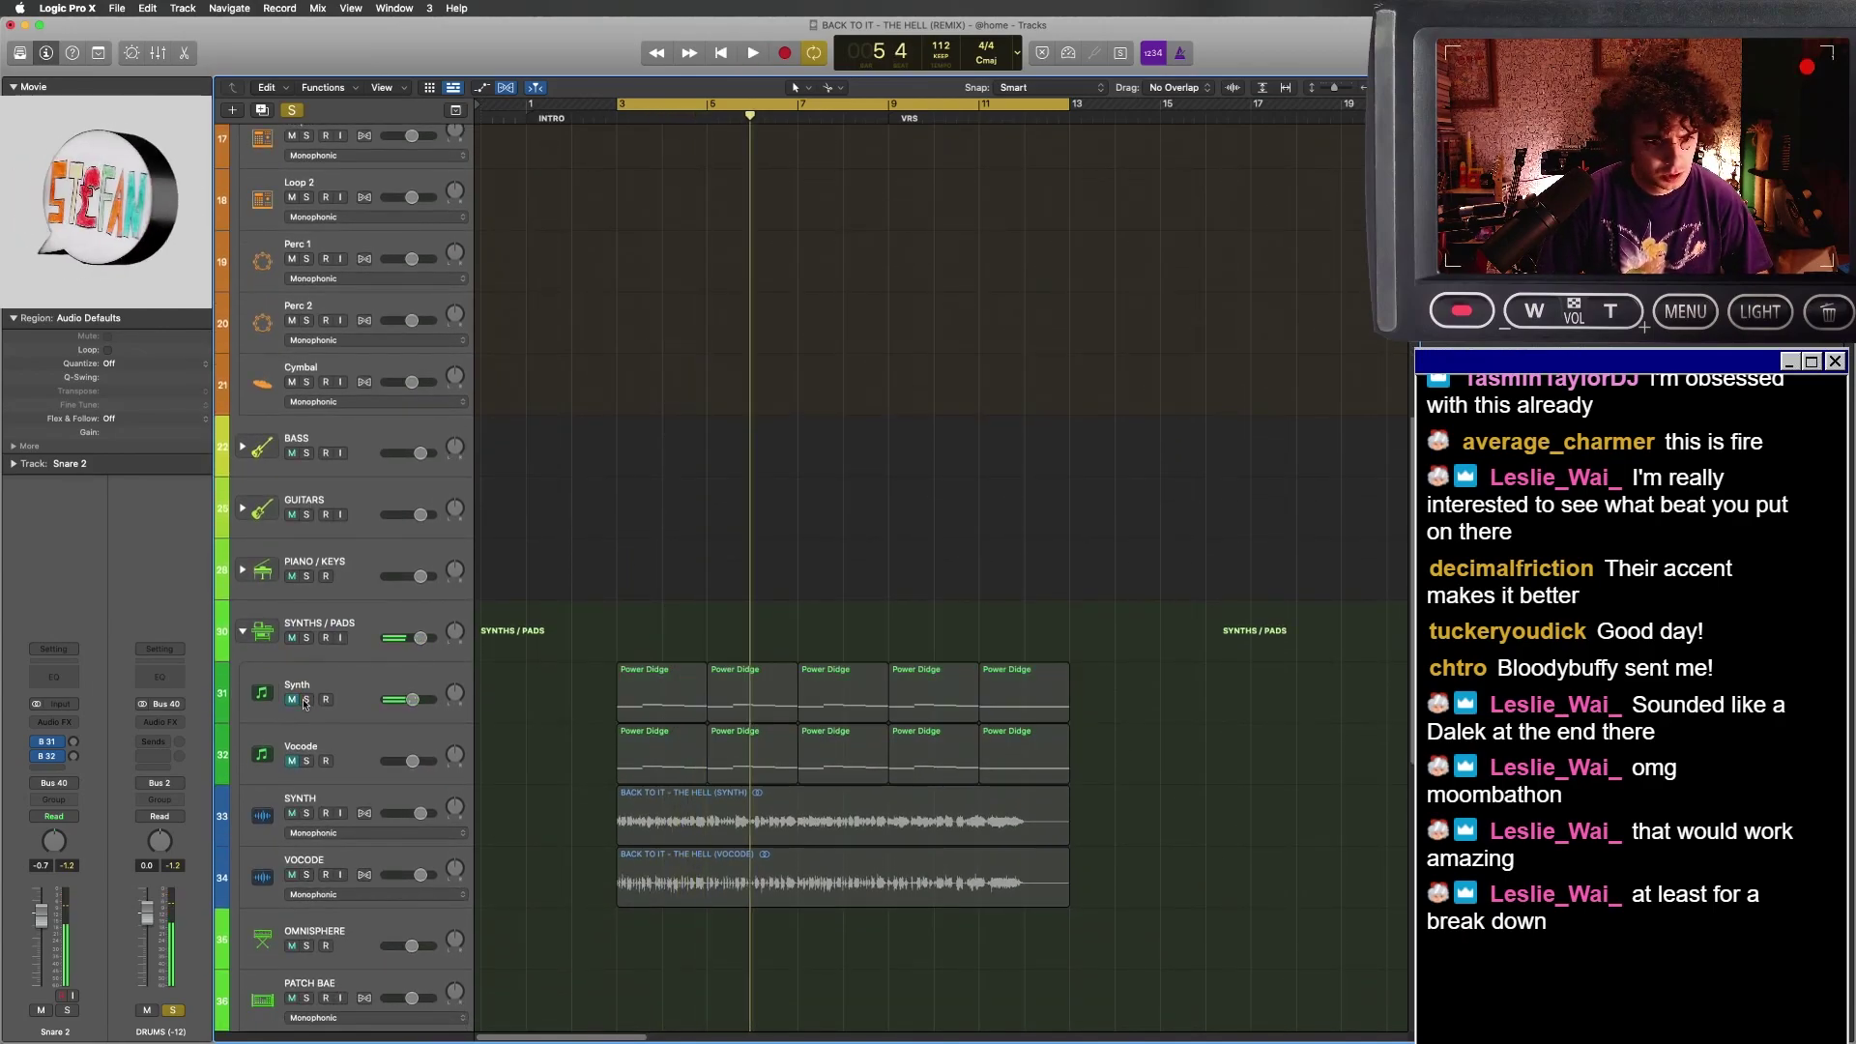
- Paste the copied hi-hat hits onto the Loop 1 track starting at bar 3 and play the drums
{"action": "scroll", "coordinate": [303, 857], "scroll_direction": "down", "scroll_amount": 8}
{"action": "key", "text": "super+Left"}
{"action": "key", "text": "super+Left"}
{"action": "key", "text": "super+Left"}
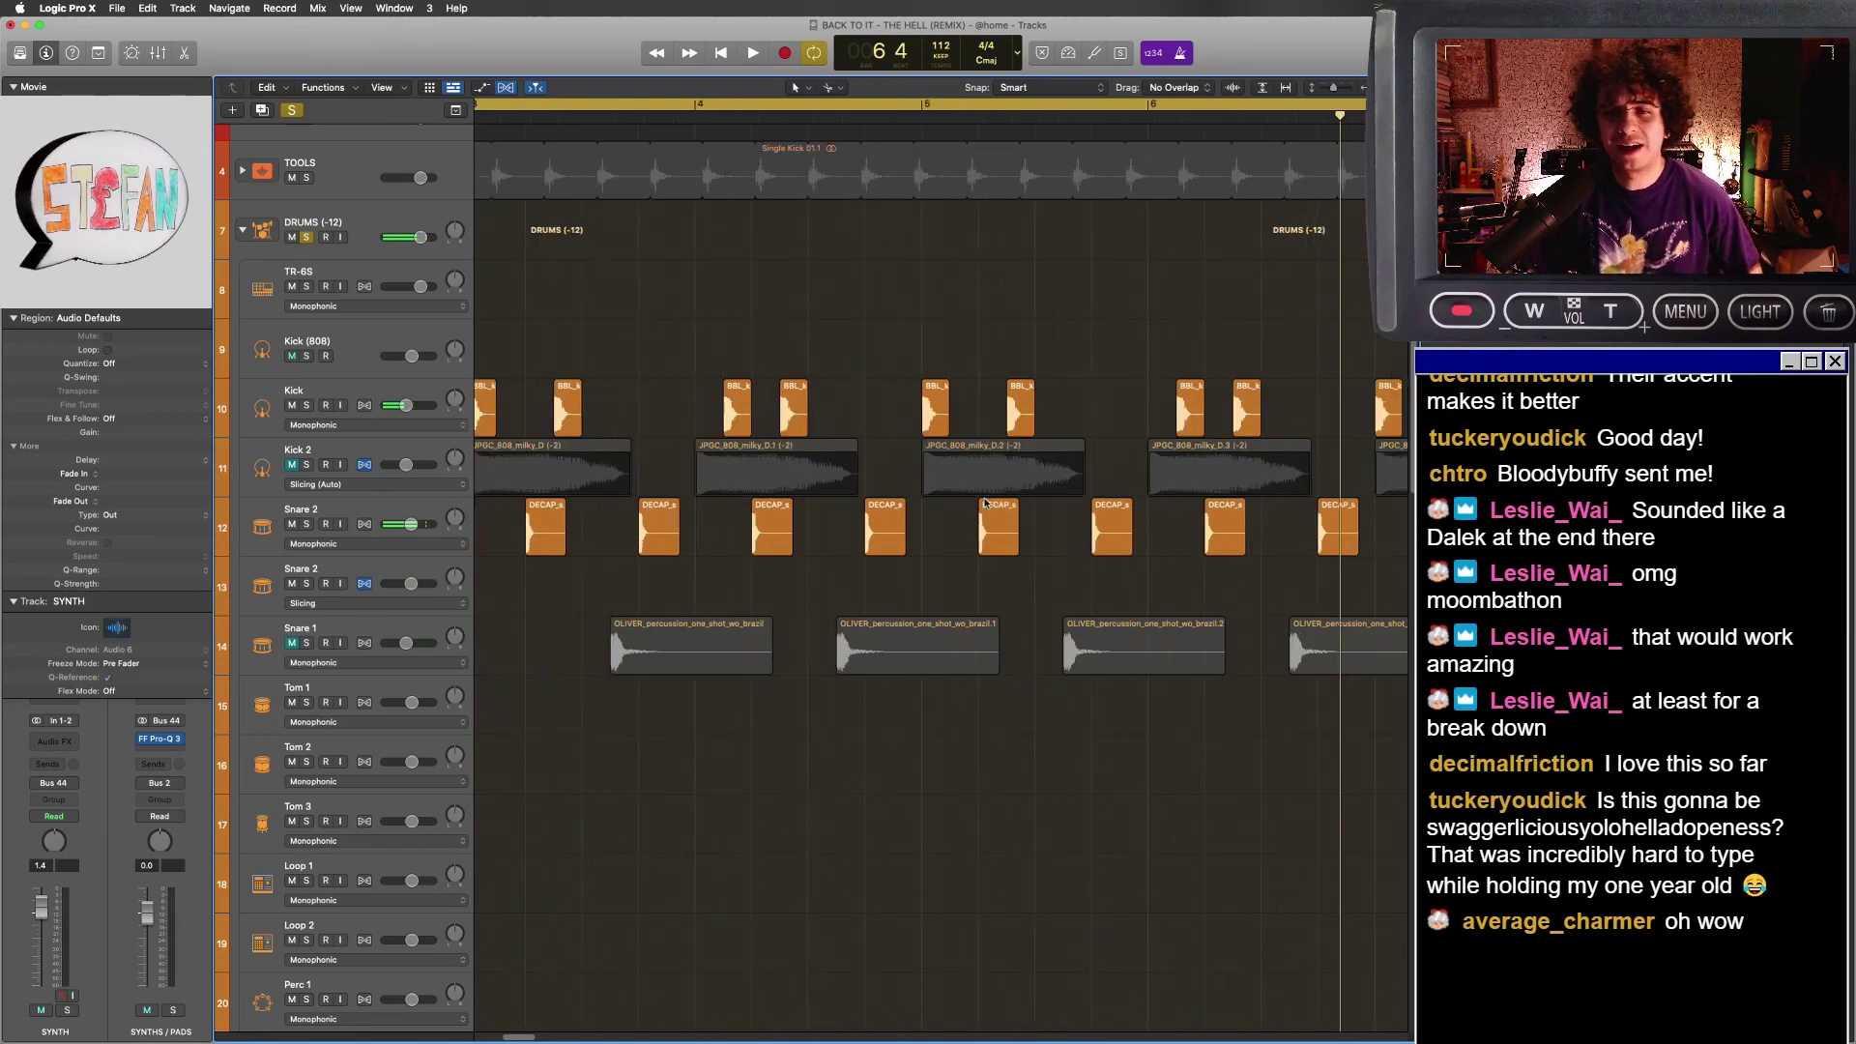
{"action": "scroll", "coordinate": [984, 503], "scroll_direction": "down", "scroll_amount": 5}
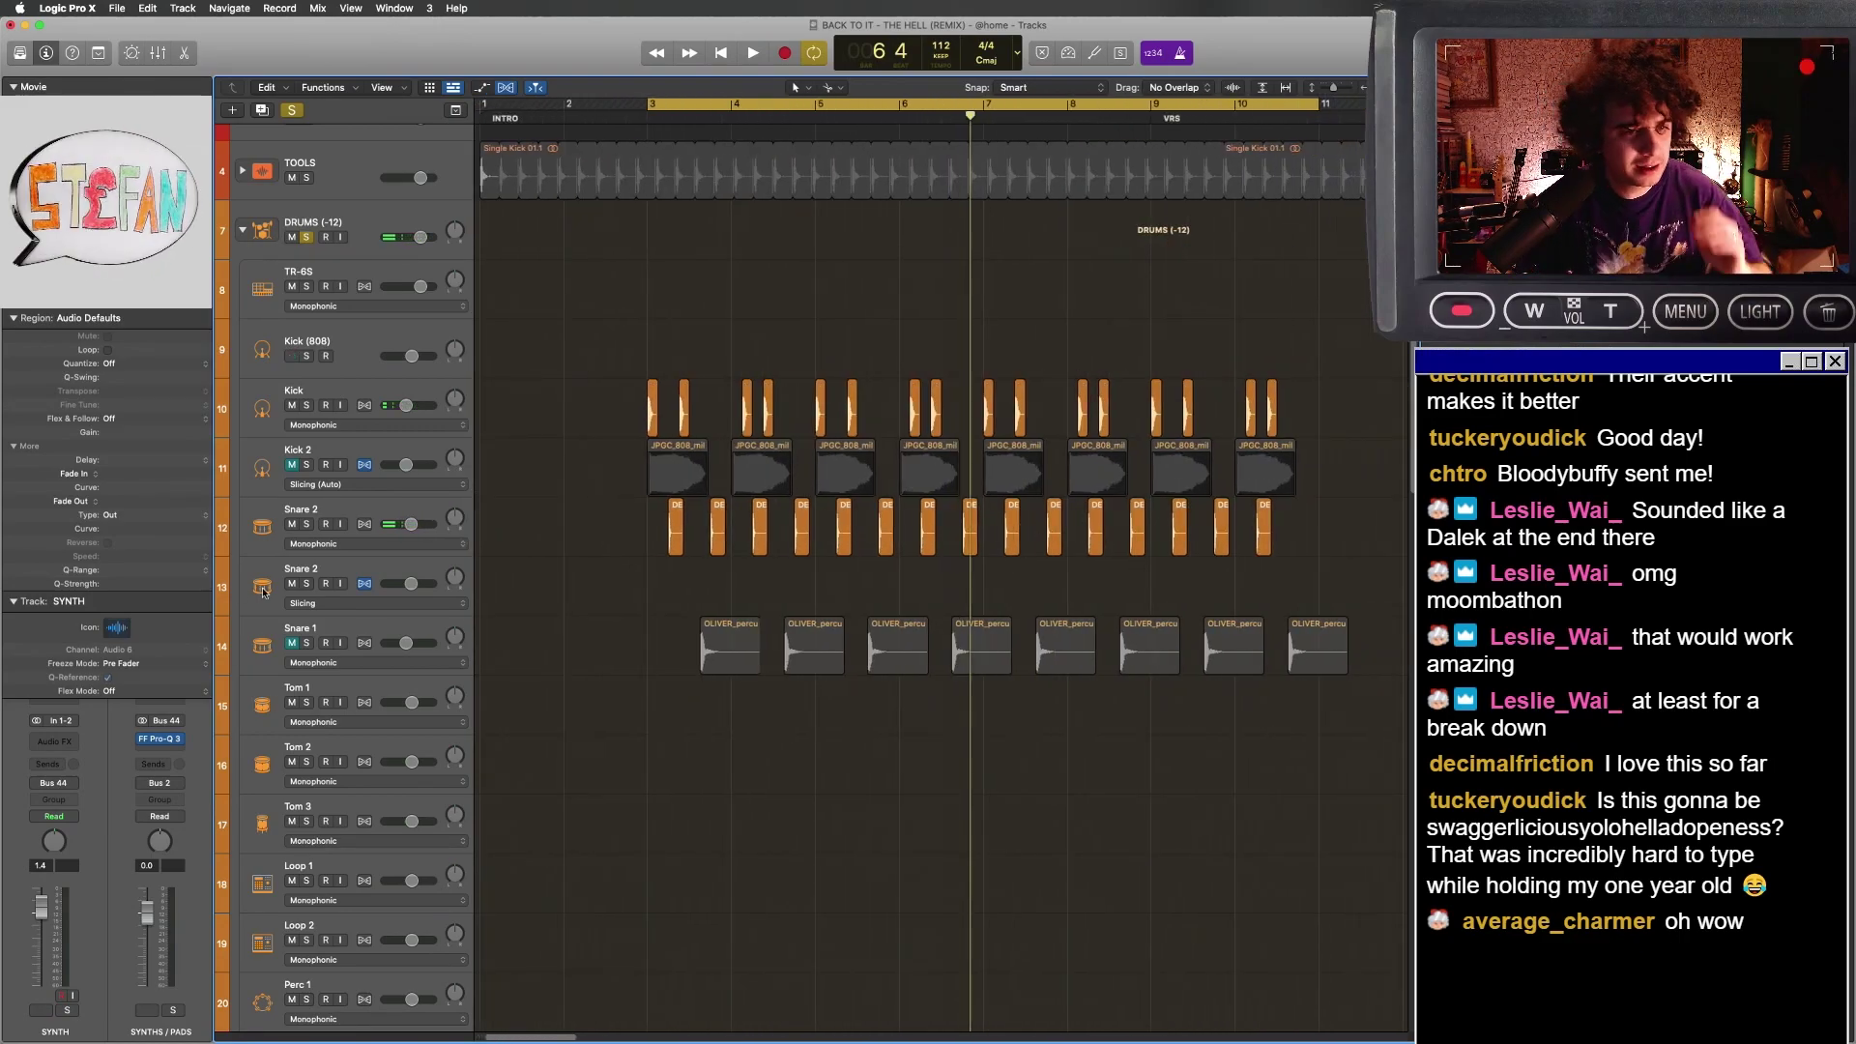
{"action": "left_click", "coordinate": [596, 883]}
{"action": "key", "text": "super+v"}
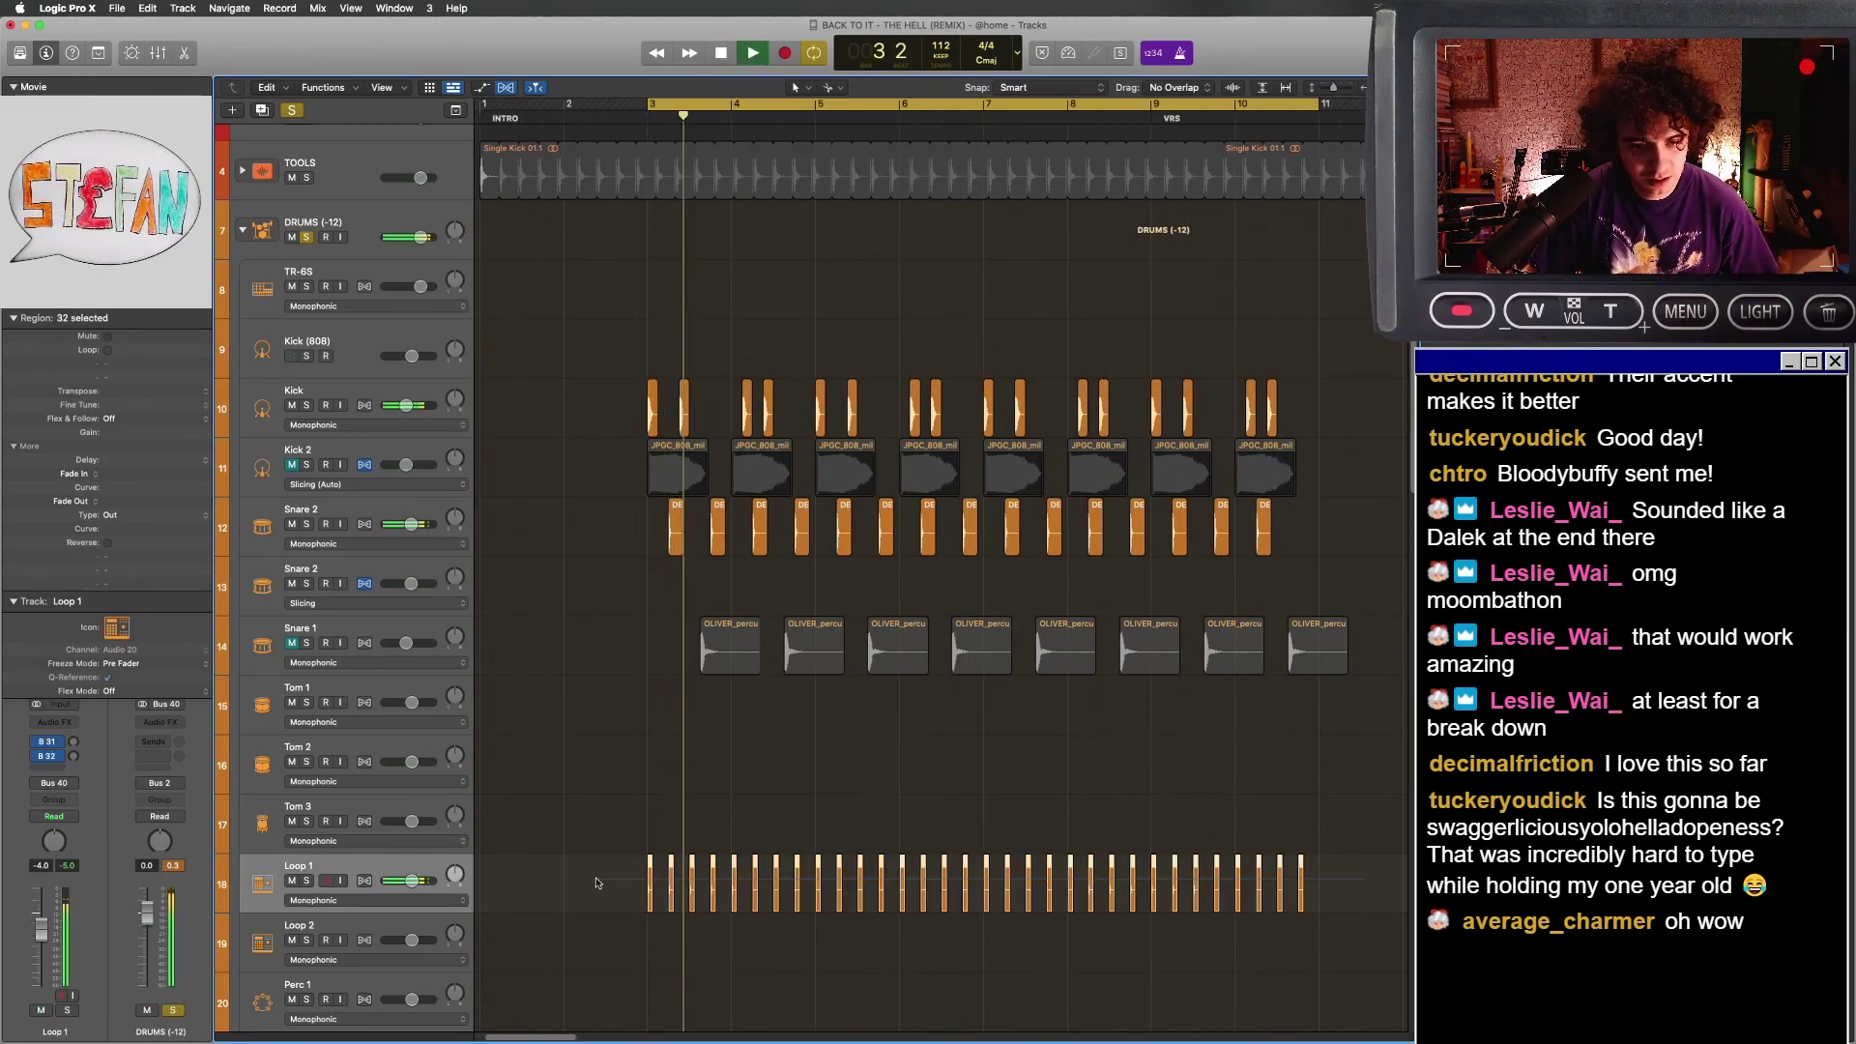
- Copy the Loop 1 hi-hat hits into the spaces between the existing ones, twice over, to make a denser pattern
{"action": "left_click_drag", "start_coordinate": [650, 886], "coordinate": [660, 889]}
{"action": "scroll", "coordinate": [620, 873], "scroll_direction": "up", "scroll_amount": 4}
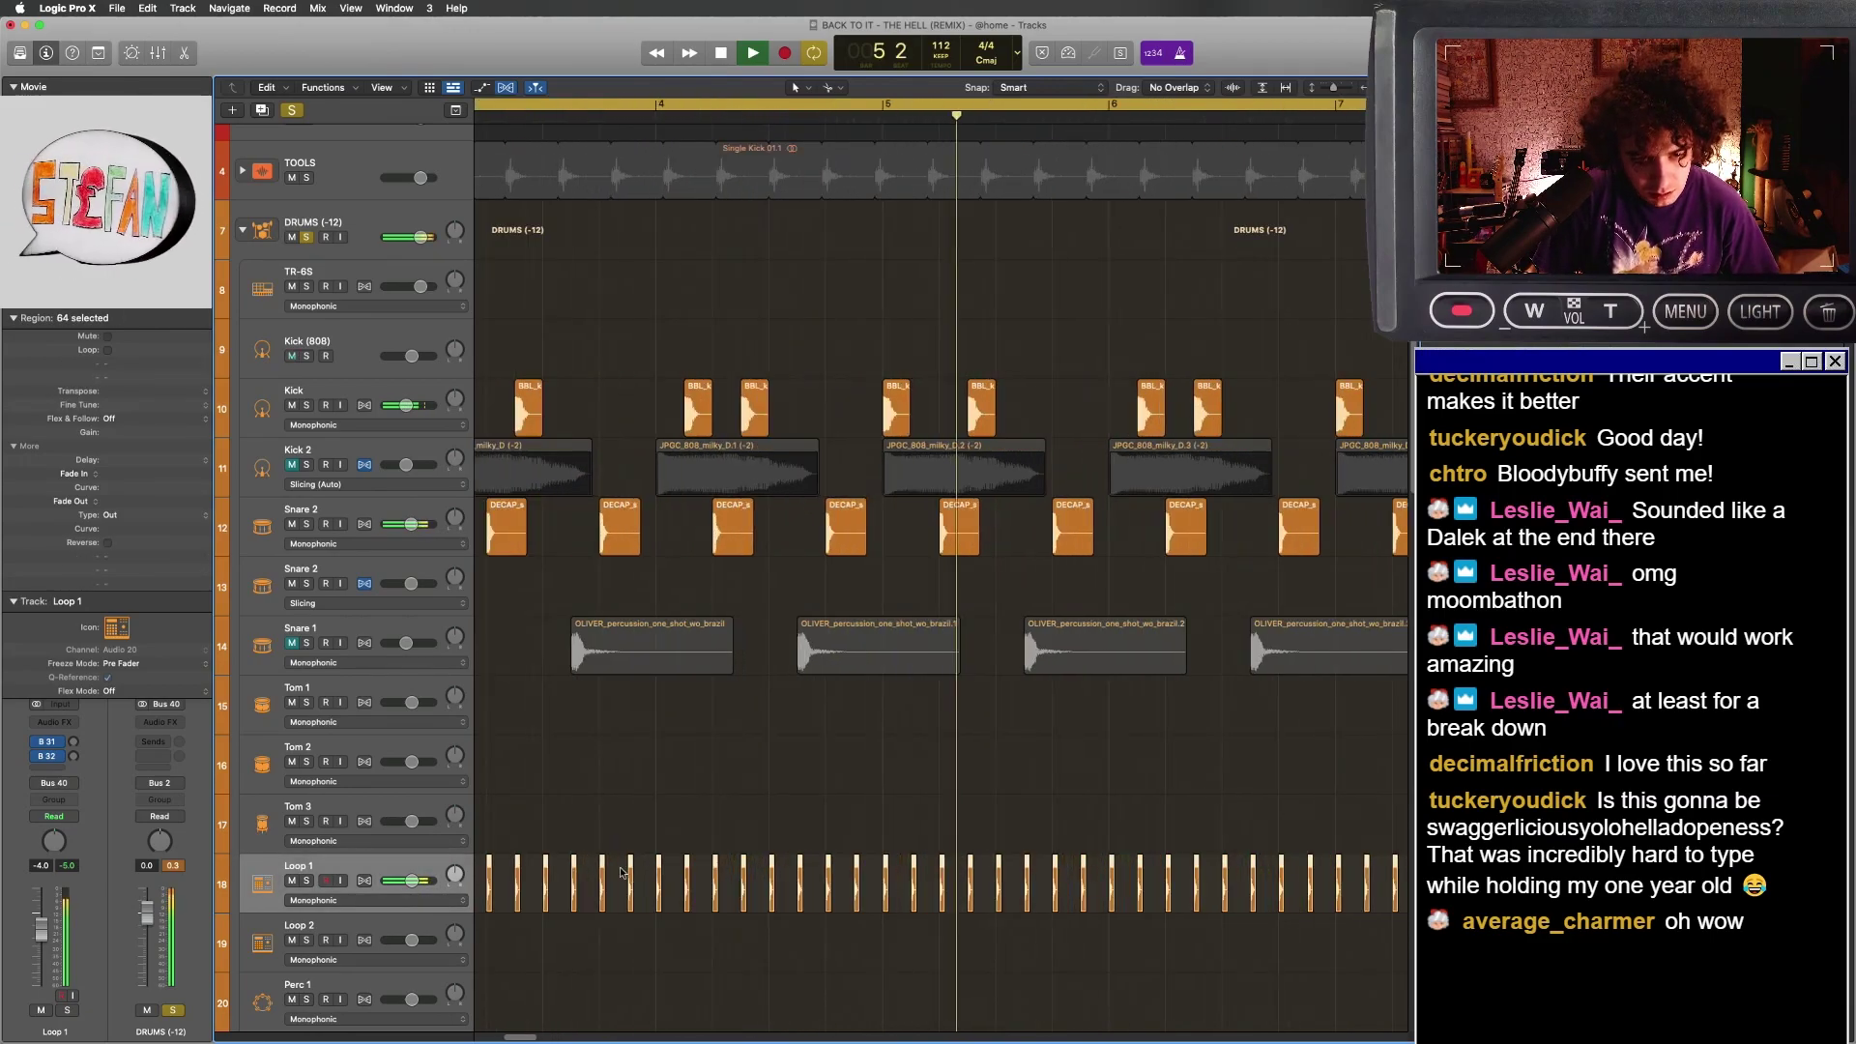
{"action": "scroll", "coordinate": [620, 873], "scroll_direction": "up", "scroll_amount": 2}
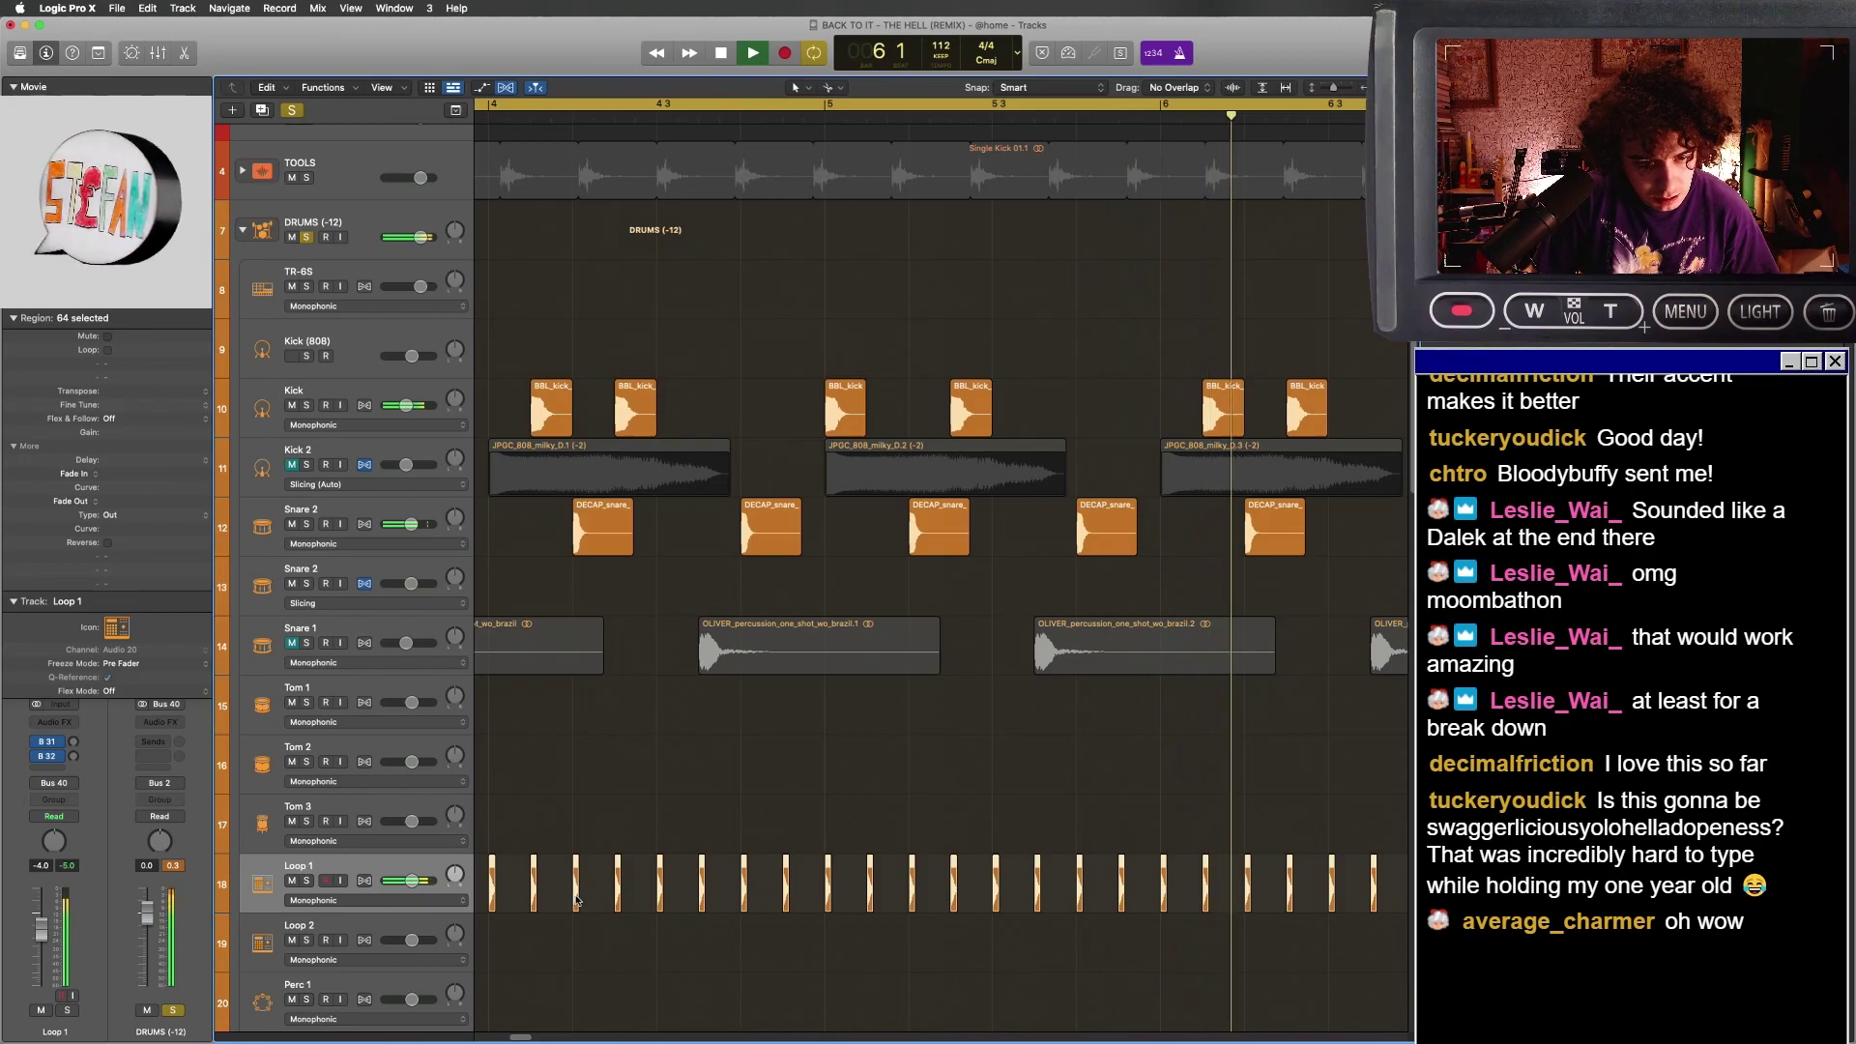
{"action": "left_click_drag", "start_coordinate": [576, 900], "coordinate": [597, 901]}
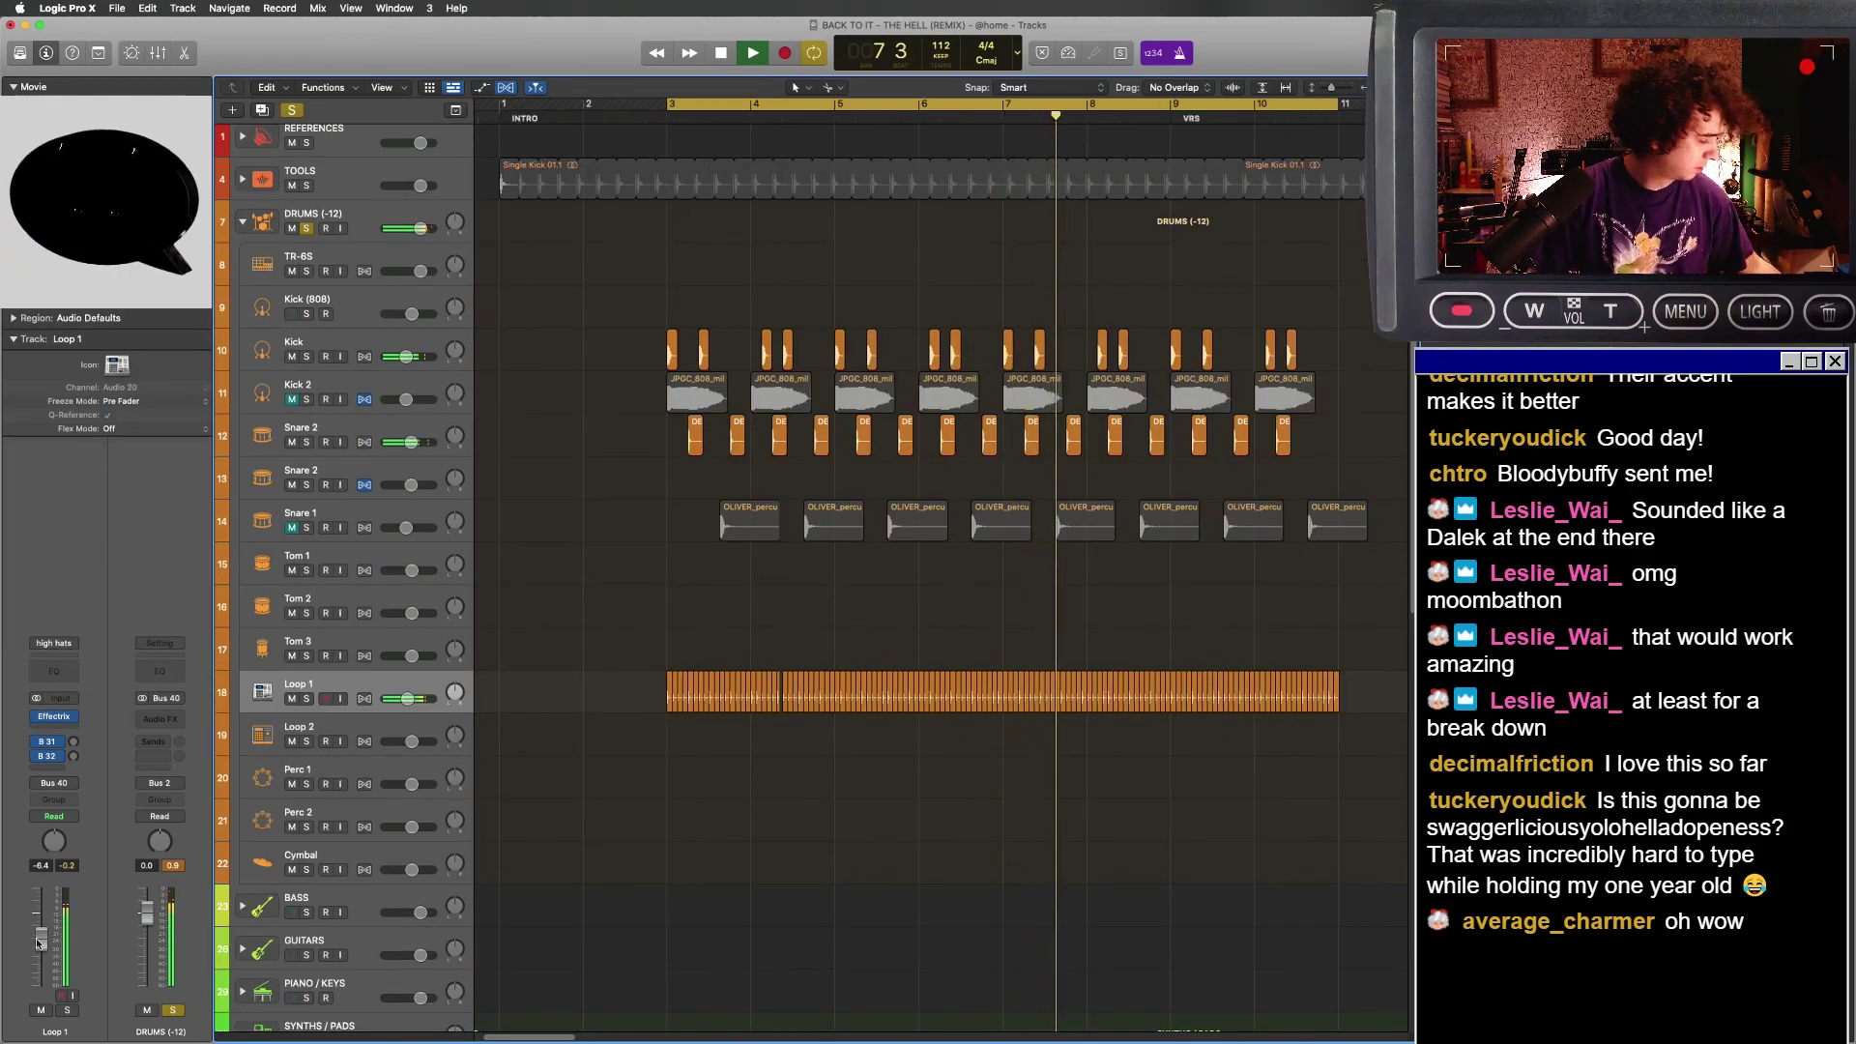
- Lower the Loop 1 track's volume to -8.8 dB, turn off solo on the DRUMS stack and listen to the full arrangement
{"action": "left_click_drag", "start_coordinate": [39, 942], "coordinate": [40, 947]}
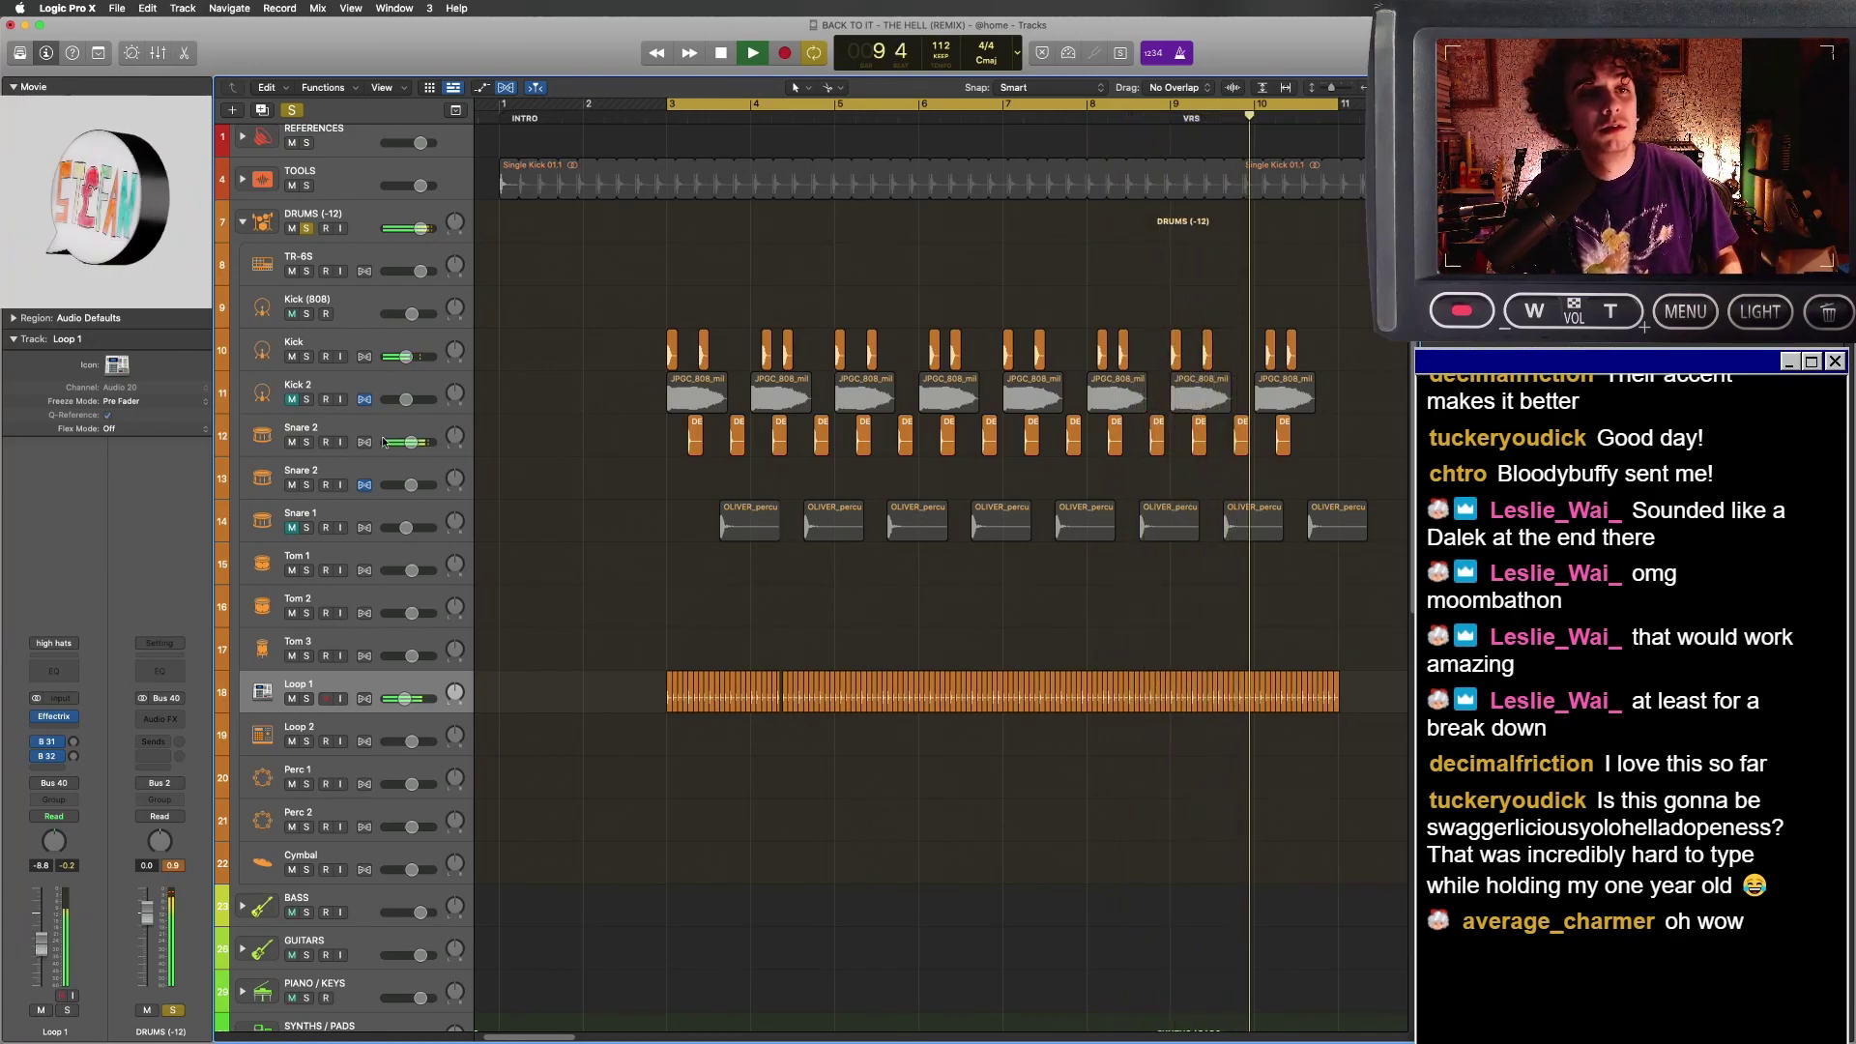
{"action": "left_click", "coordinate": [305, 229]}
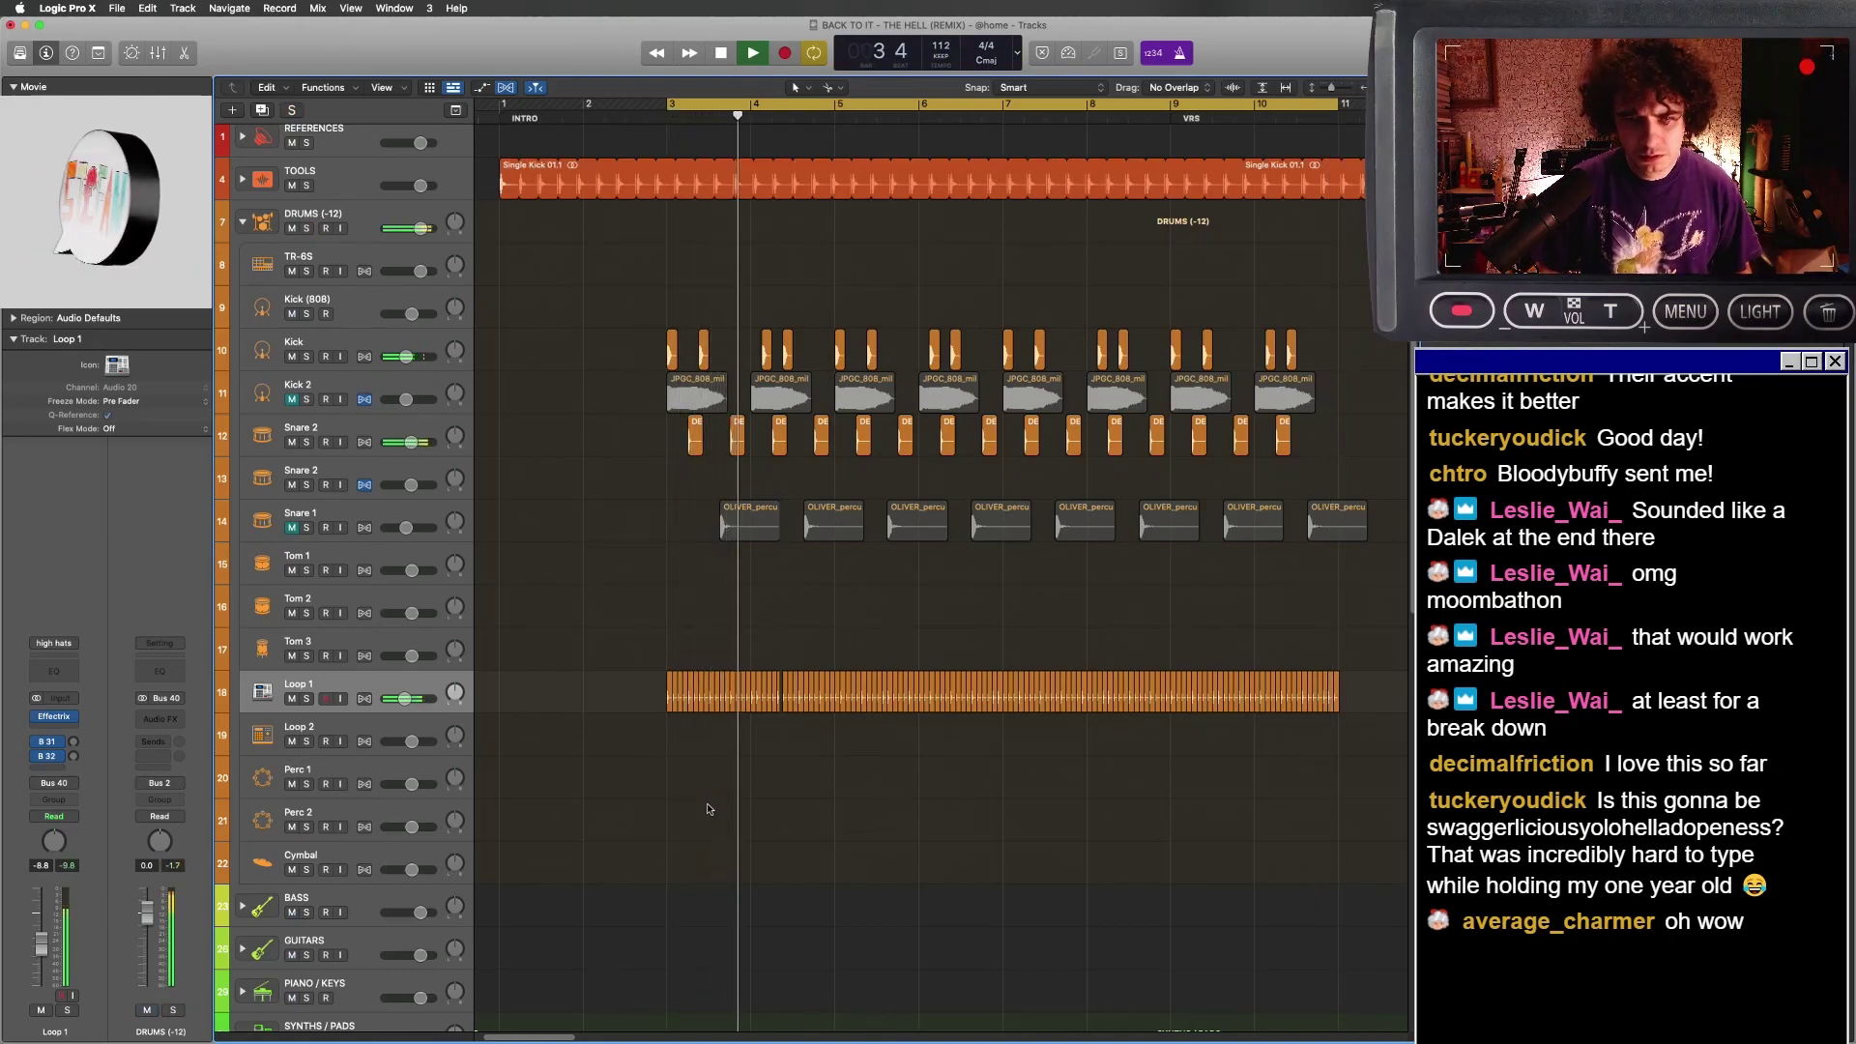
{"action": "scroll", "coordinate": [633, 852], "scroll_direction": "down", "scroll_amount": 8}
{"action": "scroll", "coordinate": [621, 831], "scroll_direction": "left", "scroll_amount": 3}
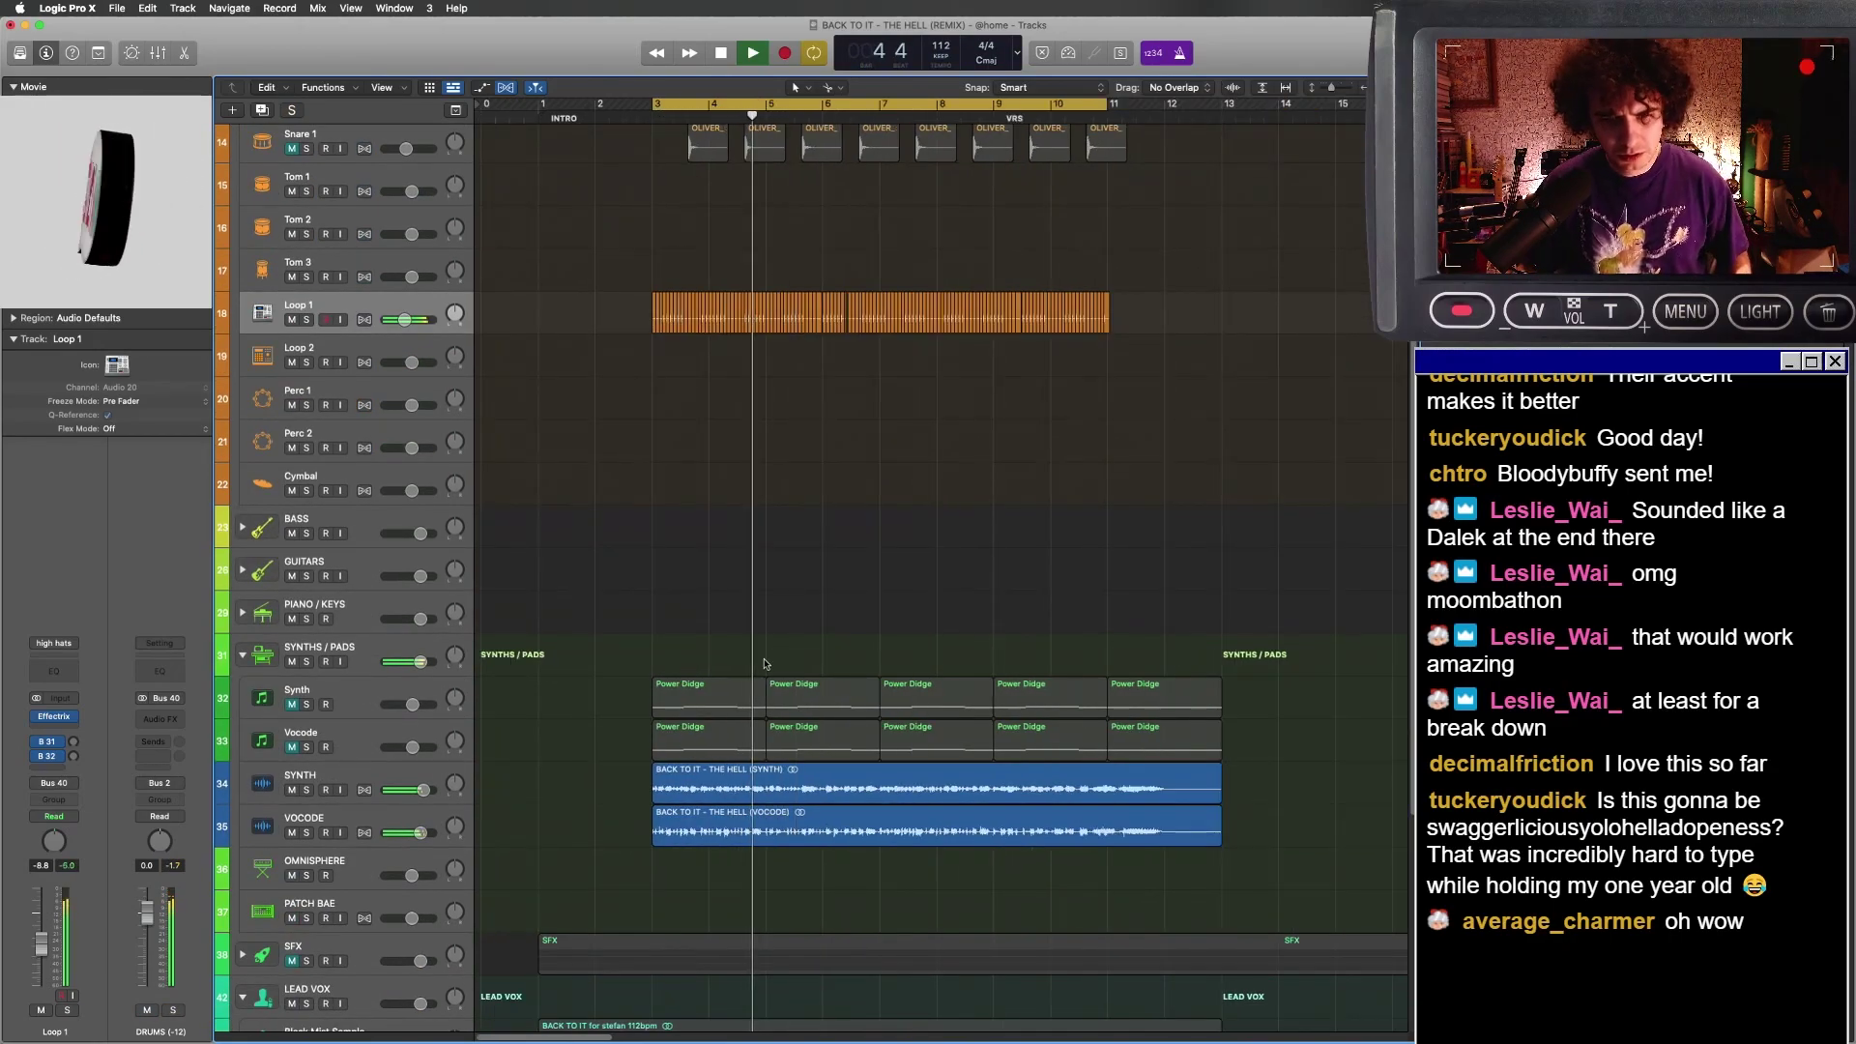
{"action": "key", "text": "space"}
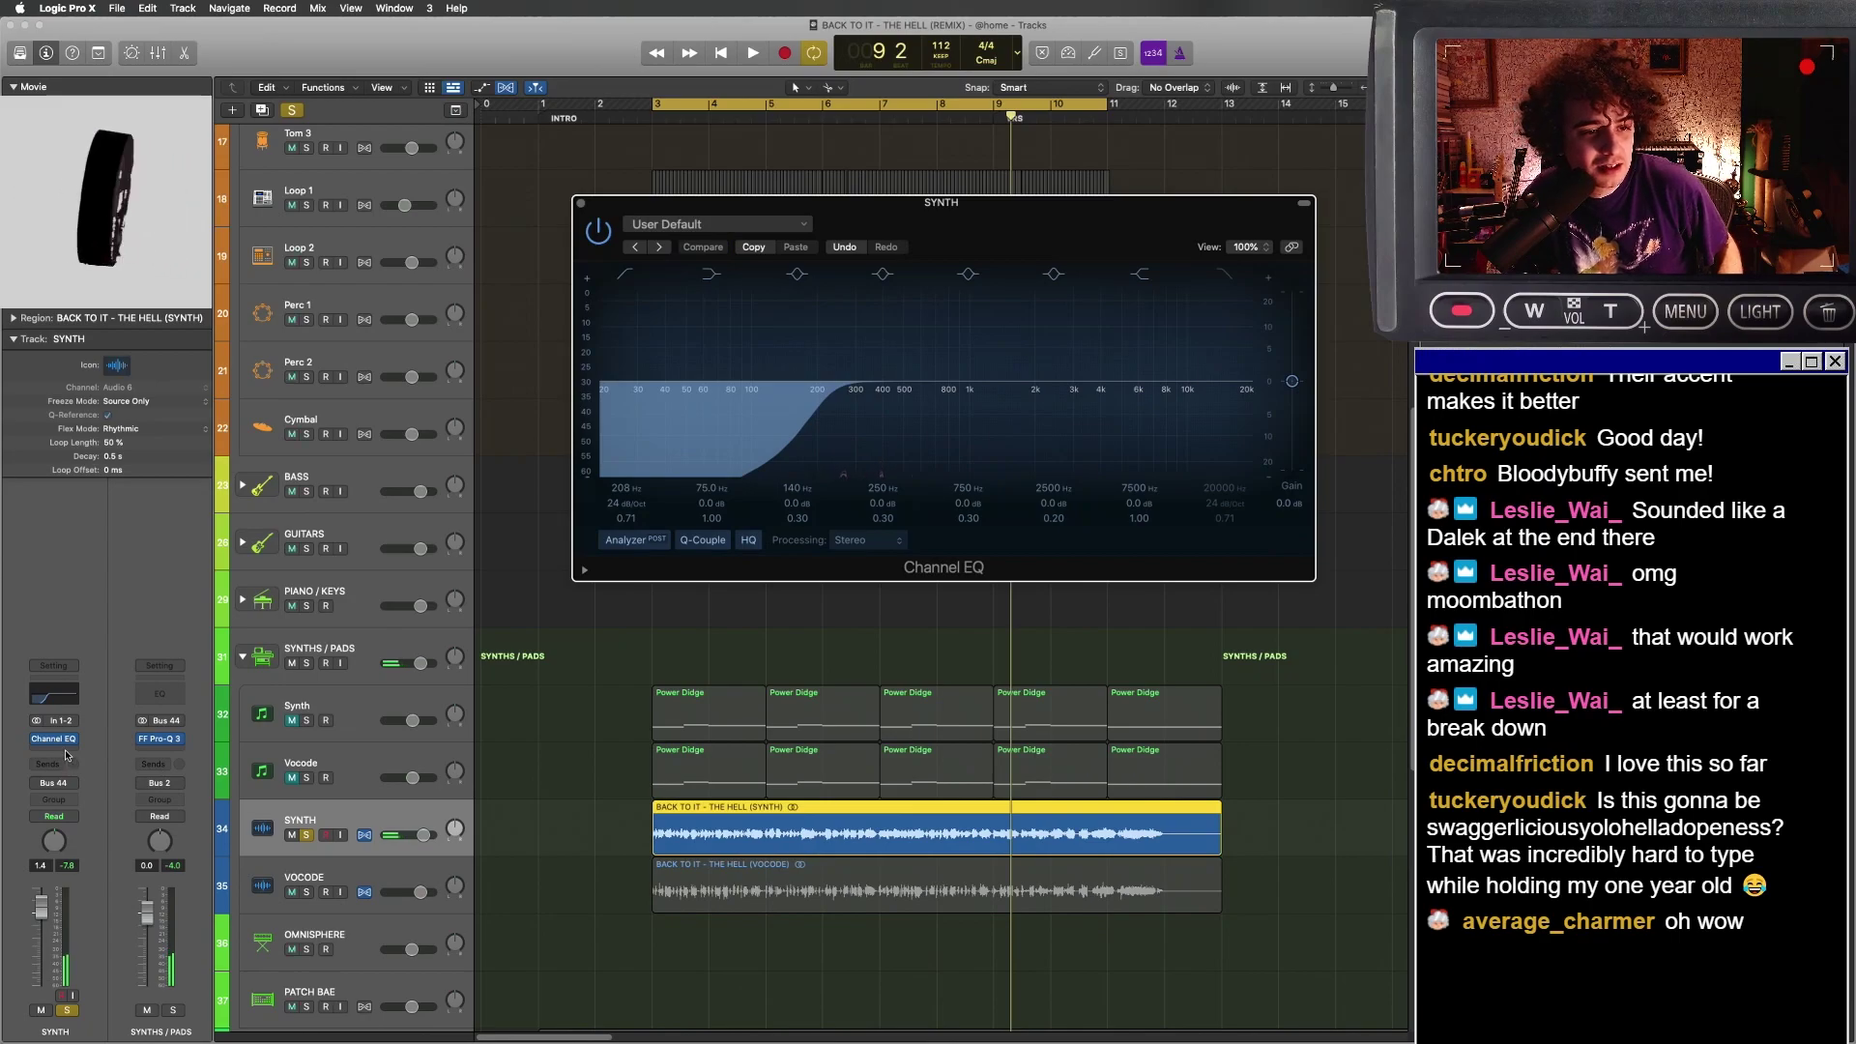
- Add Decapitator with Punish on after the Channel EQ of the SYNTH audio track and audition it with the track at -6.8 dB
{"action": "left_click", "coordinate": [67, 751]}
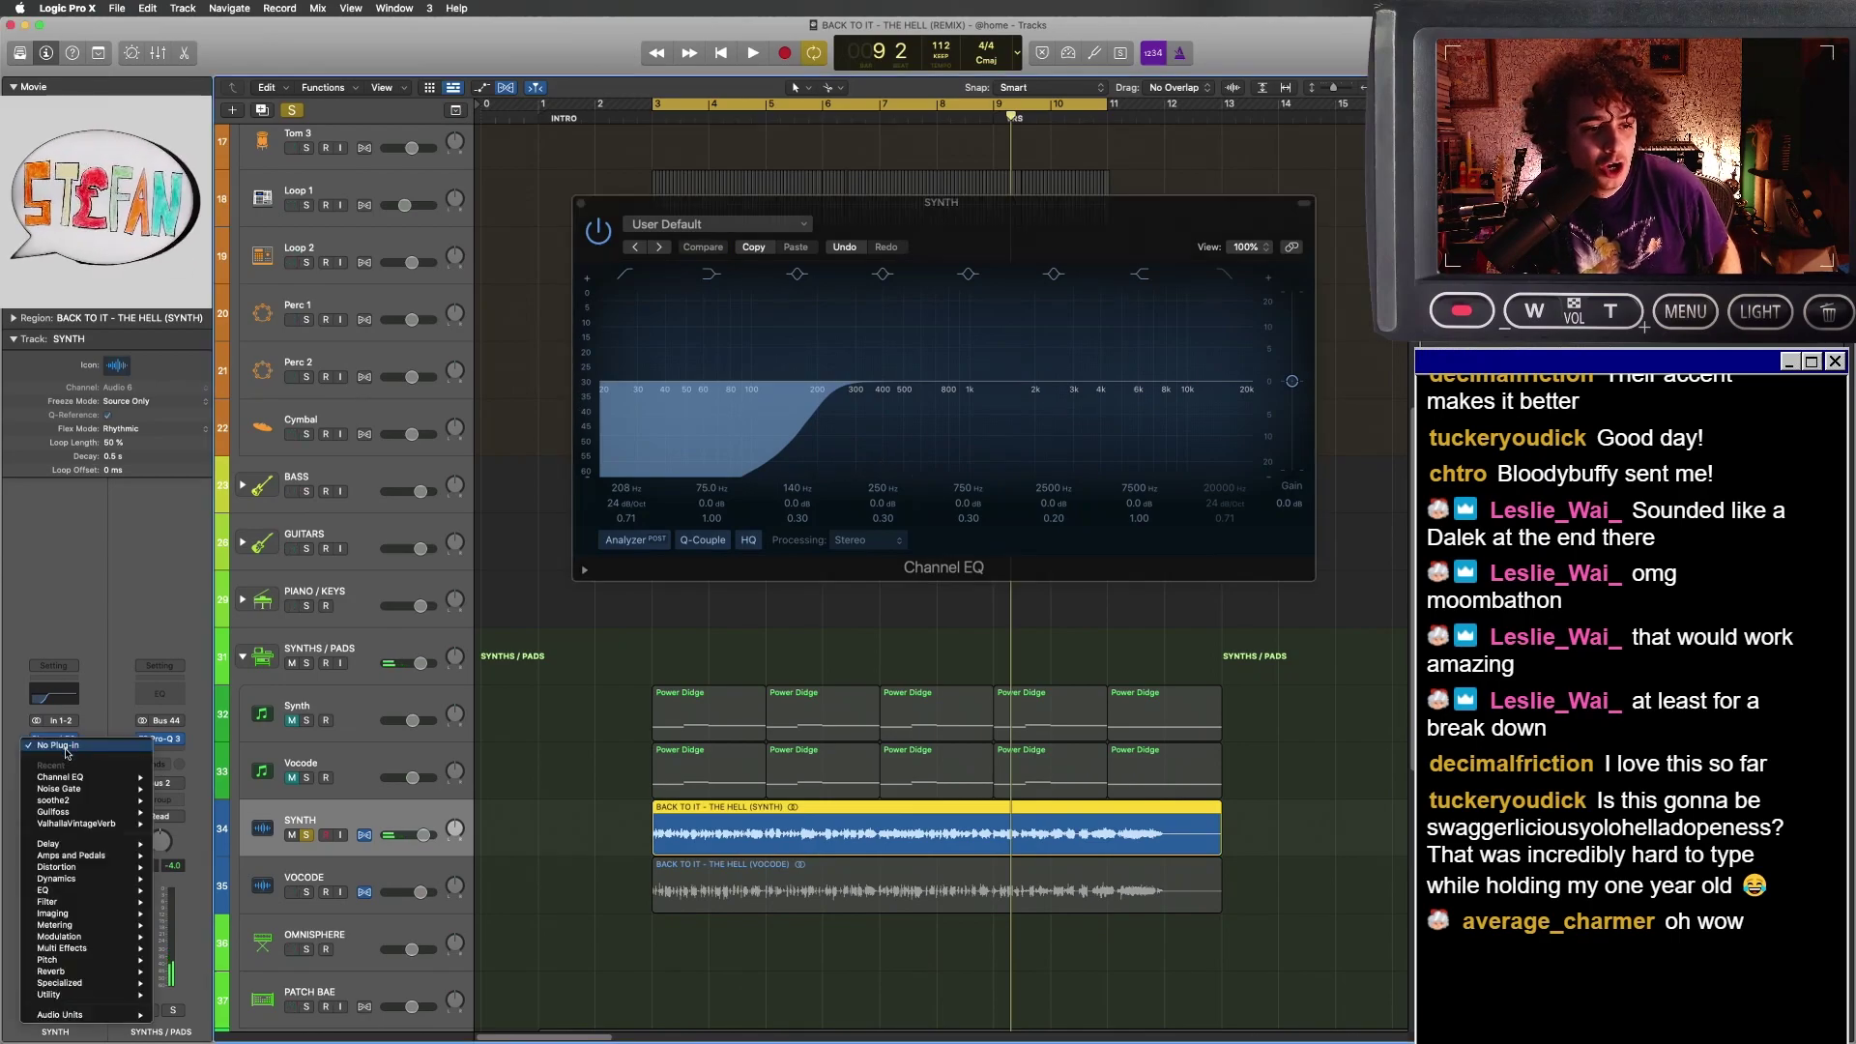
{"action": "mouse_move", "coordinate": [99, 1015]}
{"action": "mouse_move", "coordinate": [198, 937]}
{"action": "left_click", "coordinate": [451, 812]}
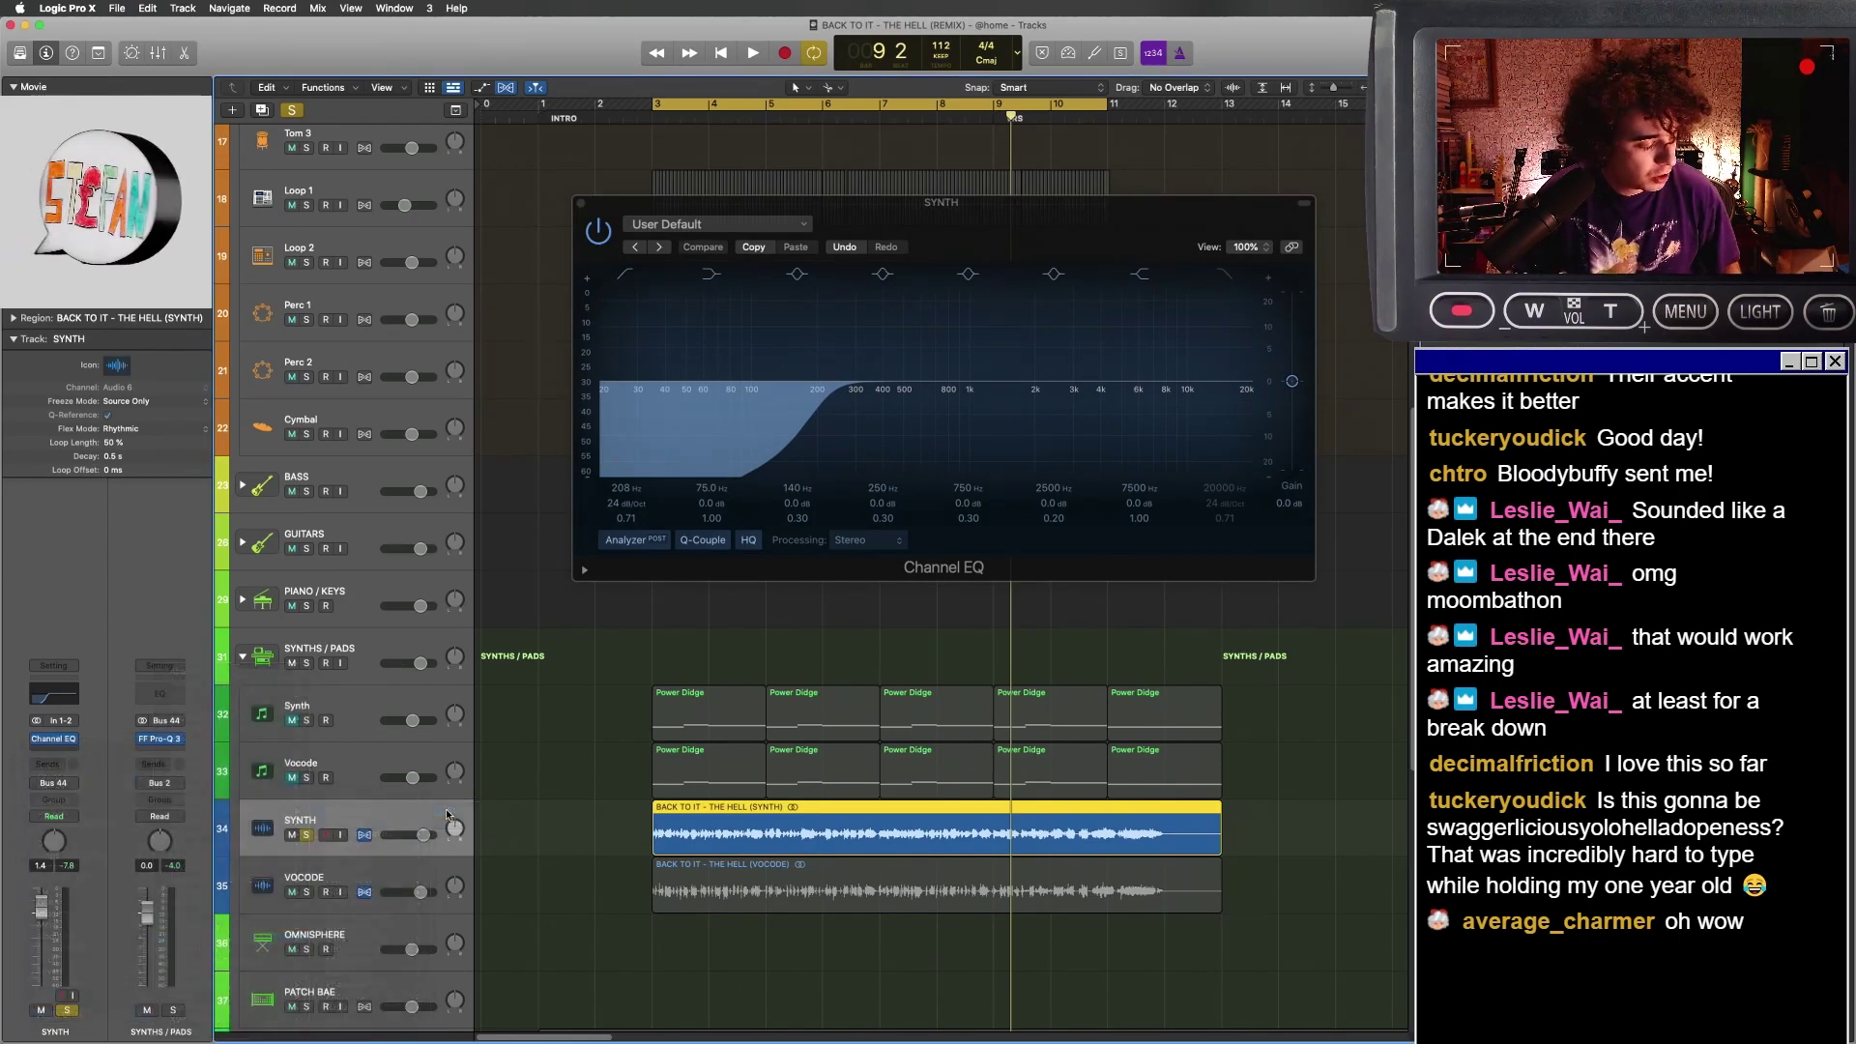
{"action": "key", "text": "space"}
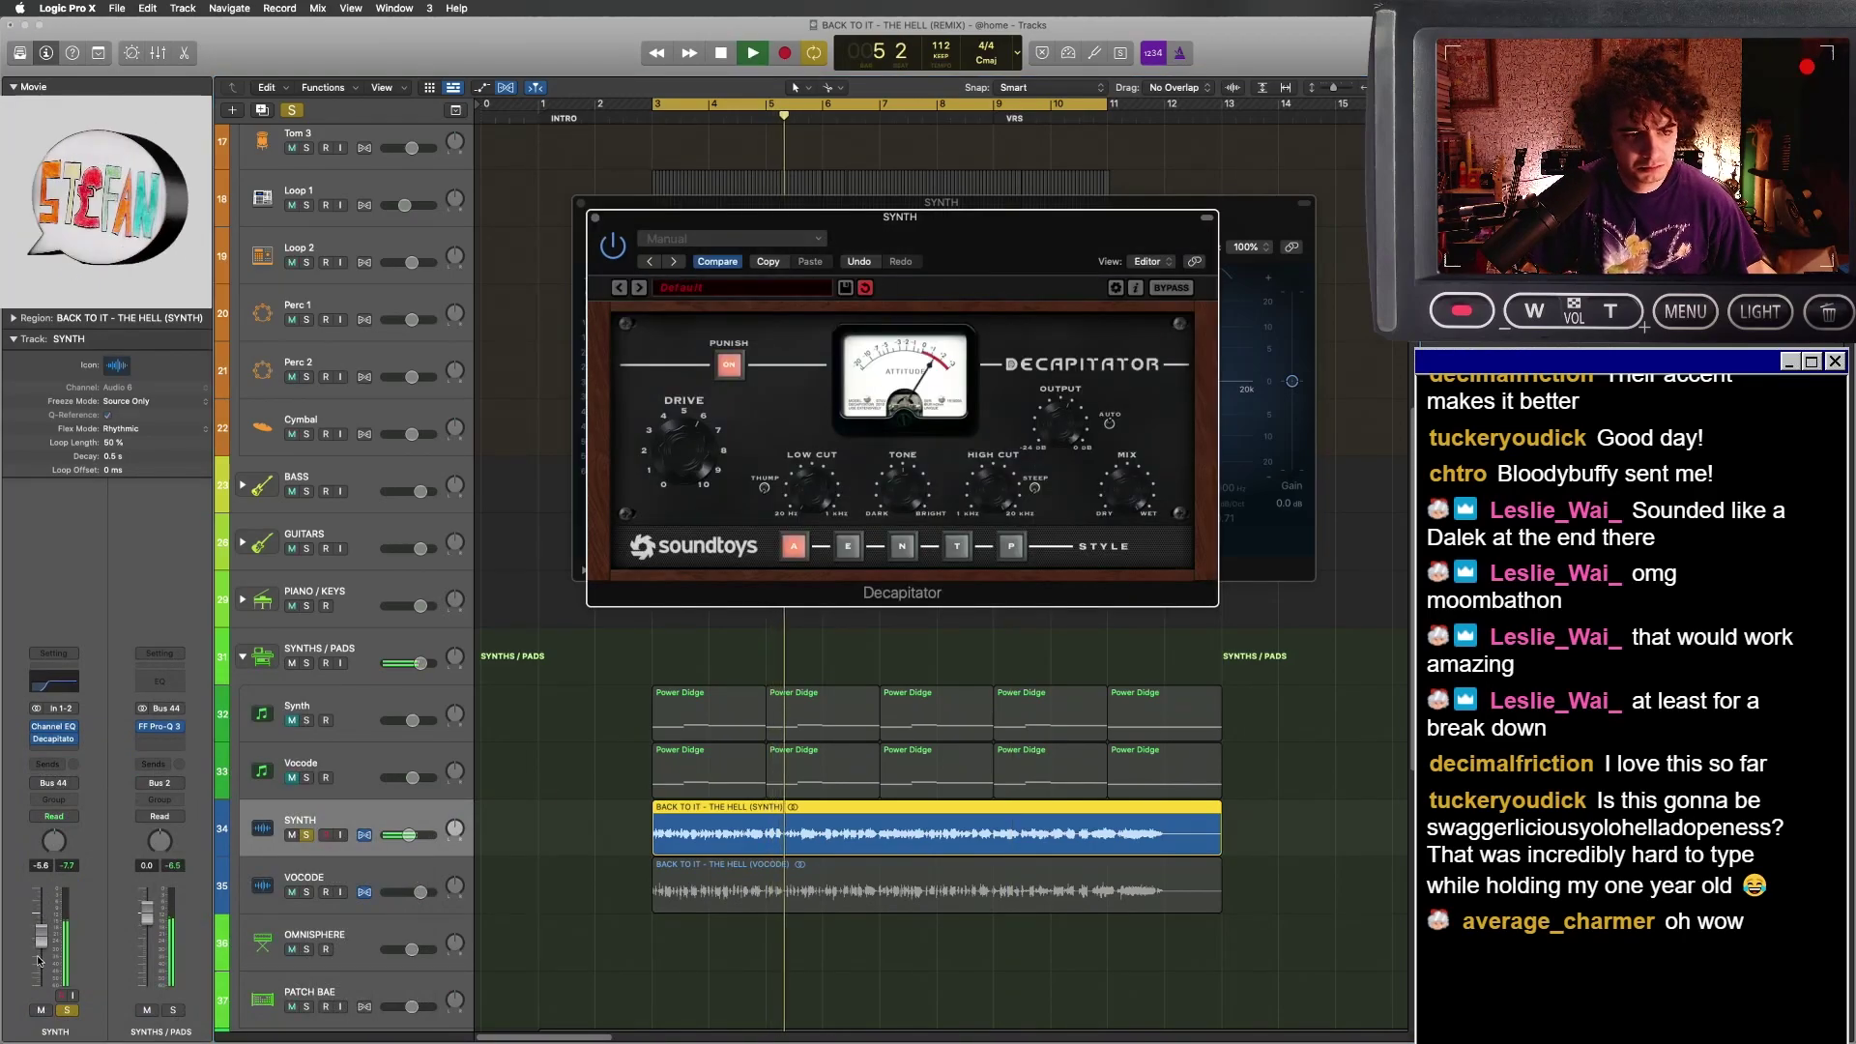
{"action": "left_click", "coordinate": [594, 216]}
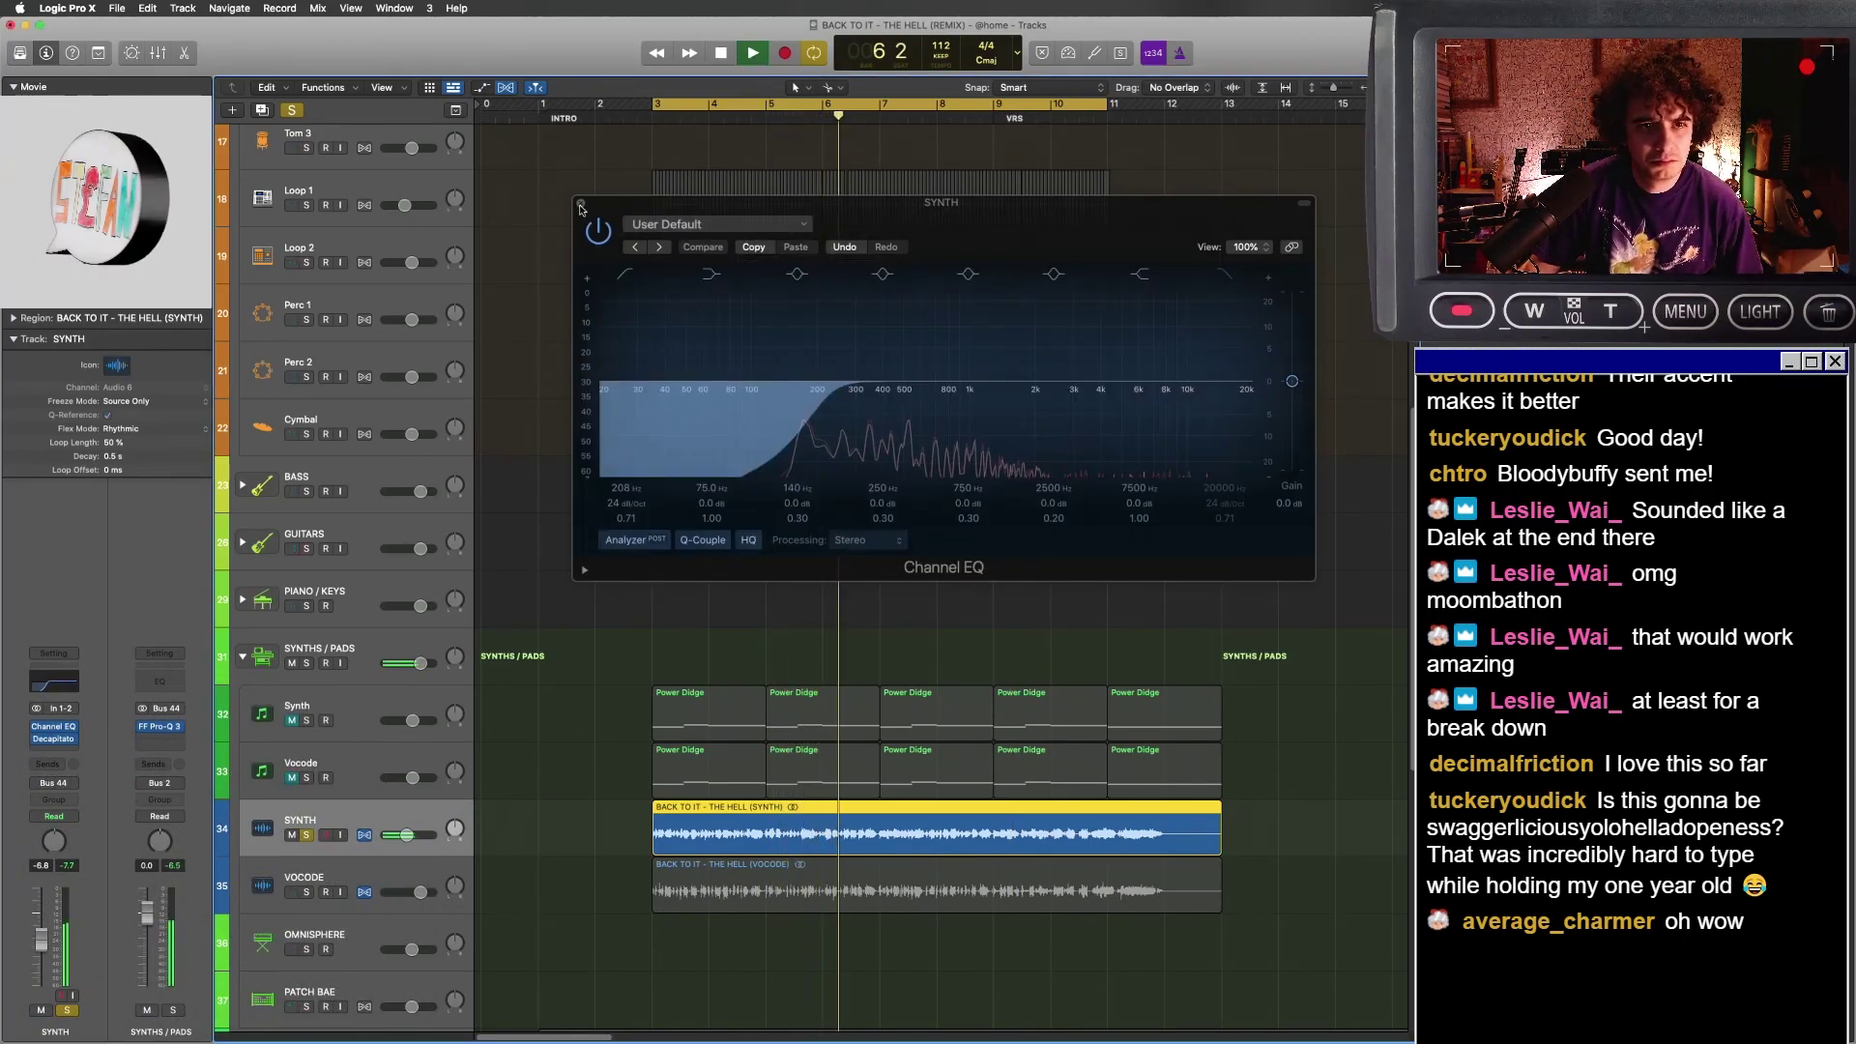
{"action": "left_click", "coordinate": [580, 205]}
- Duplicate the SYNTH audio track, copy its region onto the duplicate and turn off solo on the original
{"action": "key", "text": "super+d"}
{"action": "left_click_drag", "start_coordinate": [758, 847], "coordinate": [759, 901]}
{"action": "left_click", "coordinate": [306, 834]}
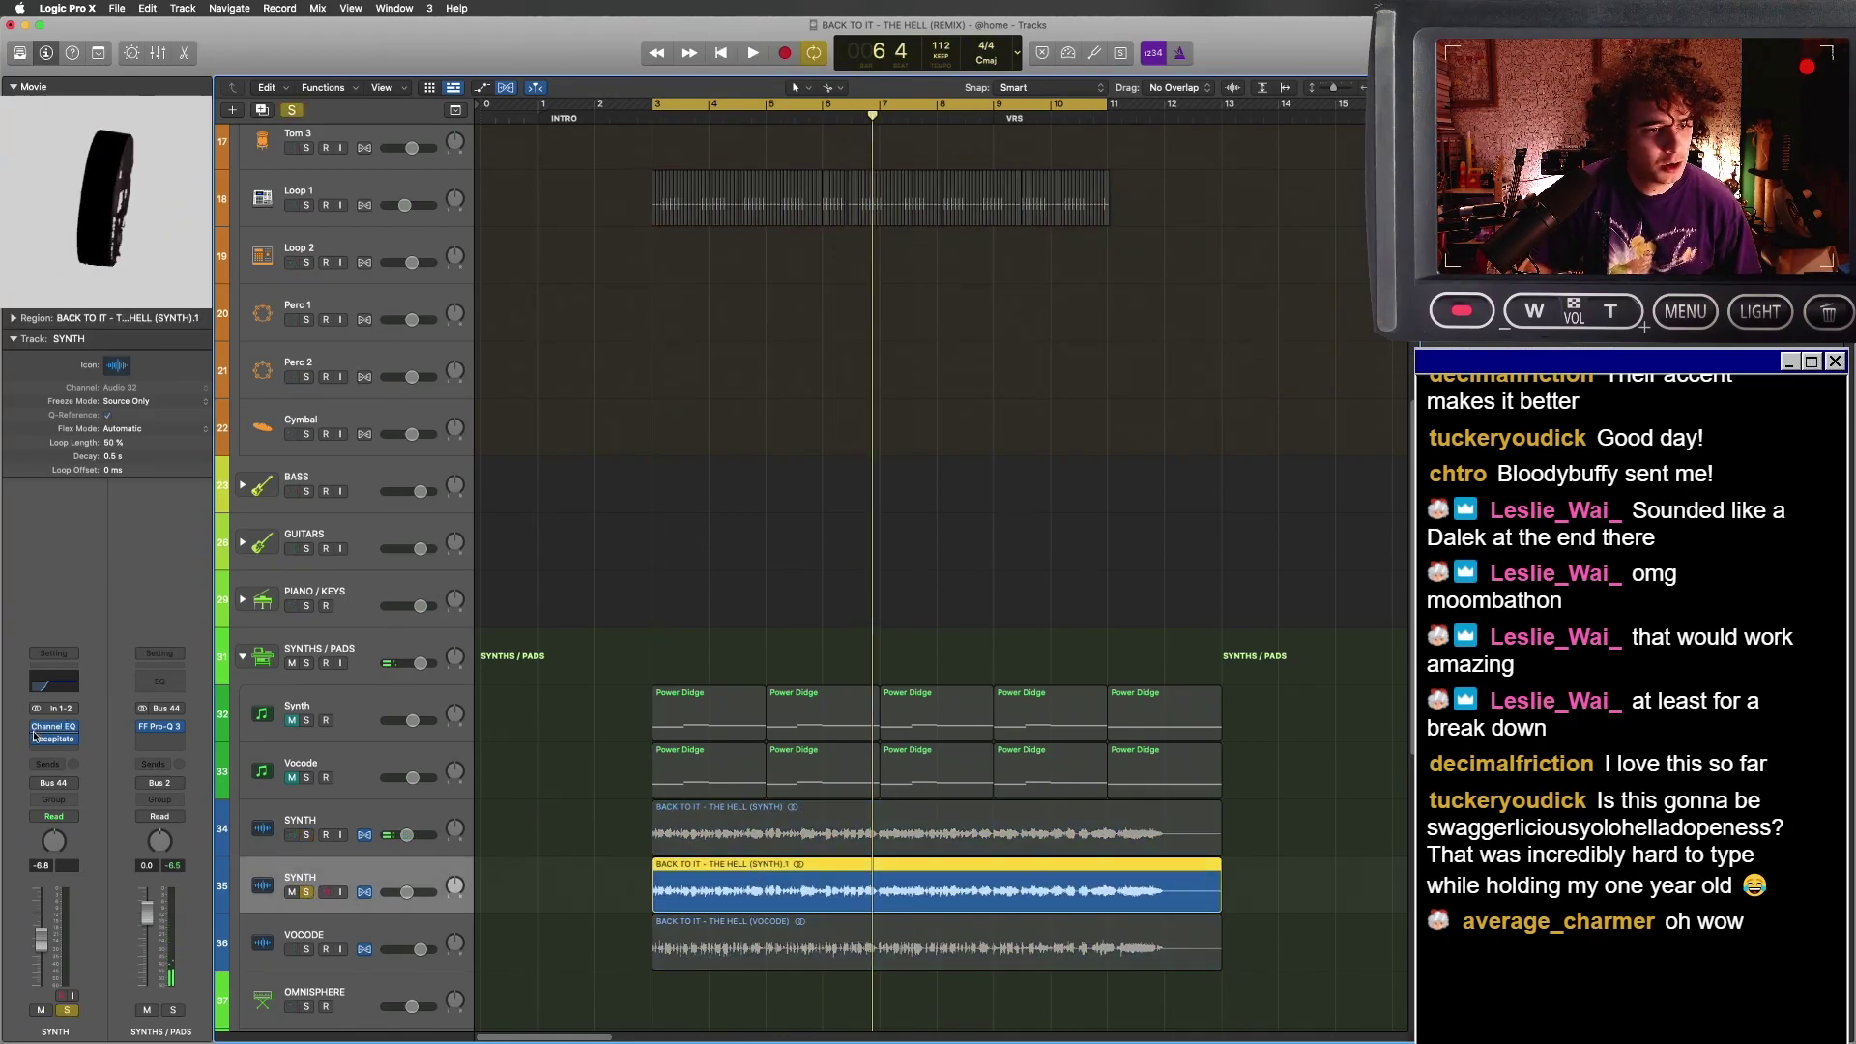
- Change the duplicated SYNTH track's Channel EQ from a low cut to a high cut at 334 Hz while listening
{"action": "left_click", "coordinate": [47, 682]}
{"action": "key", "text": "space"}
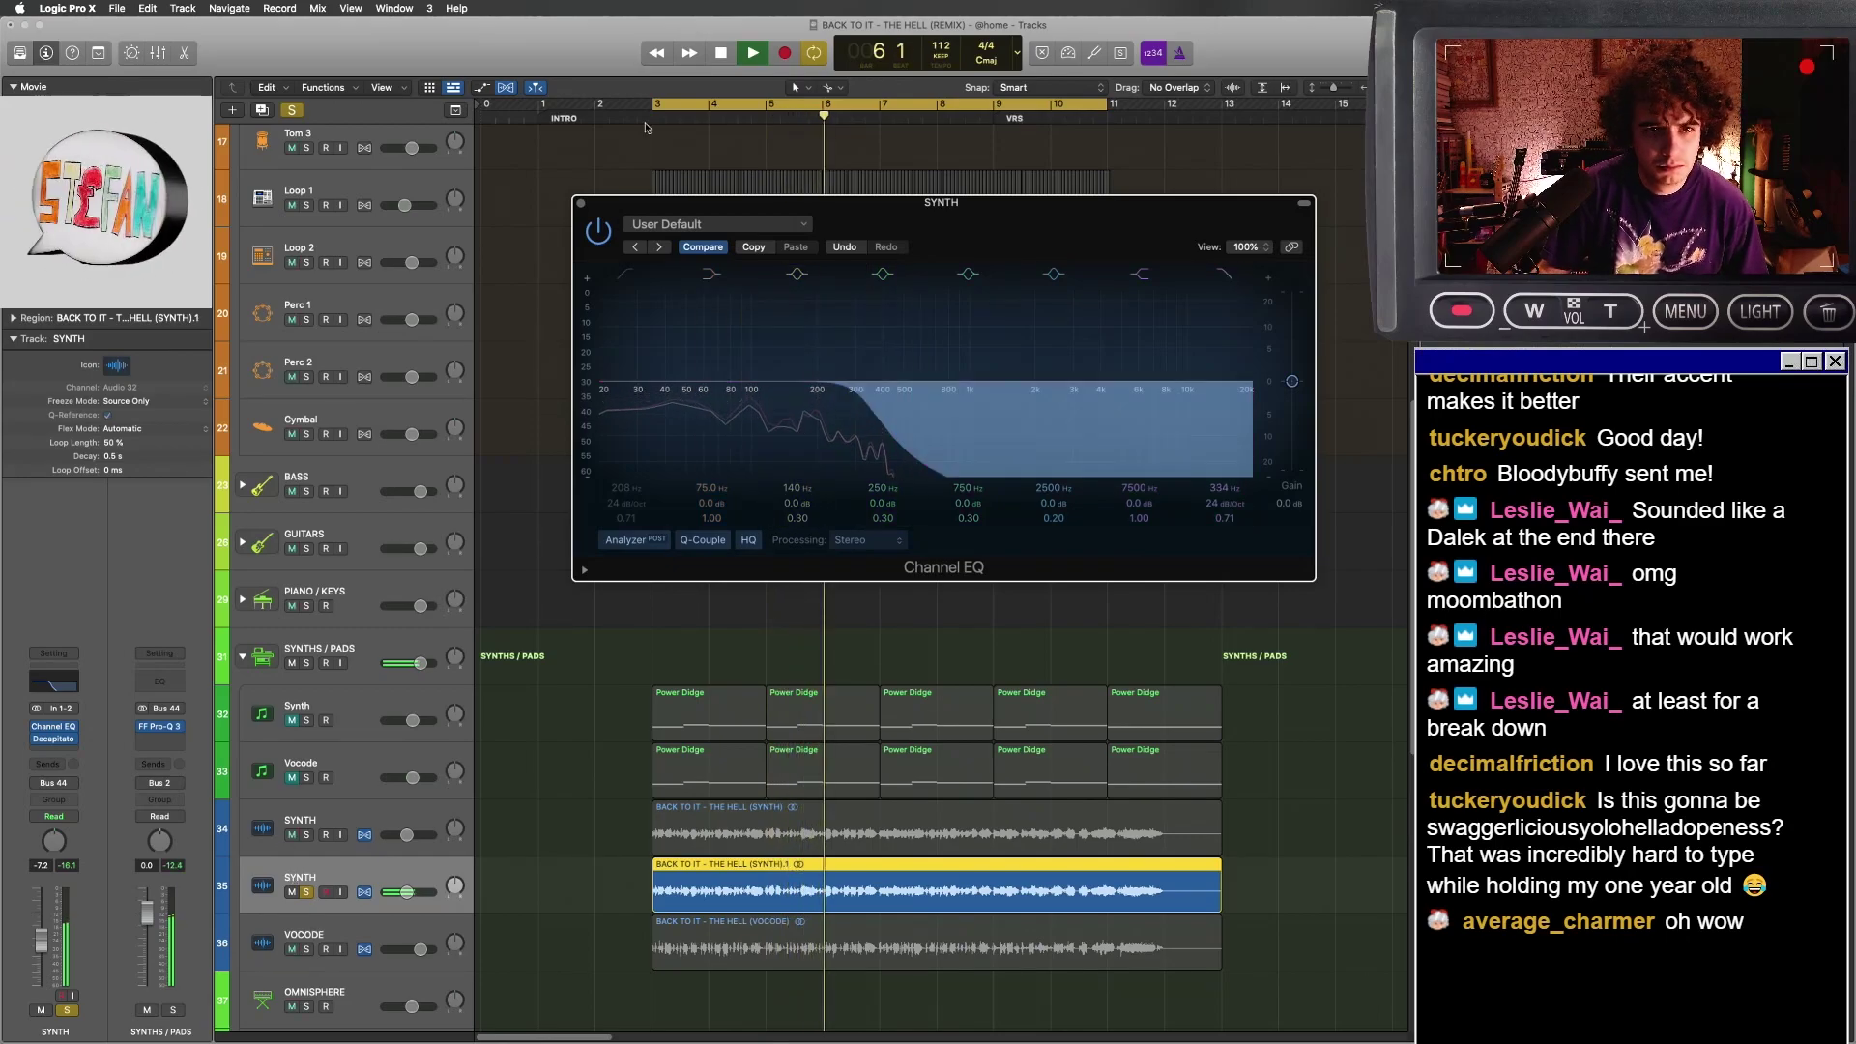
{"action": "left_click", "coordinate": [581, 203]}
{"action": "scroll", "coordinate": [631, 425], "scroll_direction": "down", "scroll_amount": 5}
{"action": "key", "text": "space"}
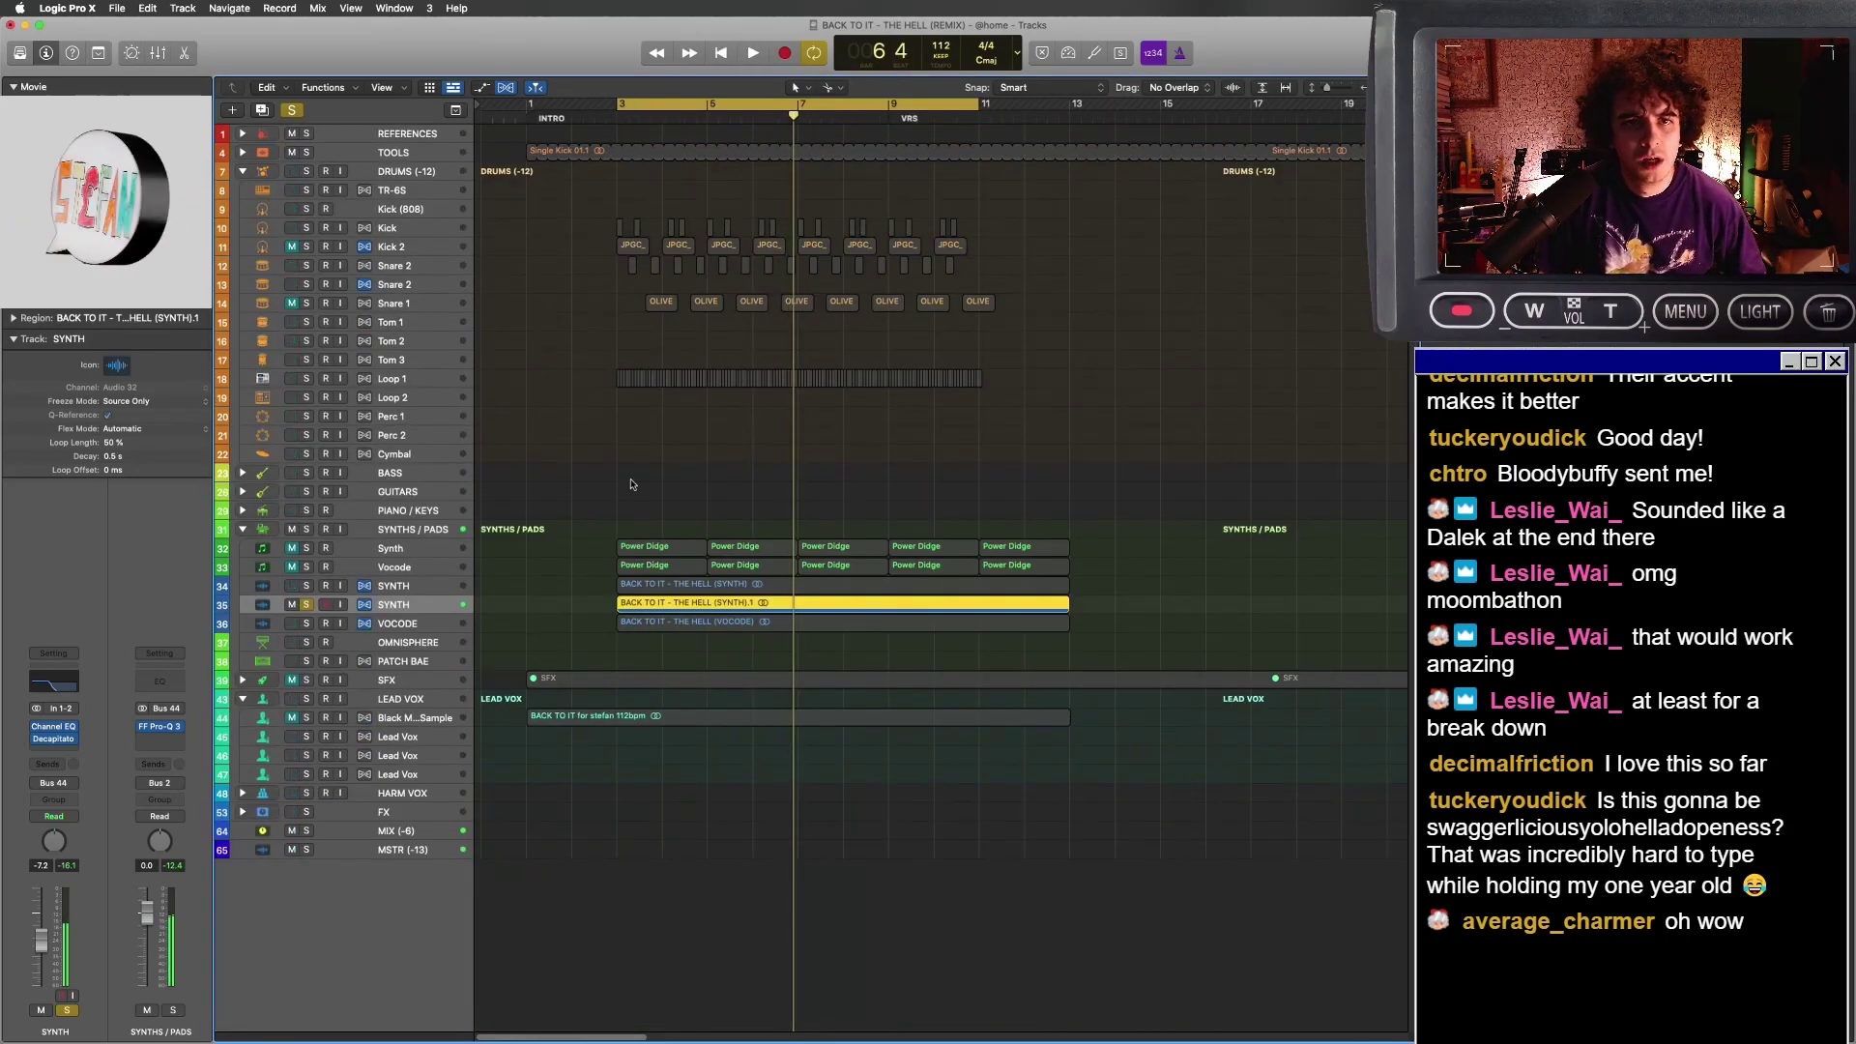
- Insert a C1 comp (s) on the duplicated SYNTH track with the STEF SIDECHAIN preset, Audio 13 as side chain, and adjust its threshold
{"action": "left_click", "coordinate": [53, 750]}
{"action": "mouse_move", "coordinate": [266, 996]}
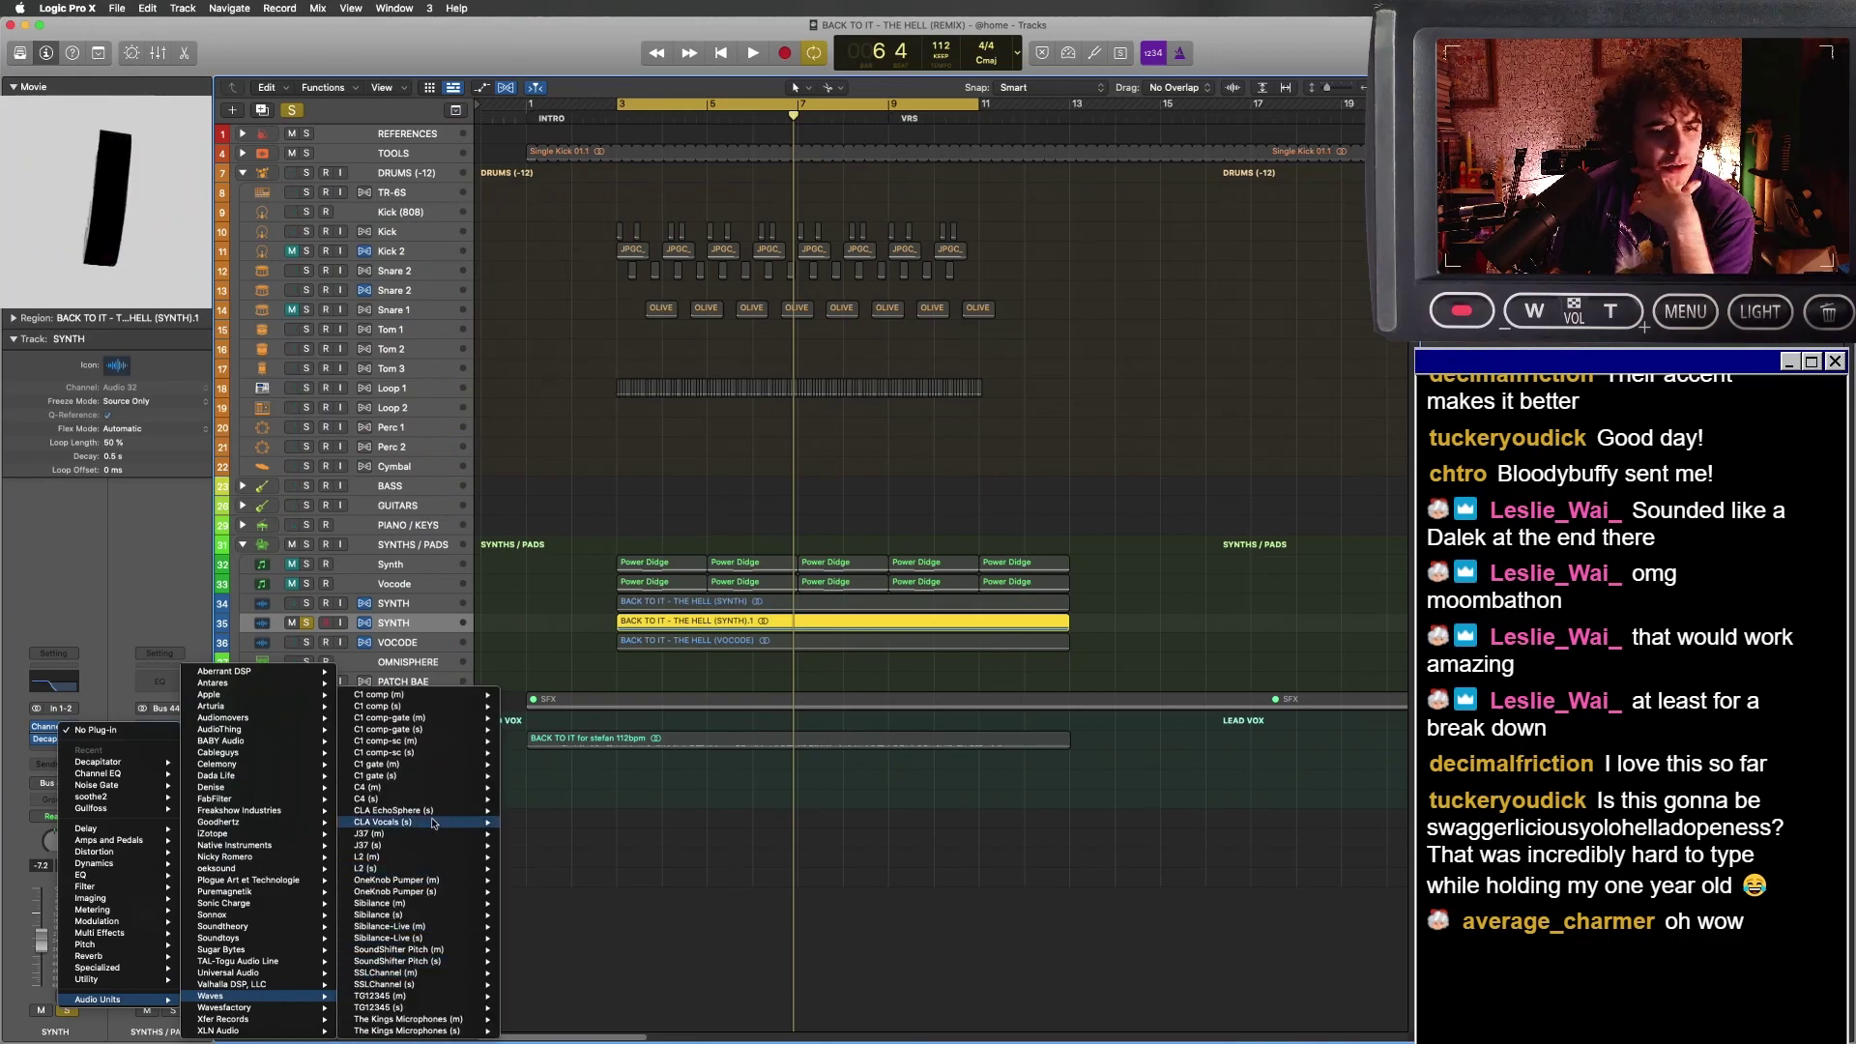
{"action": "left_click", "coordinate": [527, 706]}
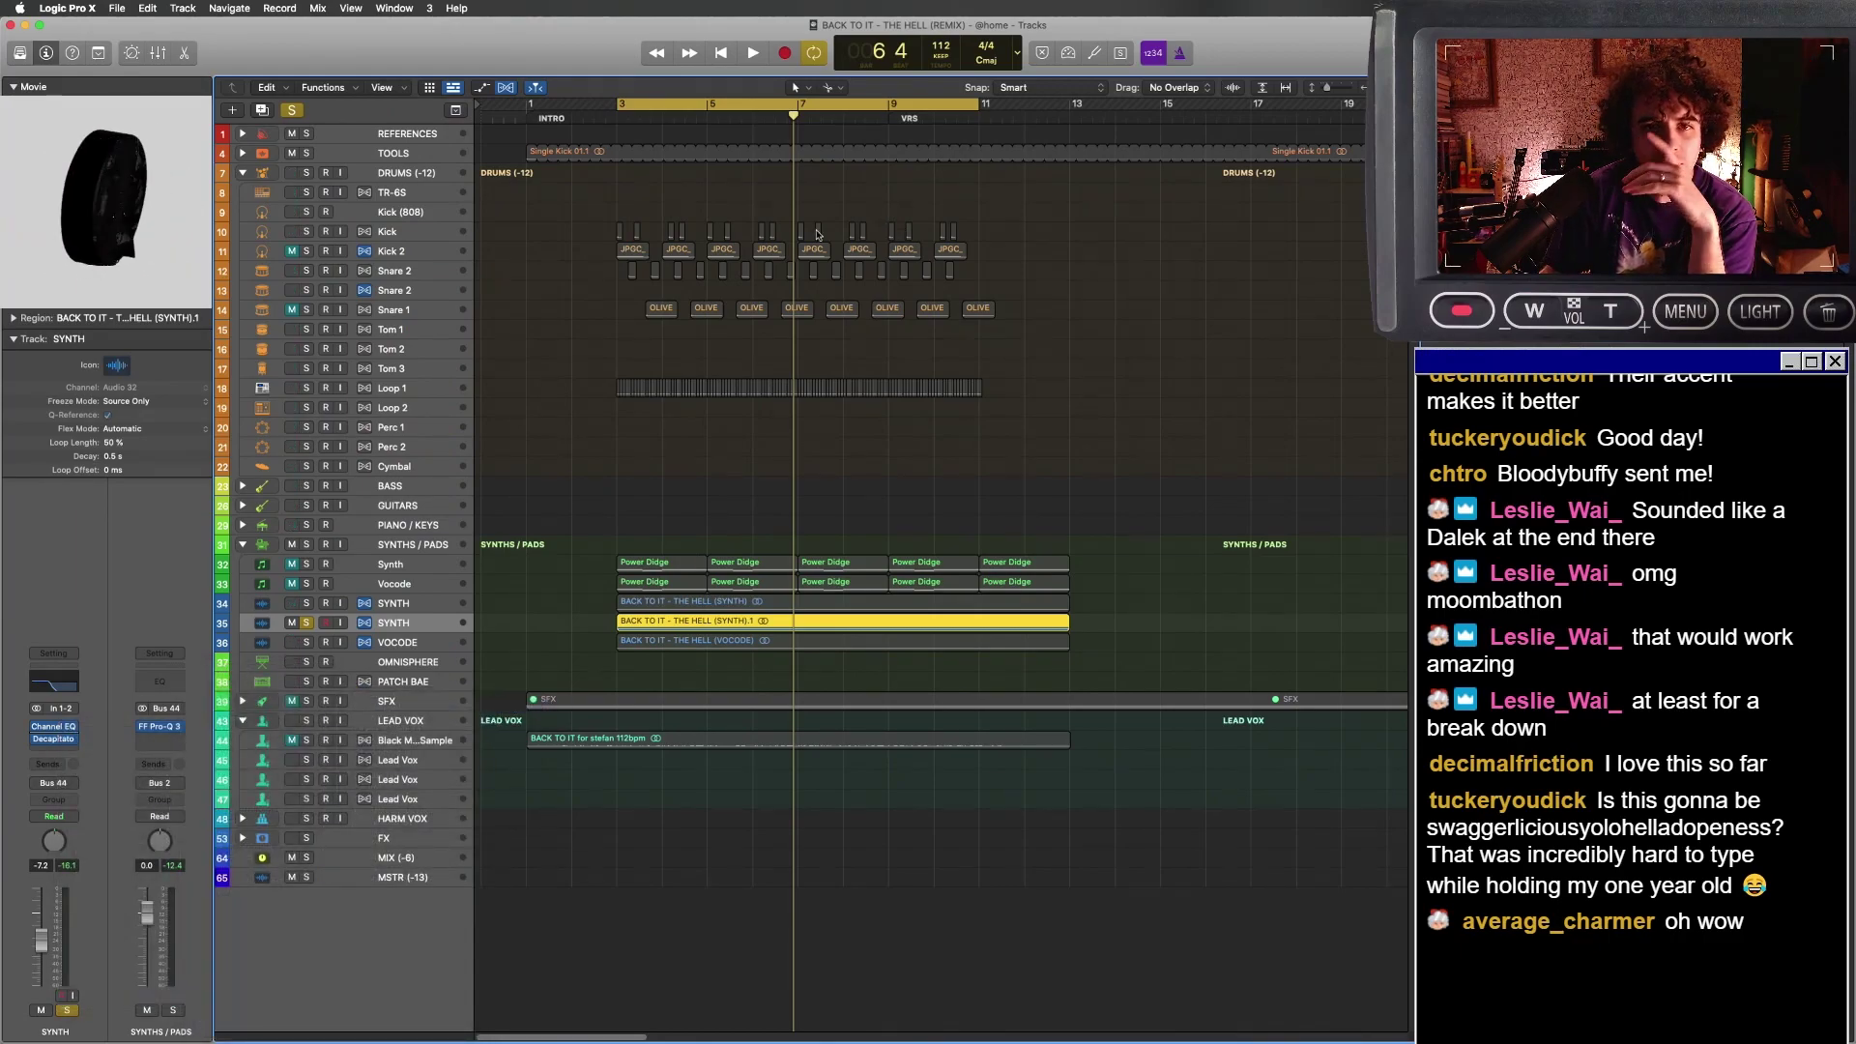
{"action": "key", "text": "space"}
{"action": "left_click_drag", "start_coordinate": [727, 519], "coordinate": [725, 532]}
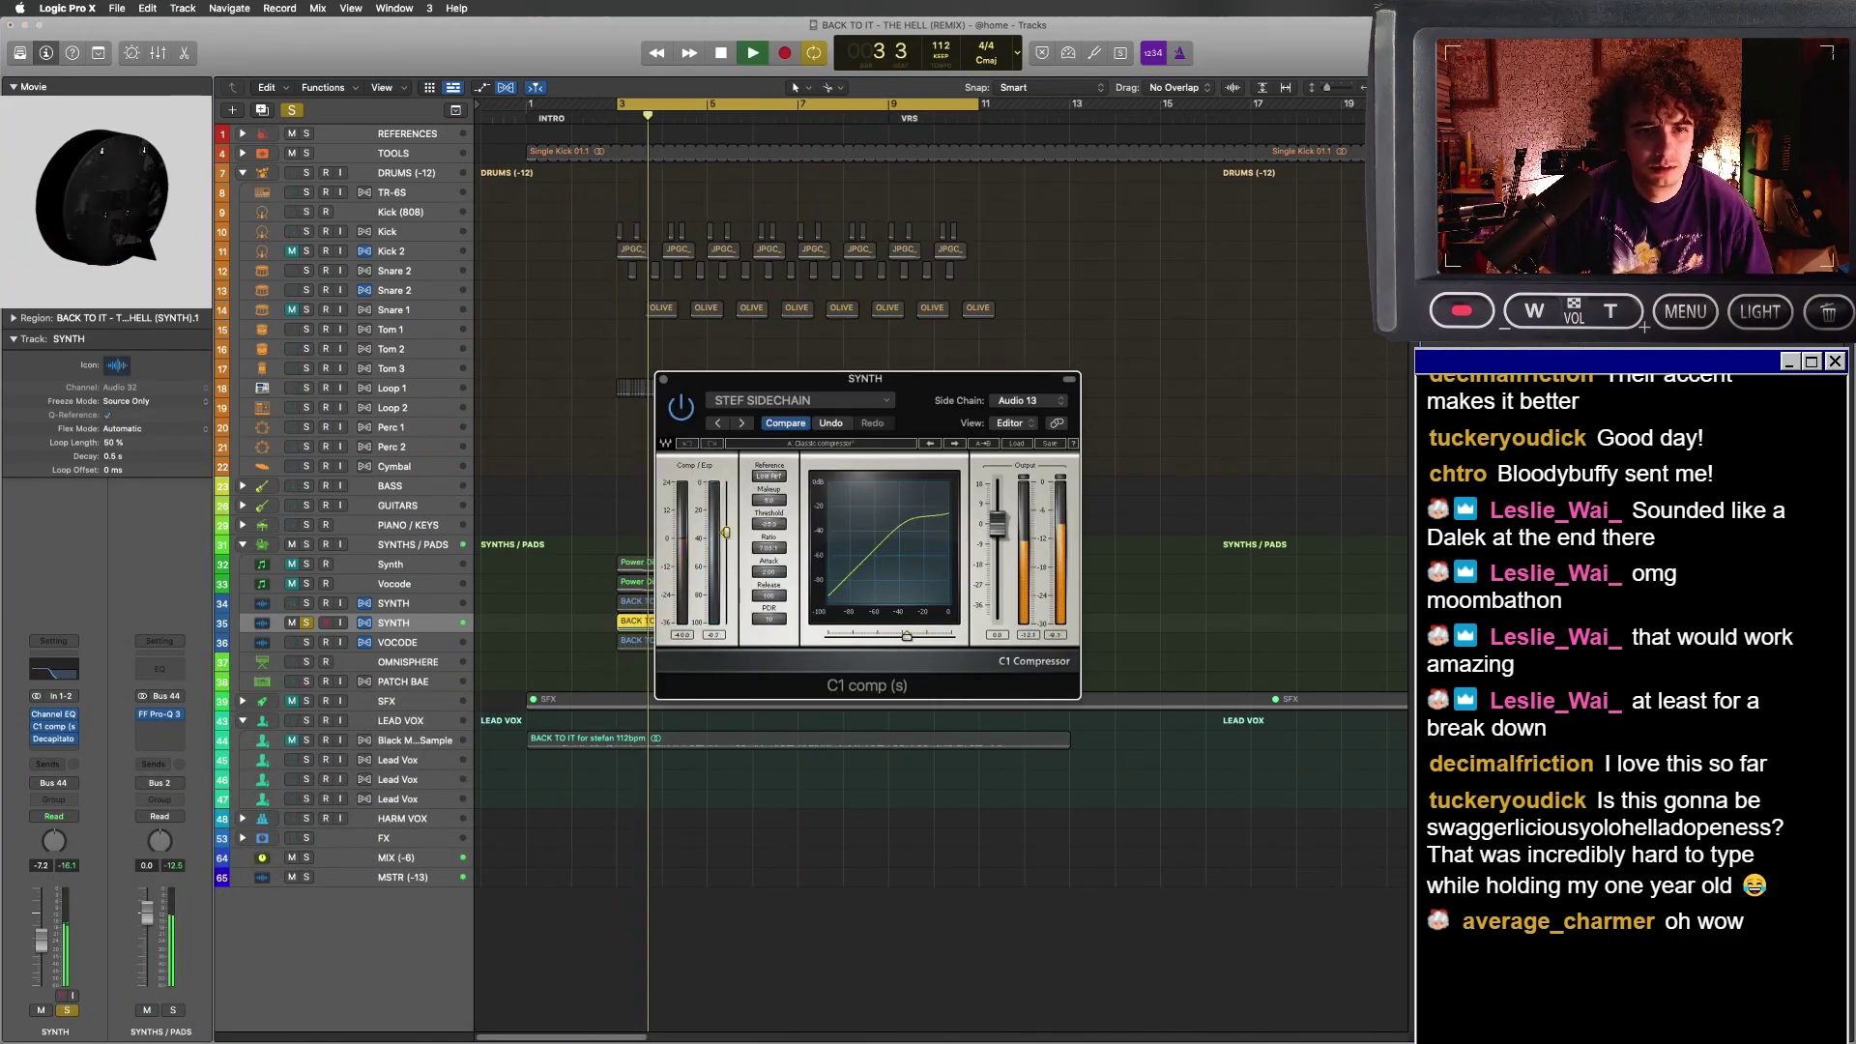
{"action": "left_click", "coordinate": [664, 379]}
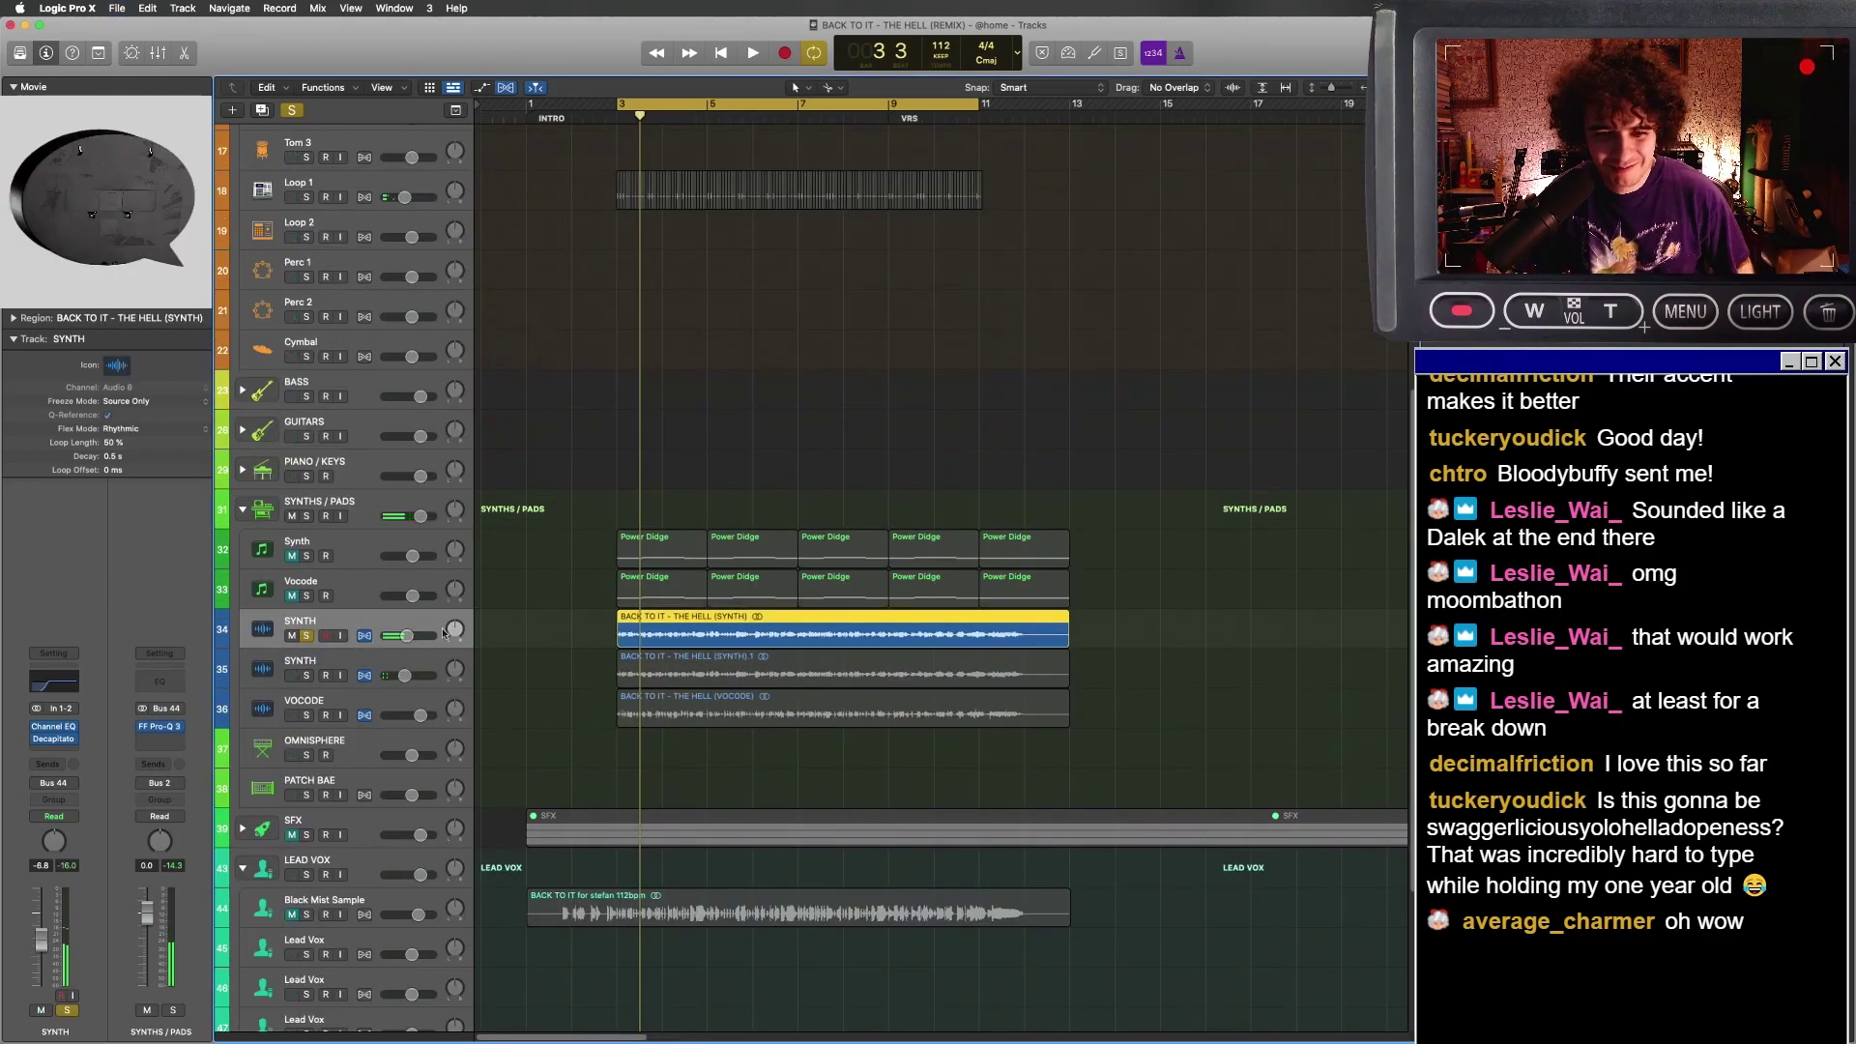
- Copy the C1 compressor from the duplicated SYNTH track to the original SYNTH track, between Channel EQ and Decapitator
{"action": "key", "text": "x"}
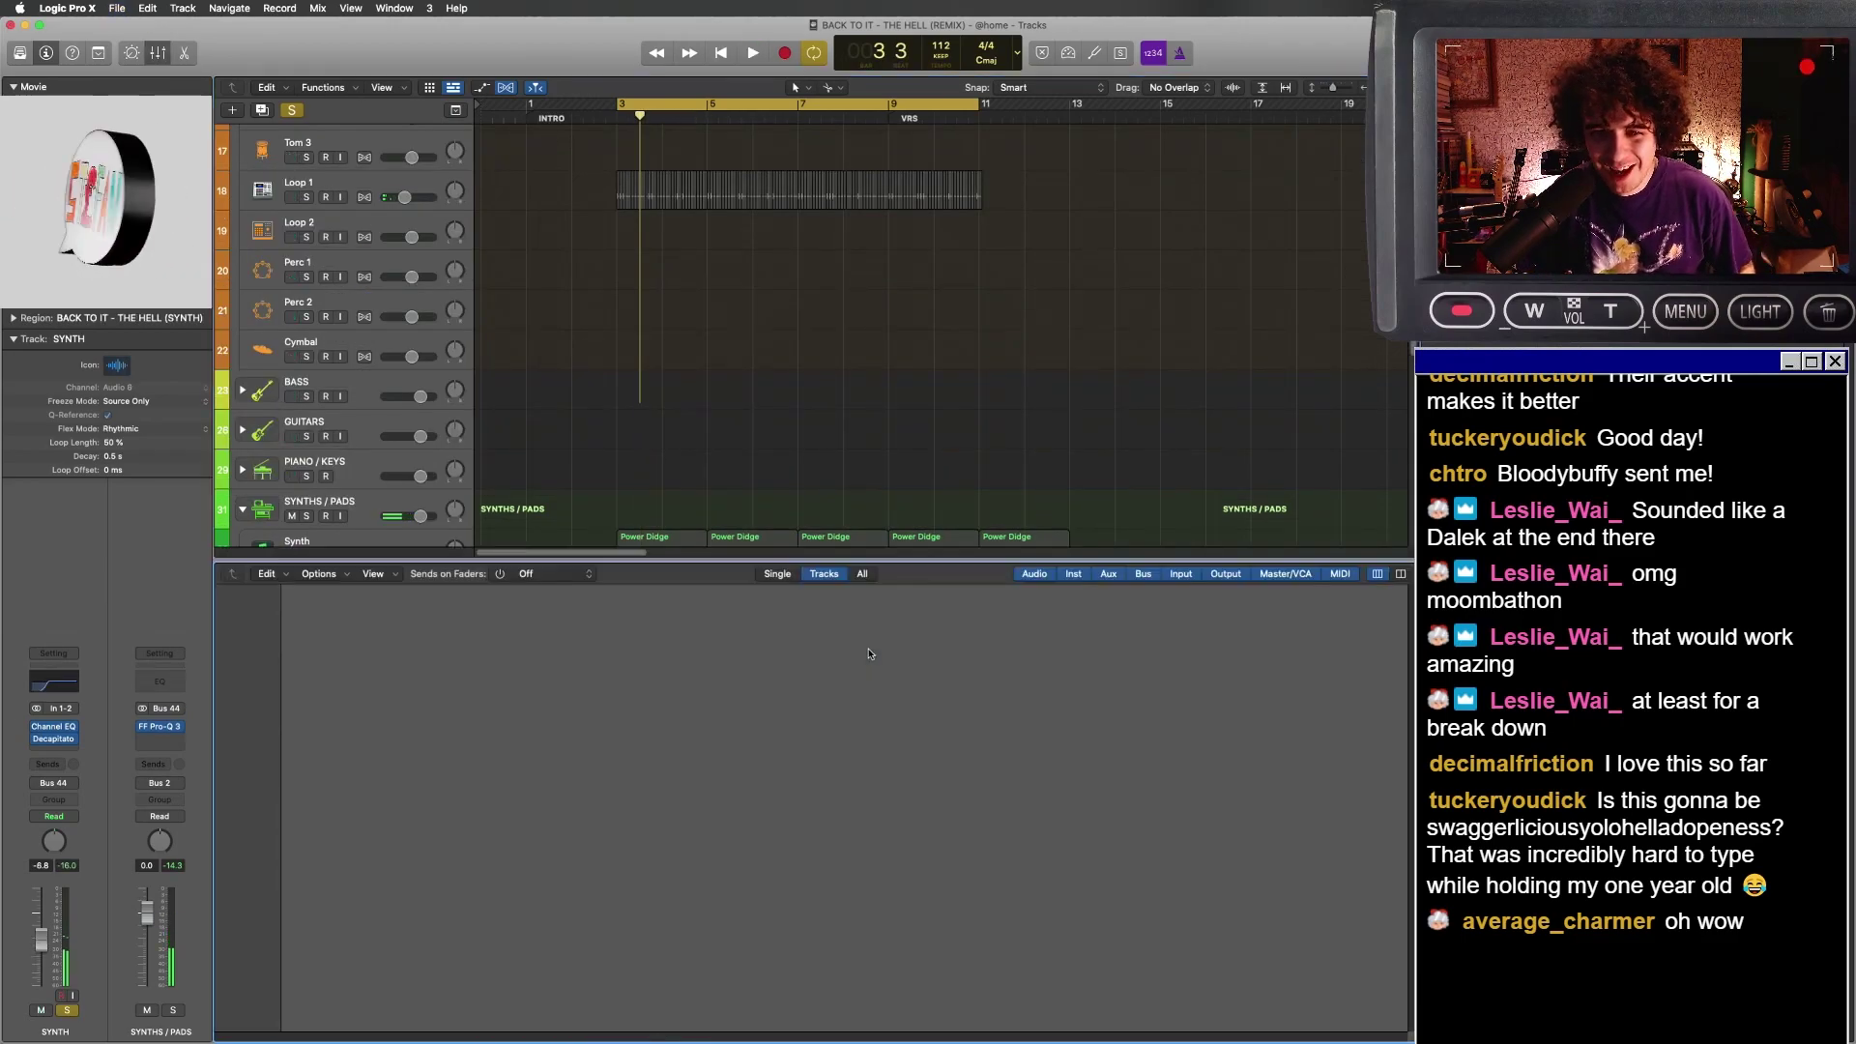
{"action": "scroll", "coordinate": [882, 681], "scroll_direction": "right", "scroll_amount": 3}
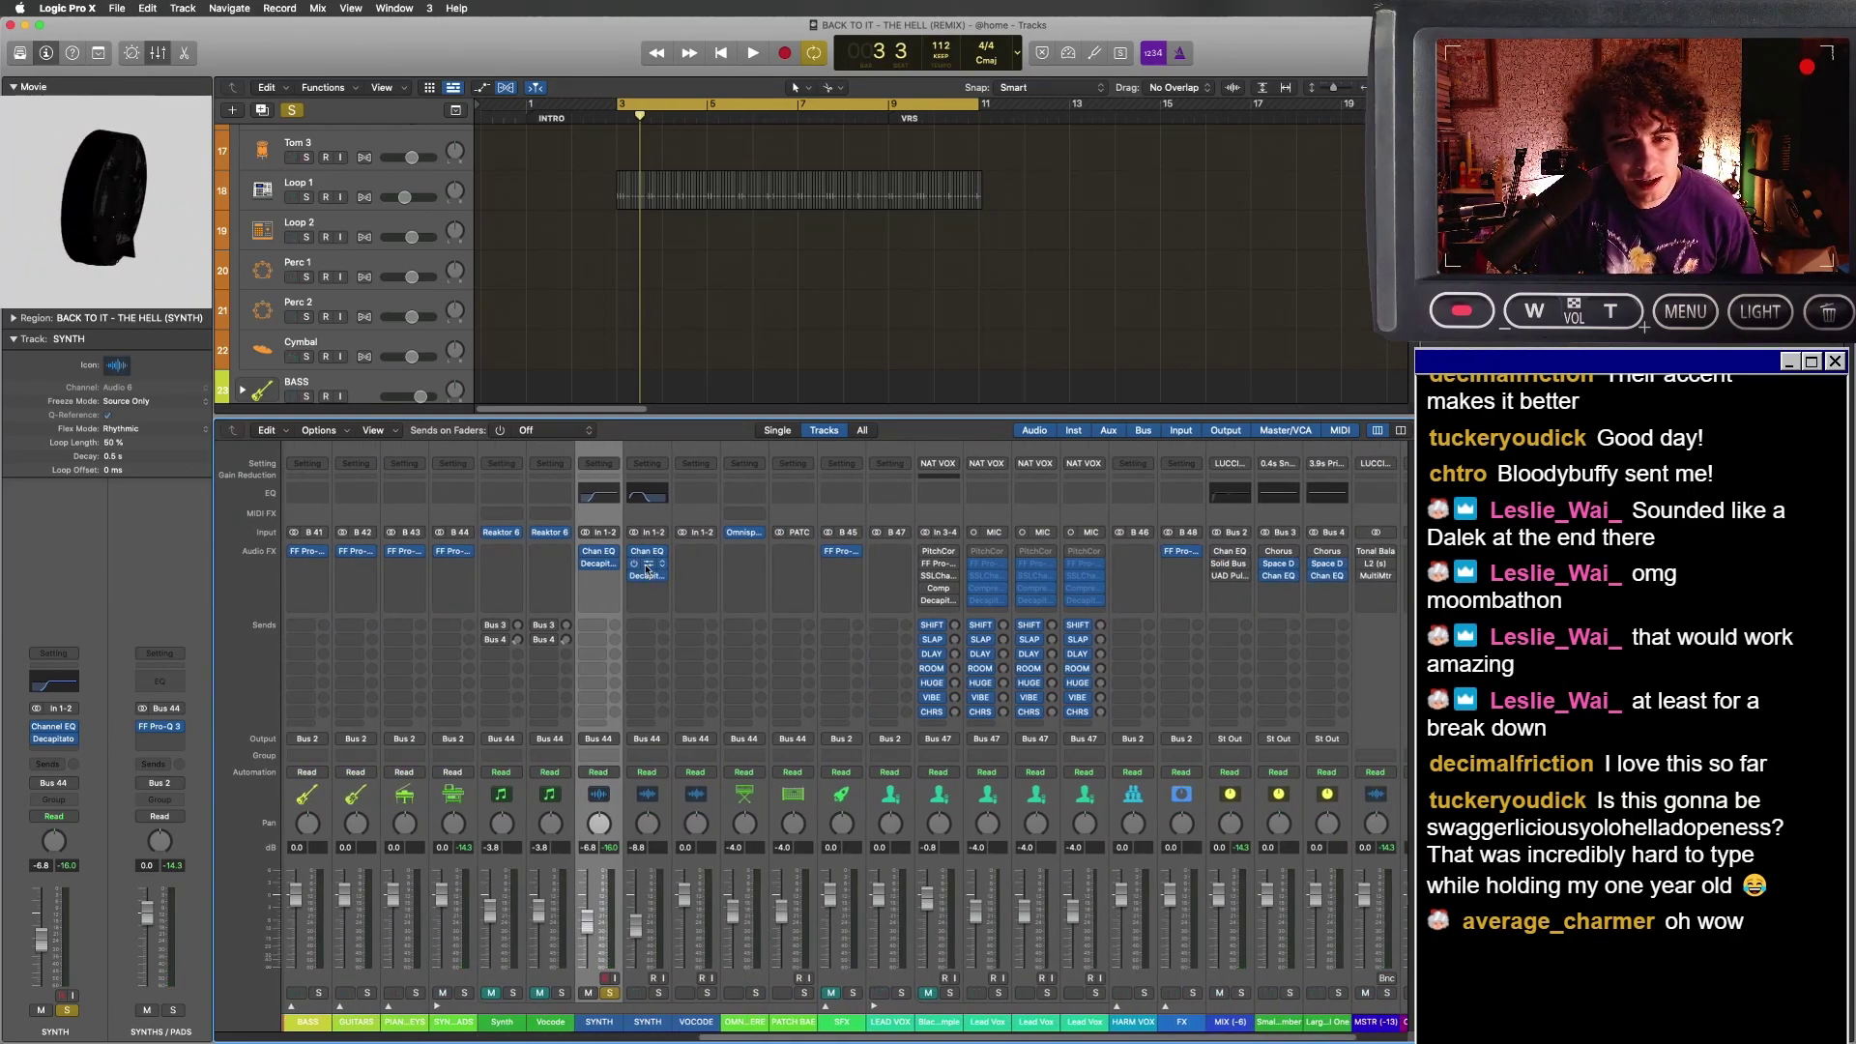
{"action": "left_click_drag", "start_coordinate": [603, 557], "coordinate": [603, 560]}
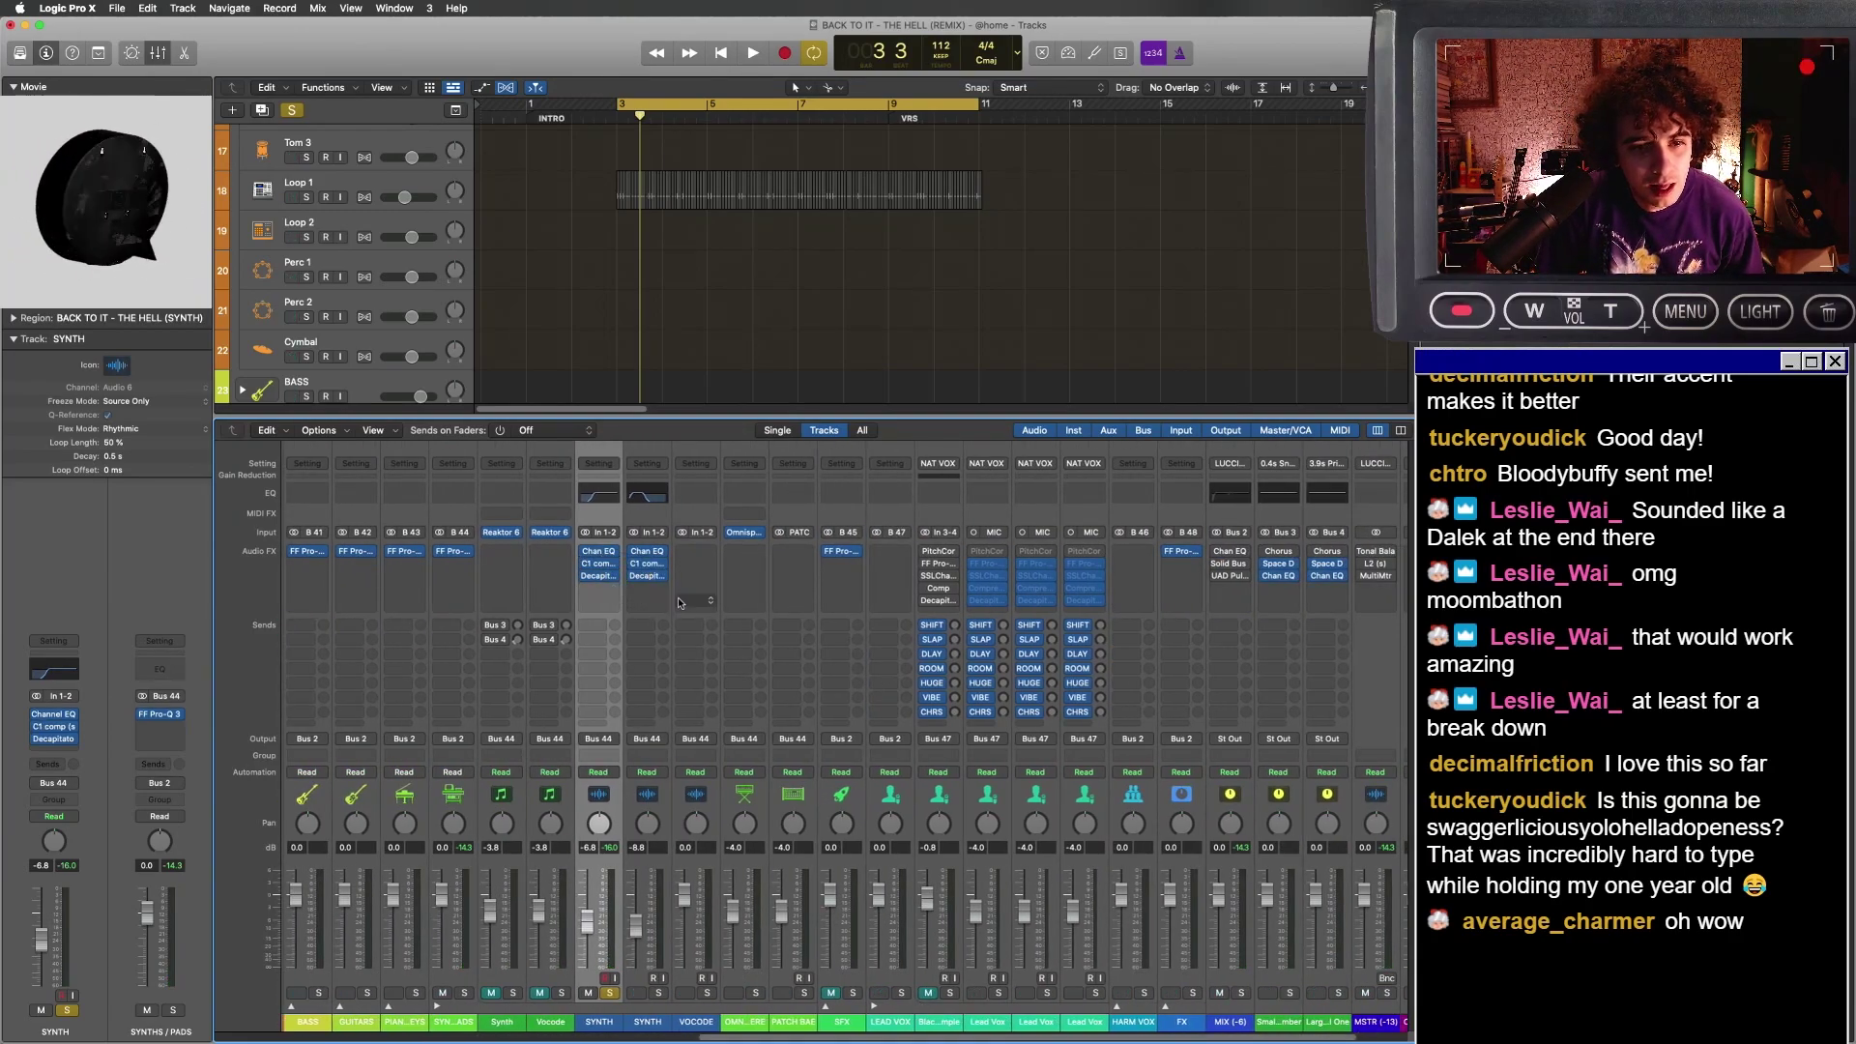
{"action": "key", "text": "x"}
- Copy the C1 compressor to the VOCODE audio track and play the arrangement
{"action": "left_click", "coordinate": [339, 698]}
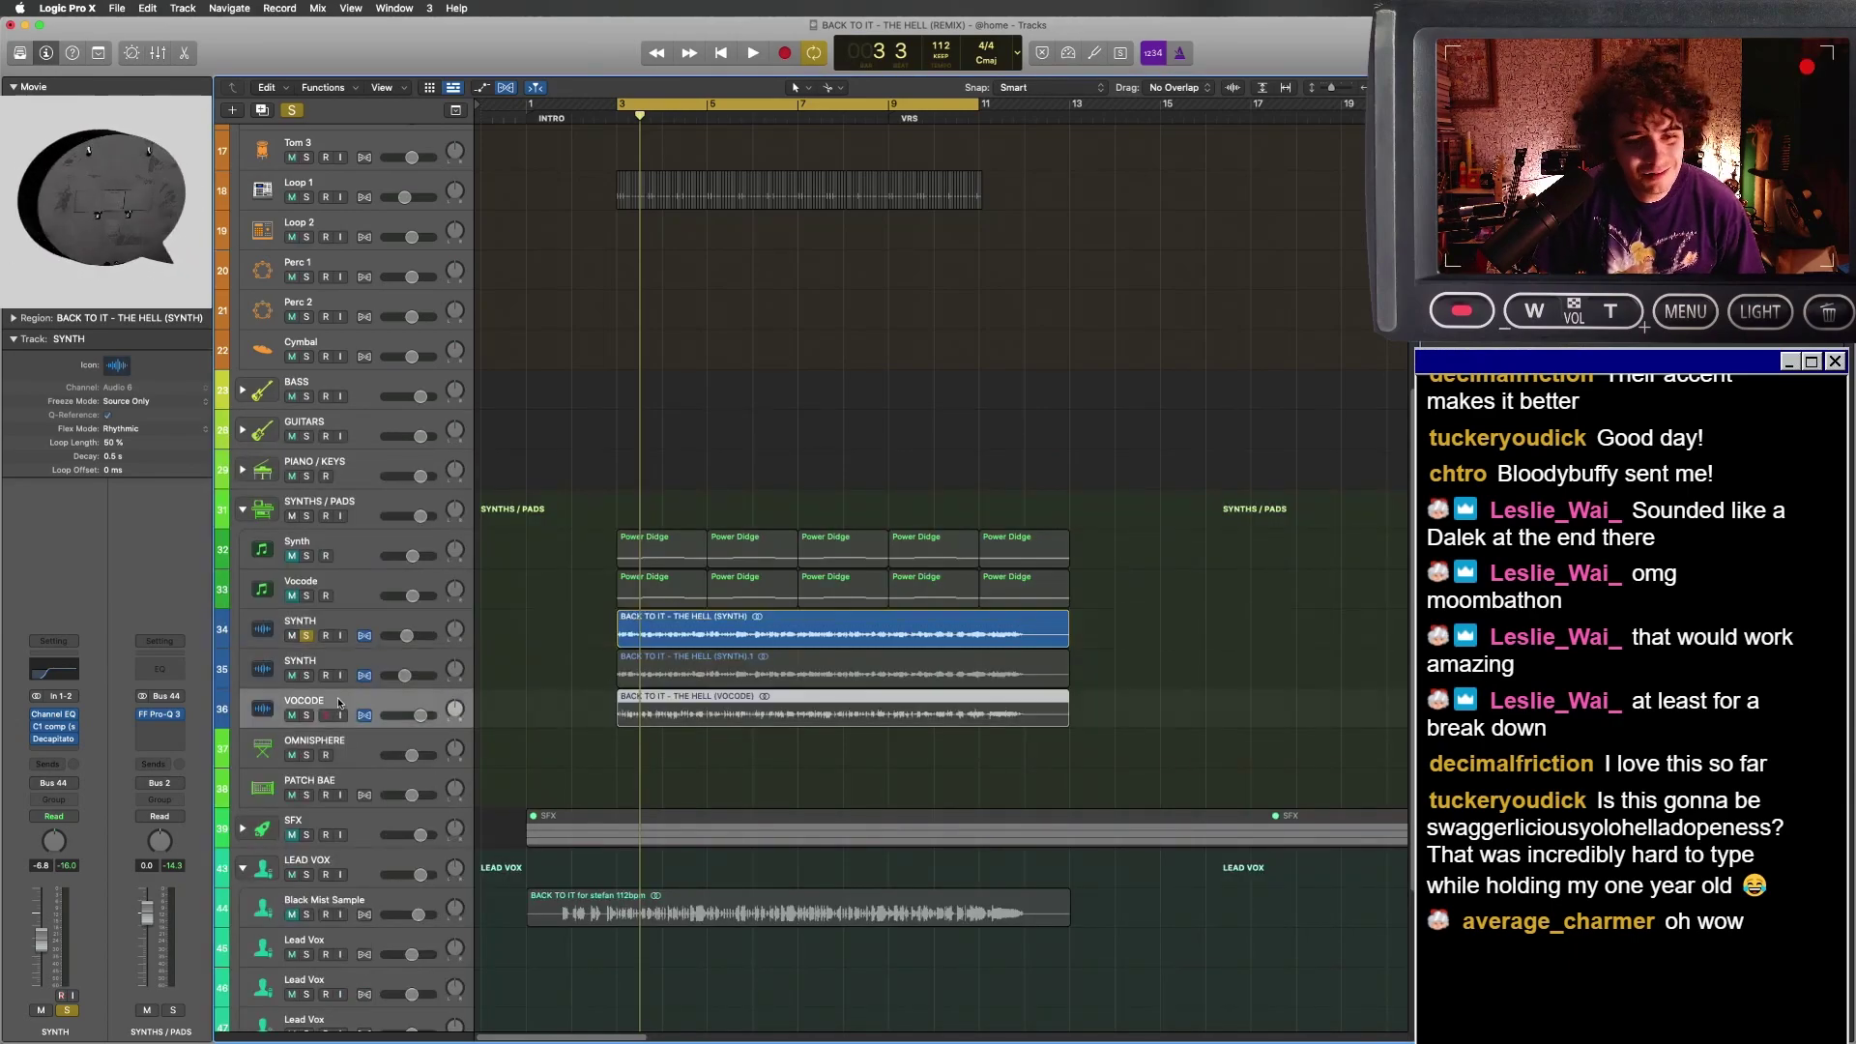
{"action": "key", "text": "x"}
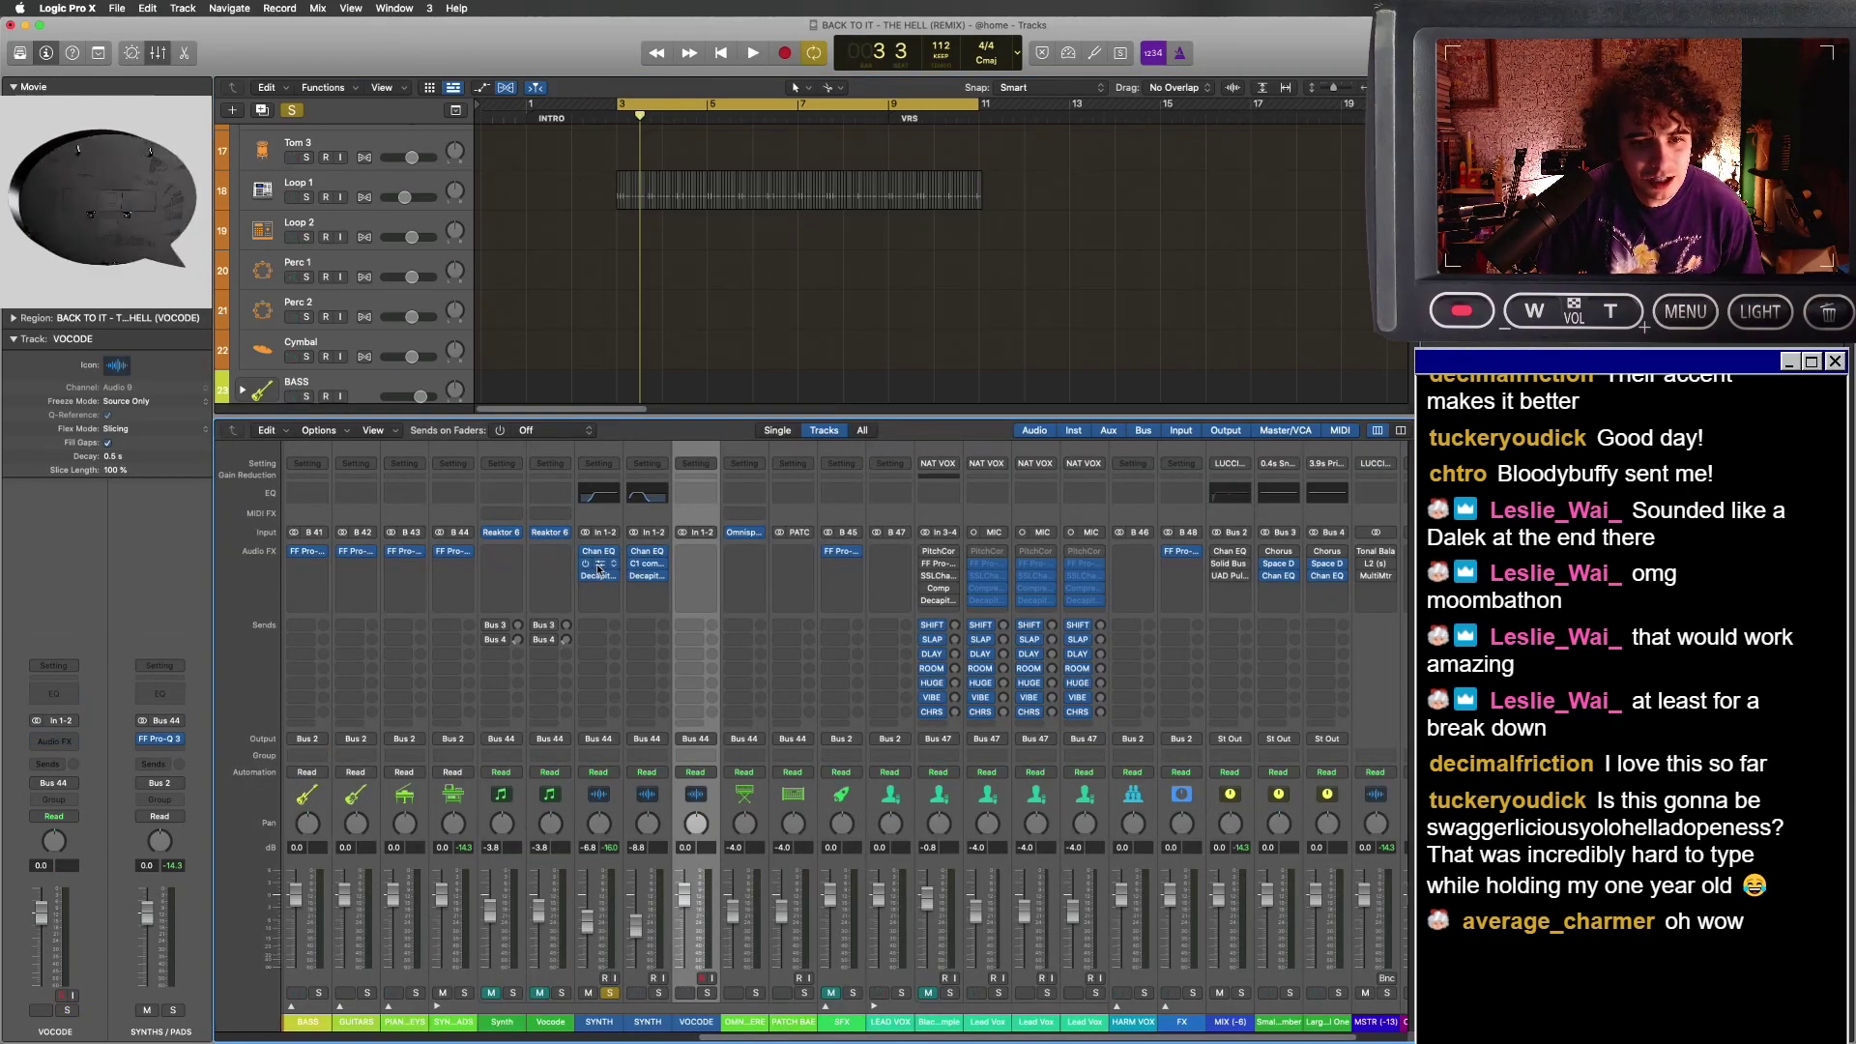
{"action": "key", "text": "x"}
{"action": "key", "text": "space"}
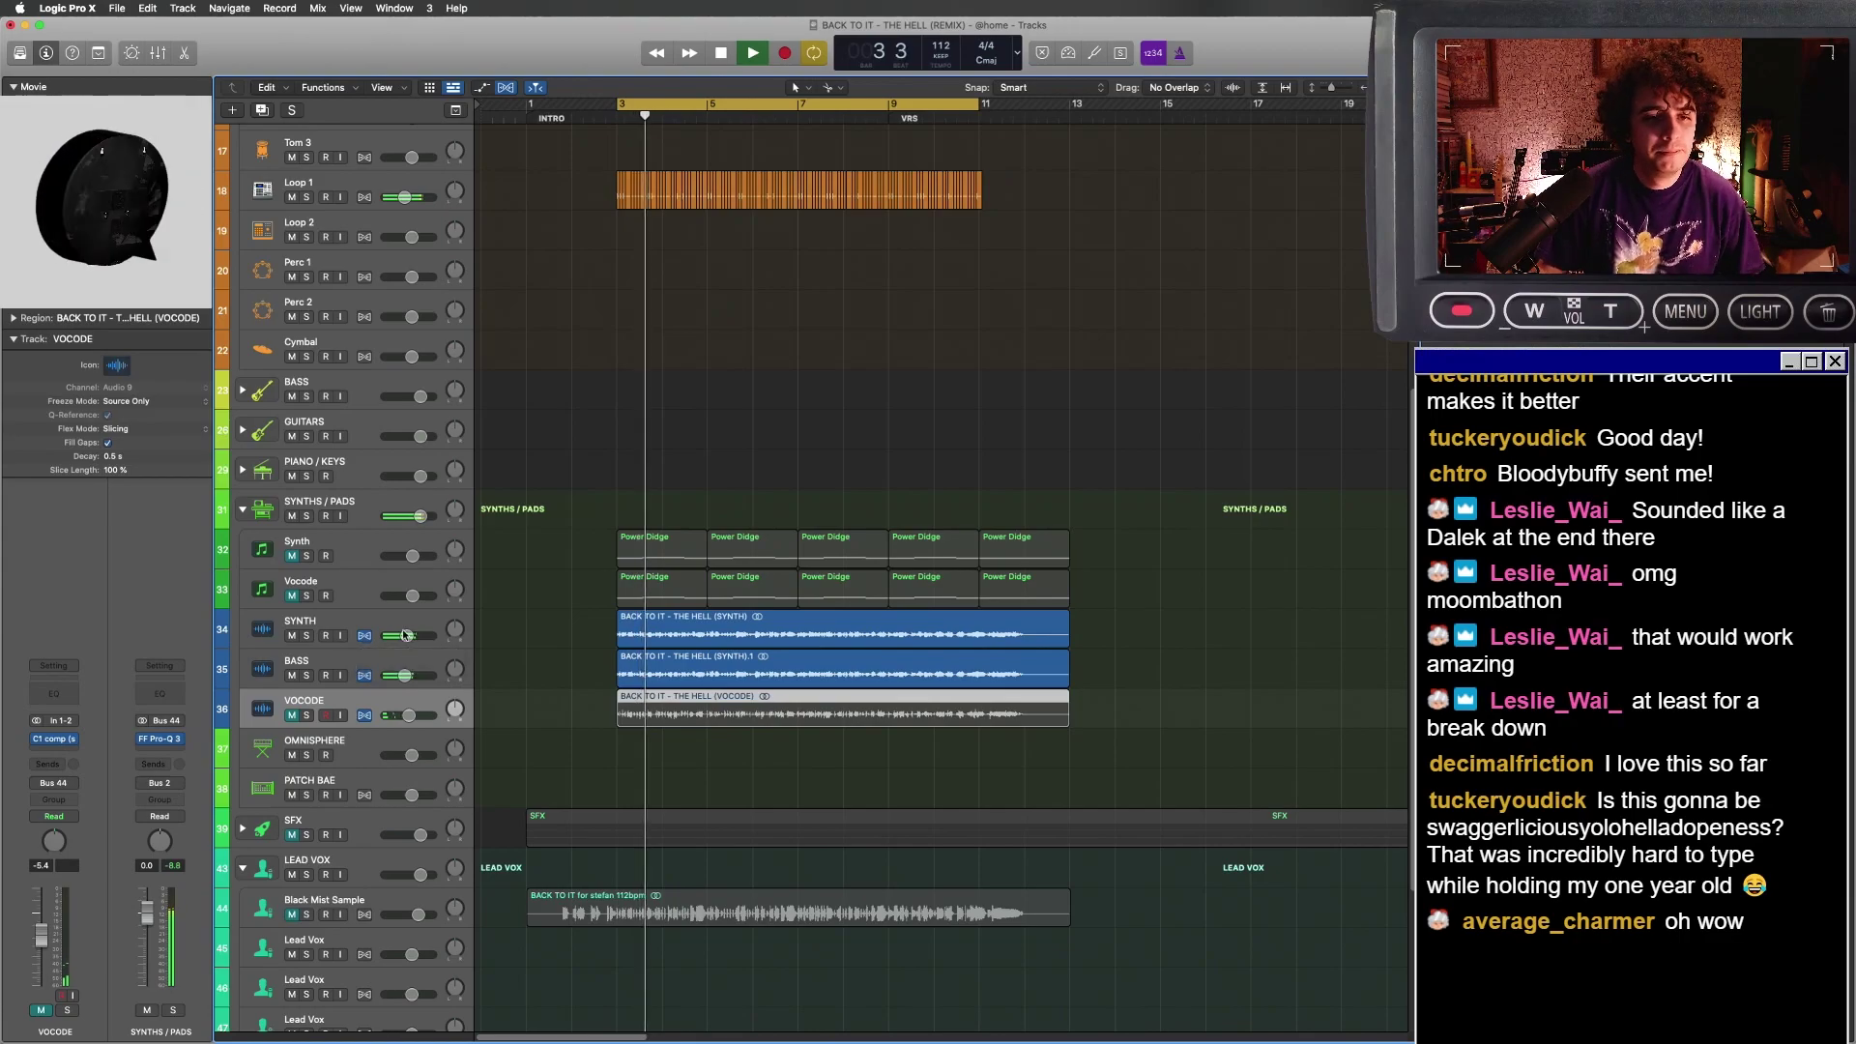
- Lower the SYNTH audio track's volume to -12.2 dB and the BASS audio track's to -9.6 dB
{"action": "left_click", "coordinate": [406, 633]}
{"action": "left_click", "coordinate": [405, 663], "text": "shift"}
{"action": "left_click_drag", "start_coordinate": [405, 674], "coordinate": [400, 675]}
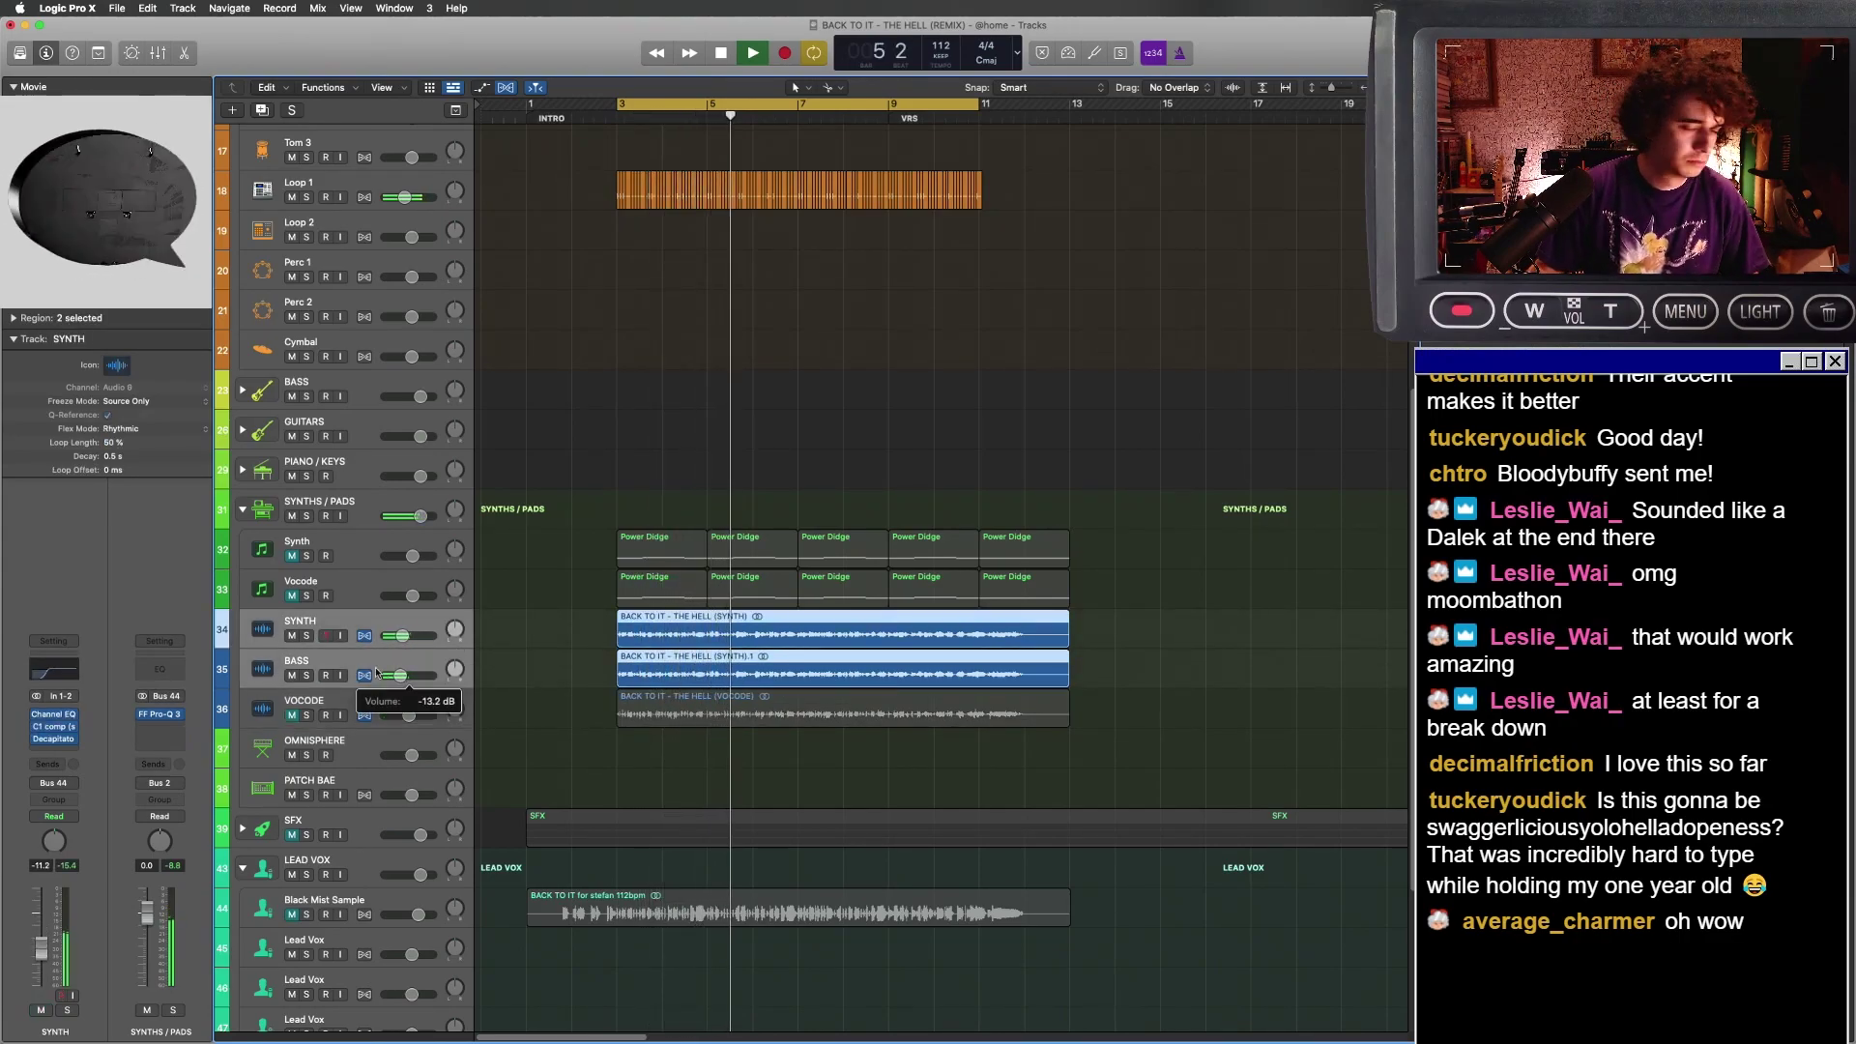
{"action": "left_click", "coordinate": [400, 624]}
{"action": "left_click_drag", "start_coordinate": [400, 635], "coordinate": [398, 674]}
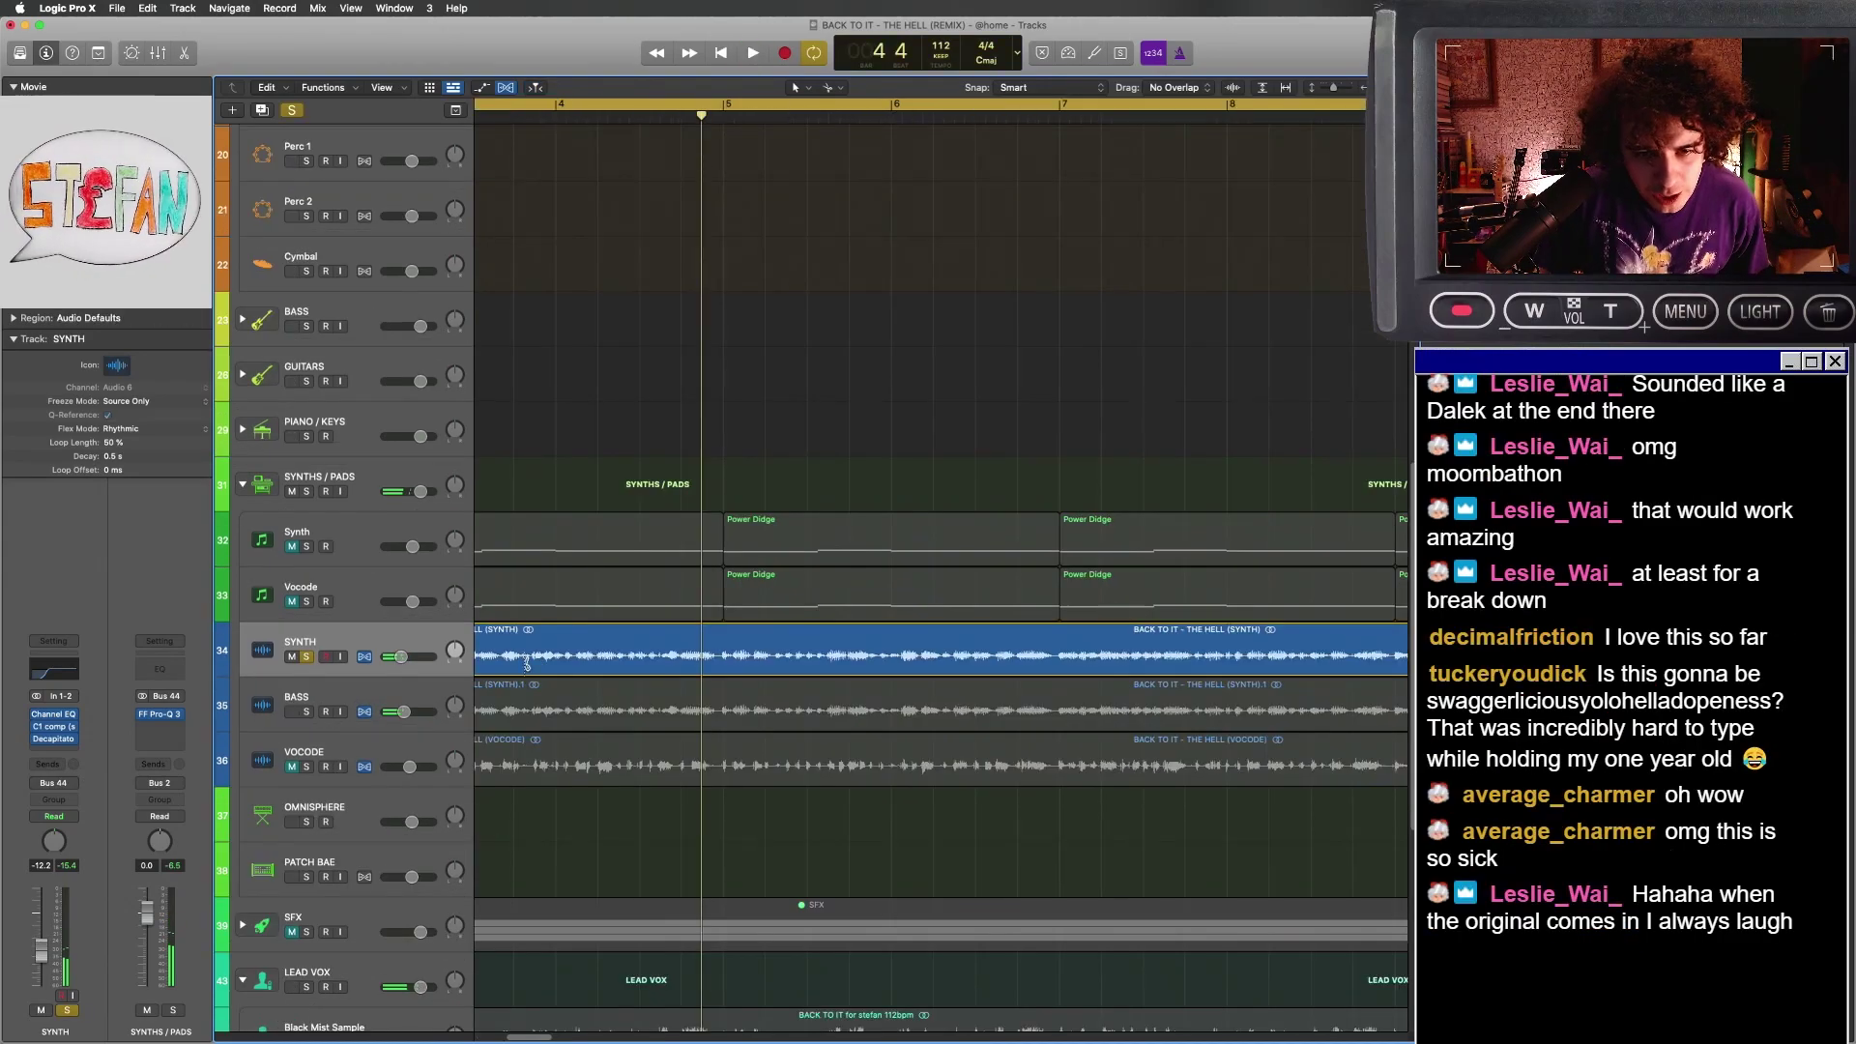
- Cut a short gap out of the SYNTH and BASS audio regions just before bar 5 and play the arrangement
{"action": "key", "text": "super+Left"}
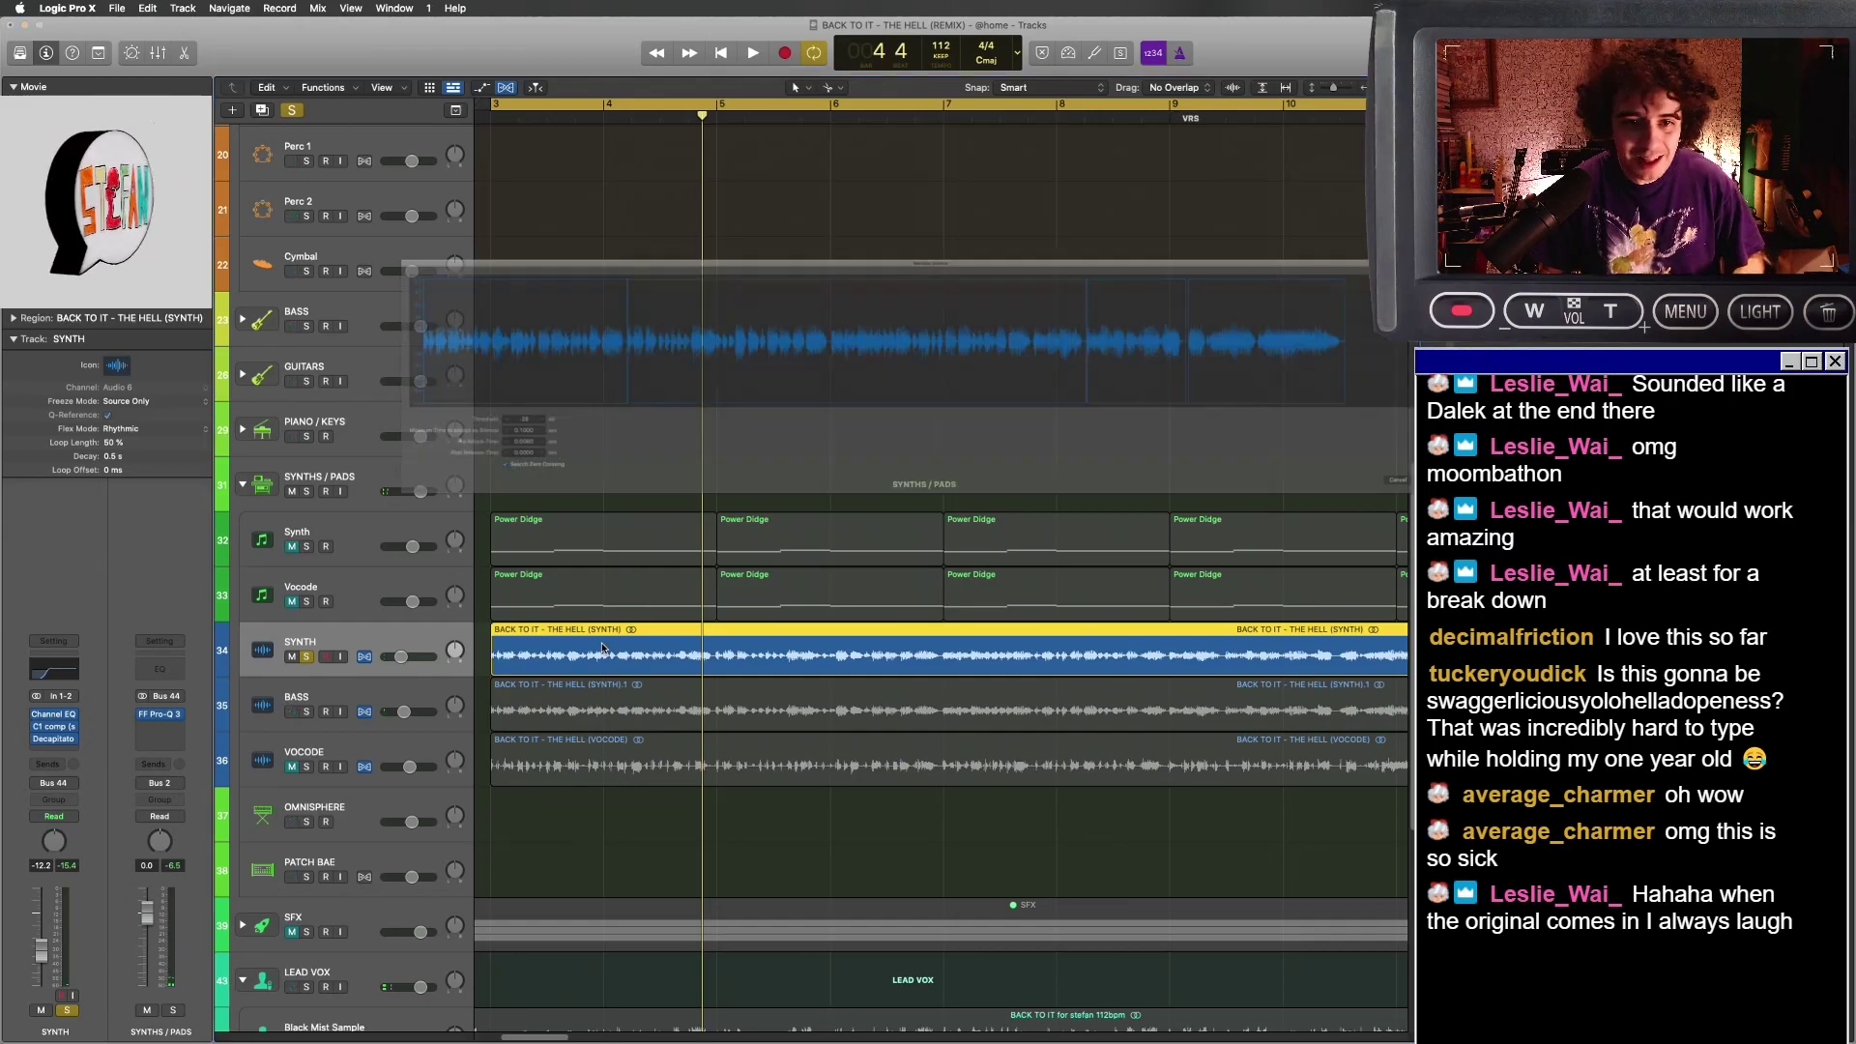
{"action": "key", "text": "ctrl+x"}
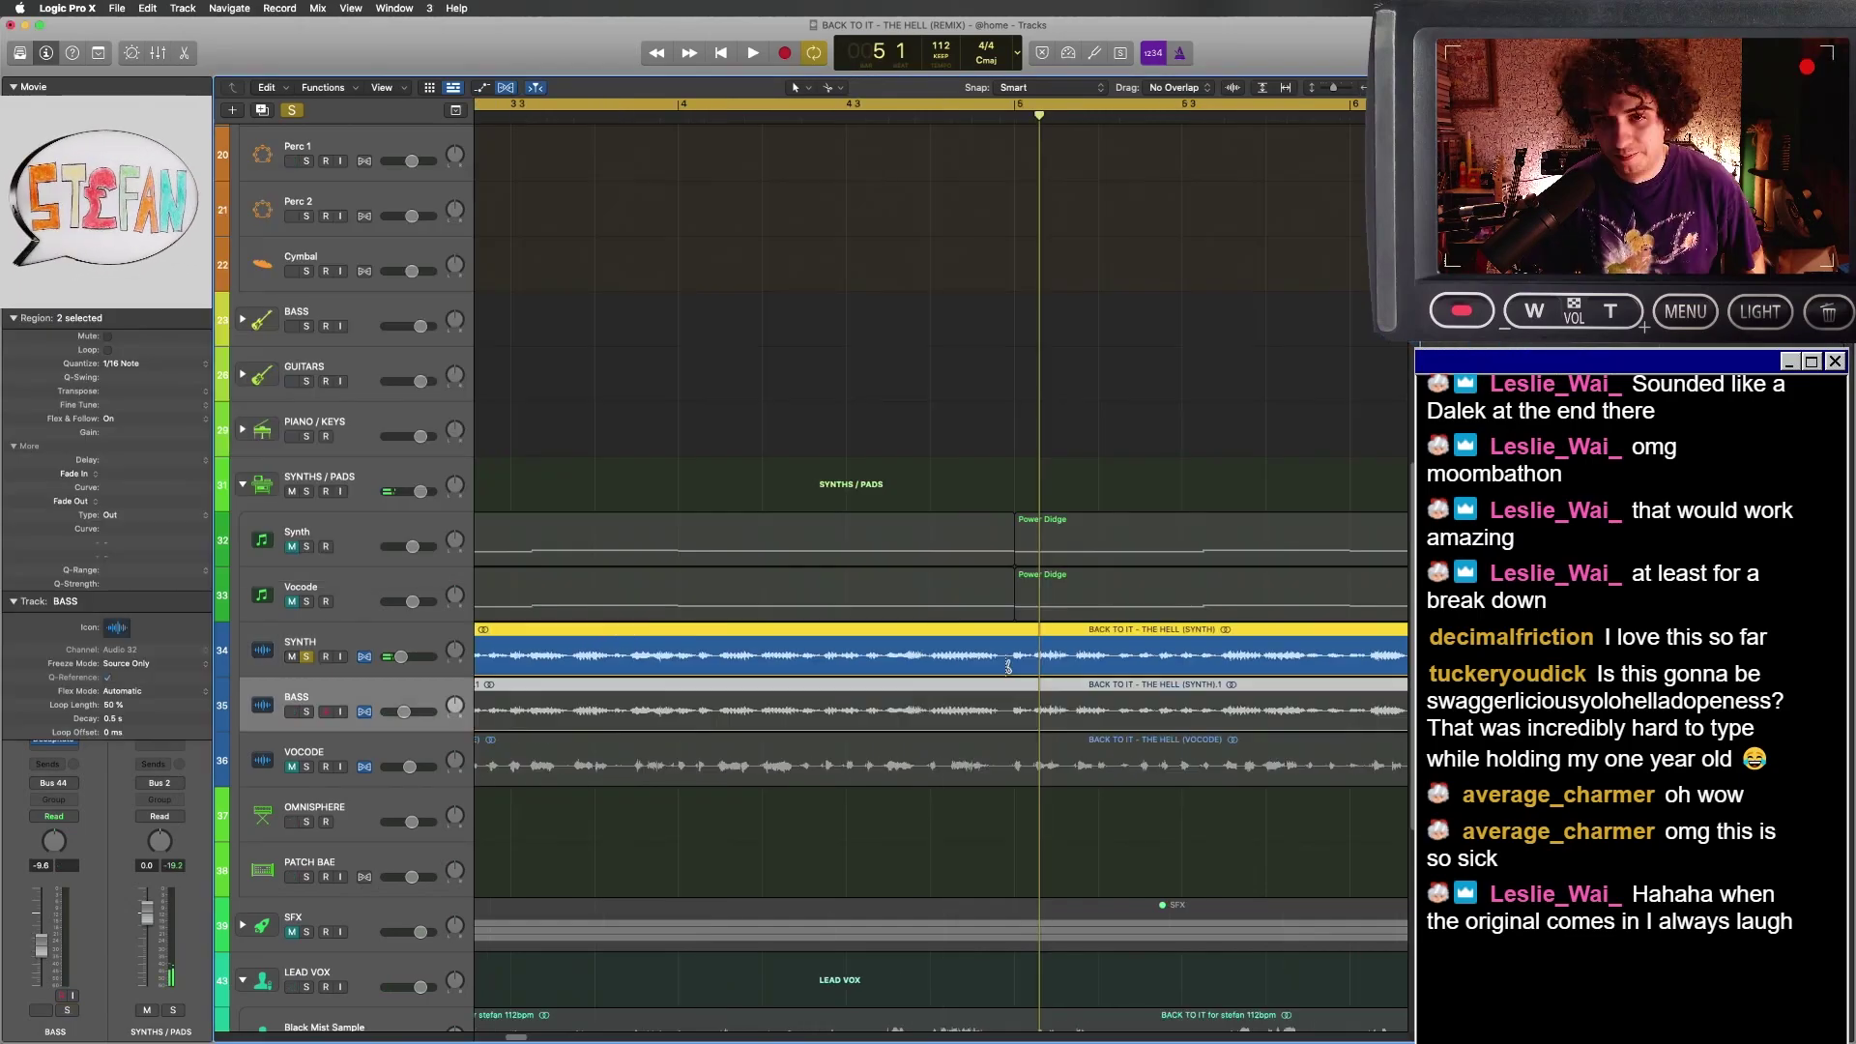
{"action": "left_click", "coordinate": [1013, 667], "text": "super"}
{"action": "left_click", "coordinate": [958, 642]}
{"action": "left_click", "coordinate": [948, 702], "text": "shift"}
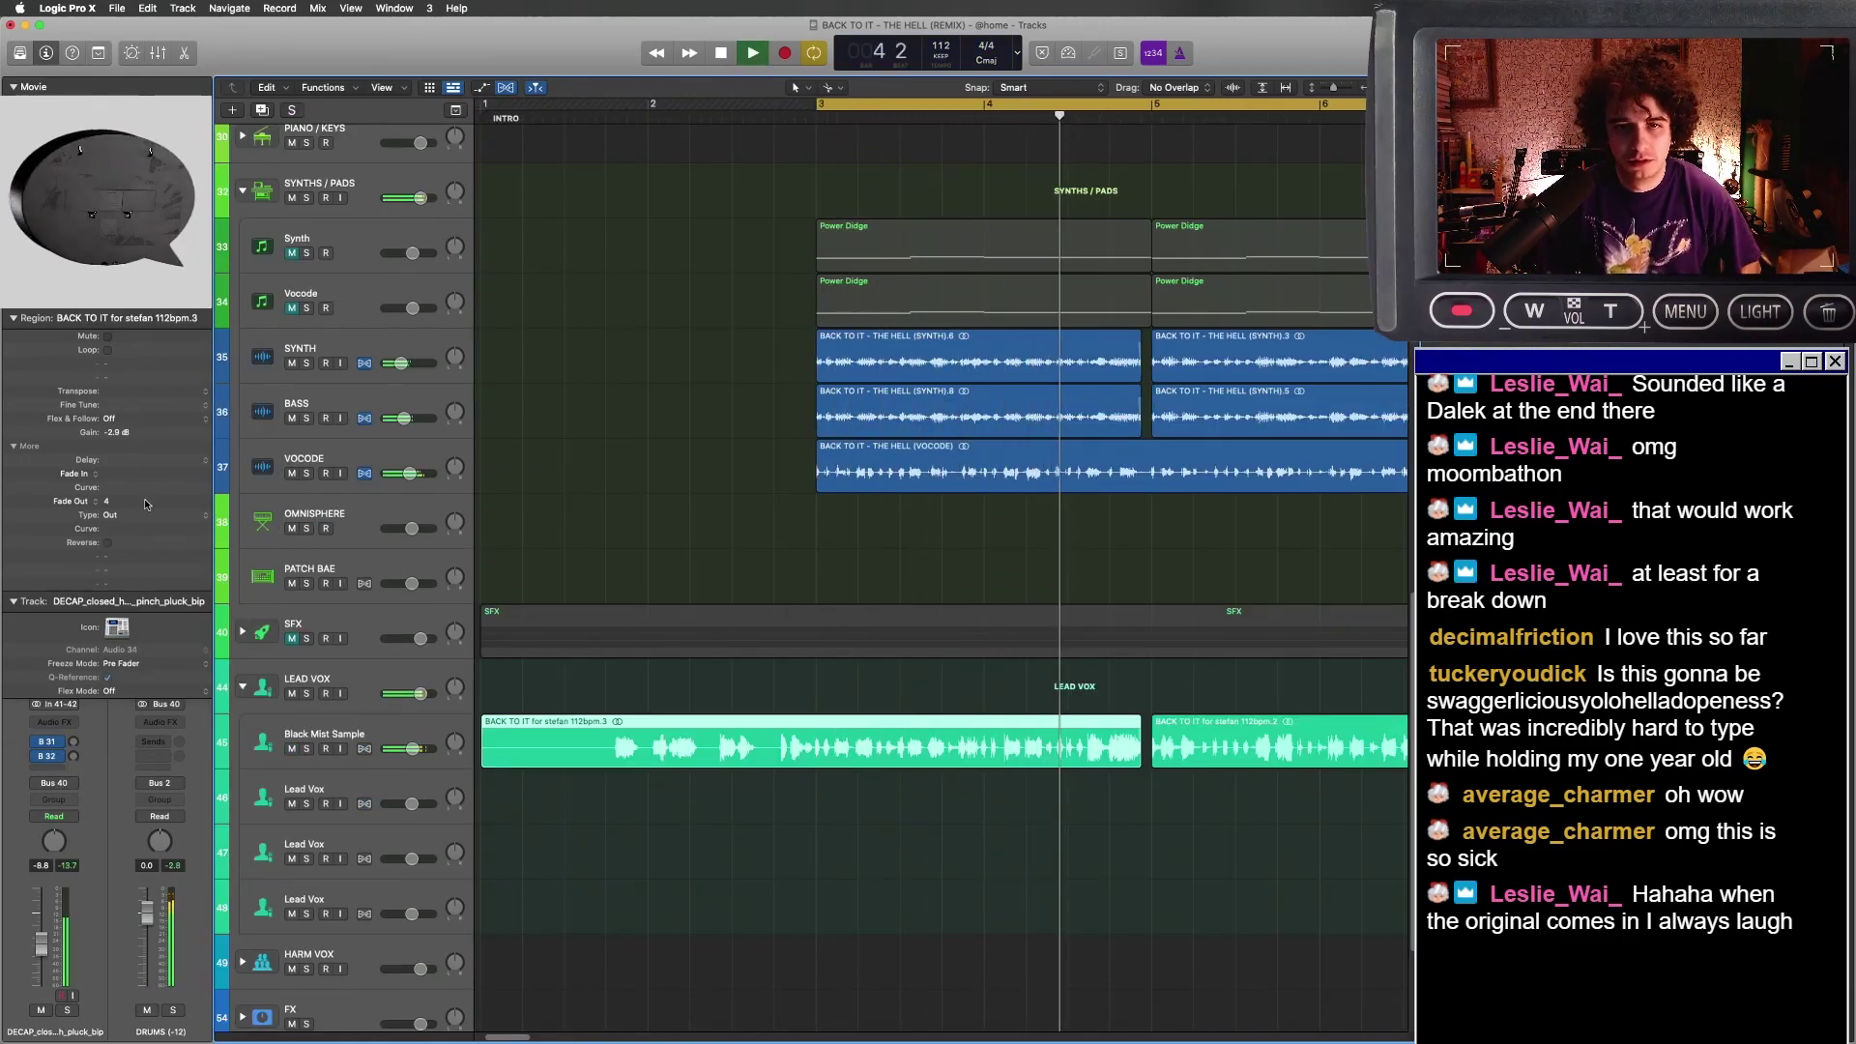
{"action": "key", "text": "space"}
{"action": "left_click", "coordinate": [1172, 483]}
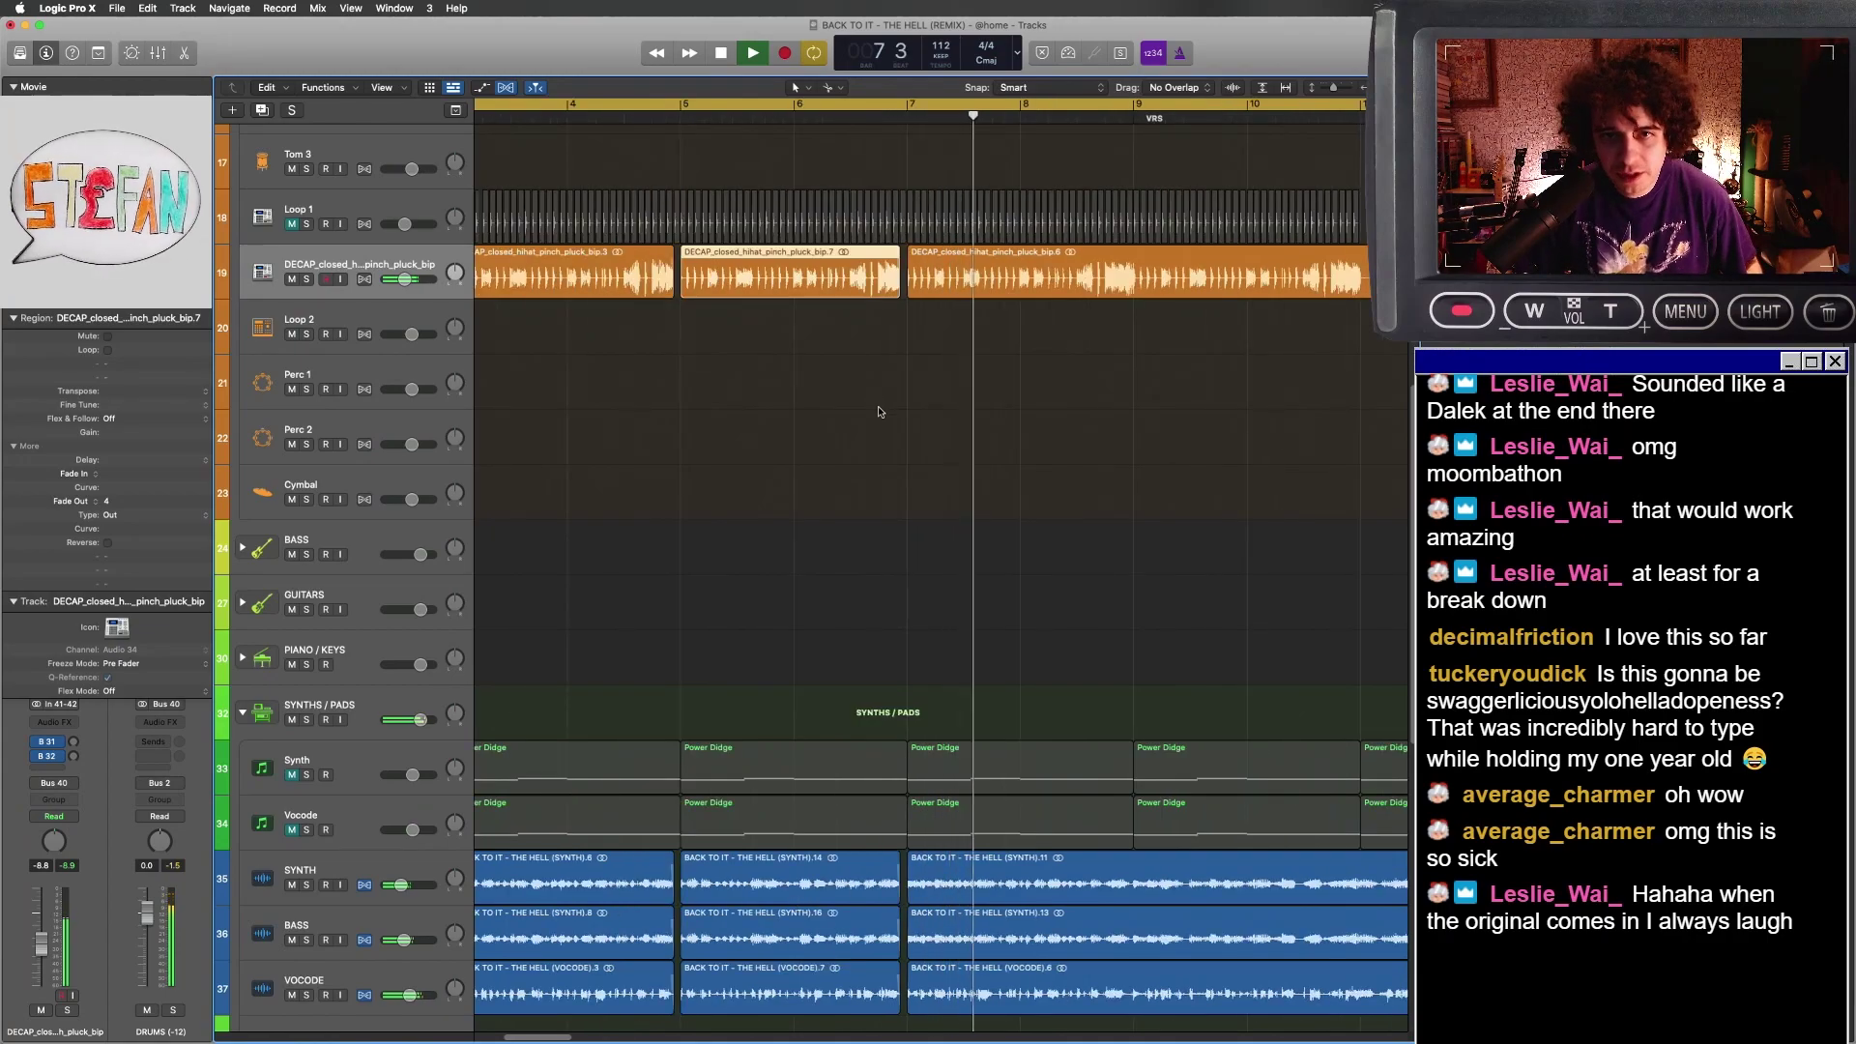
- Duplicate the VOCODE audio track and copy its region between bars 7 and 9 onto the new track
{"action": "left_click", "coordinate": [867, 404]}
{"action": "scroll", "coordinate": [1008, 485], "scroll_direction": "down", "scroll_amount": 1}
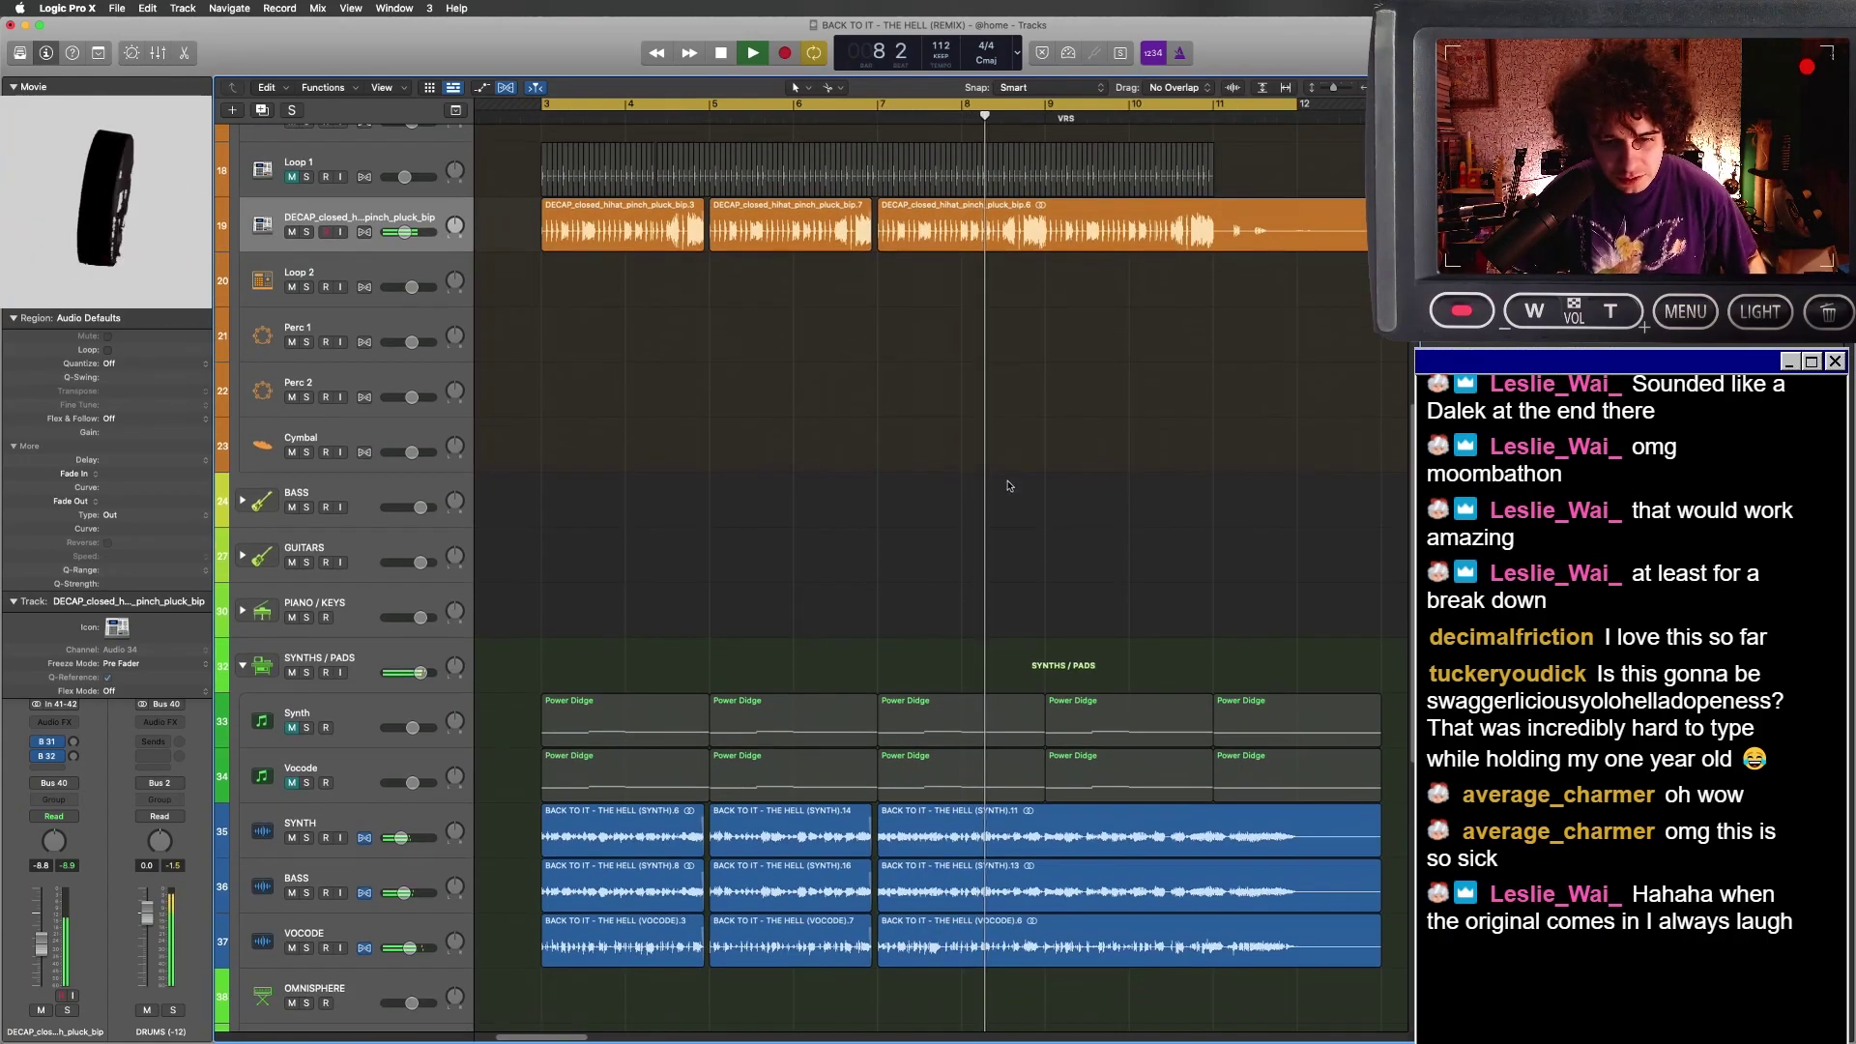
{"action": "left_click", "coordinate": [409, 958]}
{"action": "key", "text": "space"}
{"action": "key", "text": "super+d"}
{"action": "key", "text": "super+s"}
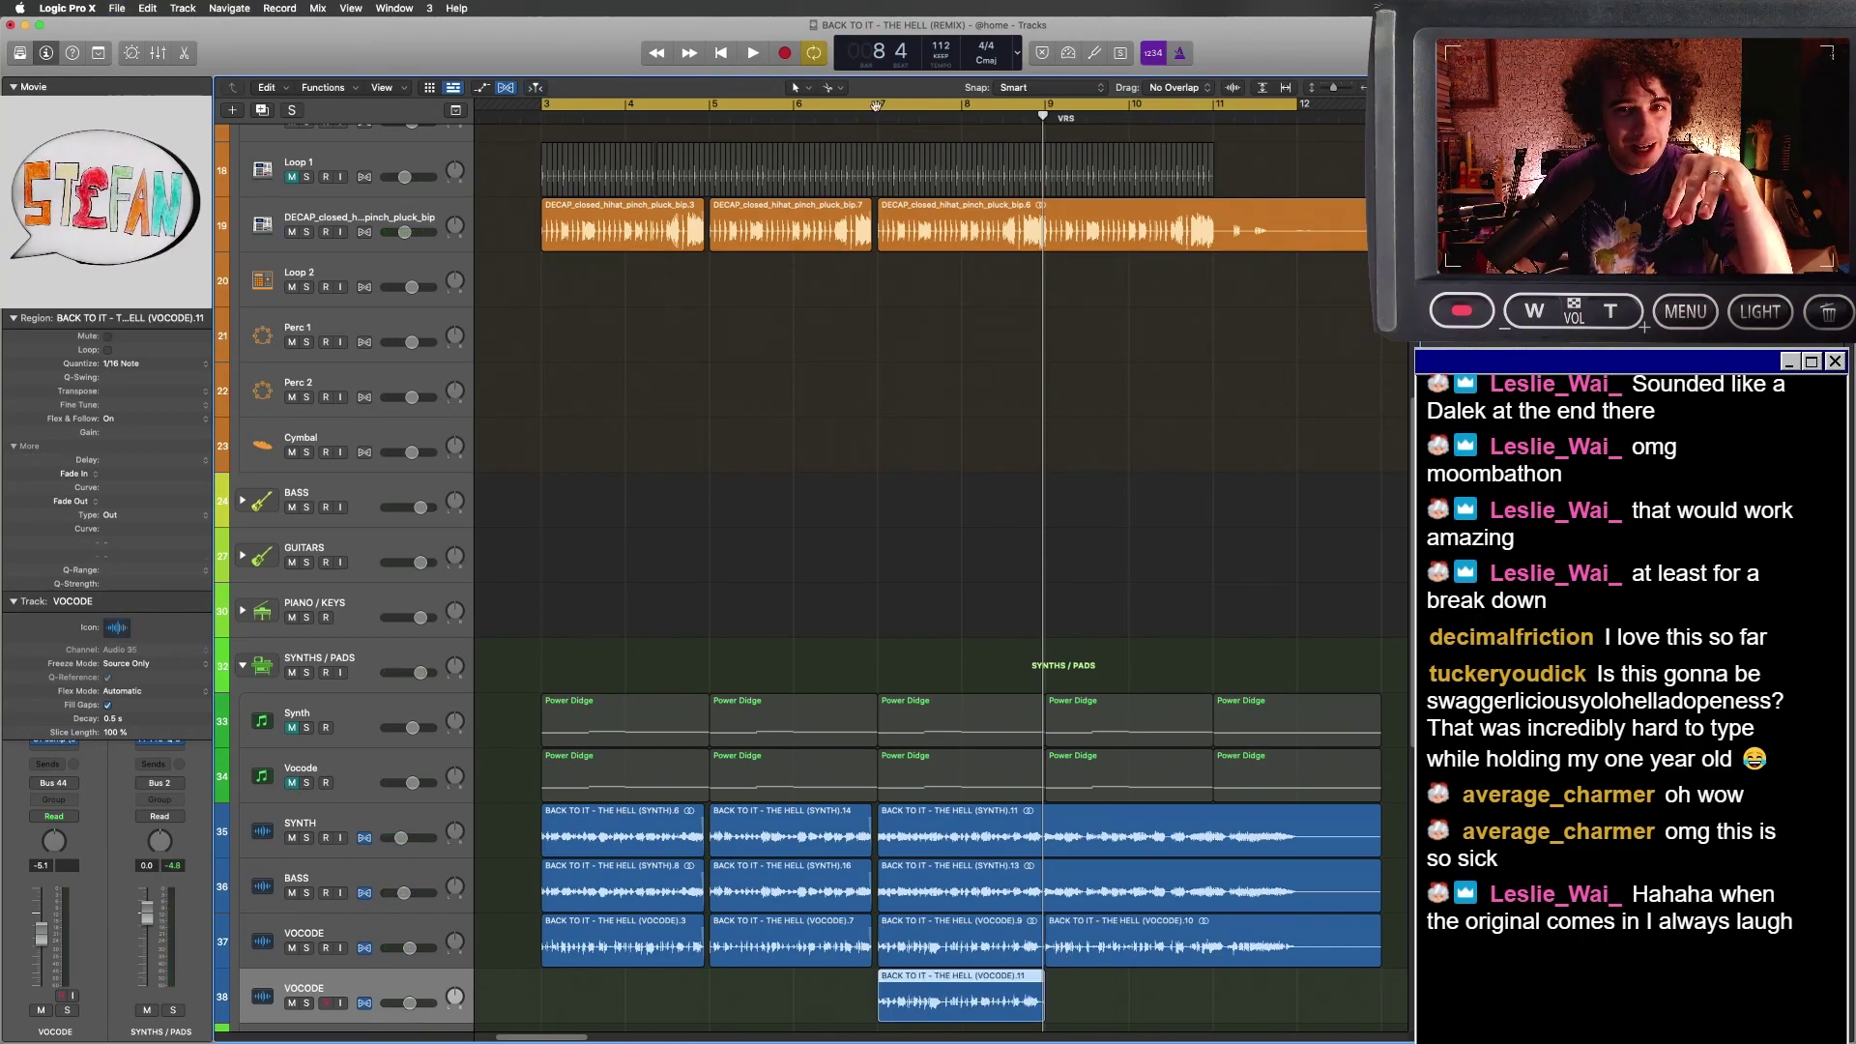
- Cycle bars 7 to 9, add SoundShifter Pitch to the duplicated VOCODE track and set its volume to +0.3 dB
{"action": "left_click_drag", "start_coordinate": [876, 101], "coordinate": [1043, 103]}
{"action": "left_click", "coordinate": [308, 1005]}
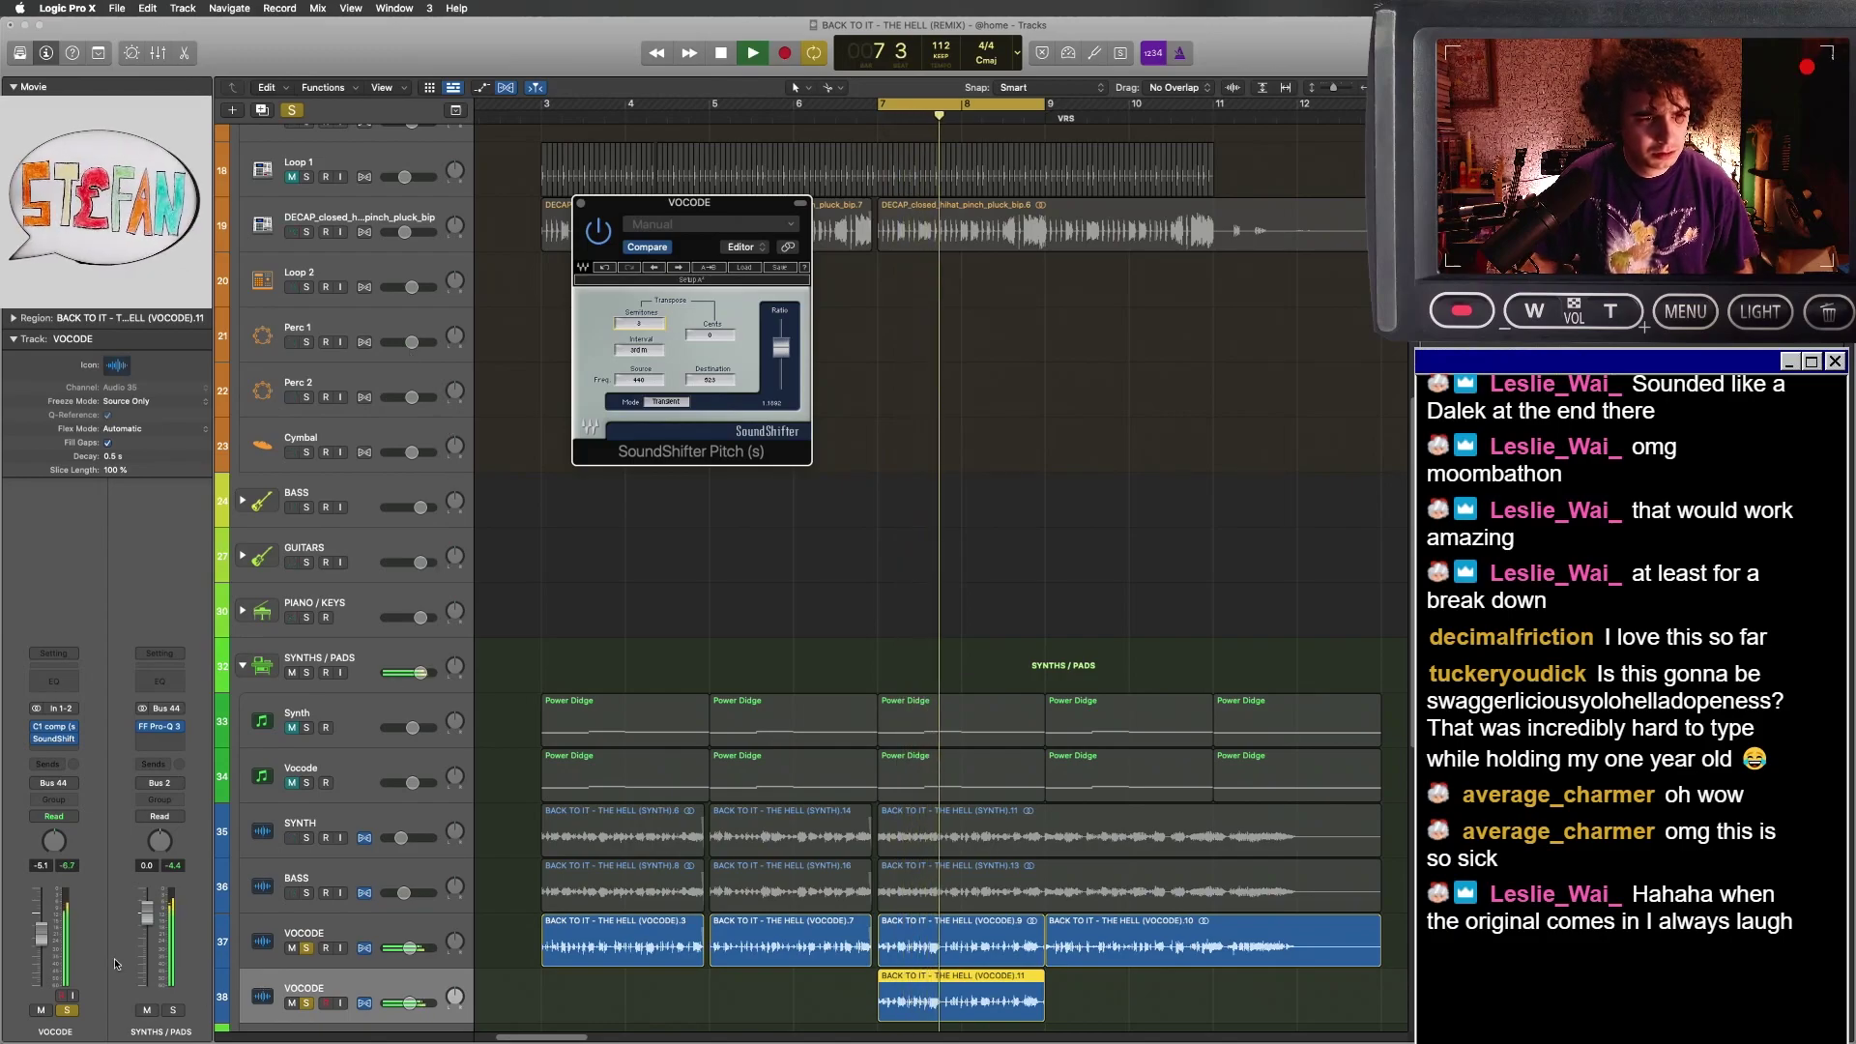
{"action": "left_click", "coordinate": [301, 995]}
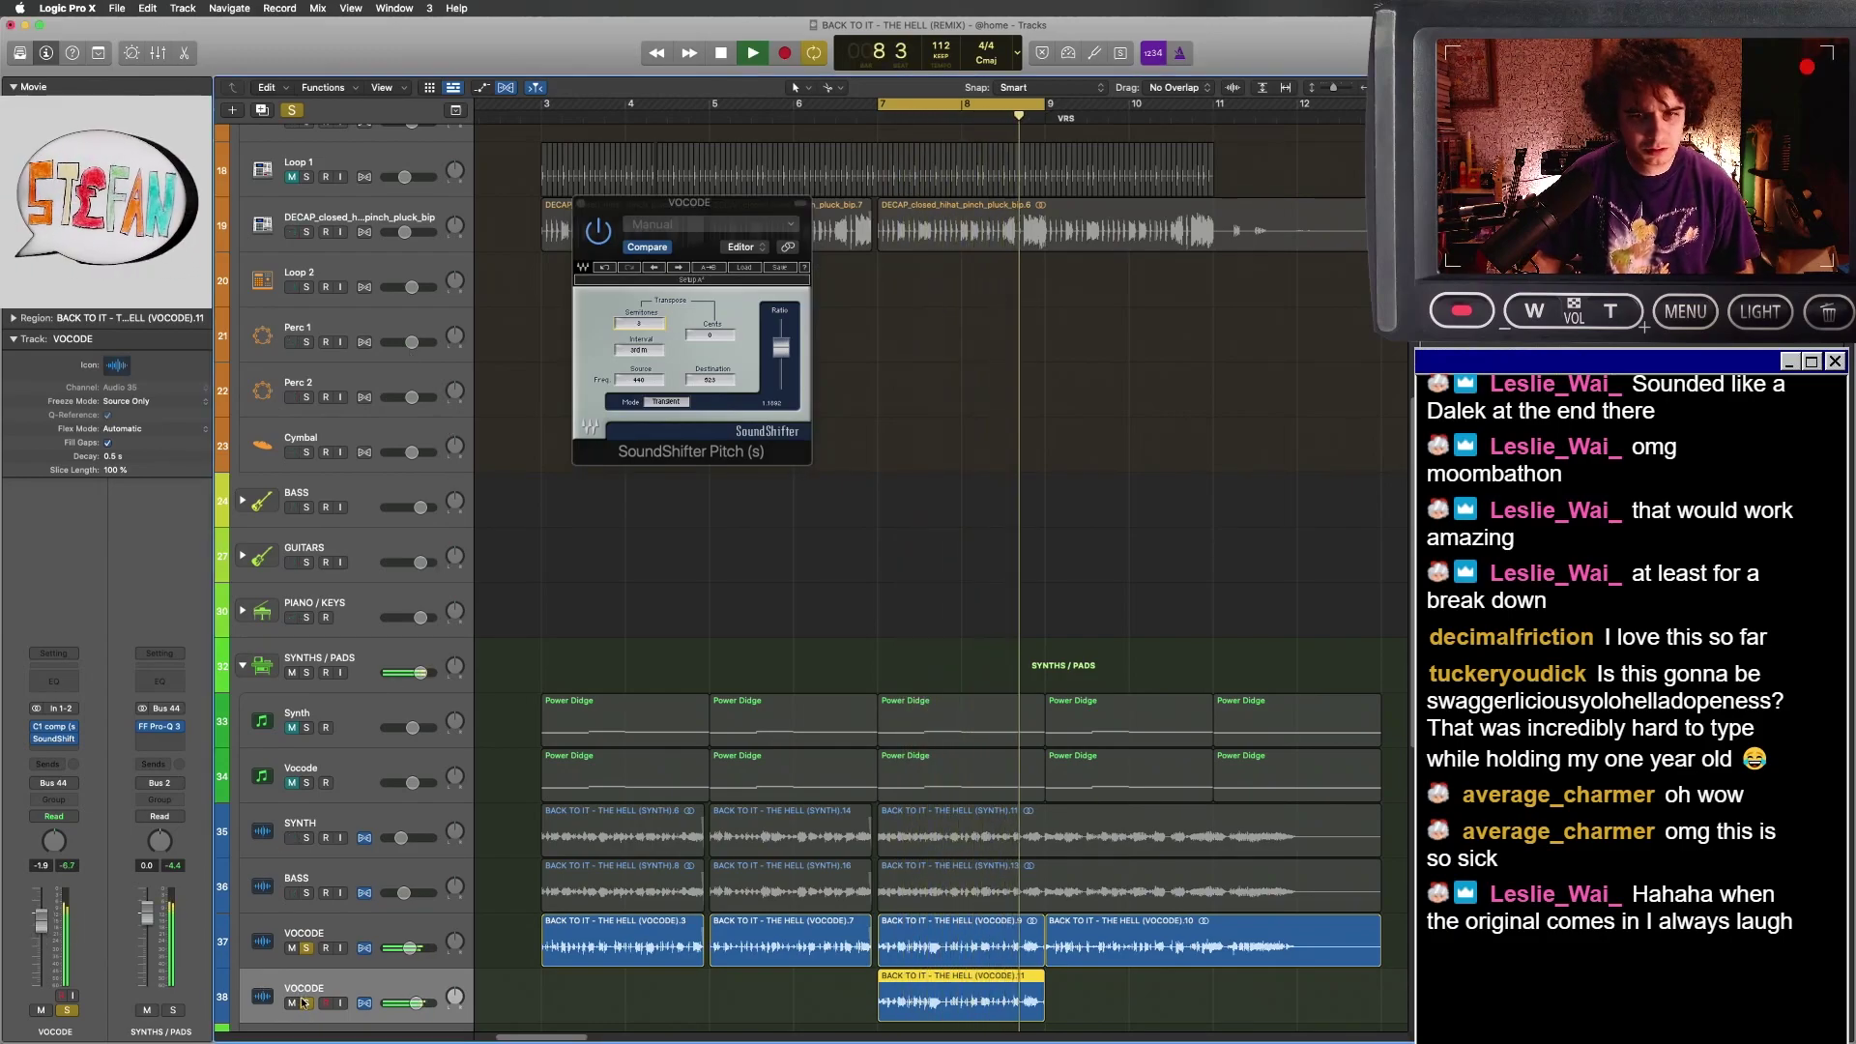
{"action": "left_click", "coordinate": [306, 1003]}
{"action": "left_click_drag", "start_coordinate": [416, 1003], "coordinate": [420, 1003]}
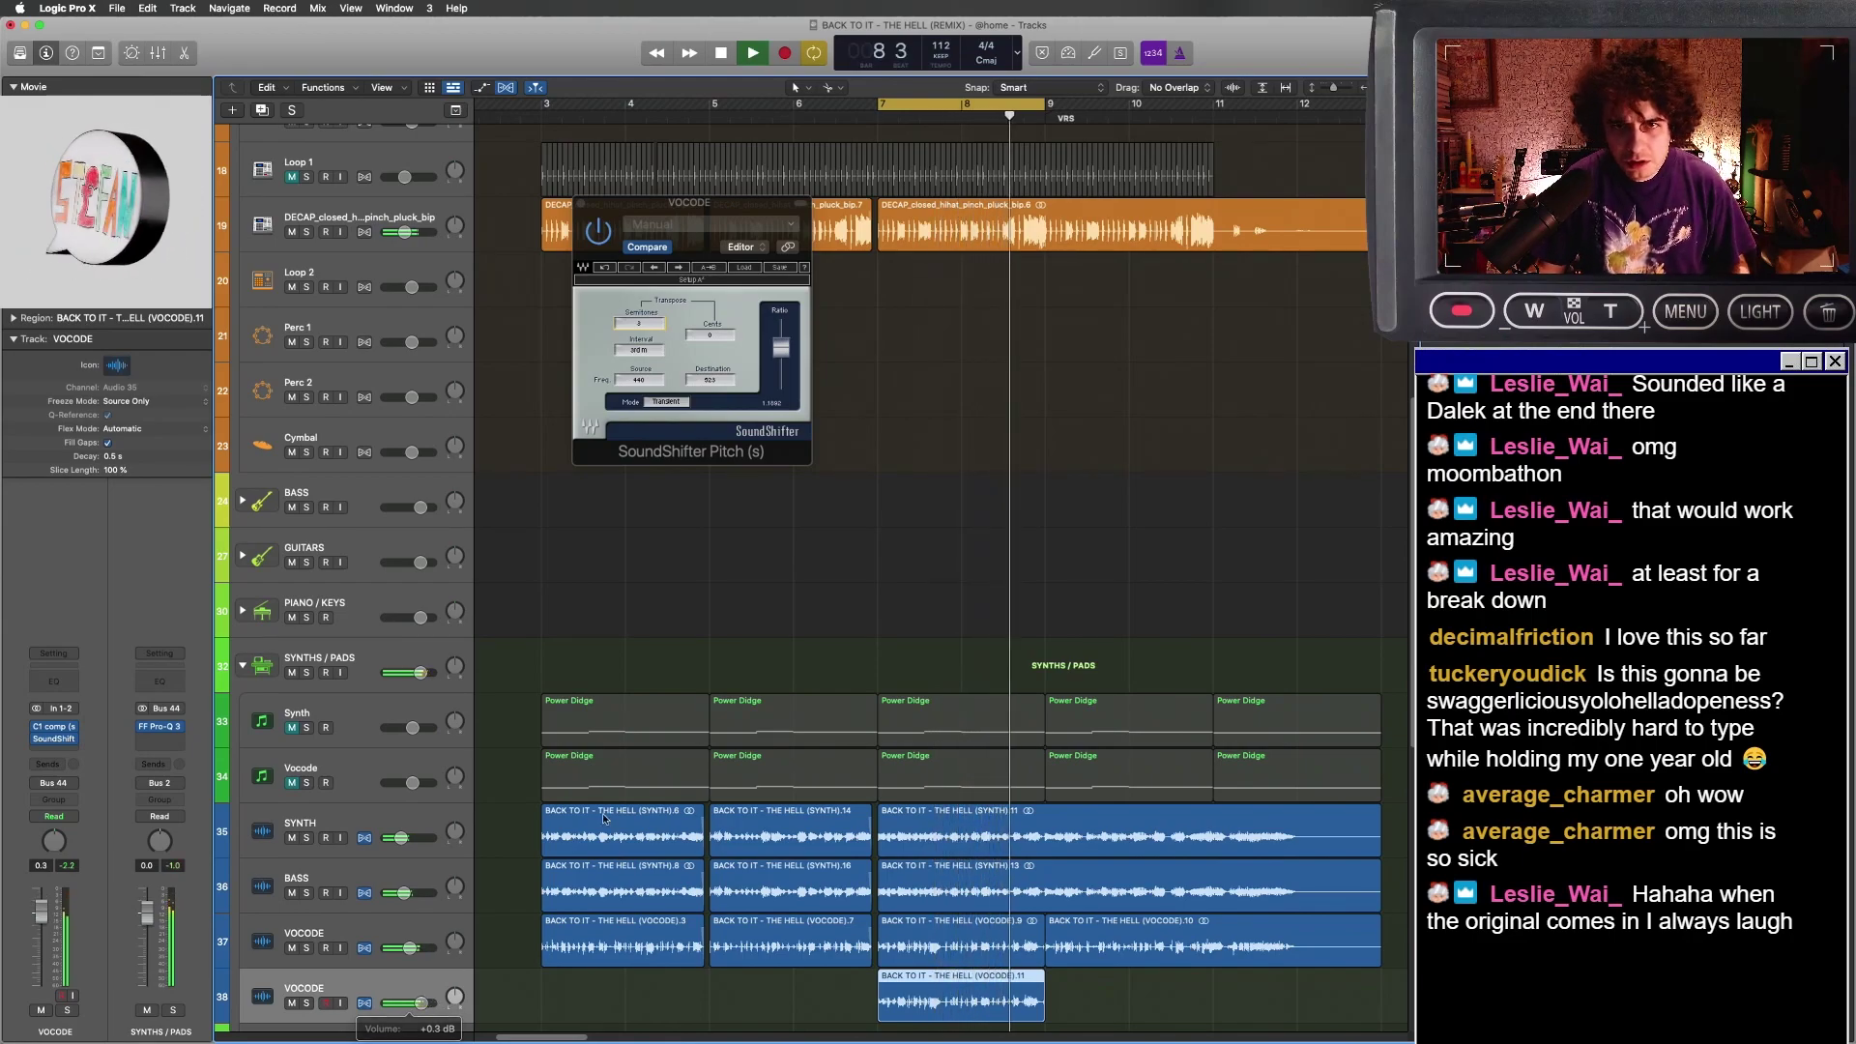
- Cut a gap in the SYNTH, BASS and both VOCODE audio regions just before bar 9 and fill it with a looped vocal sample slice
{"action": "left_click", "coordinate": [896, 855], "text": "super"}
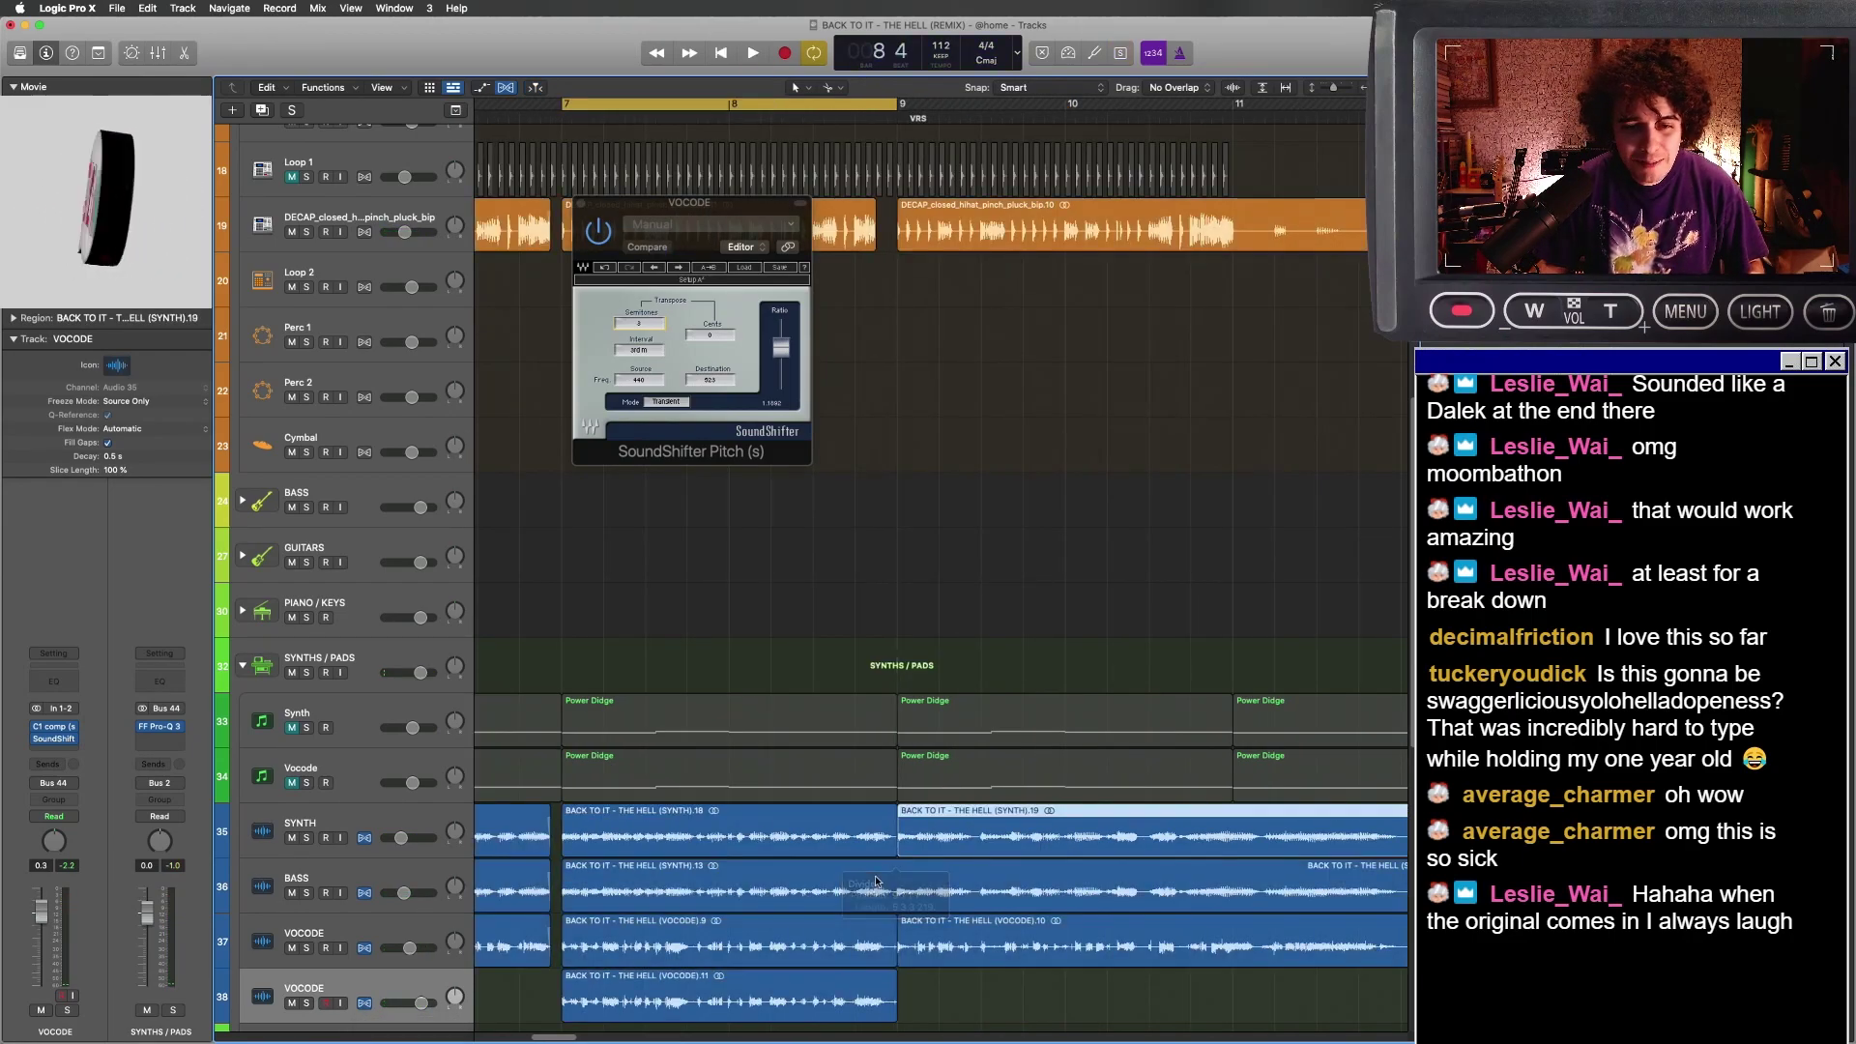
{"action": "scroll", "coordinate": [876, 880], "scroll_direction": "down", "scroll_amount": 3}
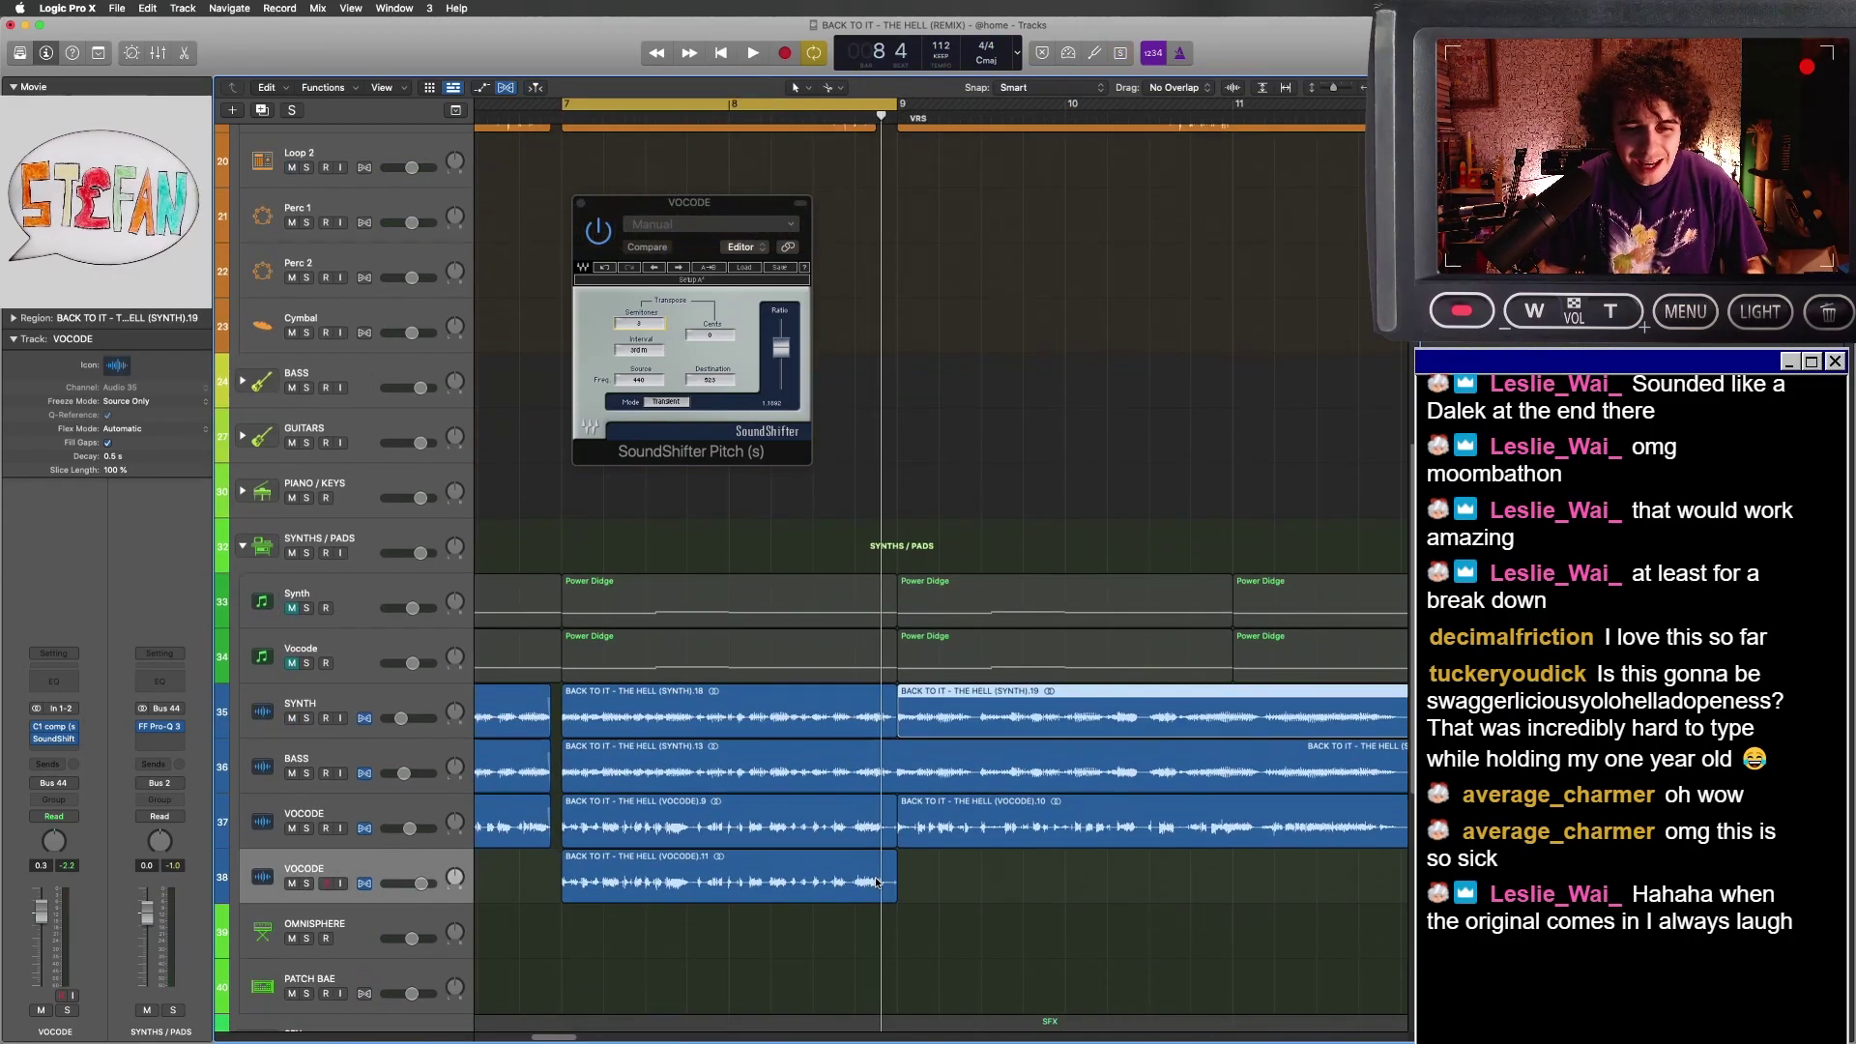
{"action": "left_click_drag", "start_coordinate": [863, 923], "coordinate": [860, 723]}
{"action": "left_click", "coordinate": [894, 770], "text": "super"}
{"action": "left_click_drag", "start_coordinate": [825, 944], "coordinate": [863, 718]}
{"action": "left_click", "coordinate": [875, 729], "text": "super"}
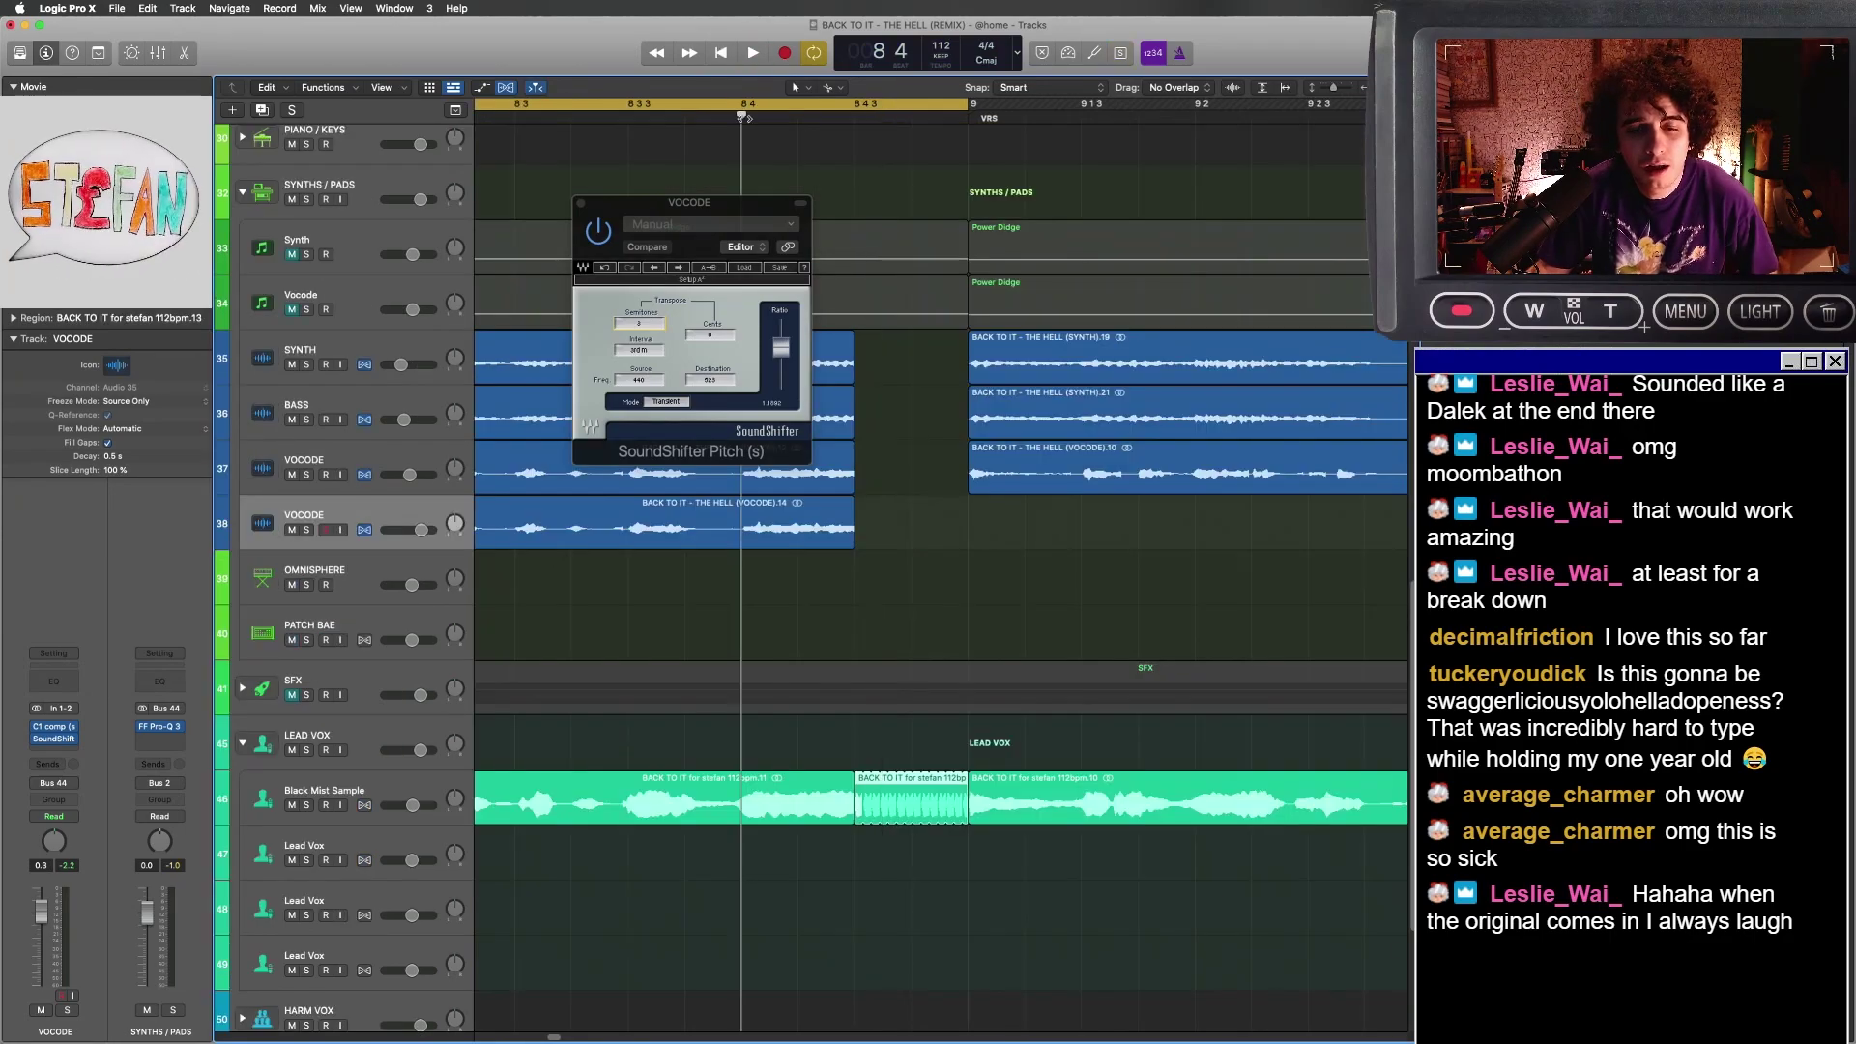
{"action": "key", "text": "space"}
{"action": "key", "text": "z"}
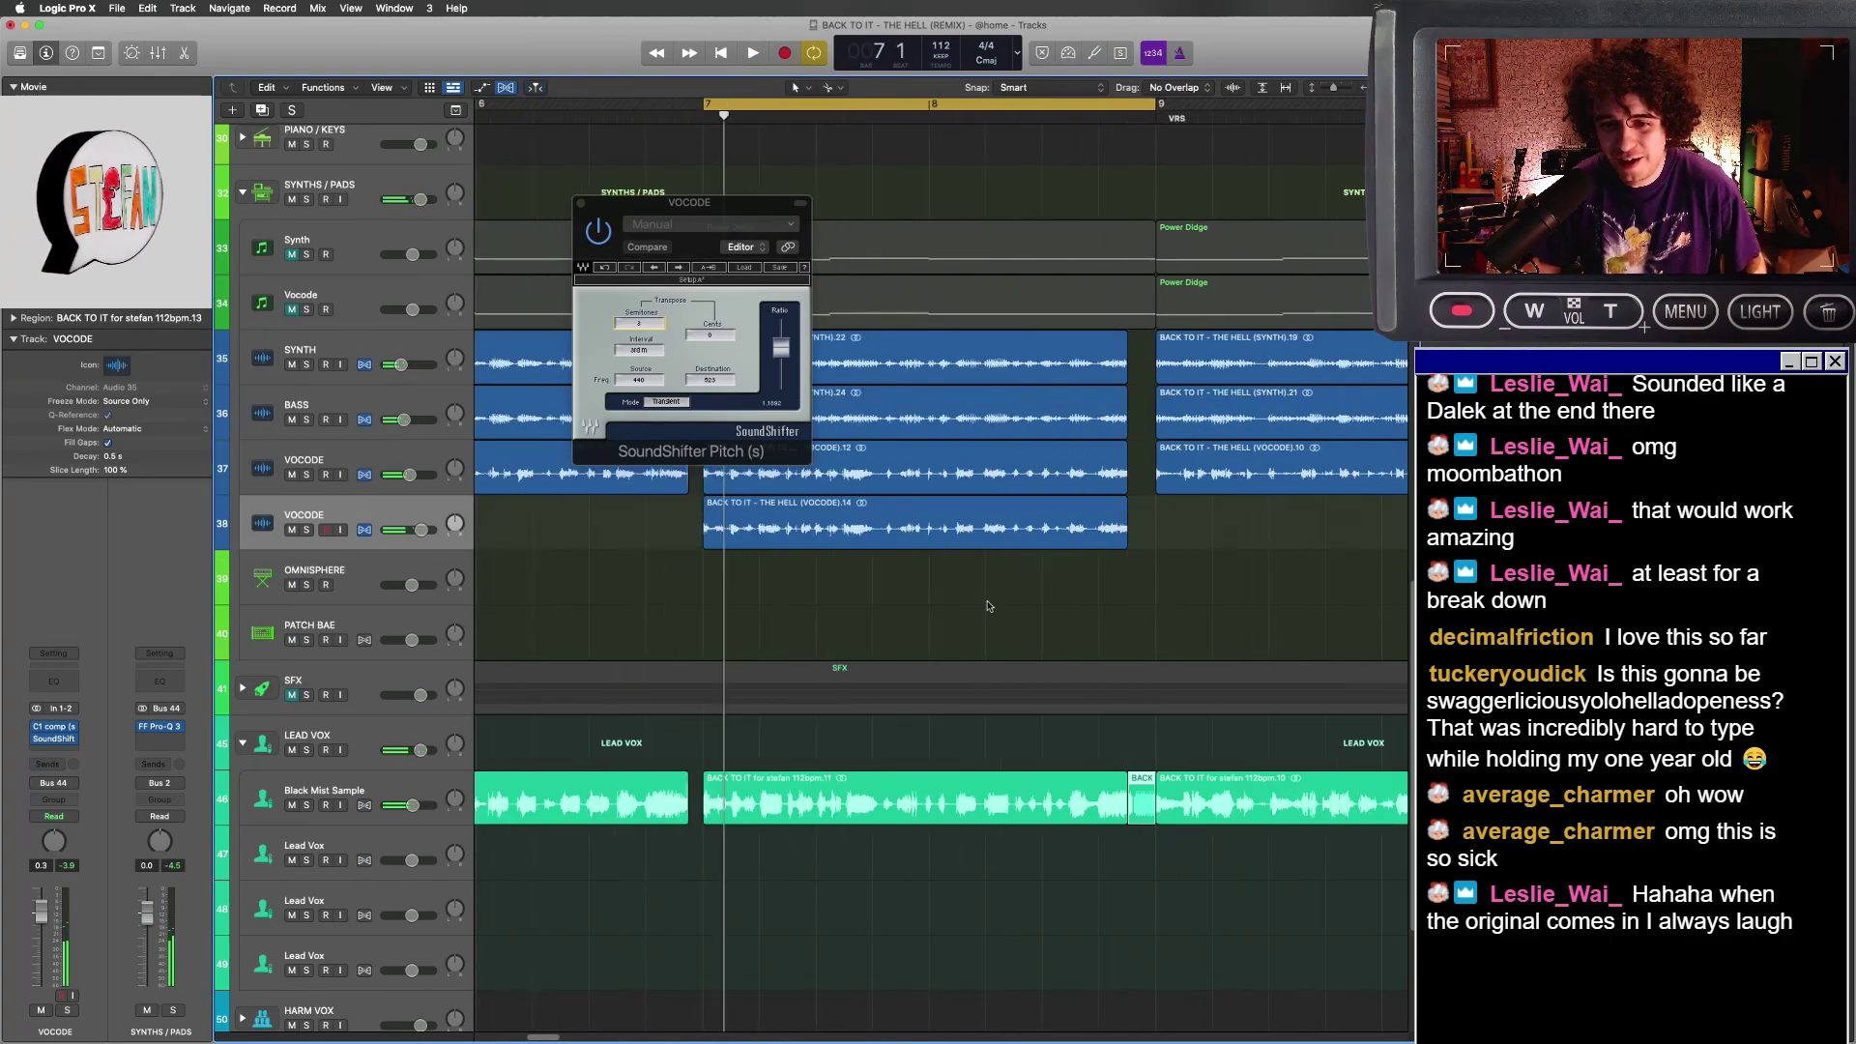
{"action": "key", "text": "space"}
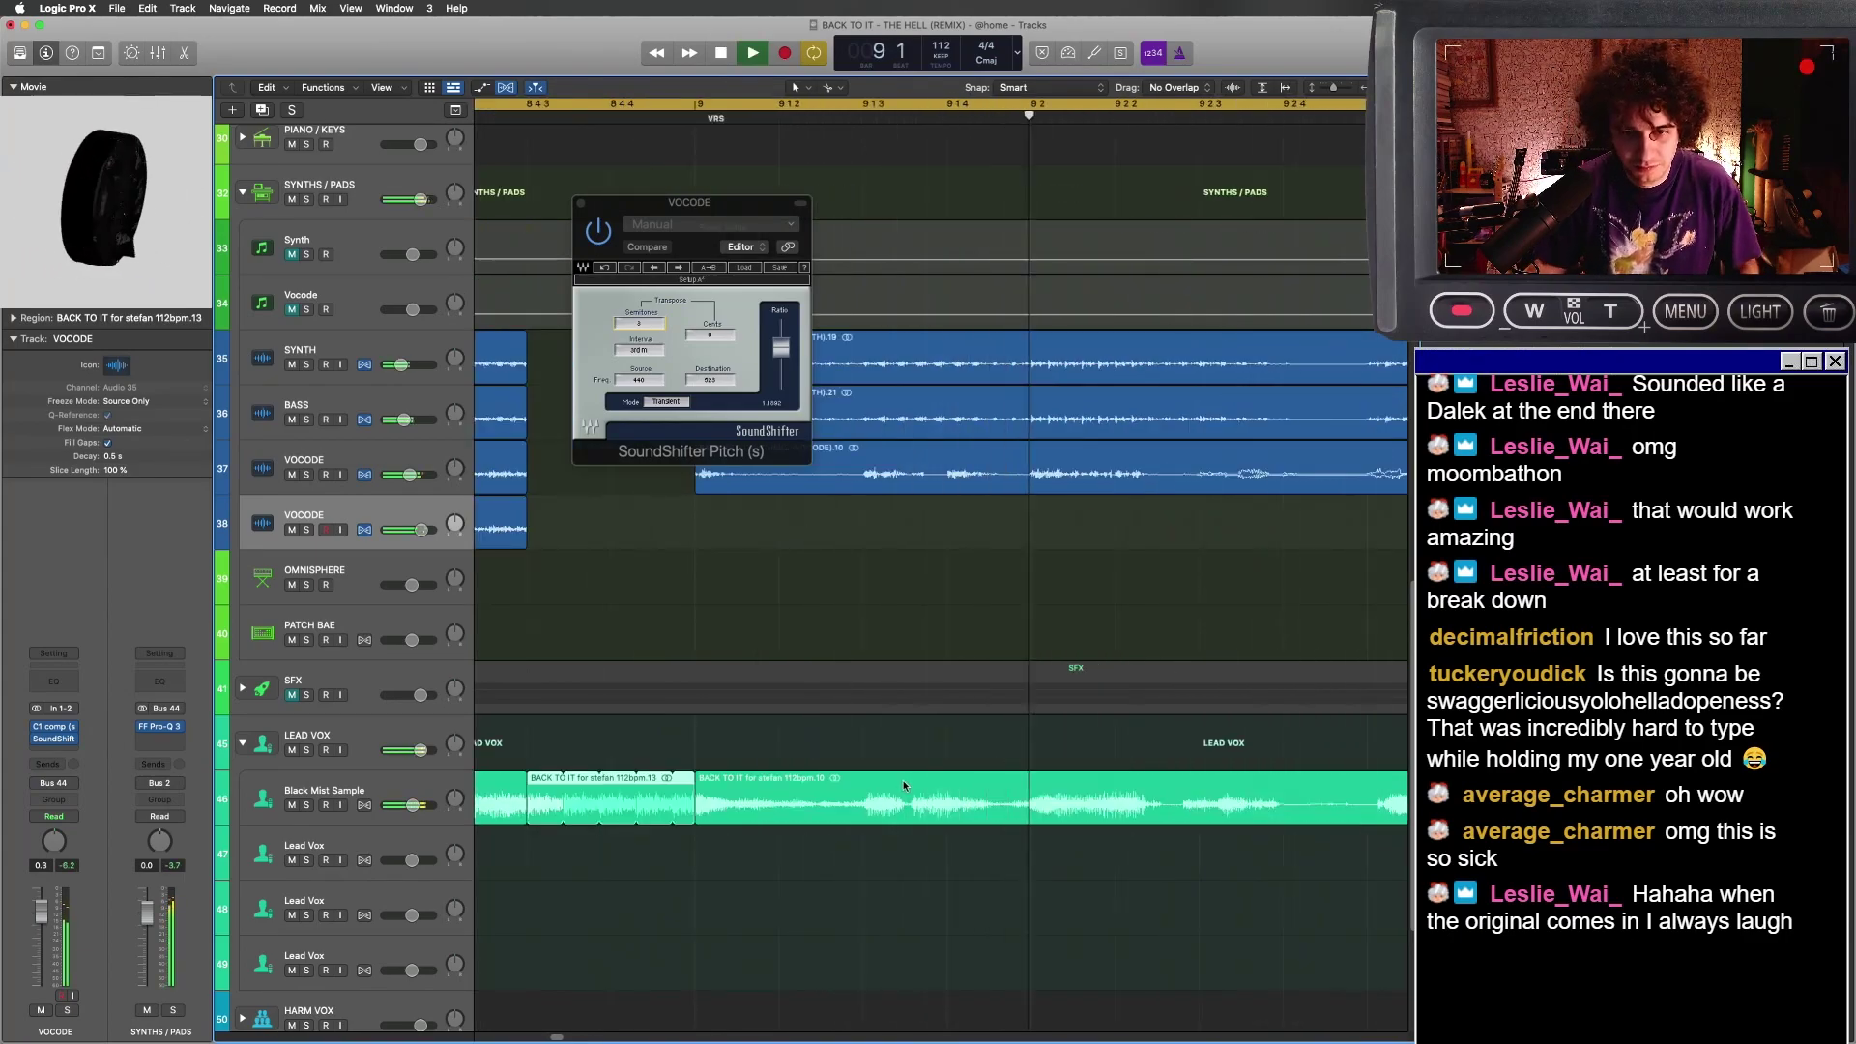
- Cut two short gaps in bar 9 of the SYNTH, BASS and VOCODE audio regions and play the passage
{"action": "key", "text": "super+Left"}
{"action": "key", "text": "super+Left"}
{"action": "key", "text": "super+Left"}
{"action": "key", "text": "super+Left"}
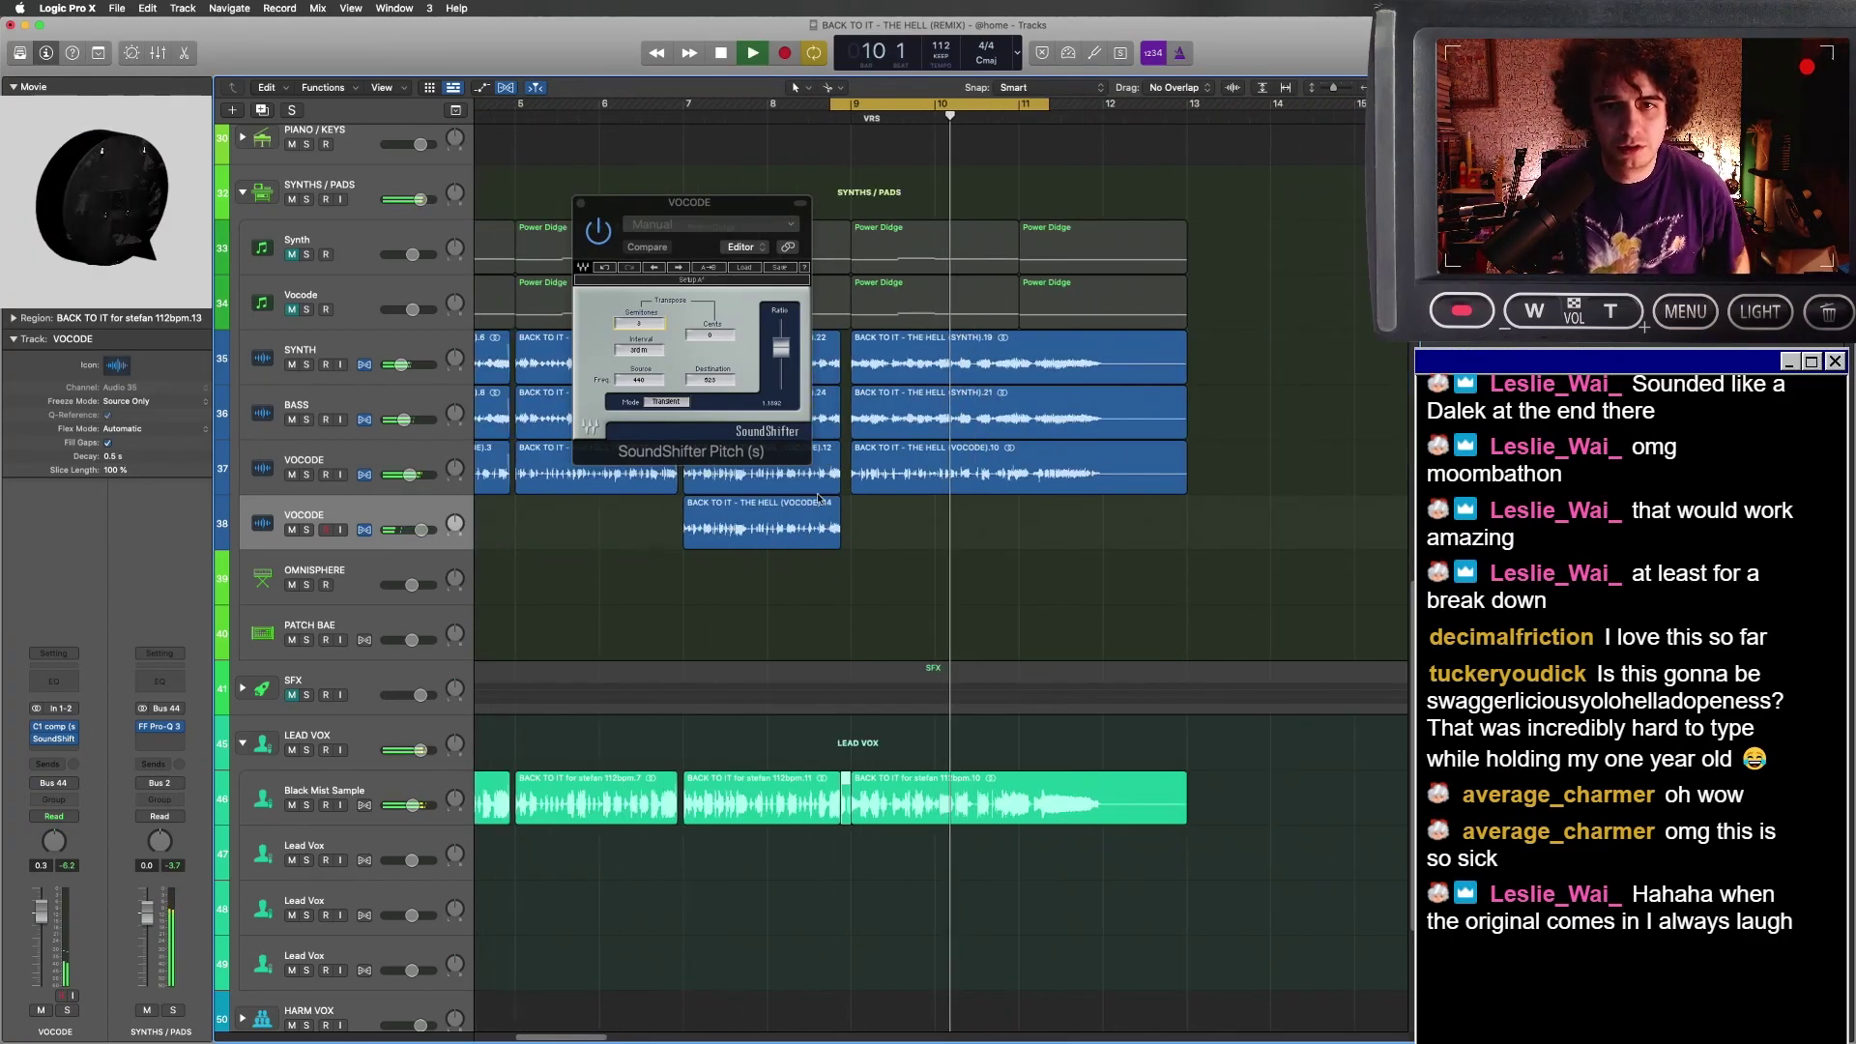
{"action": "scroll", "coordinate": [920, 433], "scroll_direction": "up", "scroll_amount": 5}
{"action": "key", "text": "super+Right"}
{"action": "key", "text": "super+Right"}
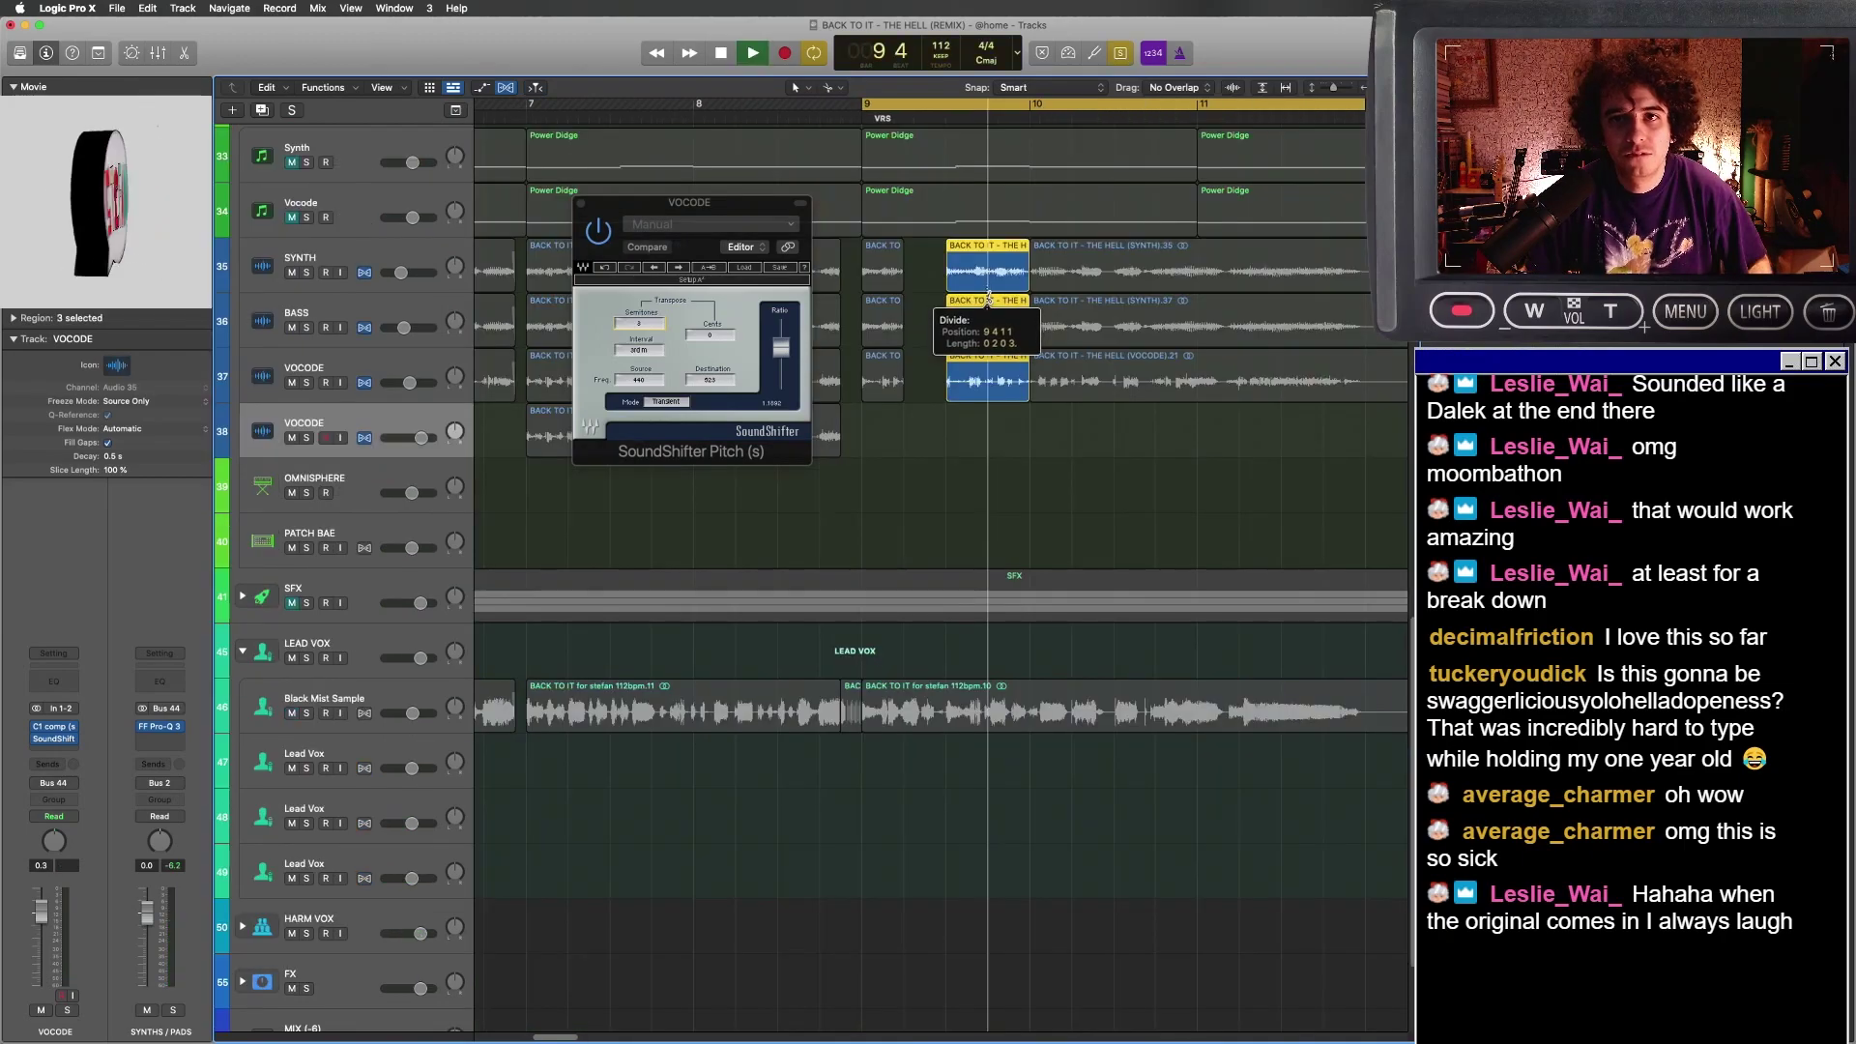
{"action": "key", "text": "space"}
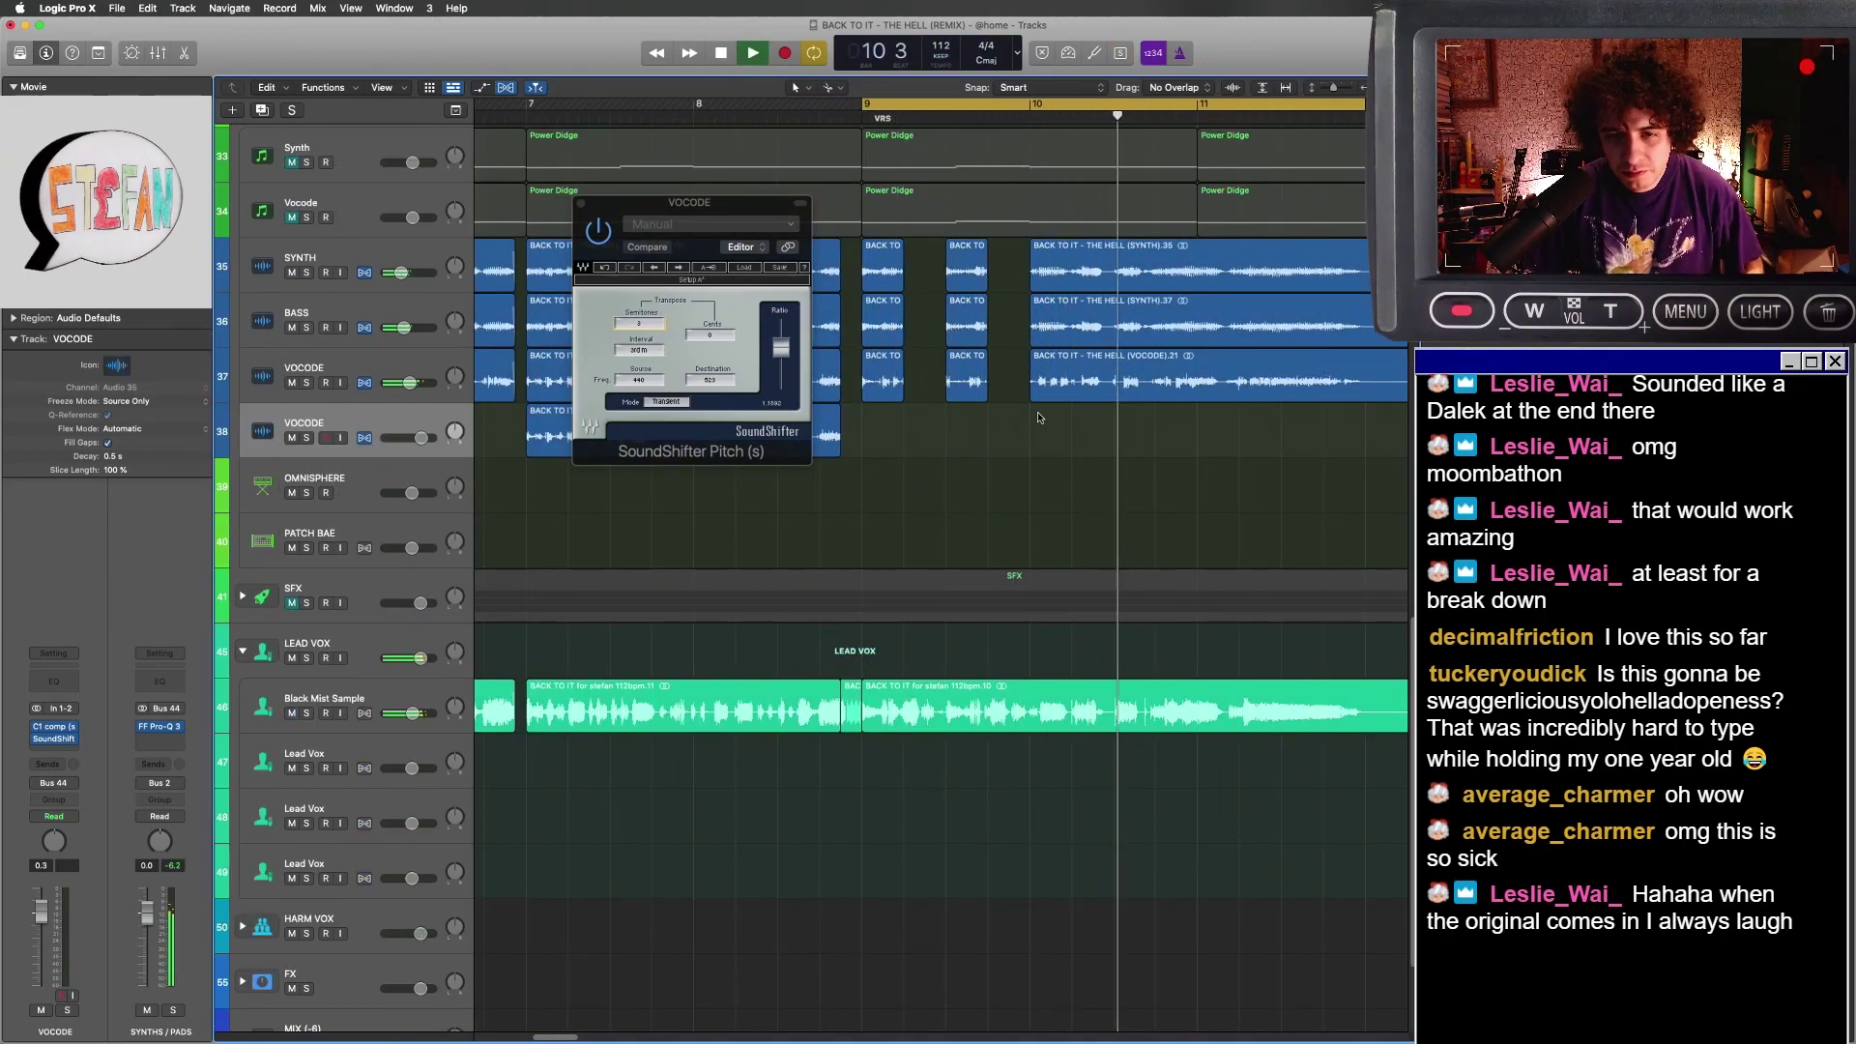
- Chop the Black Mist Sample vocal in bar 10 into short looped stutter slices and play the passage
{"action": "scroll", "coordinate": [1015, 368], "scroll_direction": "up", "scroll_amount": 10}
{"action": "scroll", "coordinate": [1036, 410], "scroll_direction": "up", "scroll_amount": 1}
{"action": "key", "text": "space"}
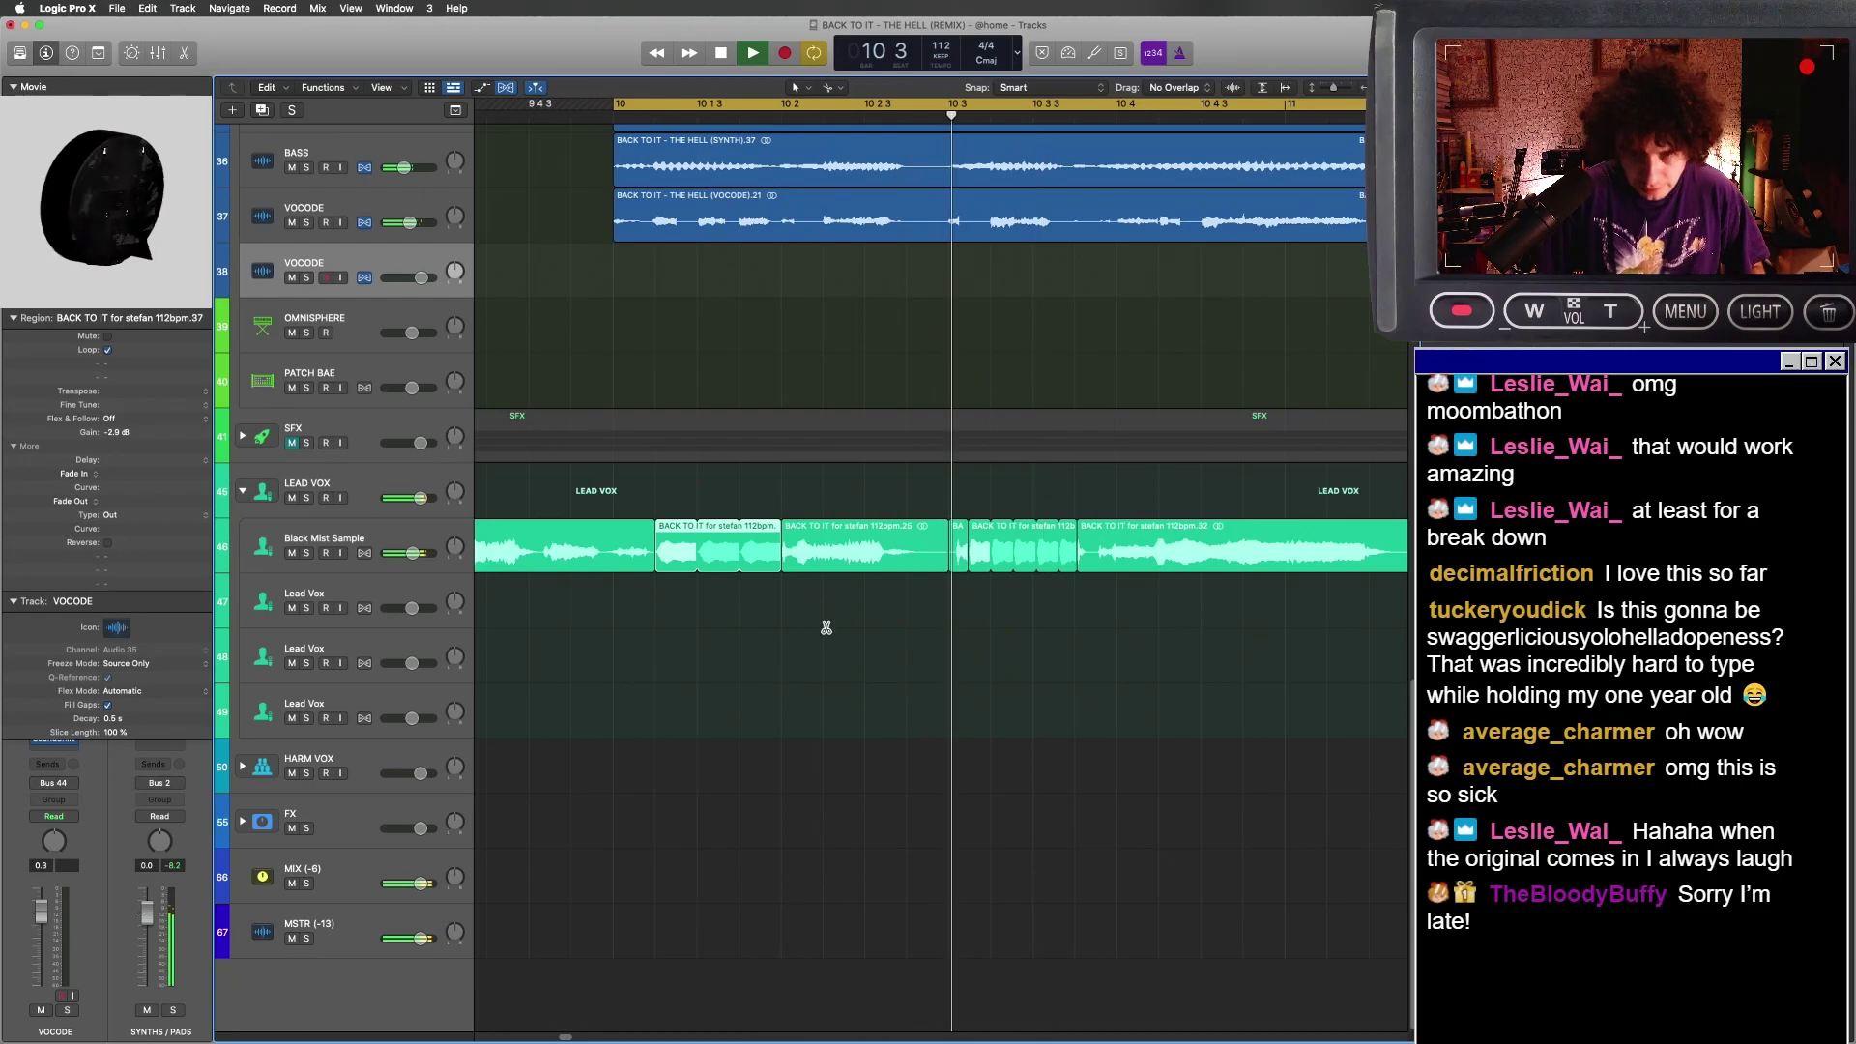
{"action": "key", "text": "super+Left"}
{"action": "key", "text": "super+Left"}
{"action": "key", "text": "super+Left"}
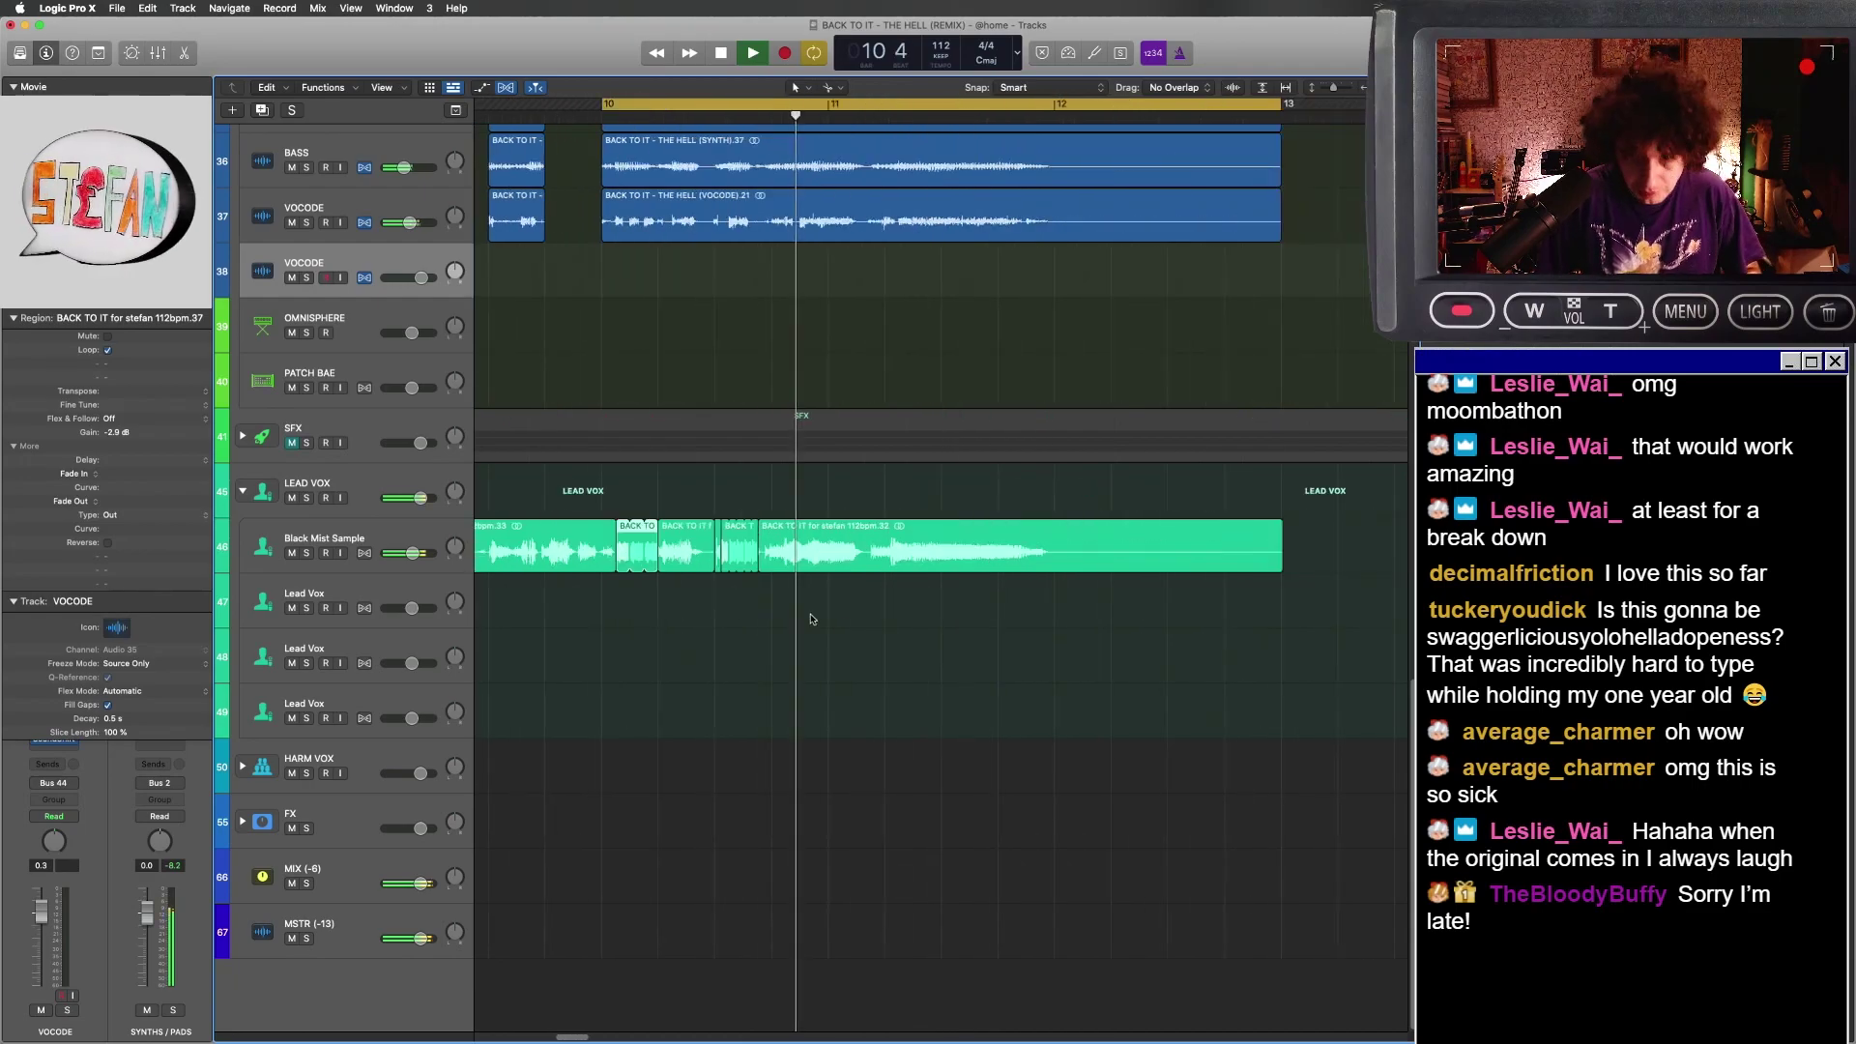
{"action": "key", "text": "super+Left"}
{"action": "key", "text": "super+Left"}
{"action": "key", "text": "super+Left"}
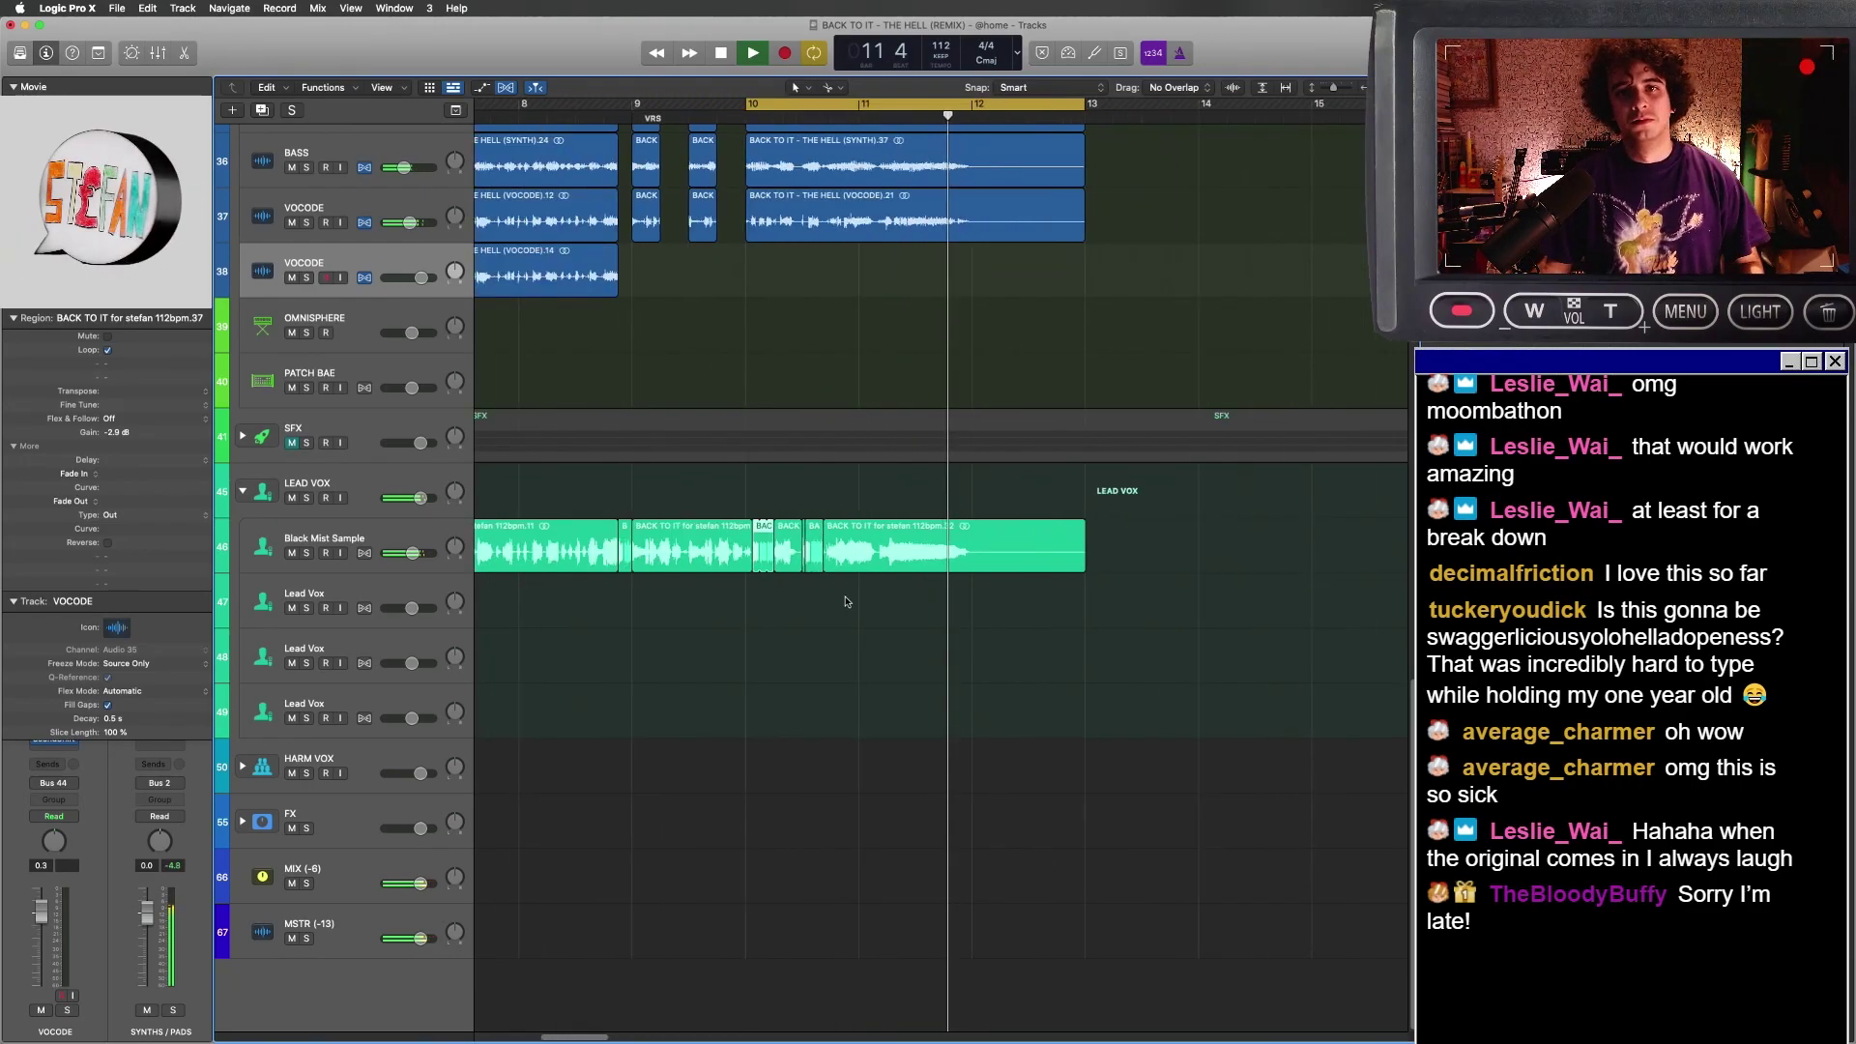
- Play the intro from bar 1 to hear where the vocal phrases fall
{"action": "scroll", "coordinate": [845, 600], "scroll_direction": "up", "scroll_amount": 5}
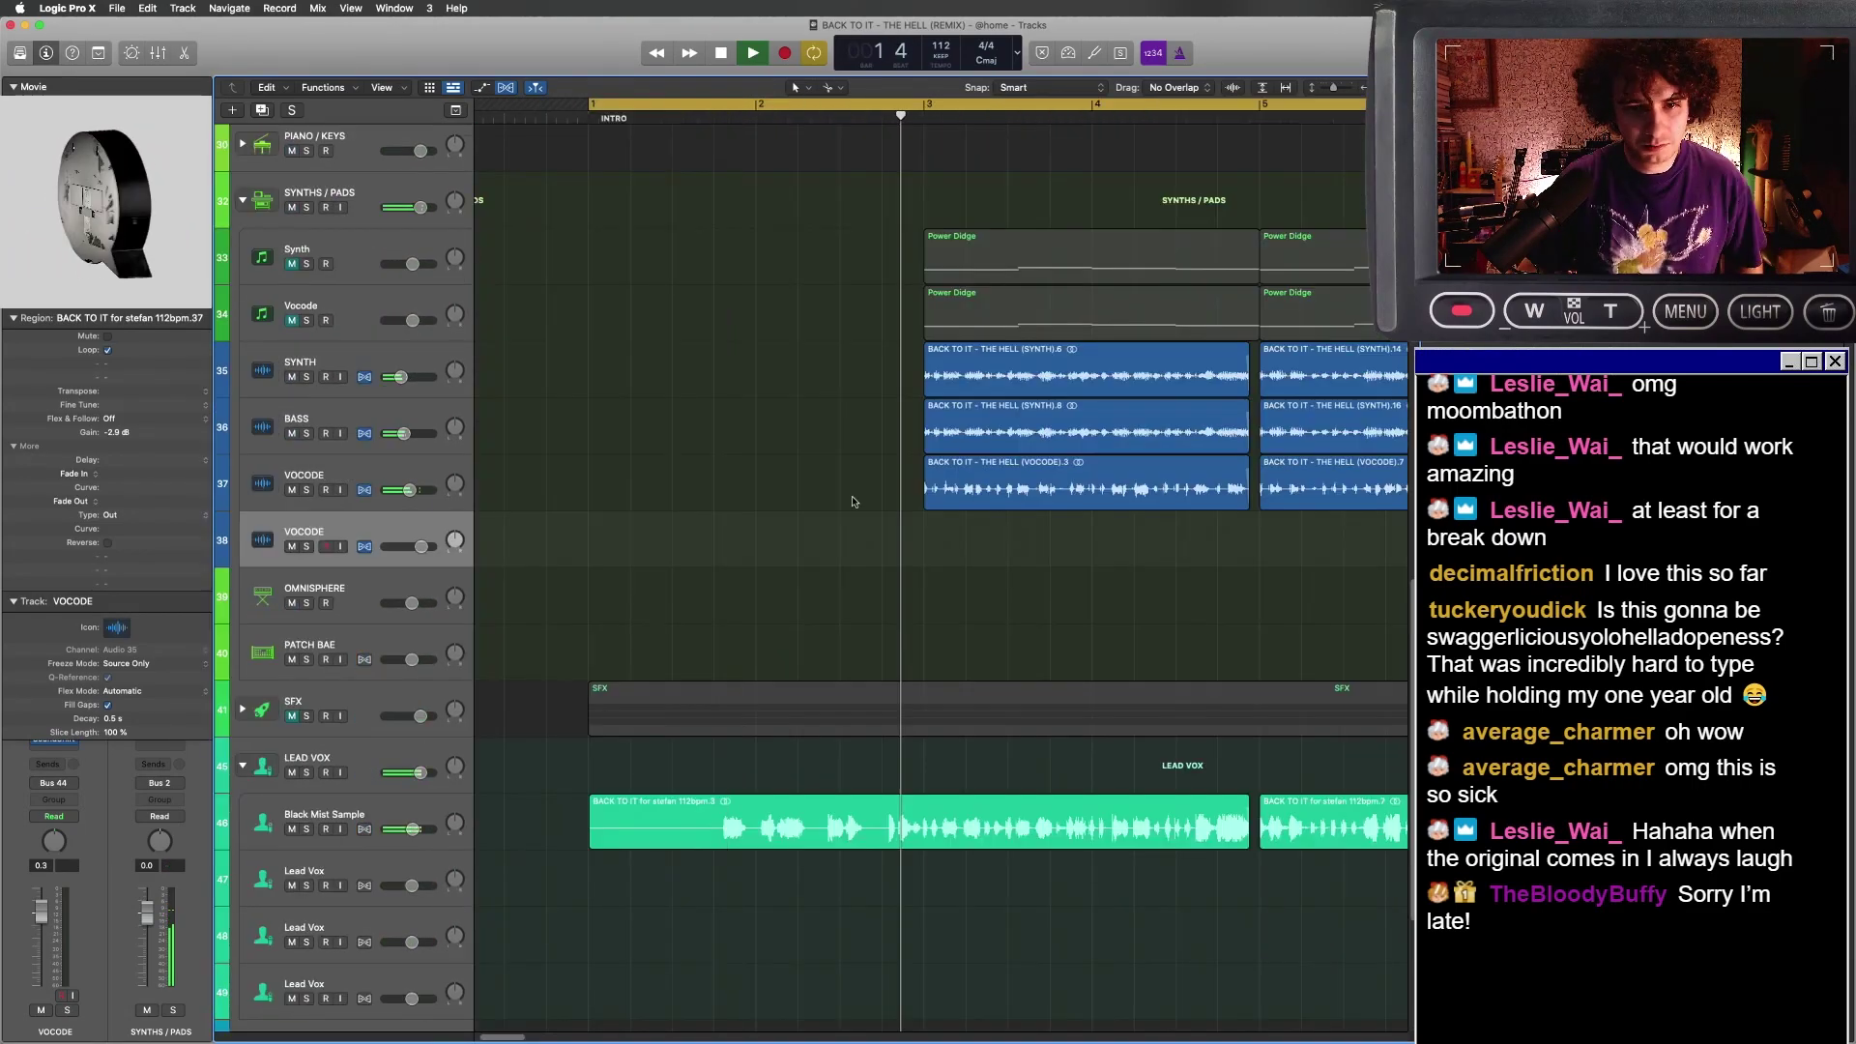
{"action": "key", "text": "super+Right"}
{"action": "key", "text": "super+Right"}
{"action": "key", "text": "super+Right"}
{"action": "key", "text": "space"}
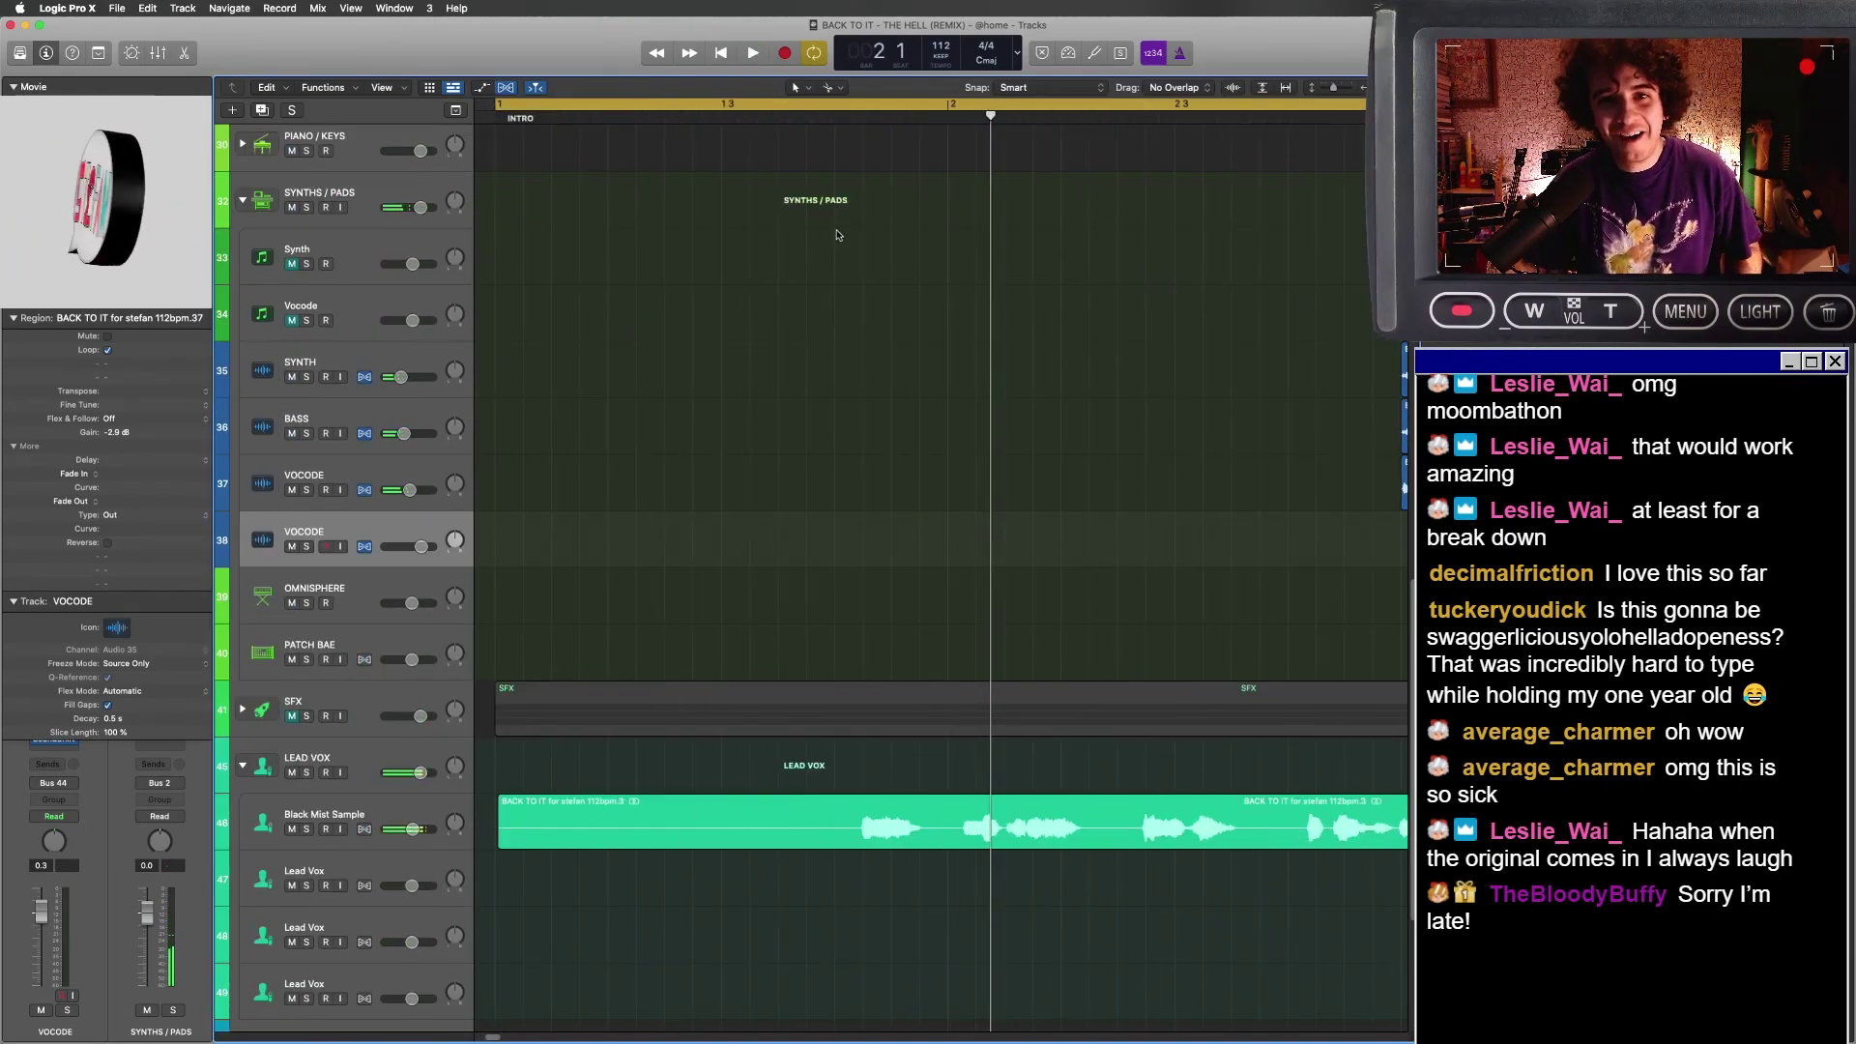
- Place kick and snare hits in the intro before bar 3, following the vocal phrases, and play the result
{"action": "left_click_drag", "start_coordinate": [829, 115], "coordinate": [861, 132]}
{"action": "right_click", "coordinate": [858, 137]}
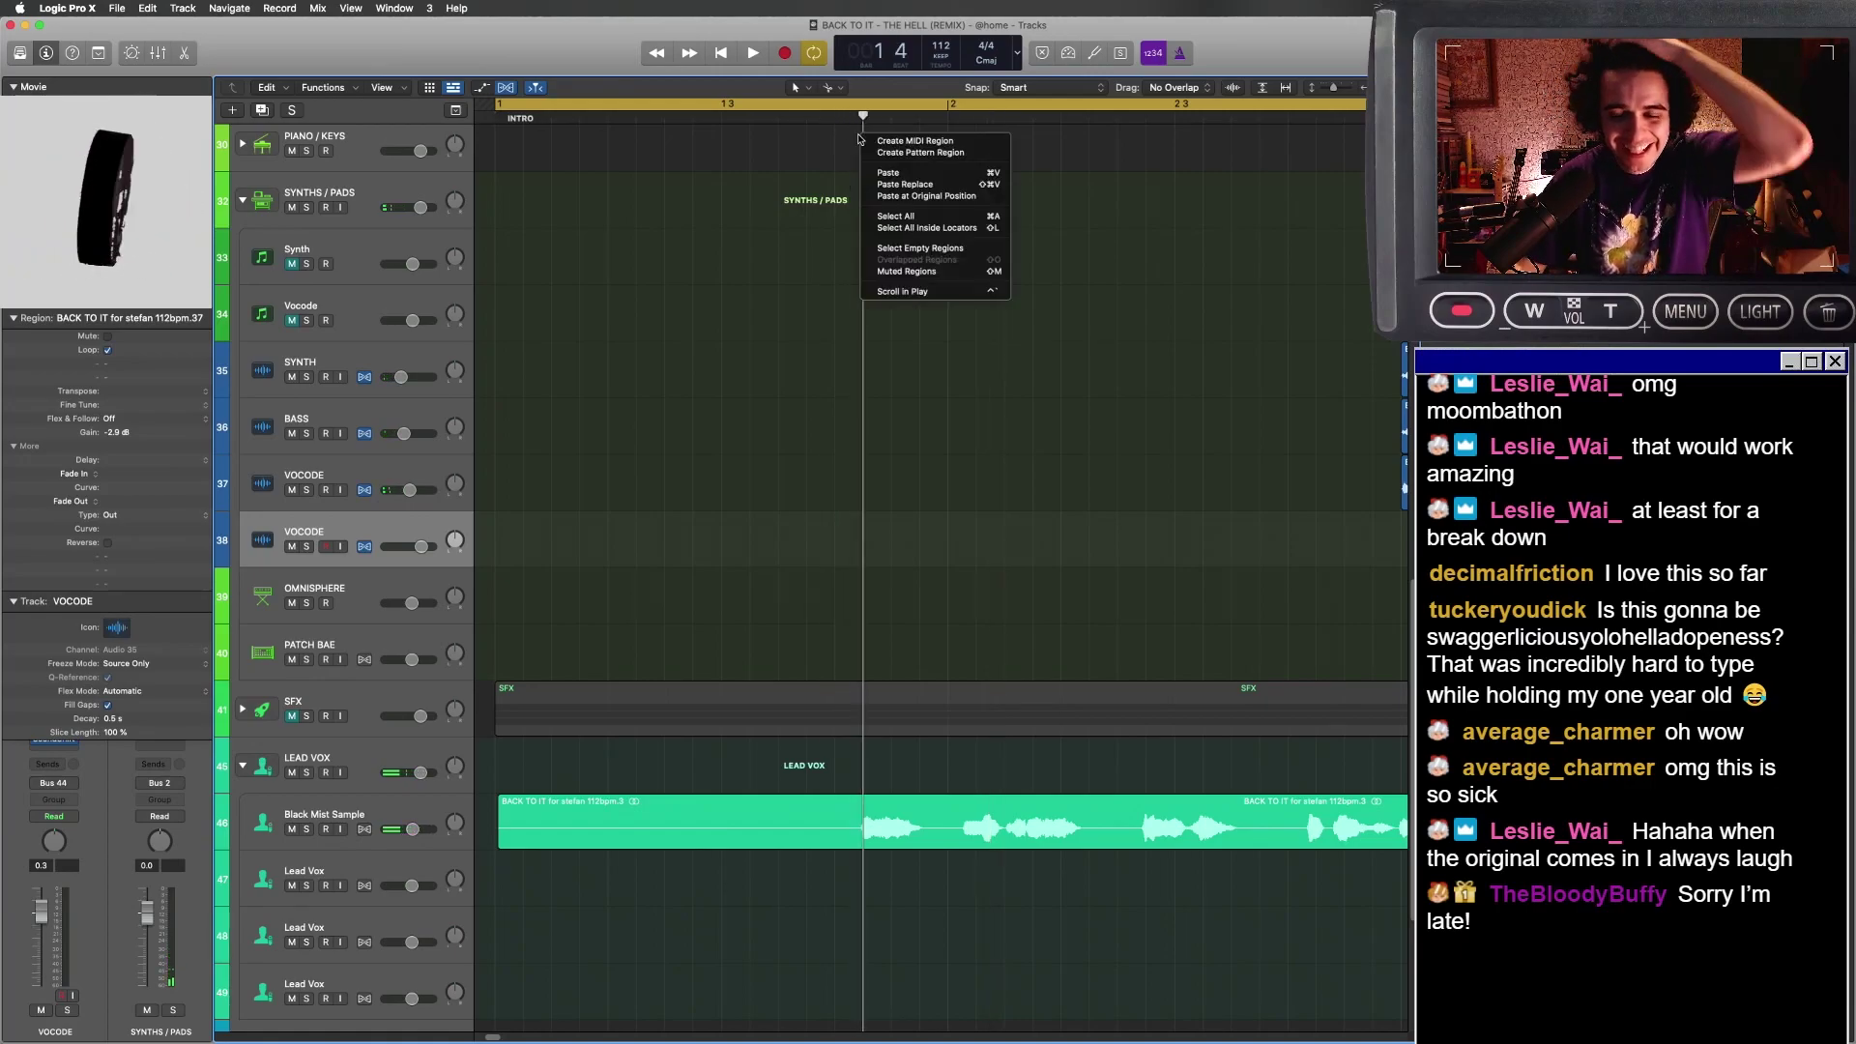
{"action": "left_click", "coordinate": [1003, 412]}
{"action": "key", "text": "super+Left"}
{"action": "key", "text": "super+Left"}
{"action": "key", "text": "super+Left"}
{"action": "scroll", "coordinate": [1023, 472], "scroll_direction": "up", "scroll_amount": 15}
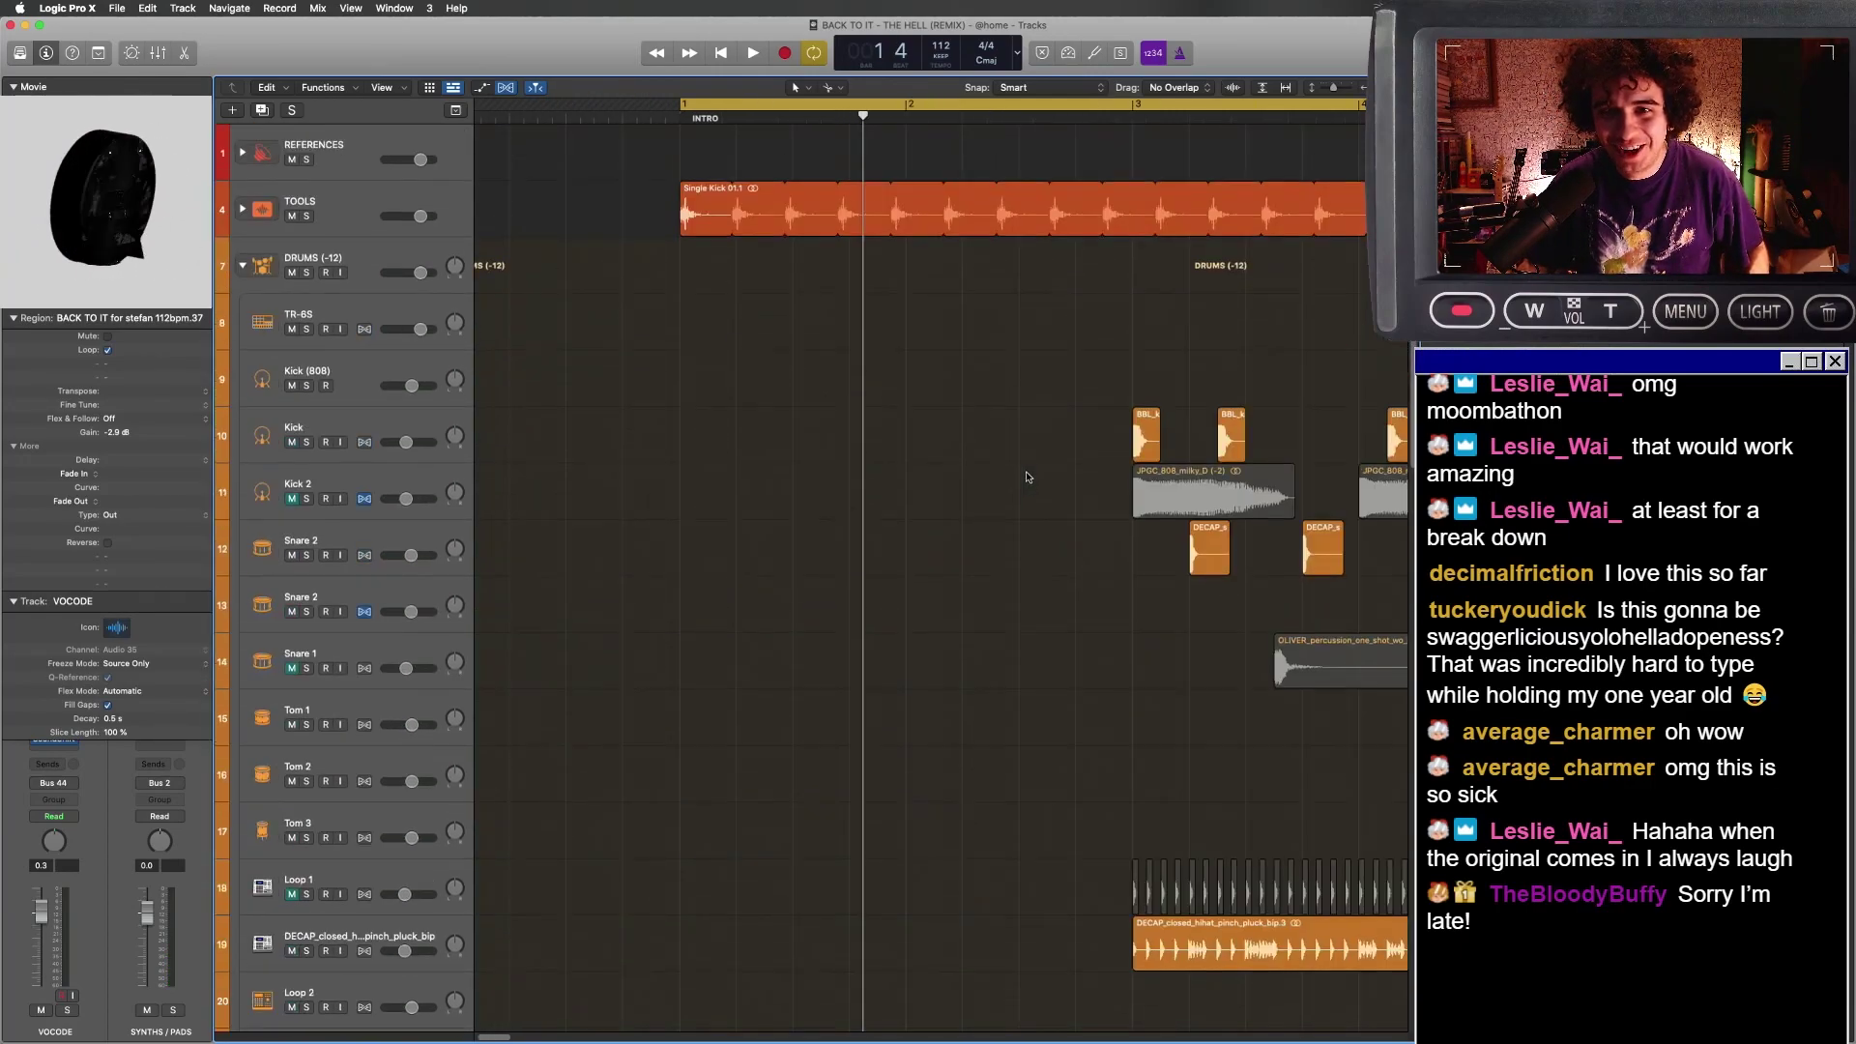
{"action": "left_click_drag", "start_coordinate": [1139, 374], "coordinate": [875, 386]}
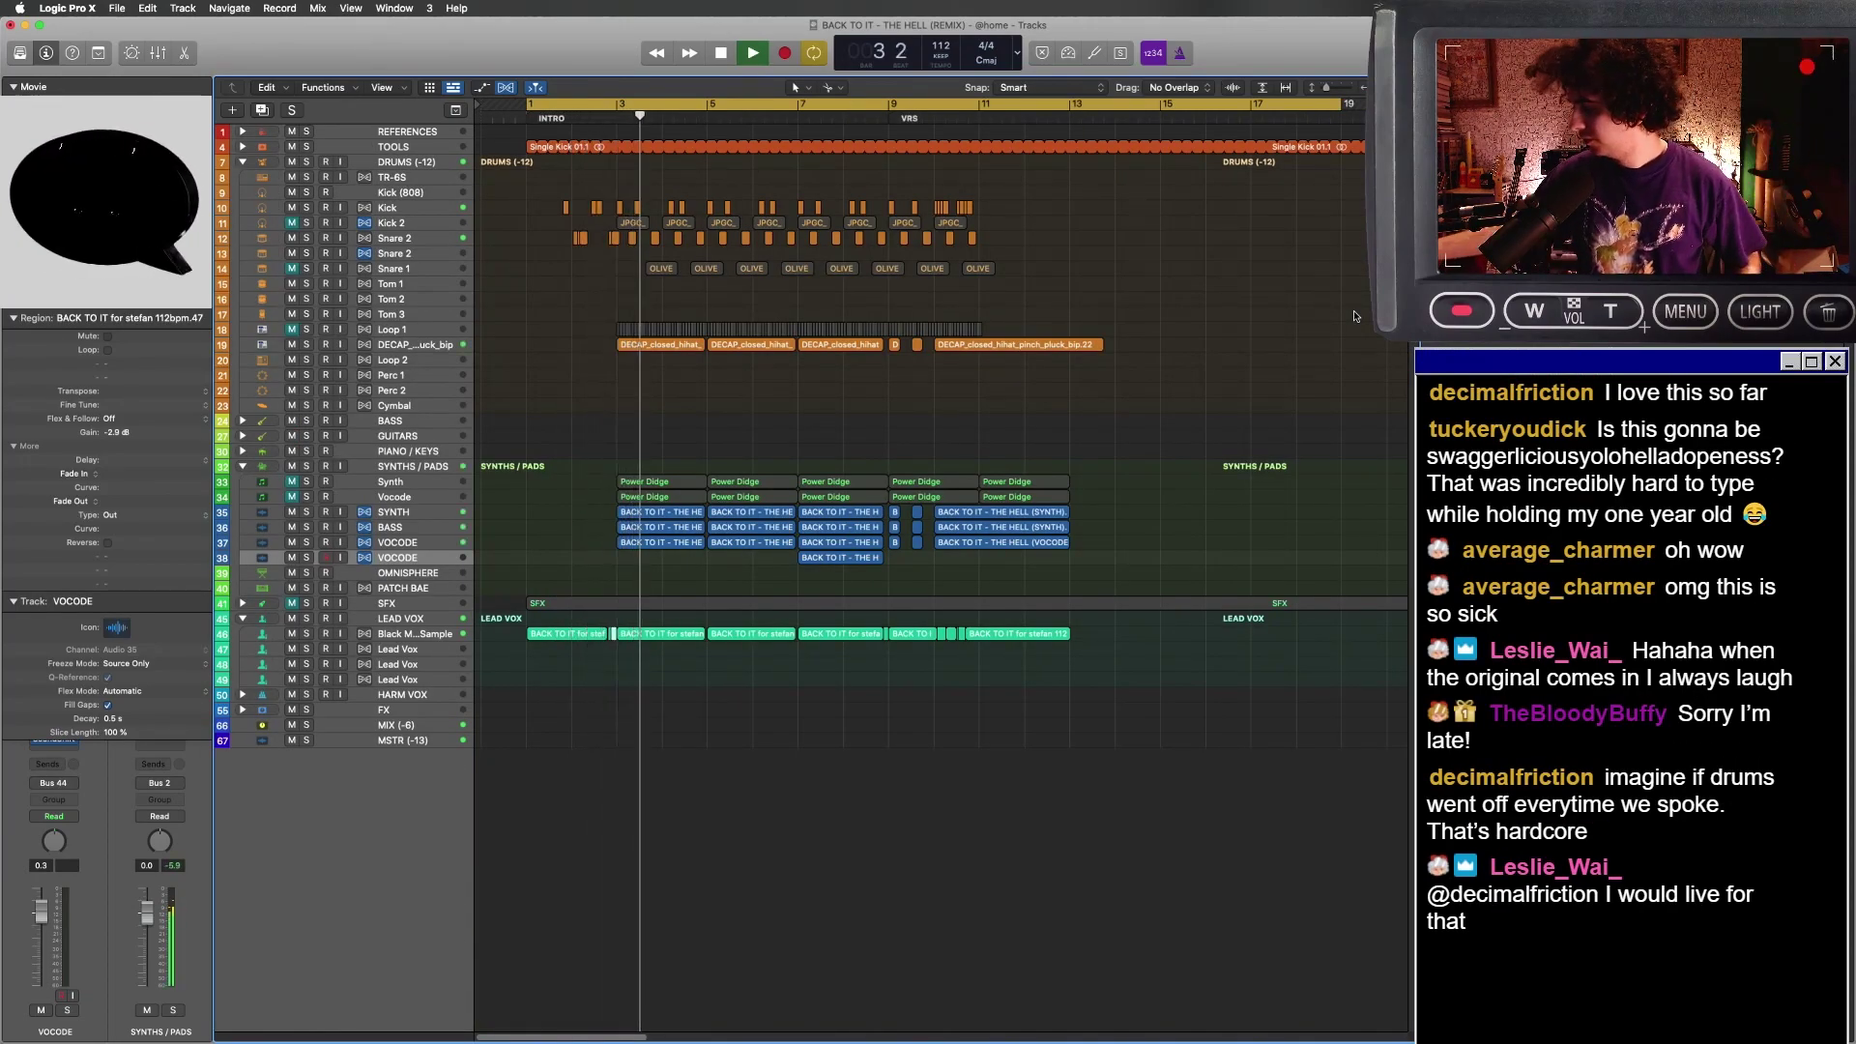
{"action": "key", "text": "space"}
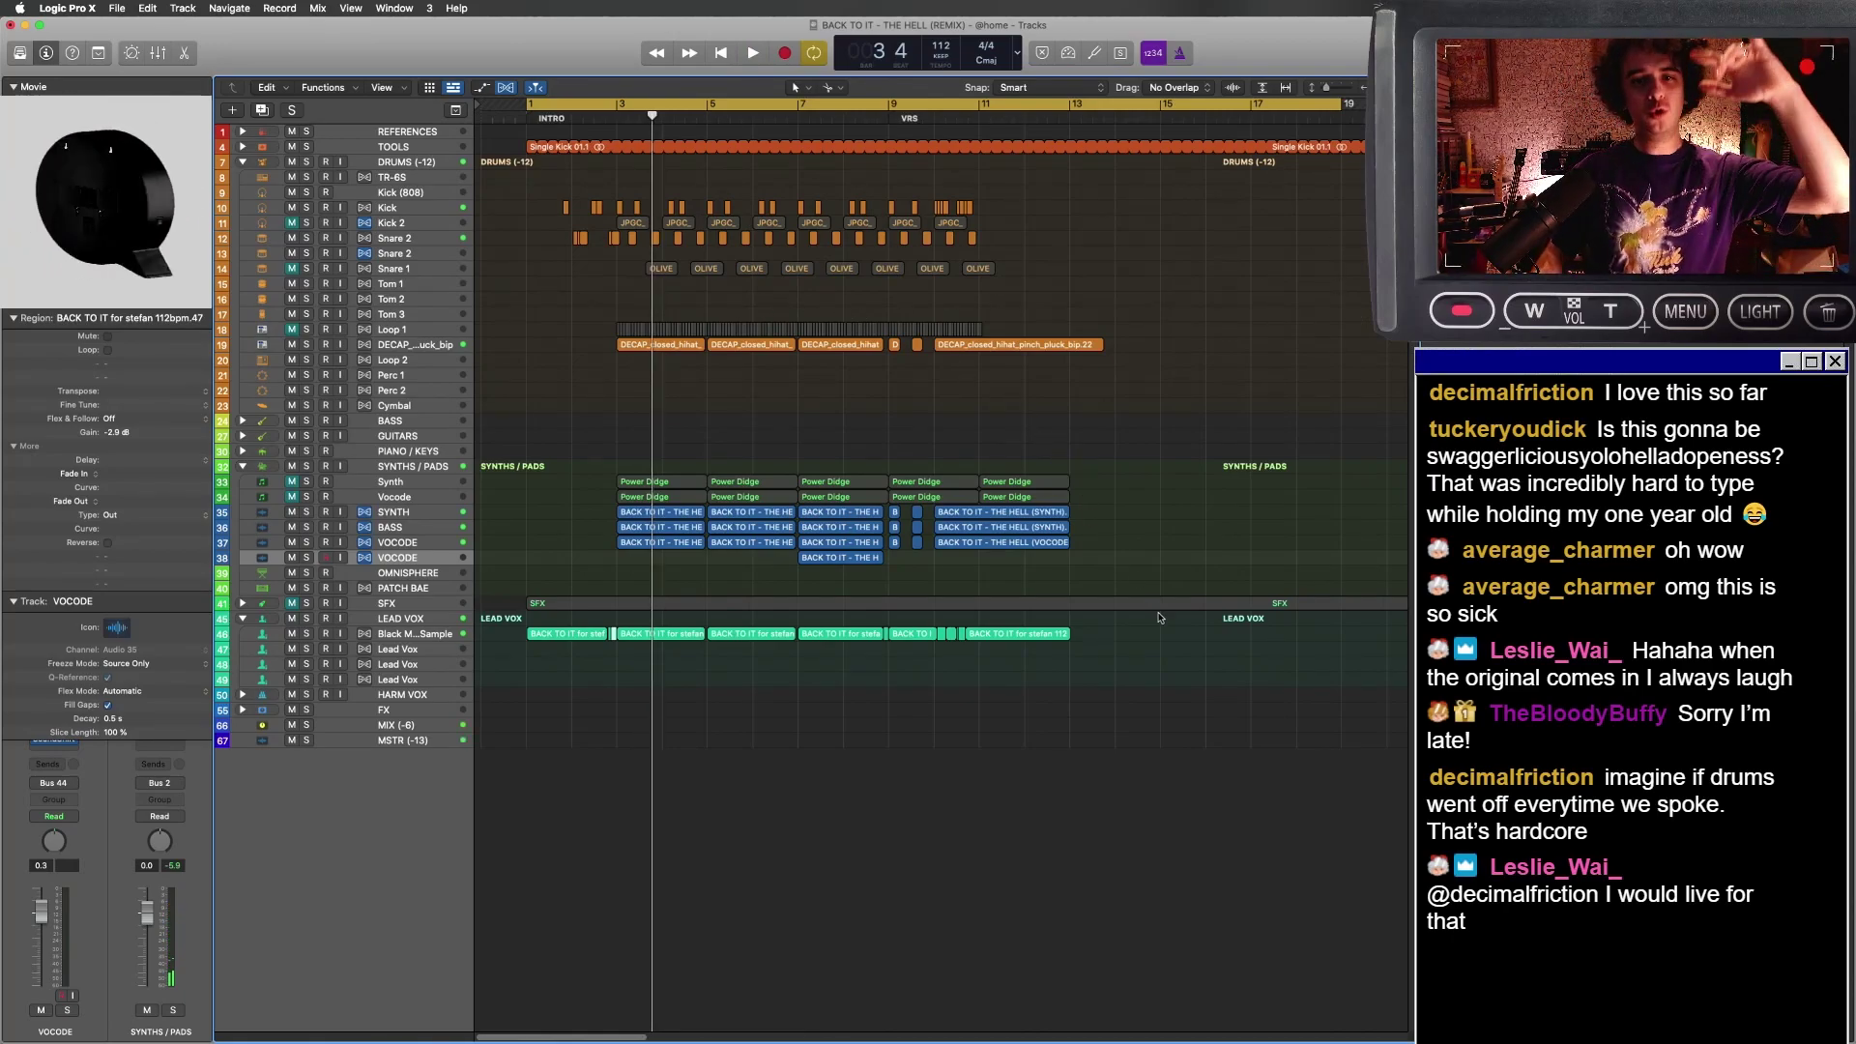
- Shift the arrangement from bar 3 two bars later and add a low-cut Snare 2 build-up in the opened space
{"action": "left_click_drag", "start_coordinate": [952, 653], "coordinate": [755, 604]}
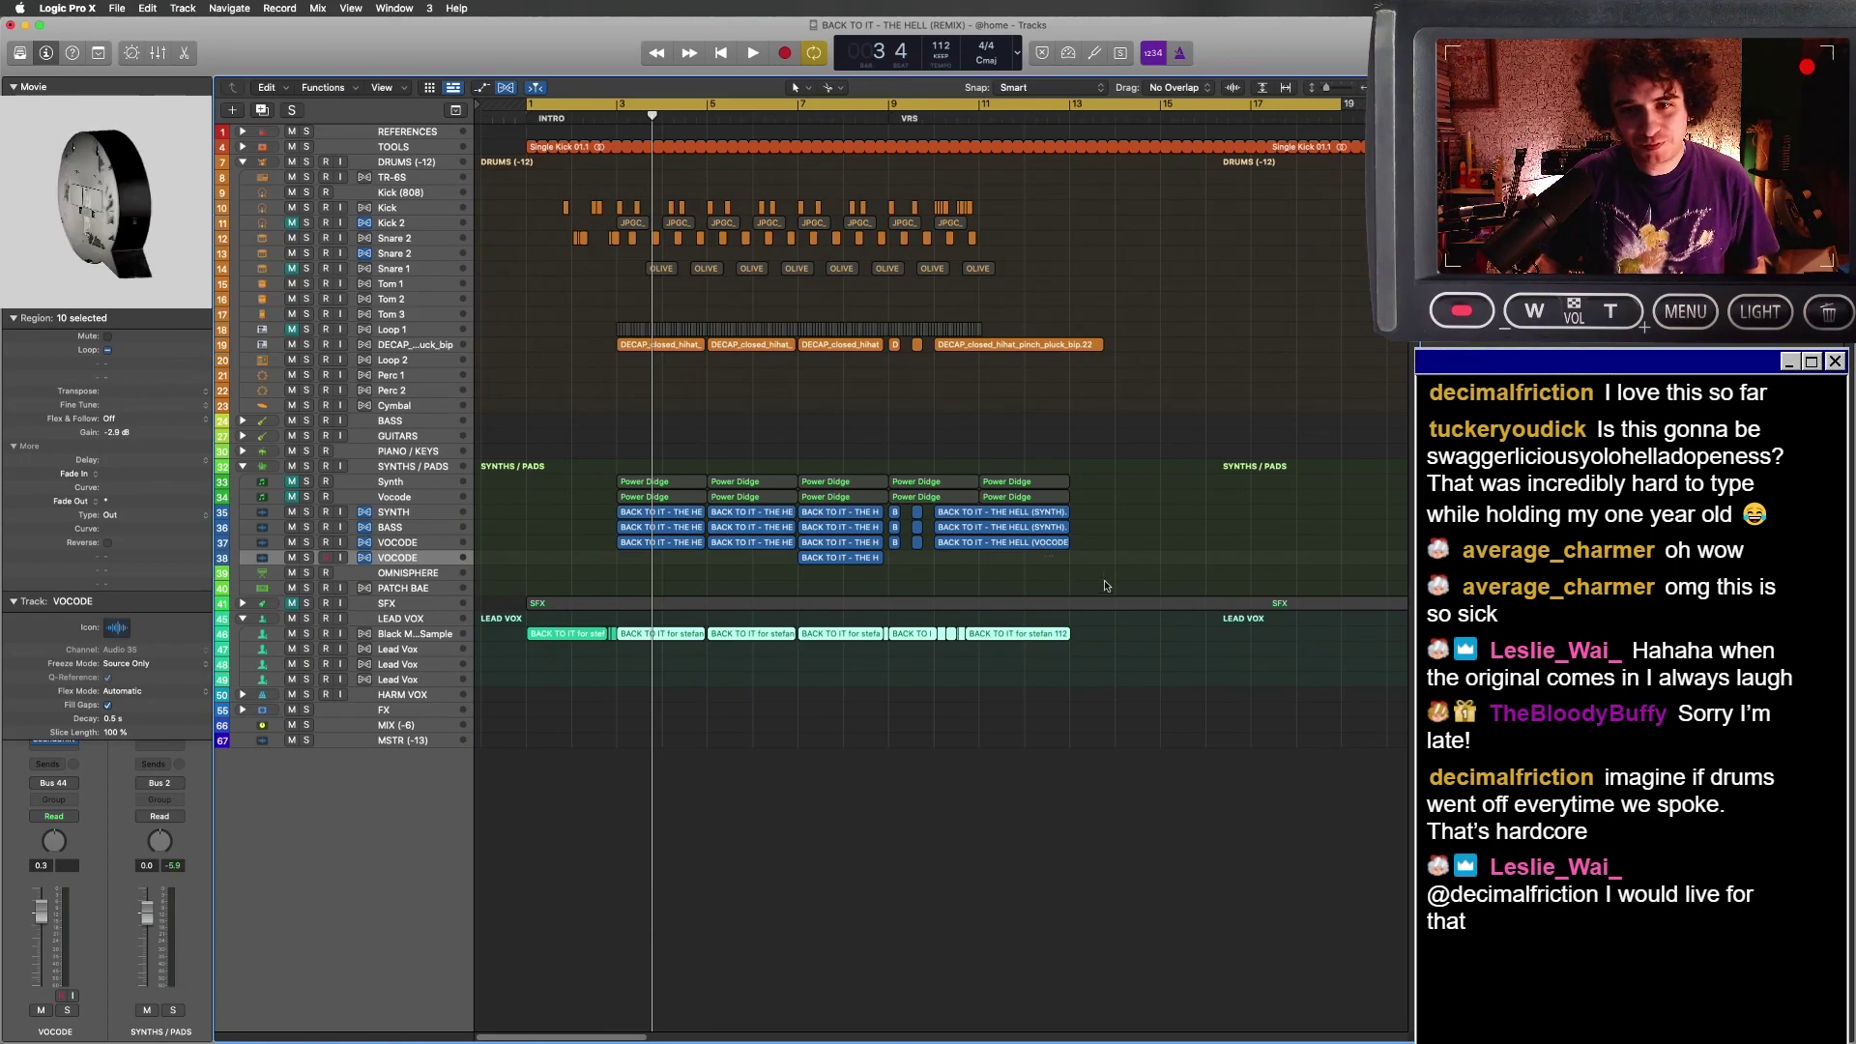
{"action": "left_click_drag", "start_coordinate": [1107, 586], "coordinate": [622, 208]}
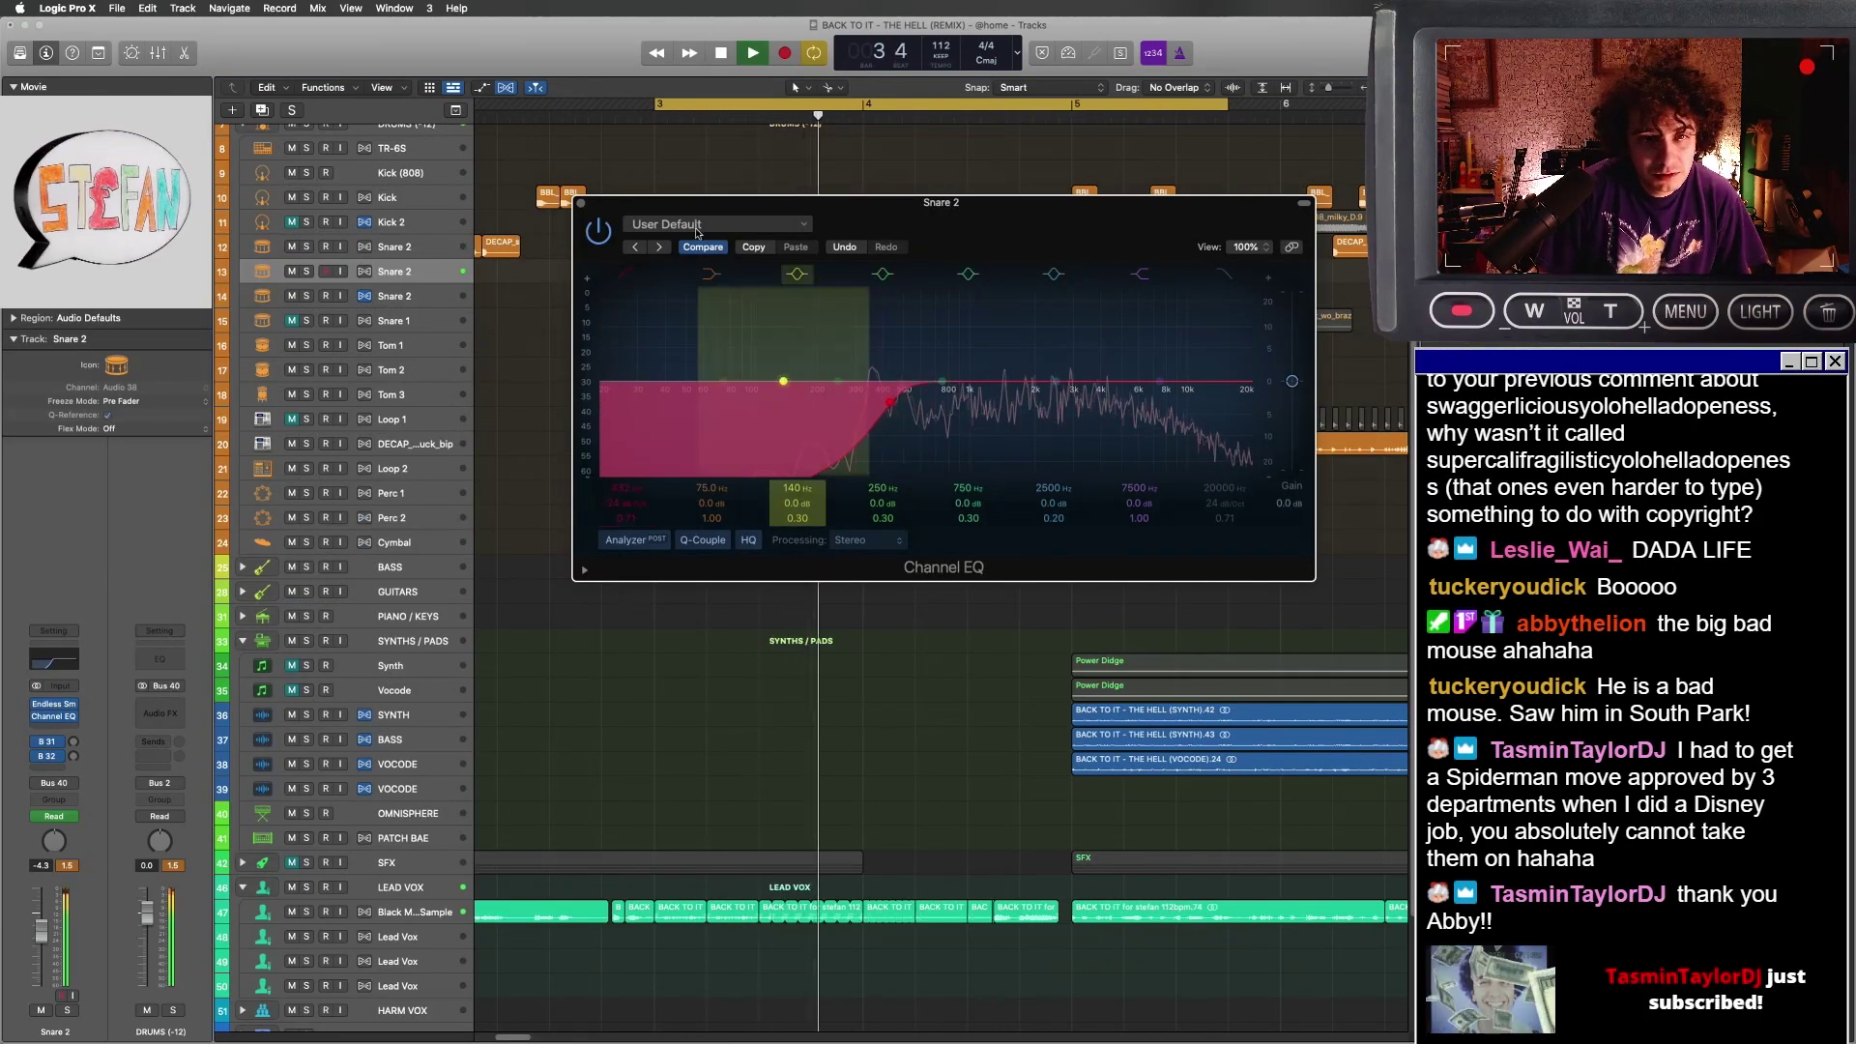
{"action": "left_click", "coordinate": [581, 204]}
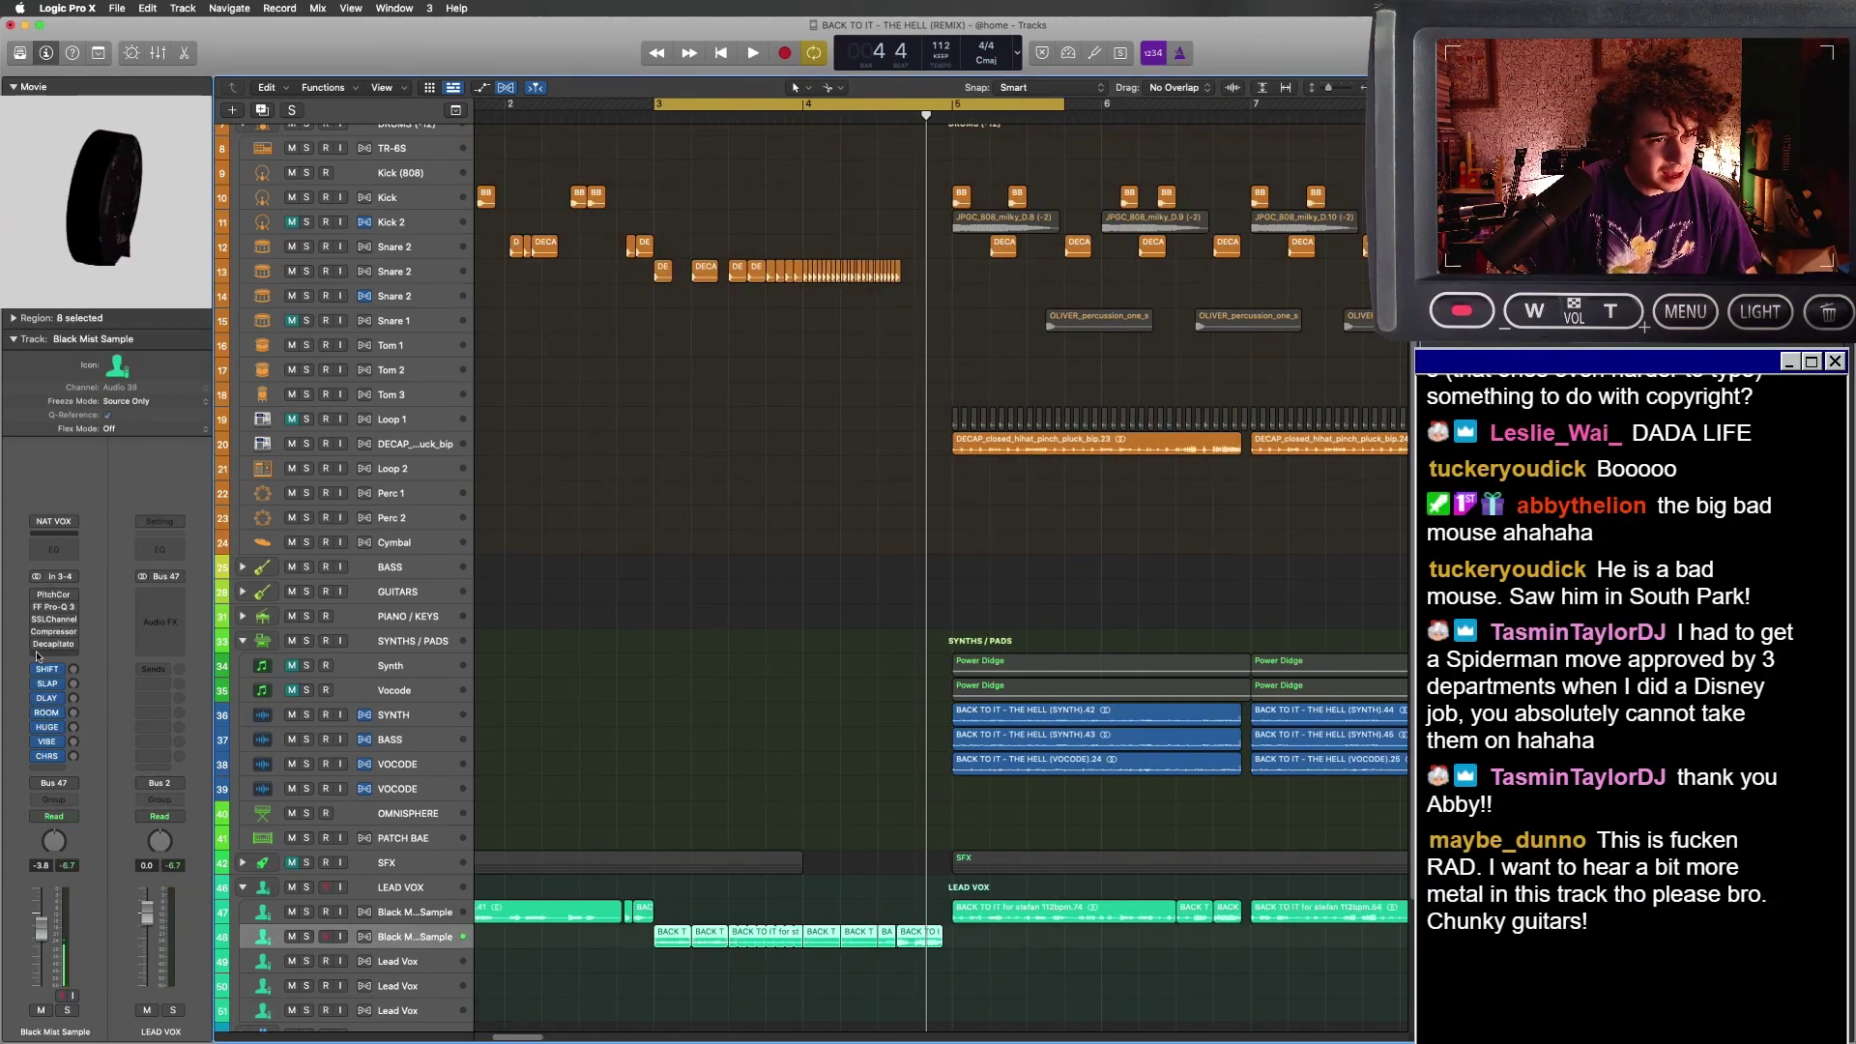
- Insert another effect after Decapitator on the duplicated Black Mist Sample track
{"action": "left_click", "coordinate": [40, 656]}
{"action": "left_click", "coordinate": [184, 693]}
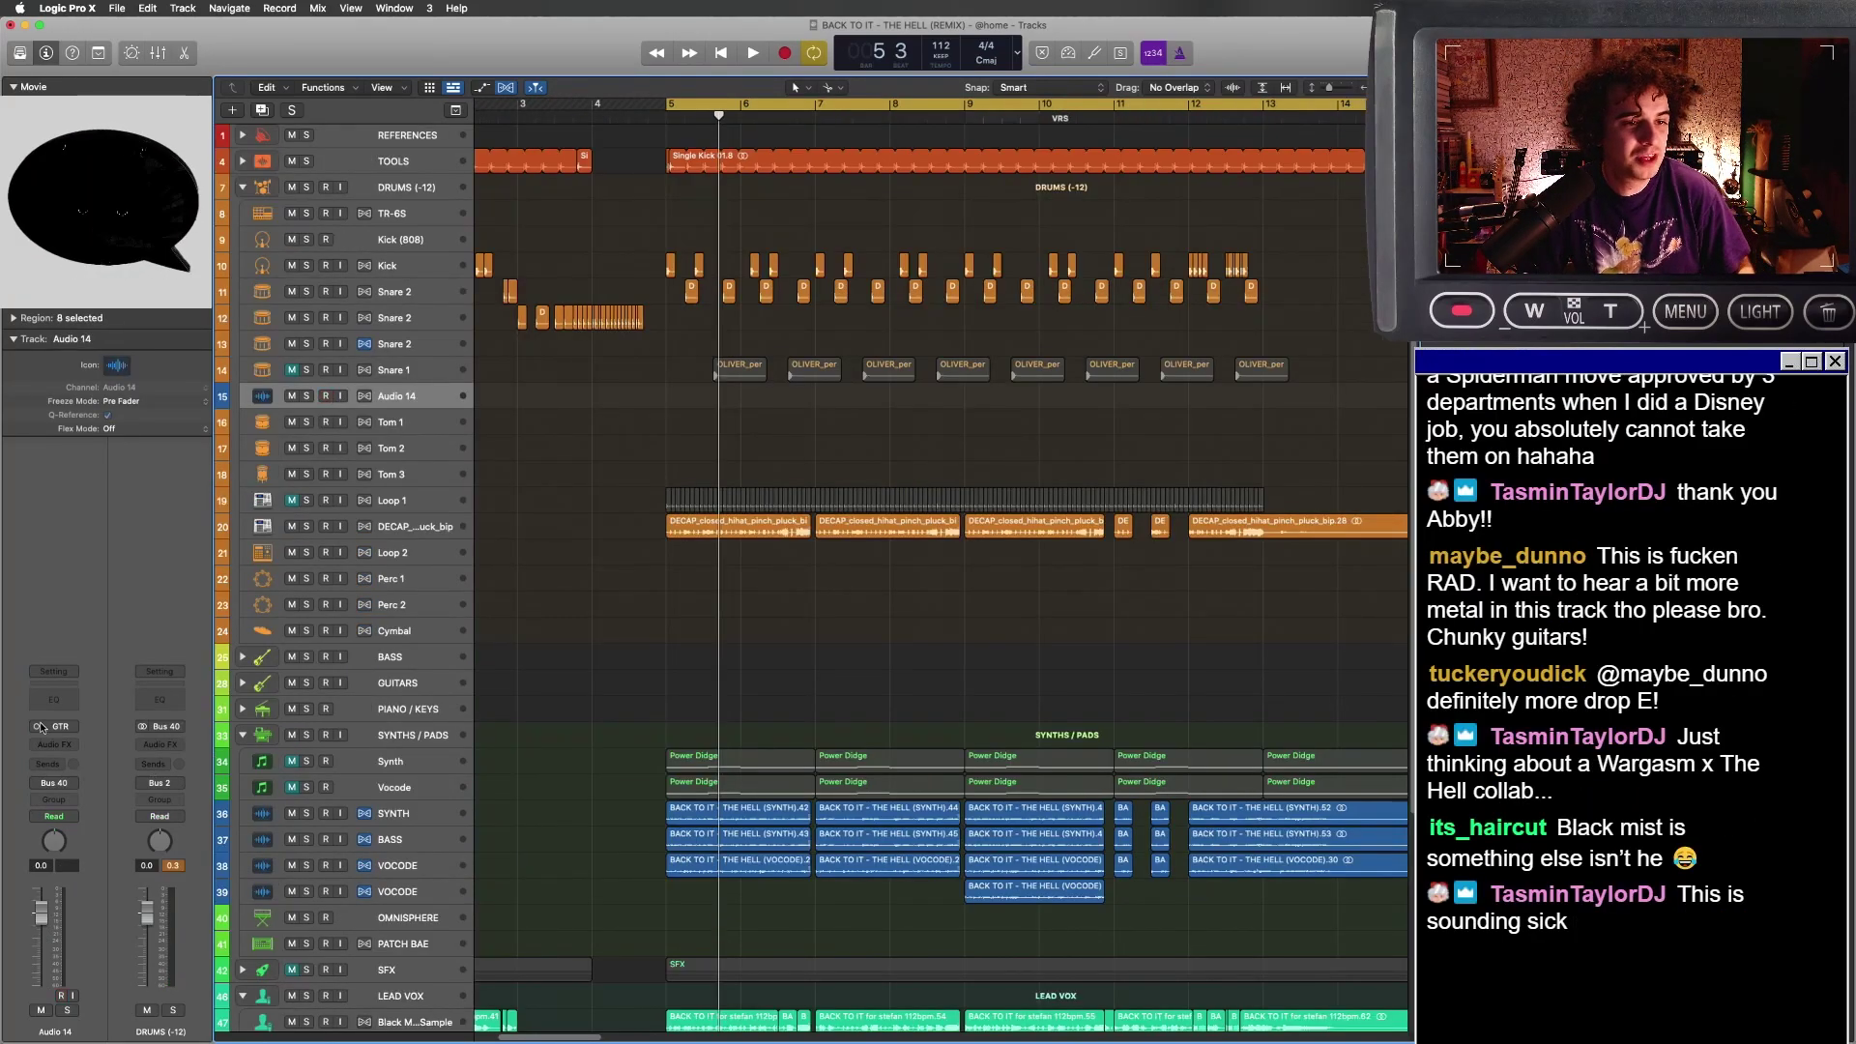
- Set Audio 14's input to Input 3 (MIC) and record two vocal takes from bar 5 on separate tracks
{"action": "mouse_move", "coordinate": [83, 768]}
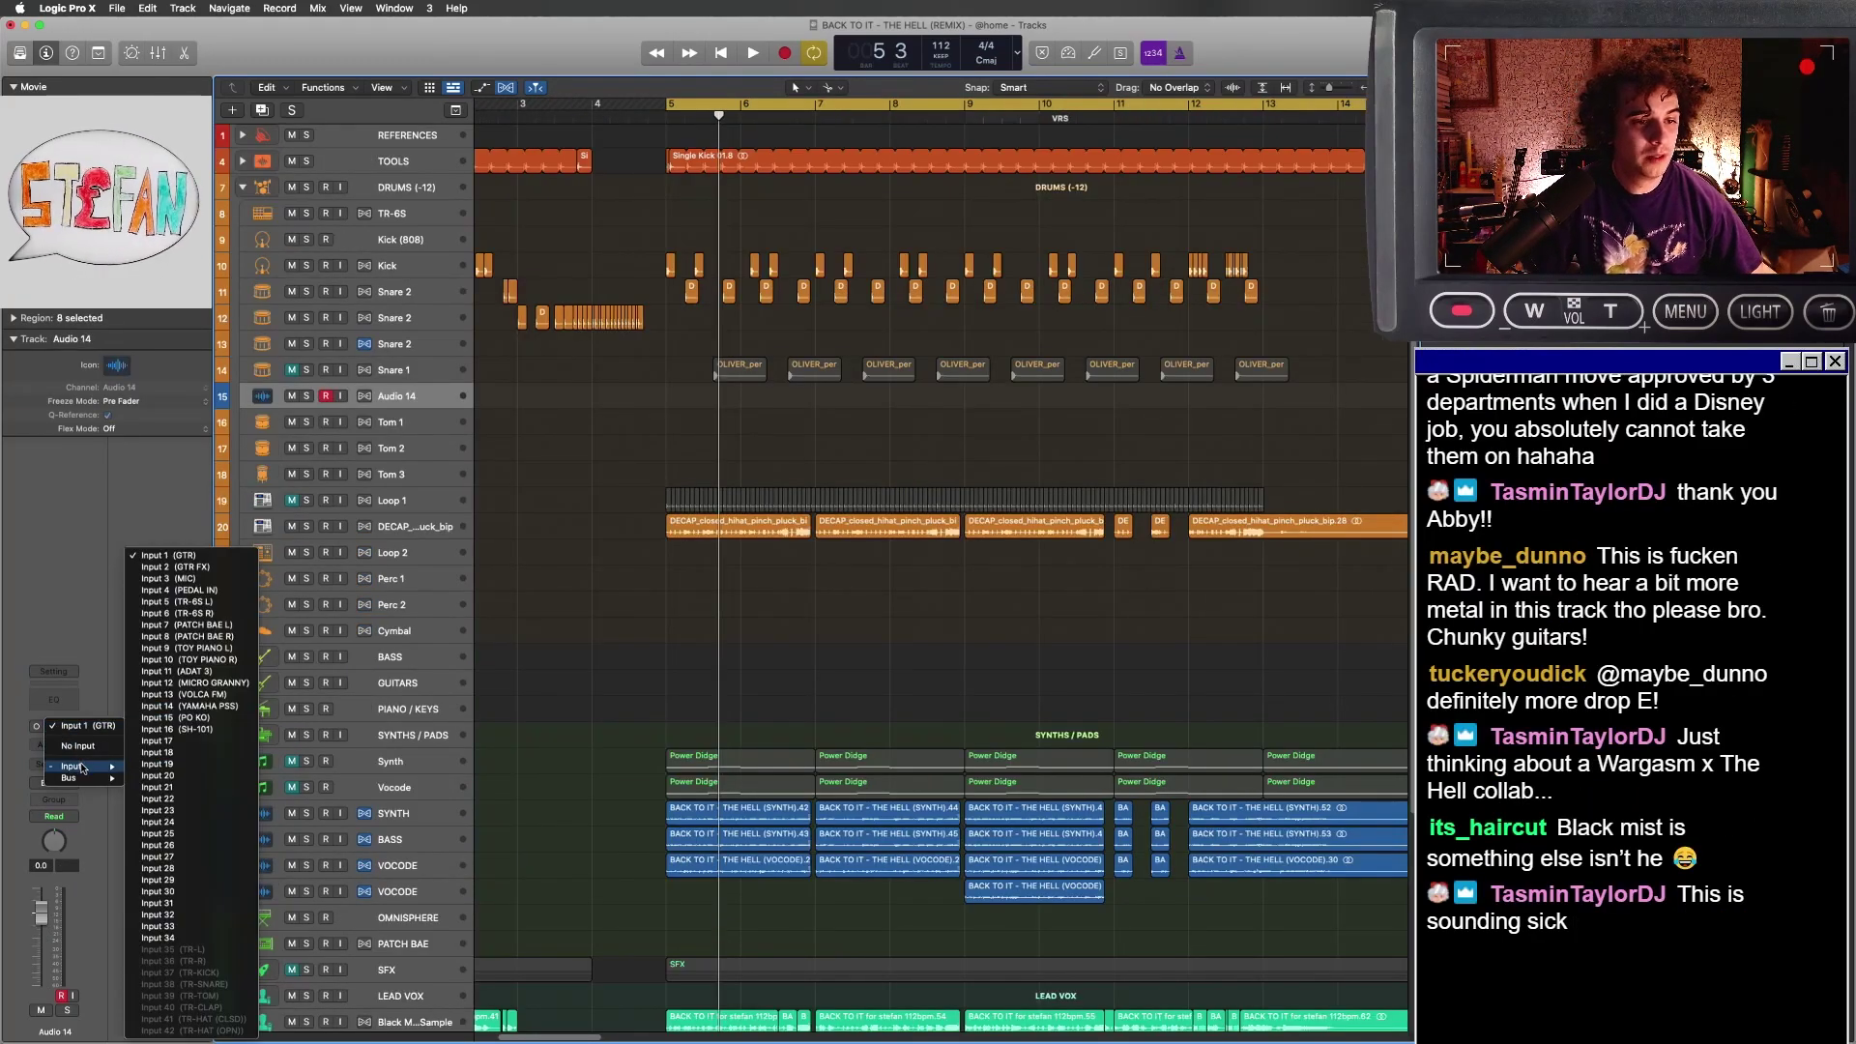
{"action": "left_click", "coordinate": [215, 580]}
{"action": "key", "text": "r"}
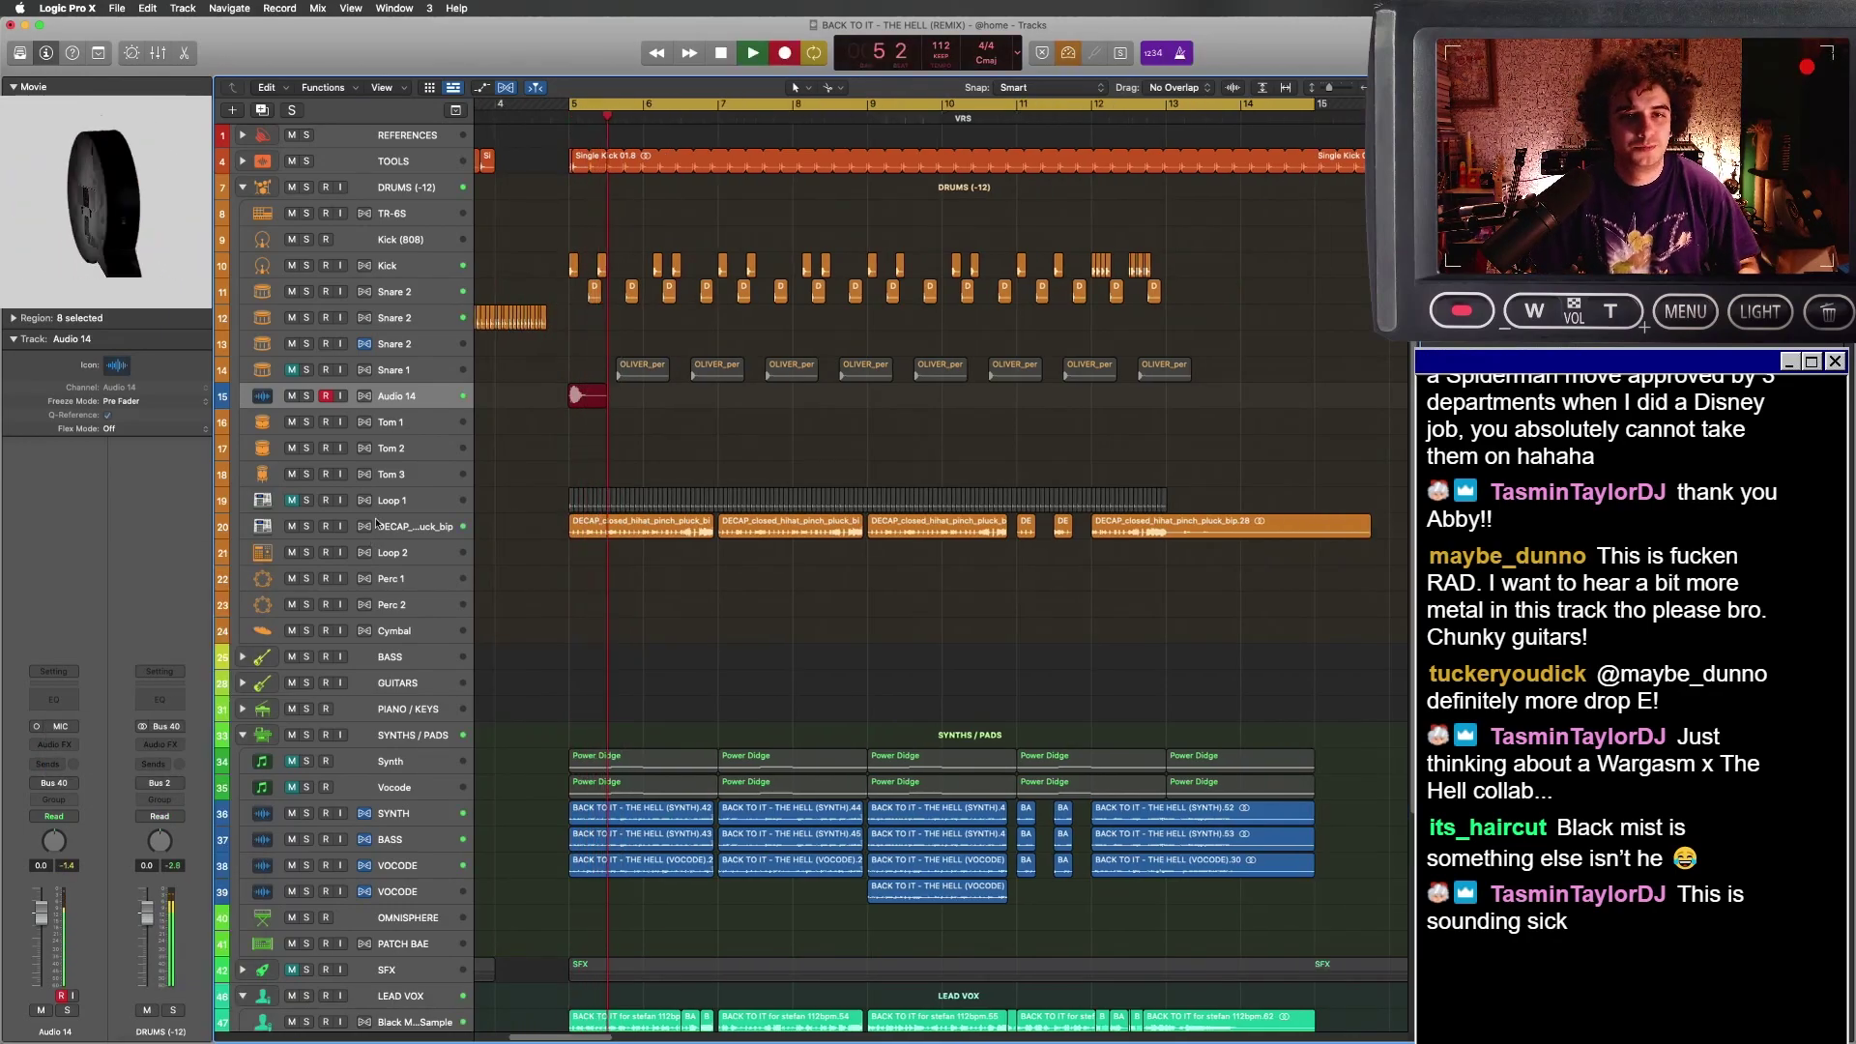
{"action": "key", "text": "space"}
{"action": "key", "text": "r"}
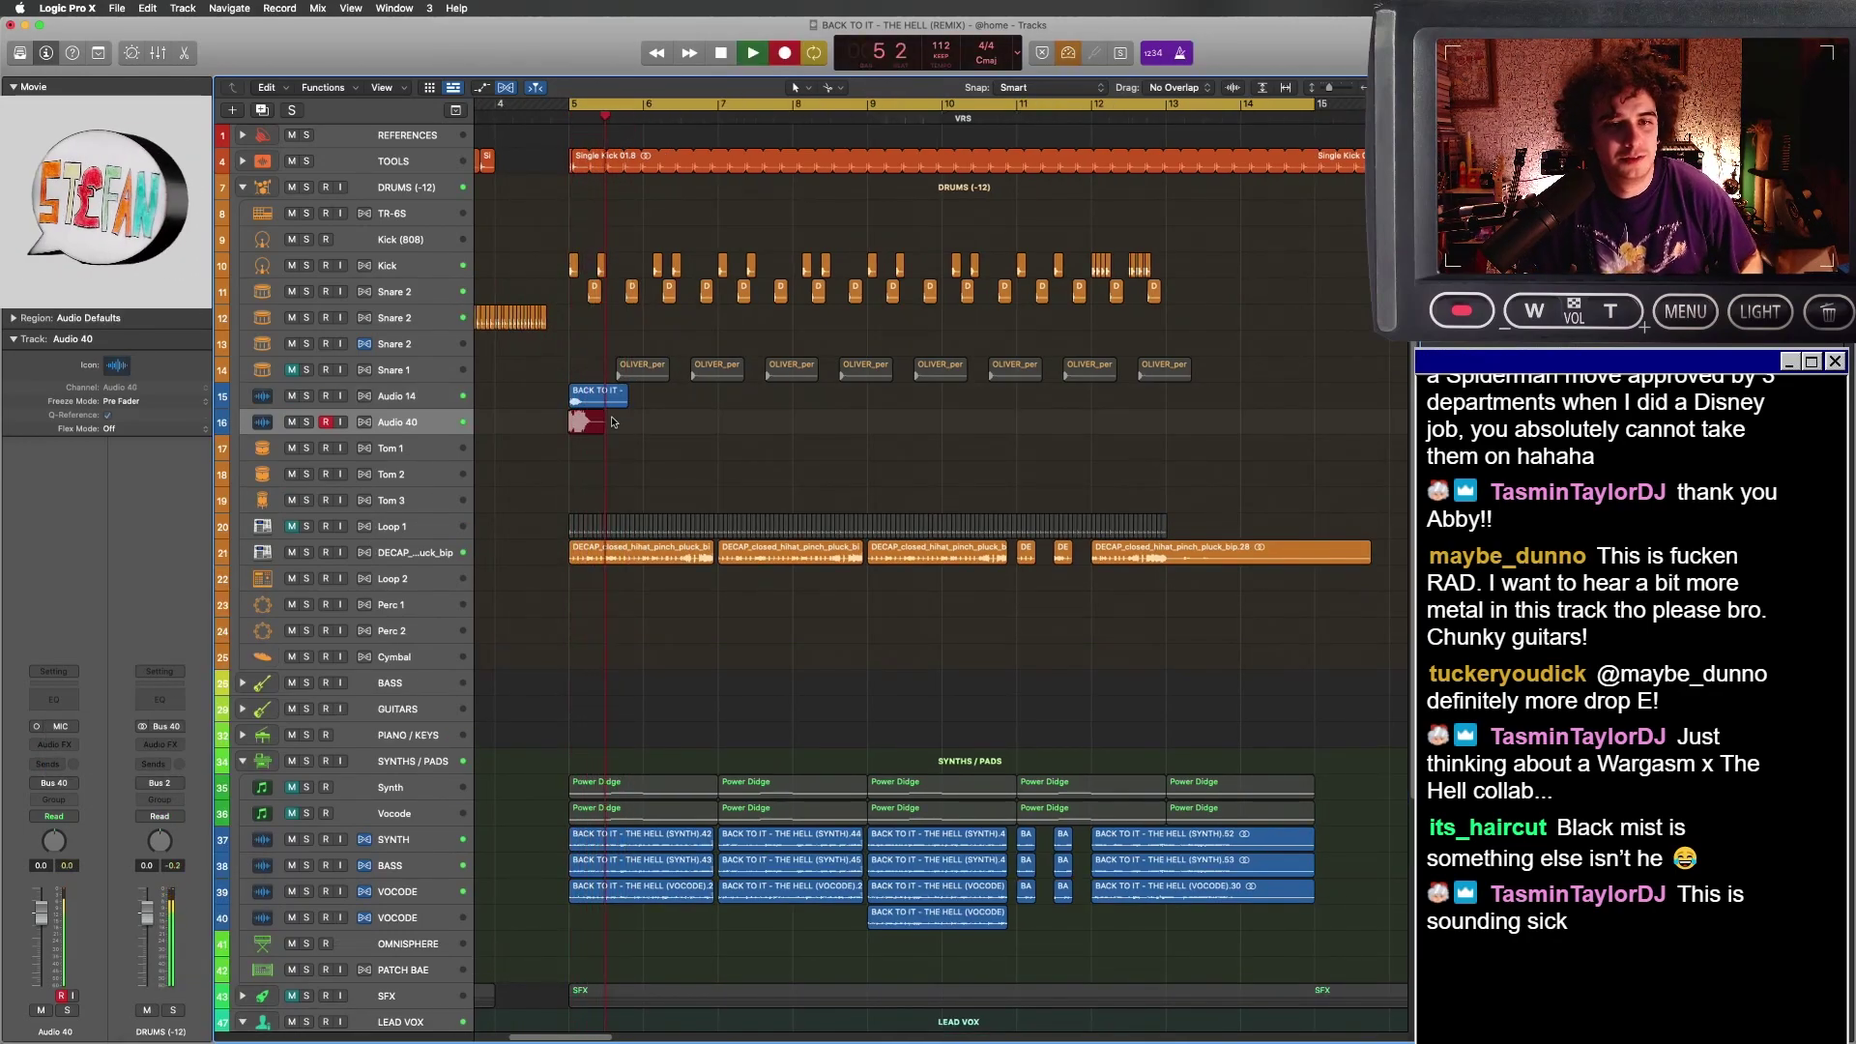
{"action": "key", "text": "space"}
- Apply the NAT VOX channel setting to the second vocal take's track and switch on Punish in Decapitator
{"action": "key", "text": "super+Right"}
{"action": "key", "text": "super+Right"}
{"action": "key", "text": "super+Right"}
{"action": "key", "text": "super+Right"}
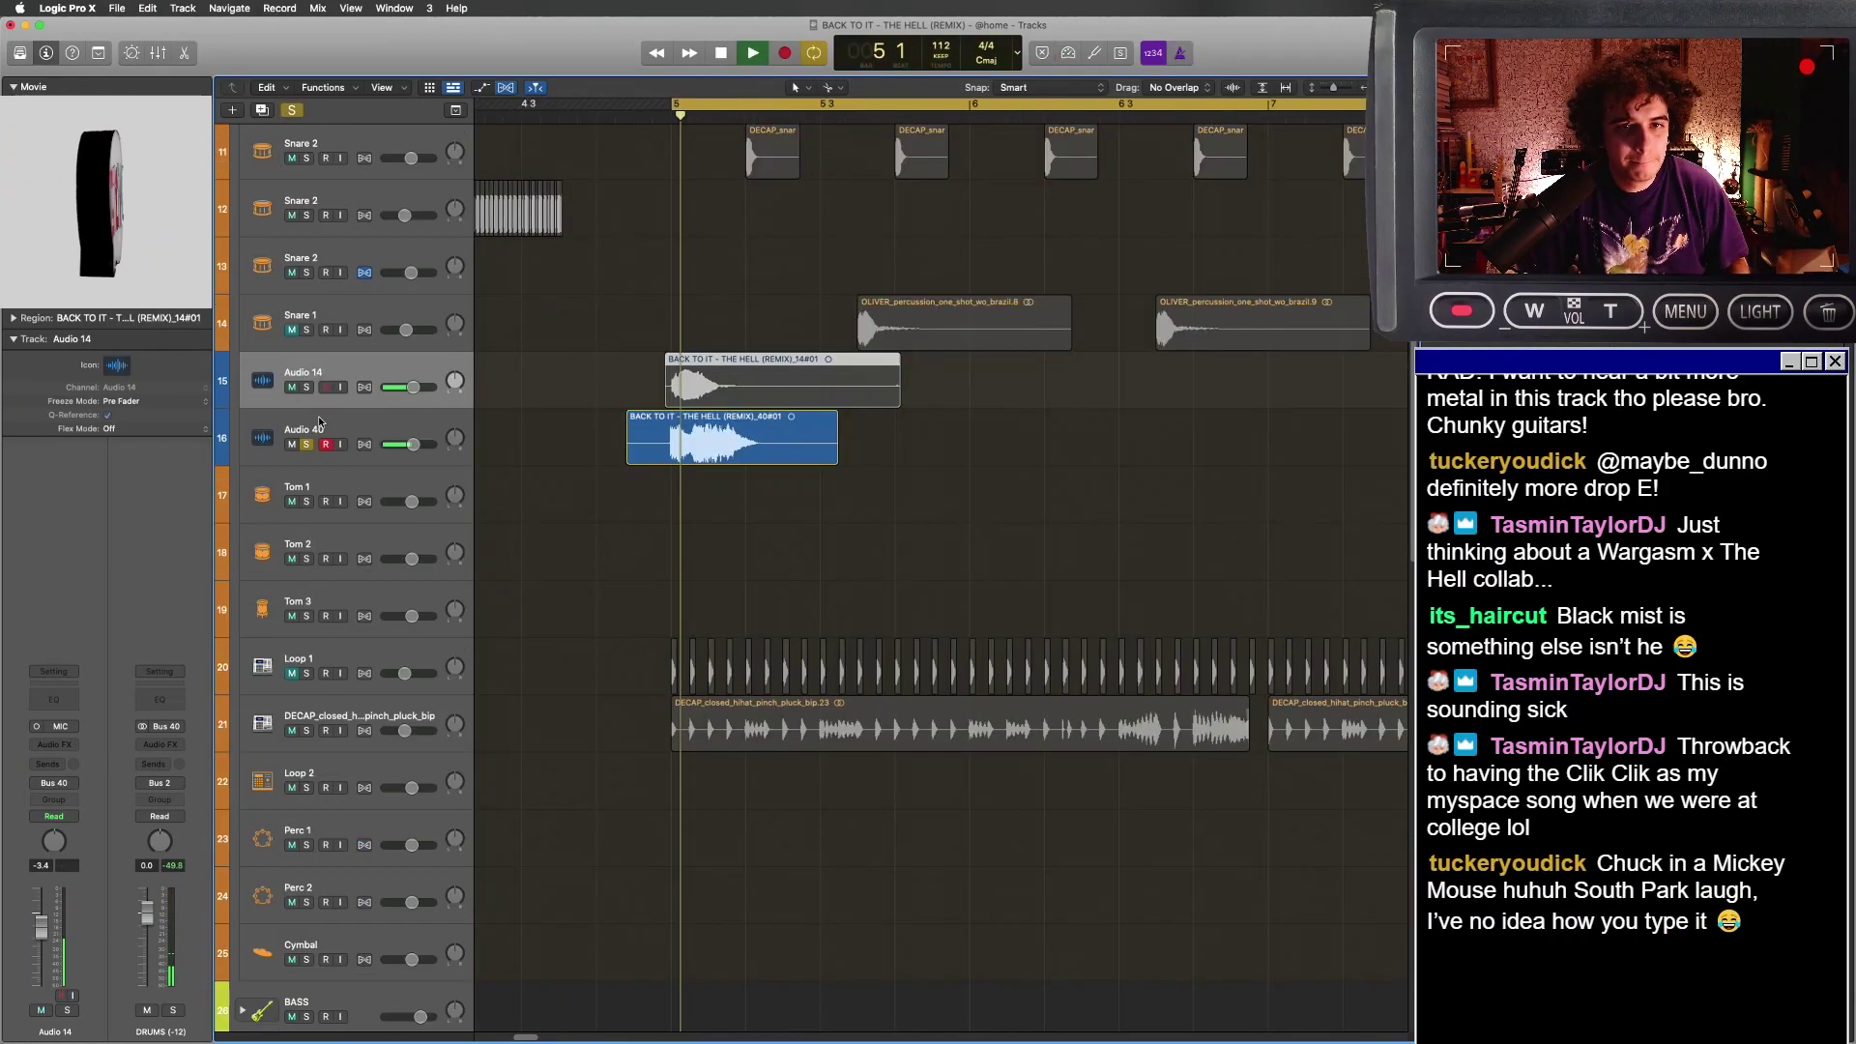
{"action": "left_click", "coordinate": [319, 419]}
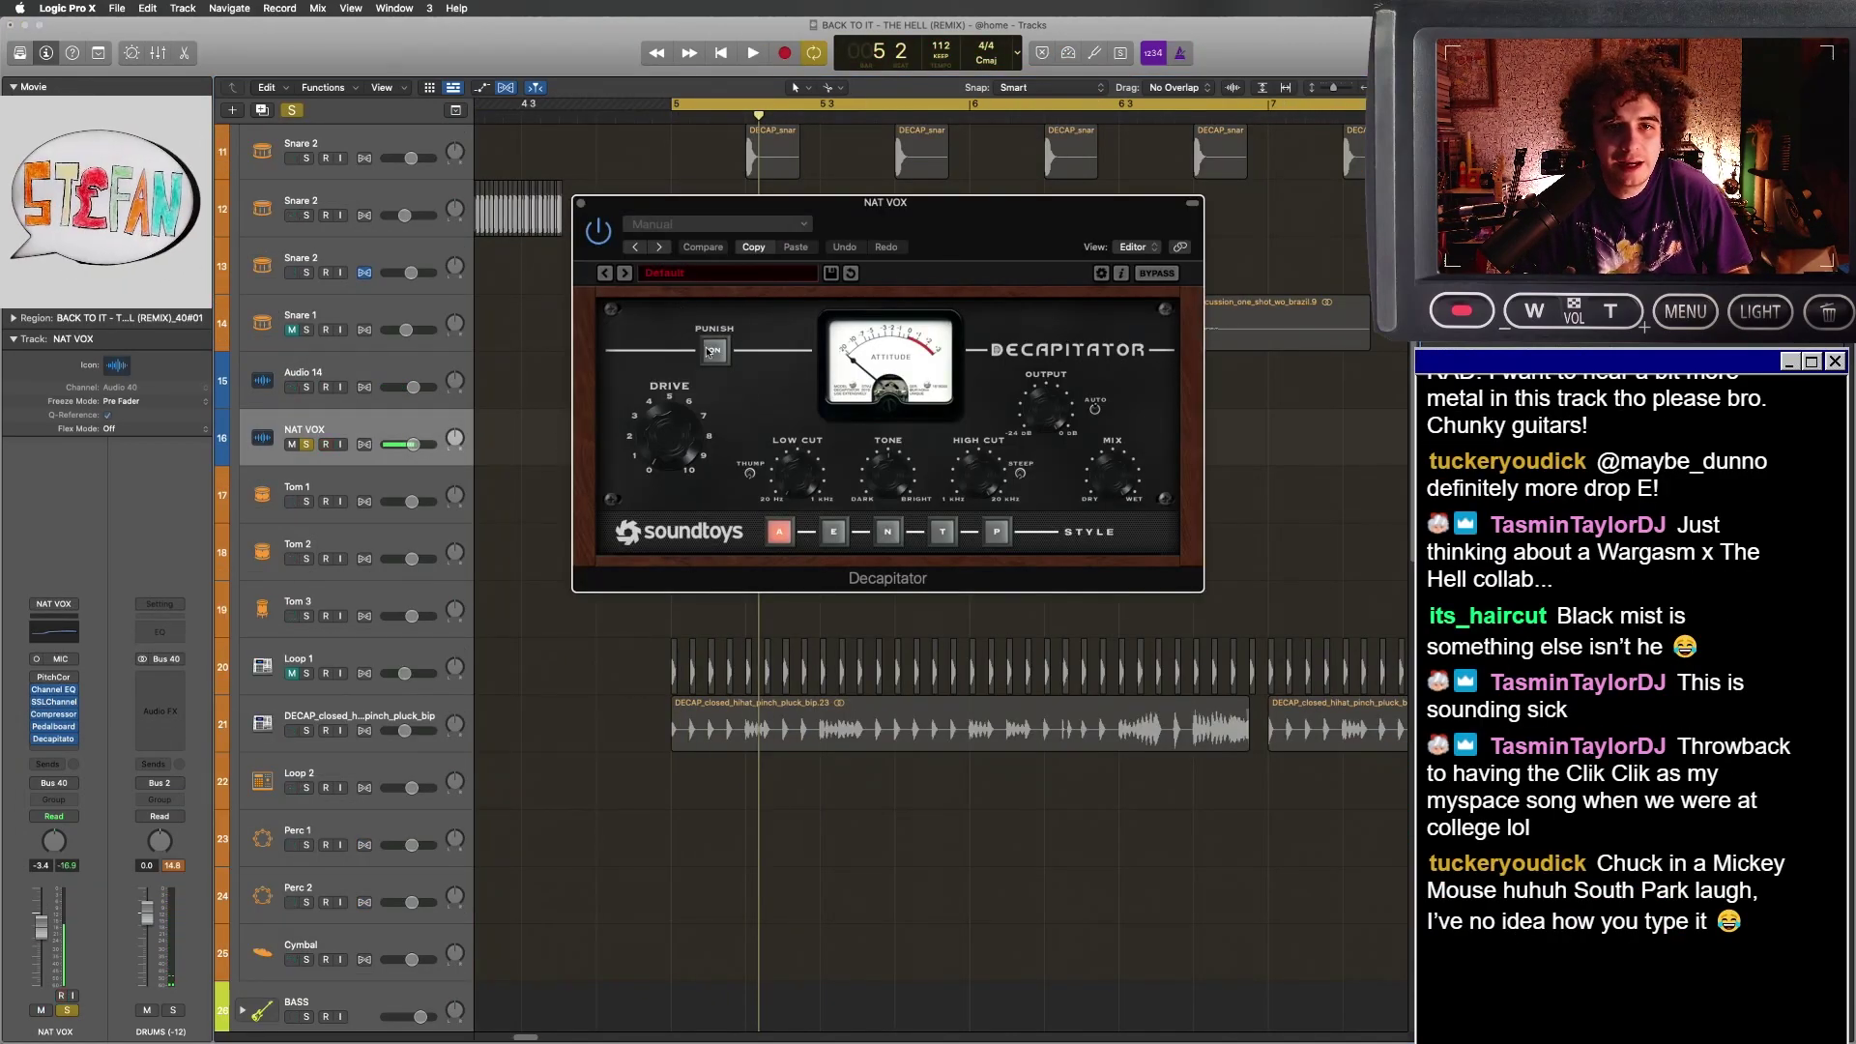
{"action": "left_click", "coordinate": [708, 351]}
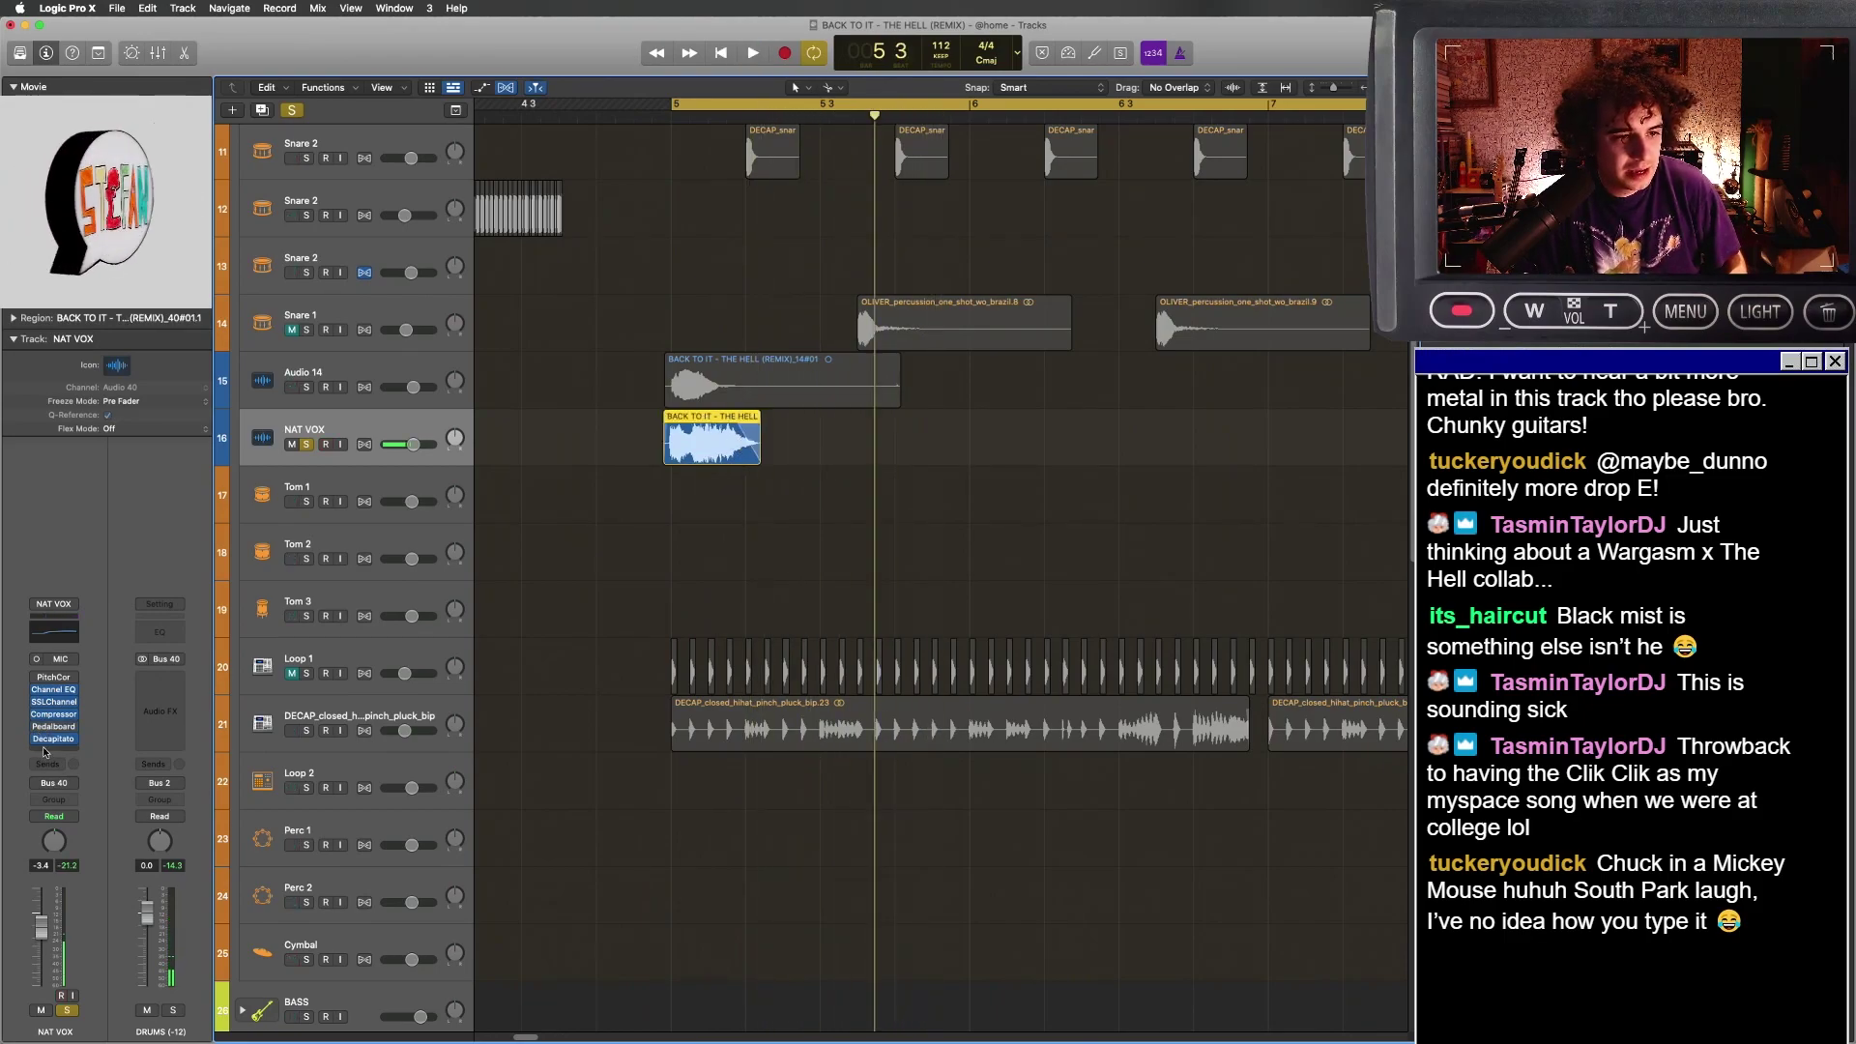
- Insert ValhallaVintageVerb after Decapitator on the NAT VOX track, set its mix to 57.9% and play the take
{"action": "left_click", "coordinate": [43, 750]}
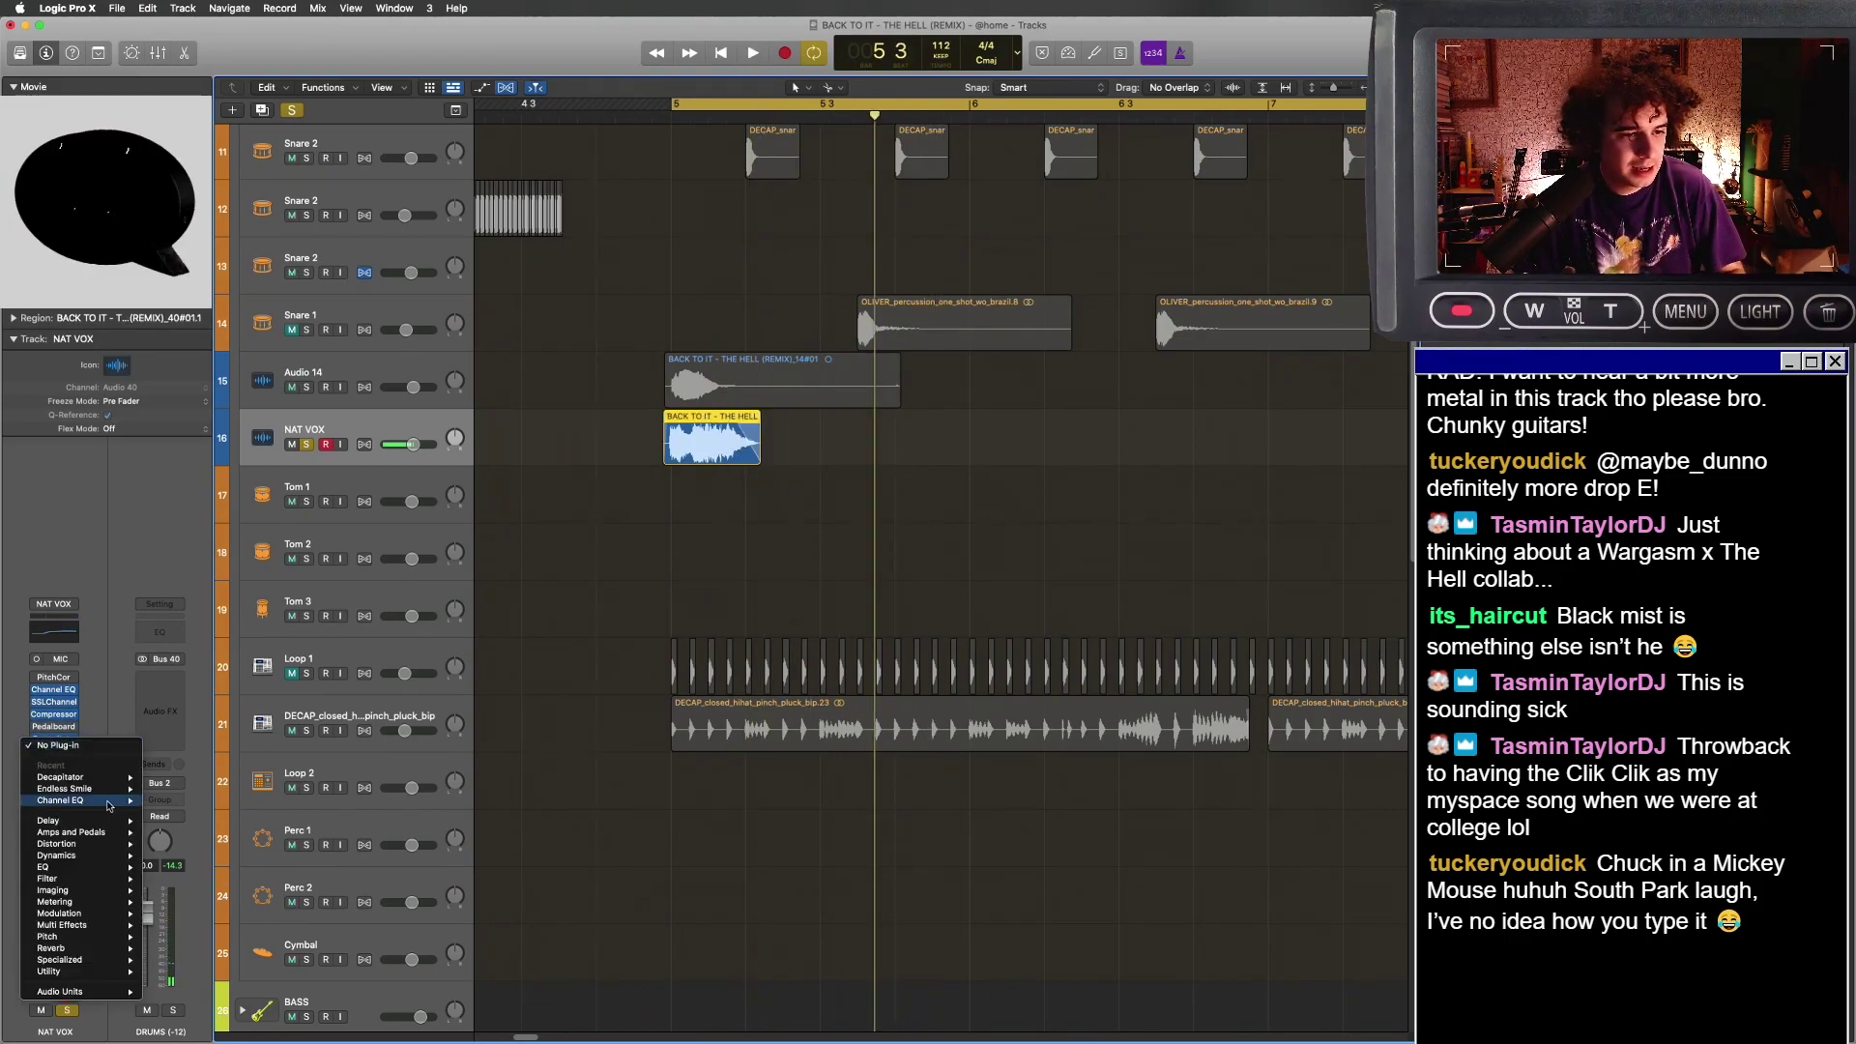
{"action": "mouse_move", "coordinate": [110, 991]}
{"action": "mouse_move", "coordinate": [216, 995]}
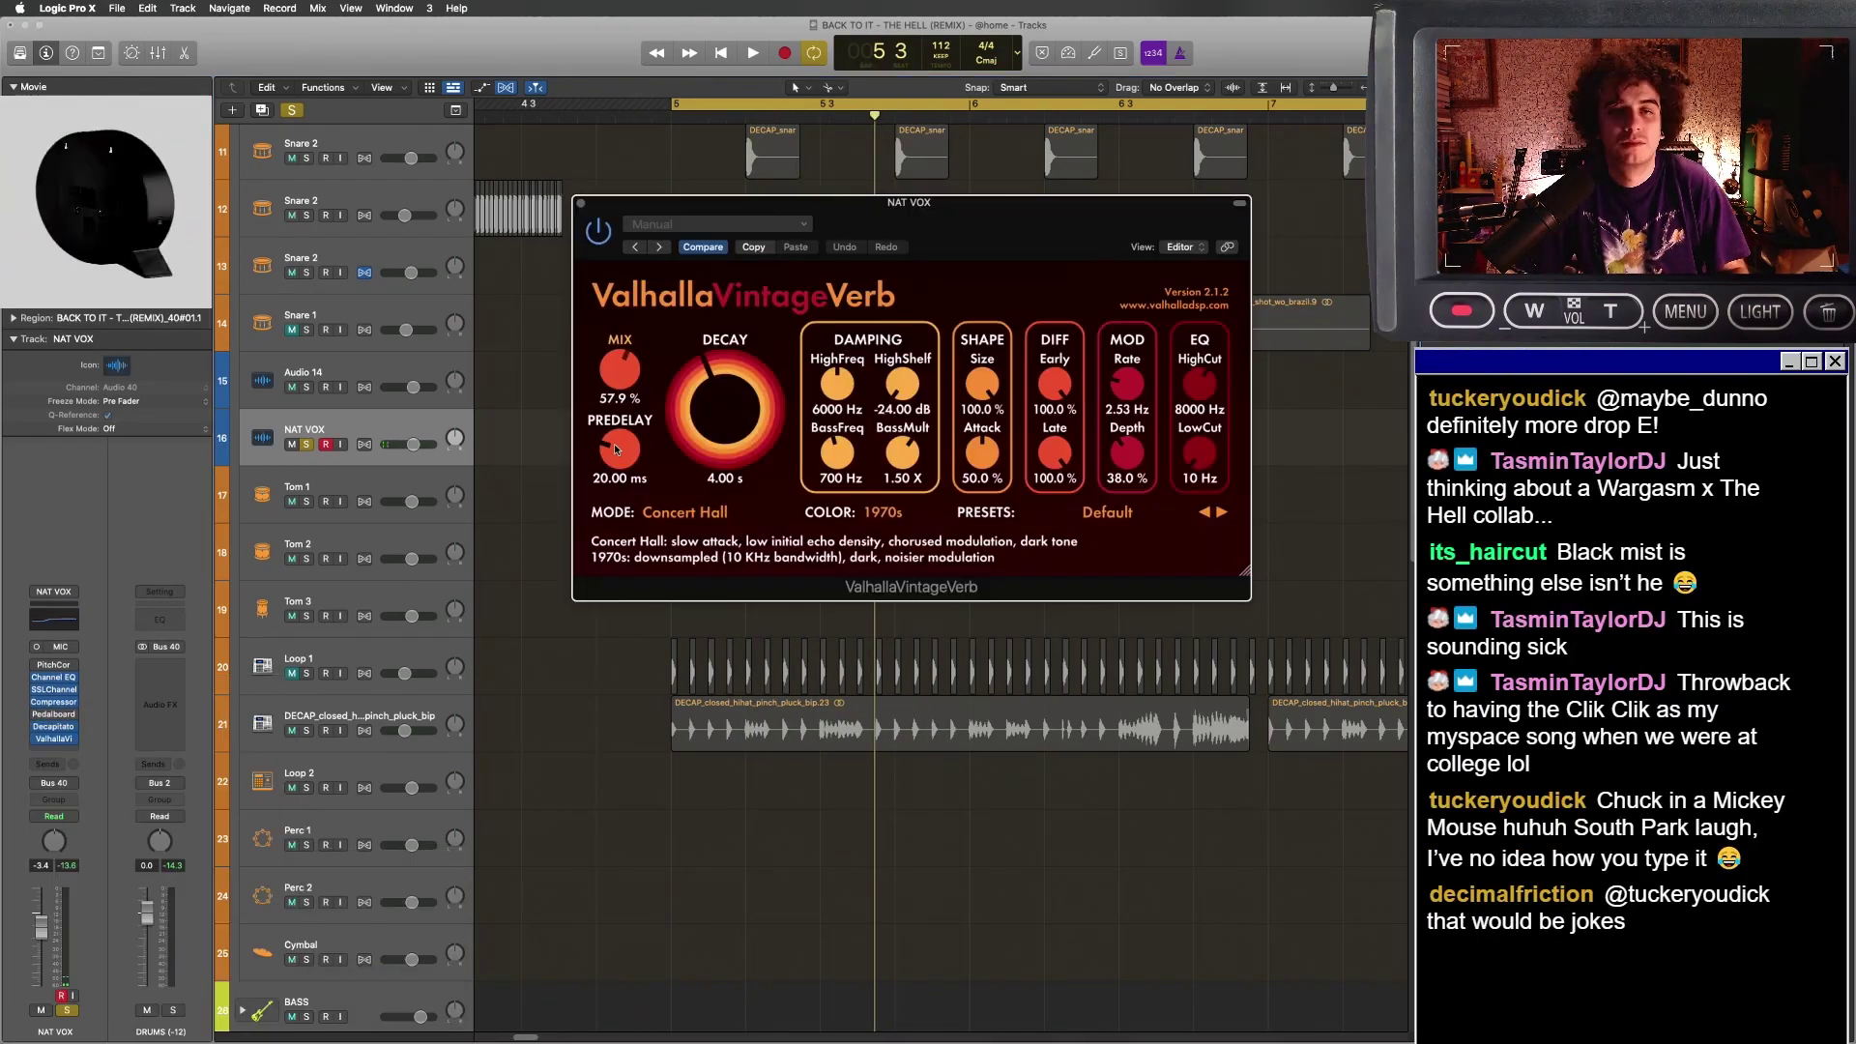
{"action": "key", "text": "space"}
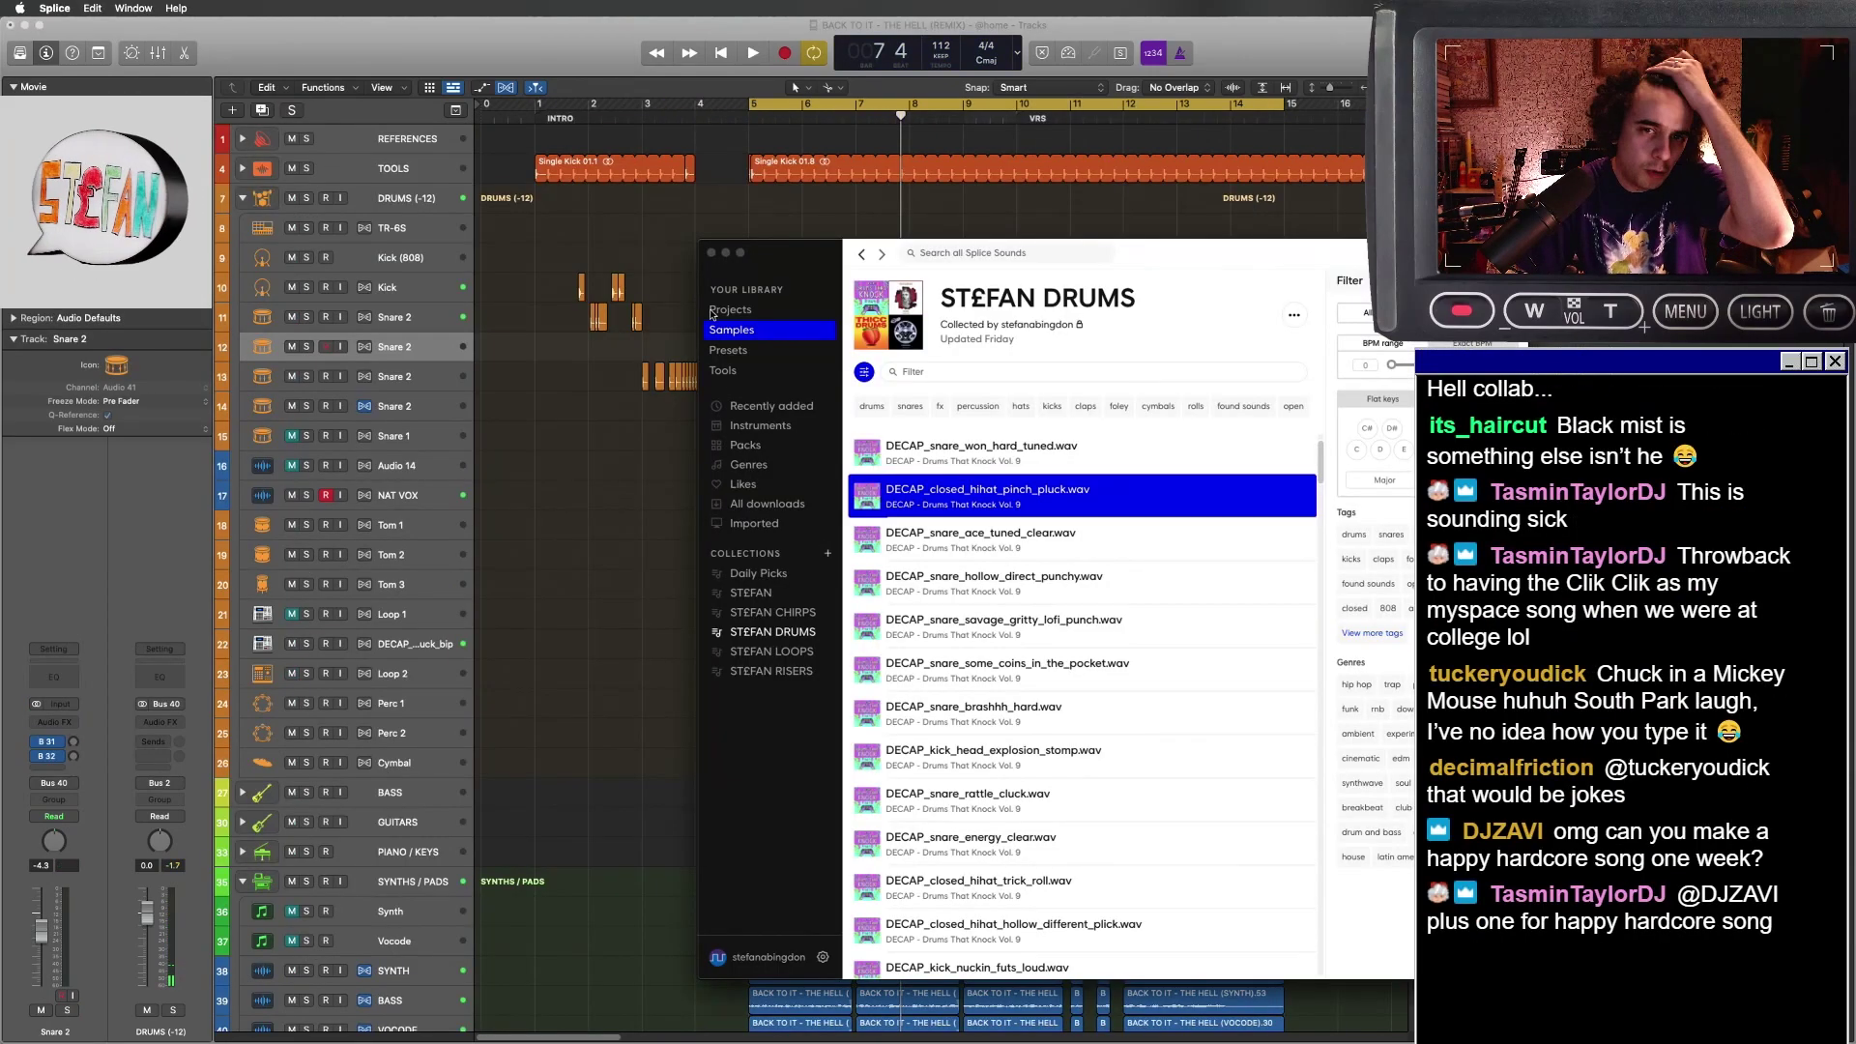
- Solo the DRUMS stack, filter Splice's drum samples to snares and place shs_rage_snare_shot_slam.wav on a Snare 2 track at bar 5
{"action": "left_click", "coordinate": [683, 194]}
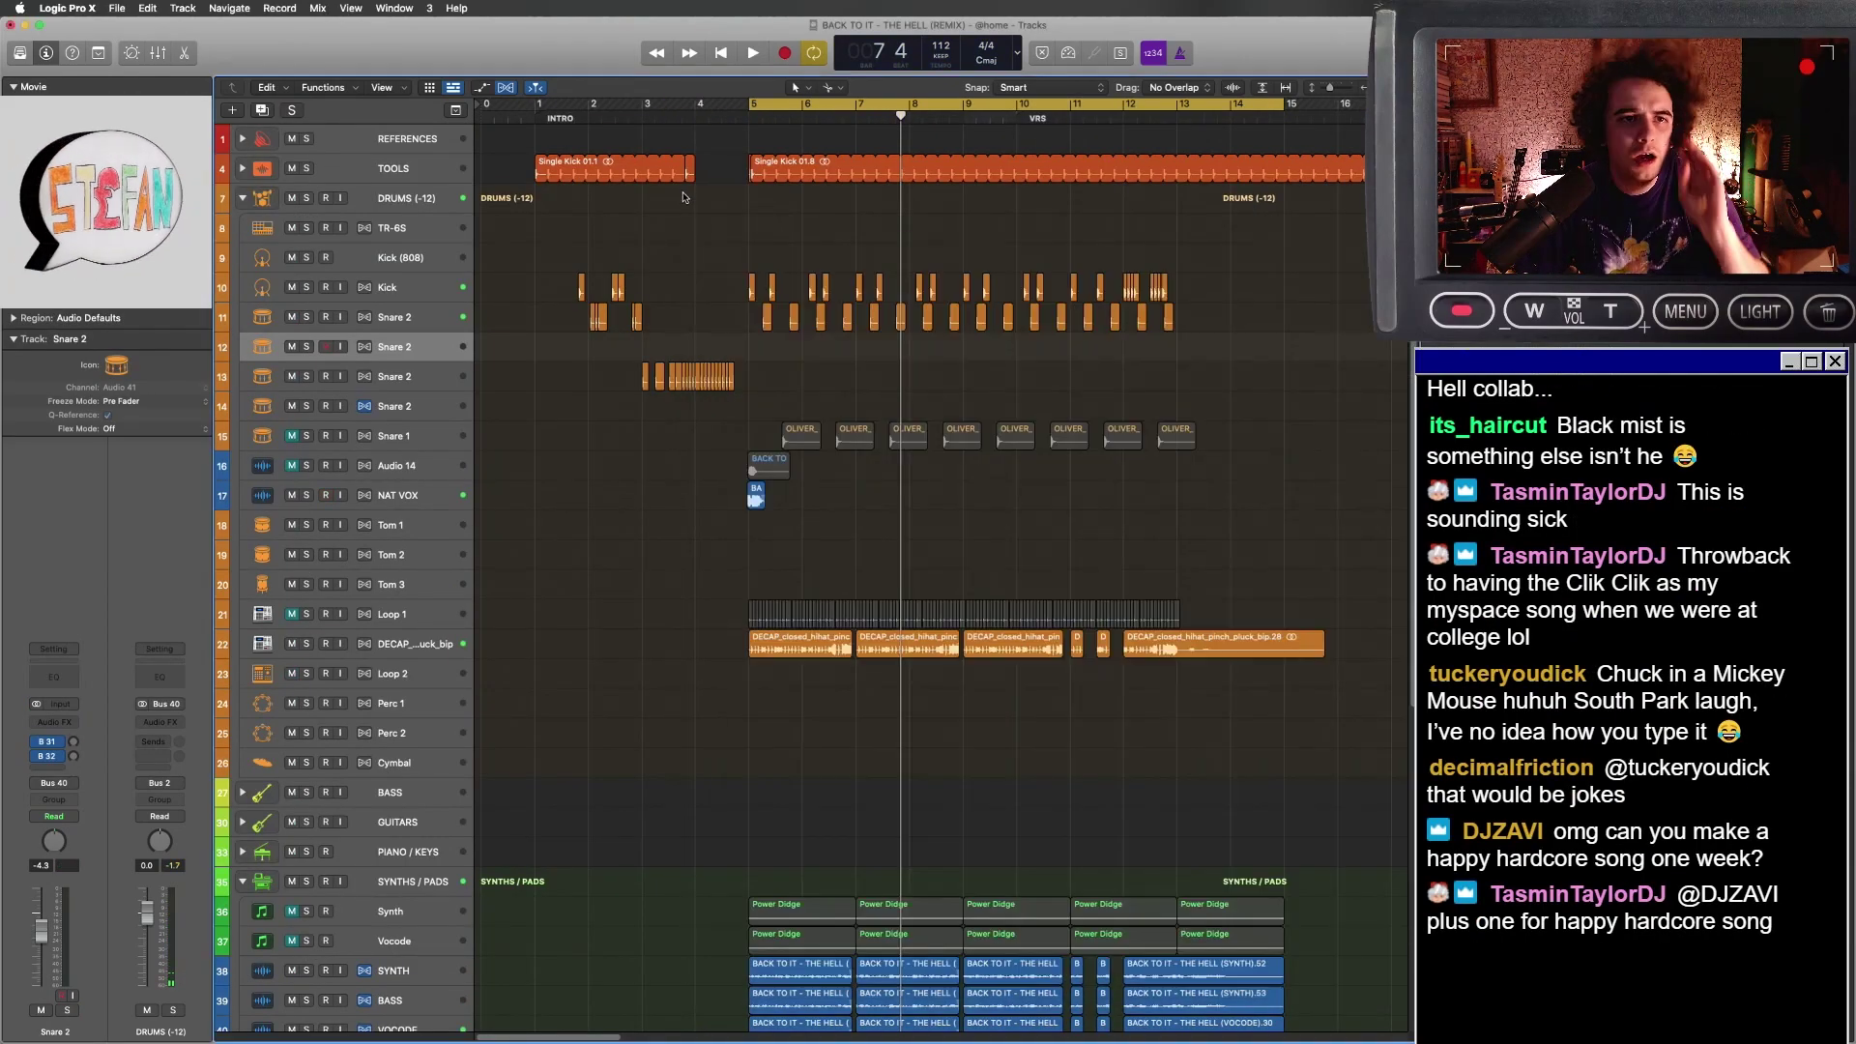
{"action": "left_click", "coordinate": [305, 197]}
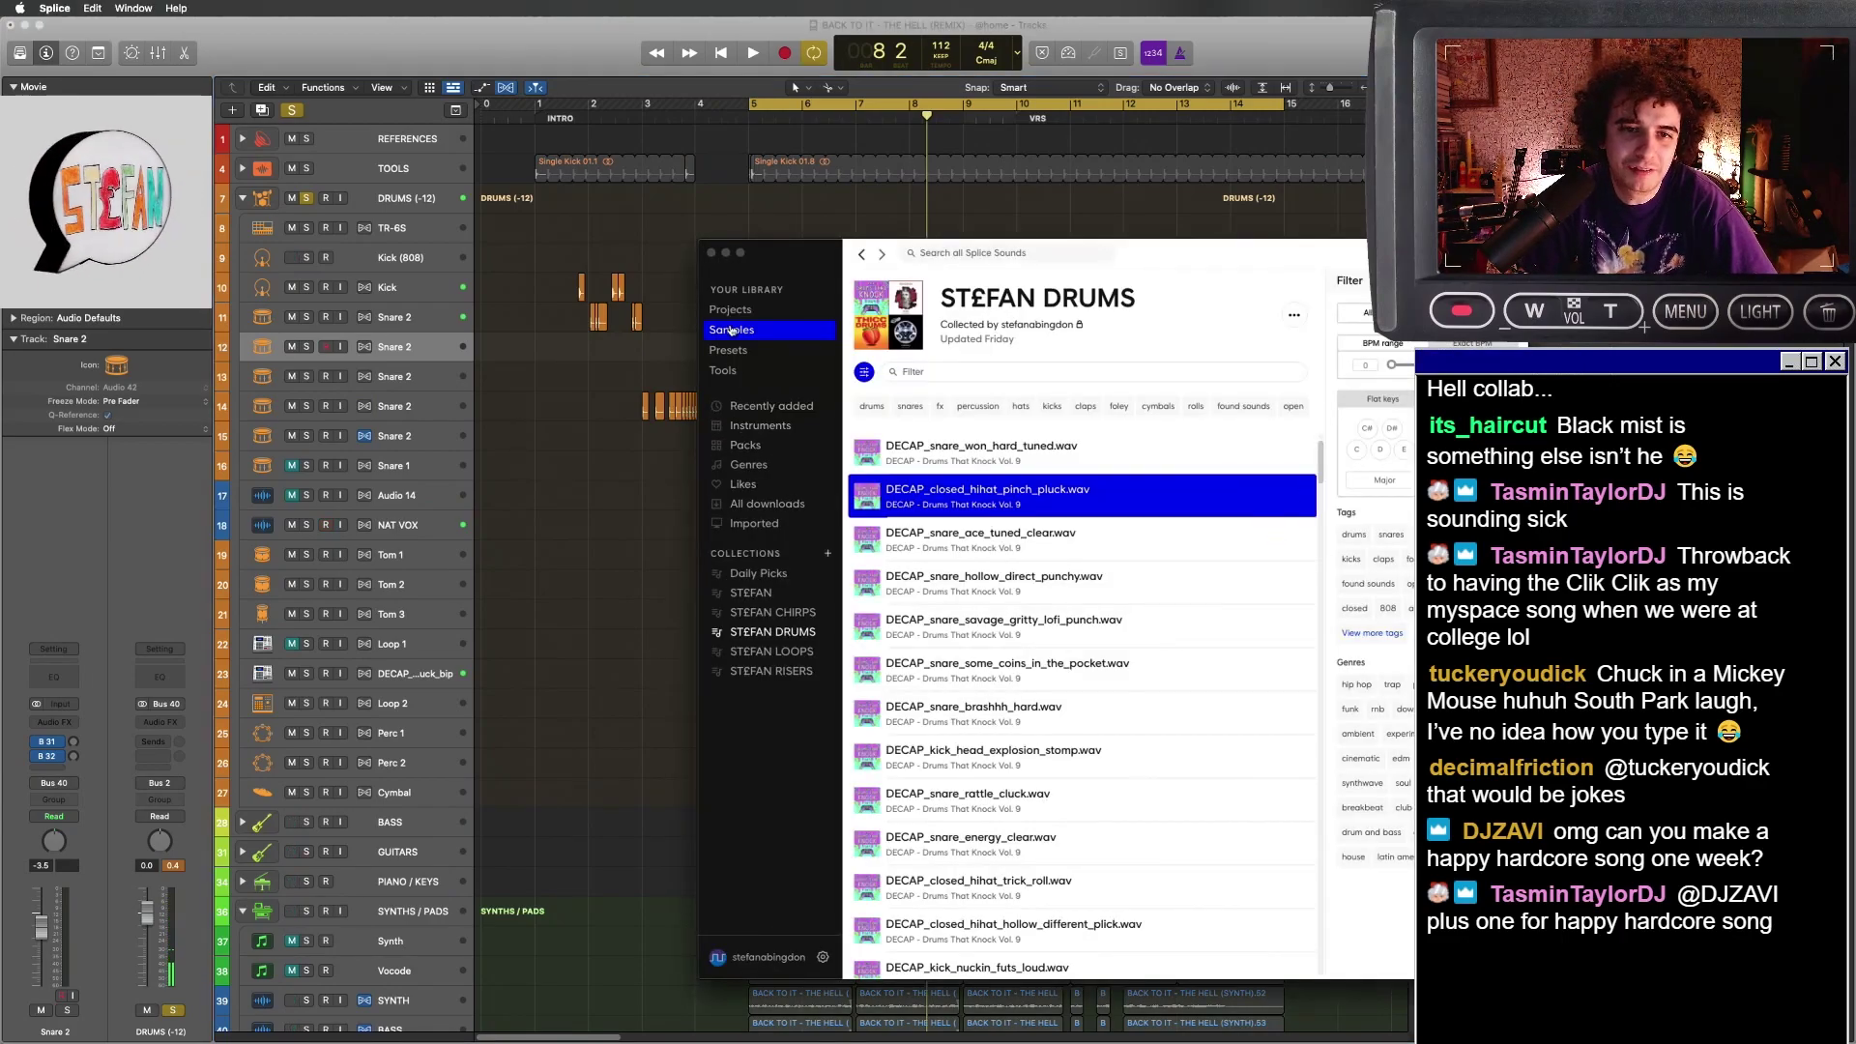
{"action": "left_click", "coordinate": [731, 329]}
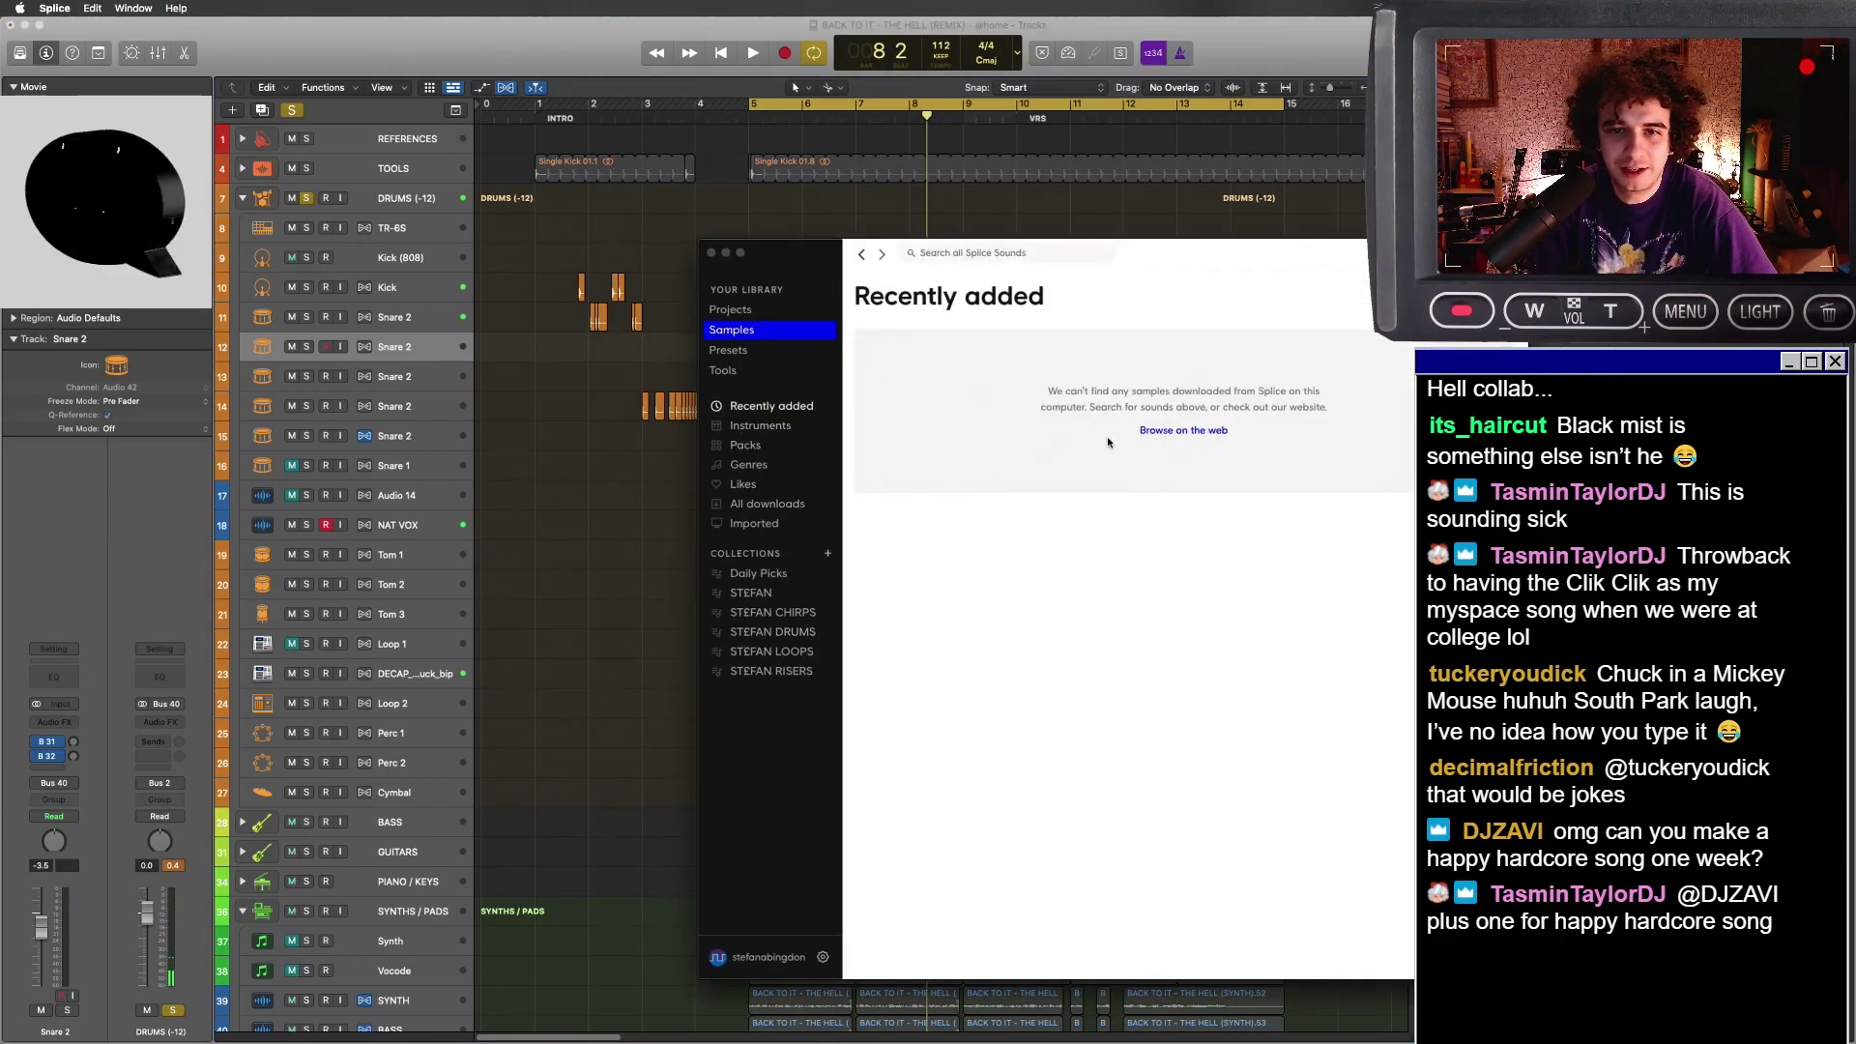
{"action": "left_click", "coordinate": [759, 425]}
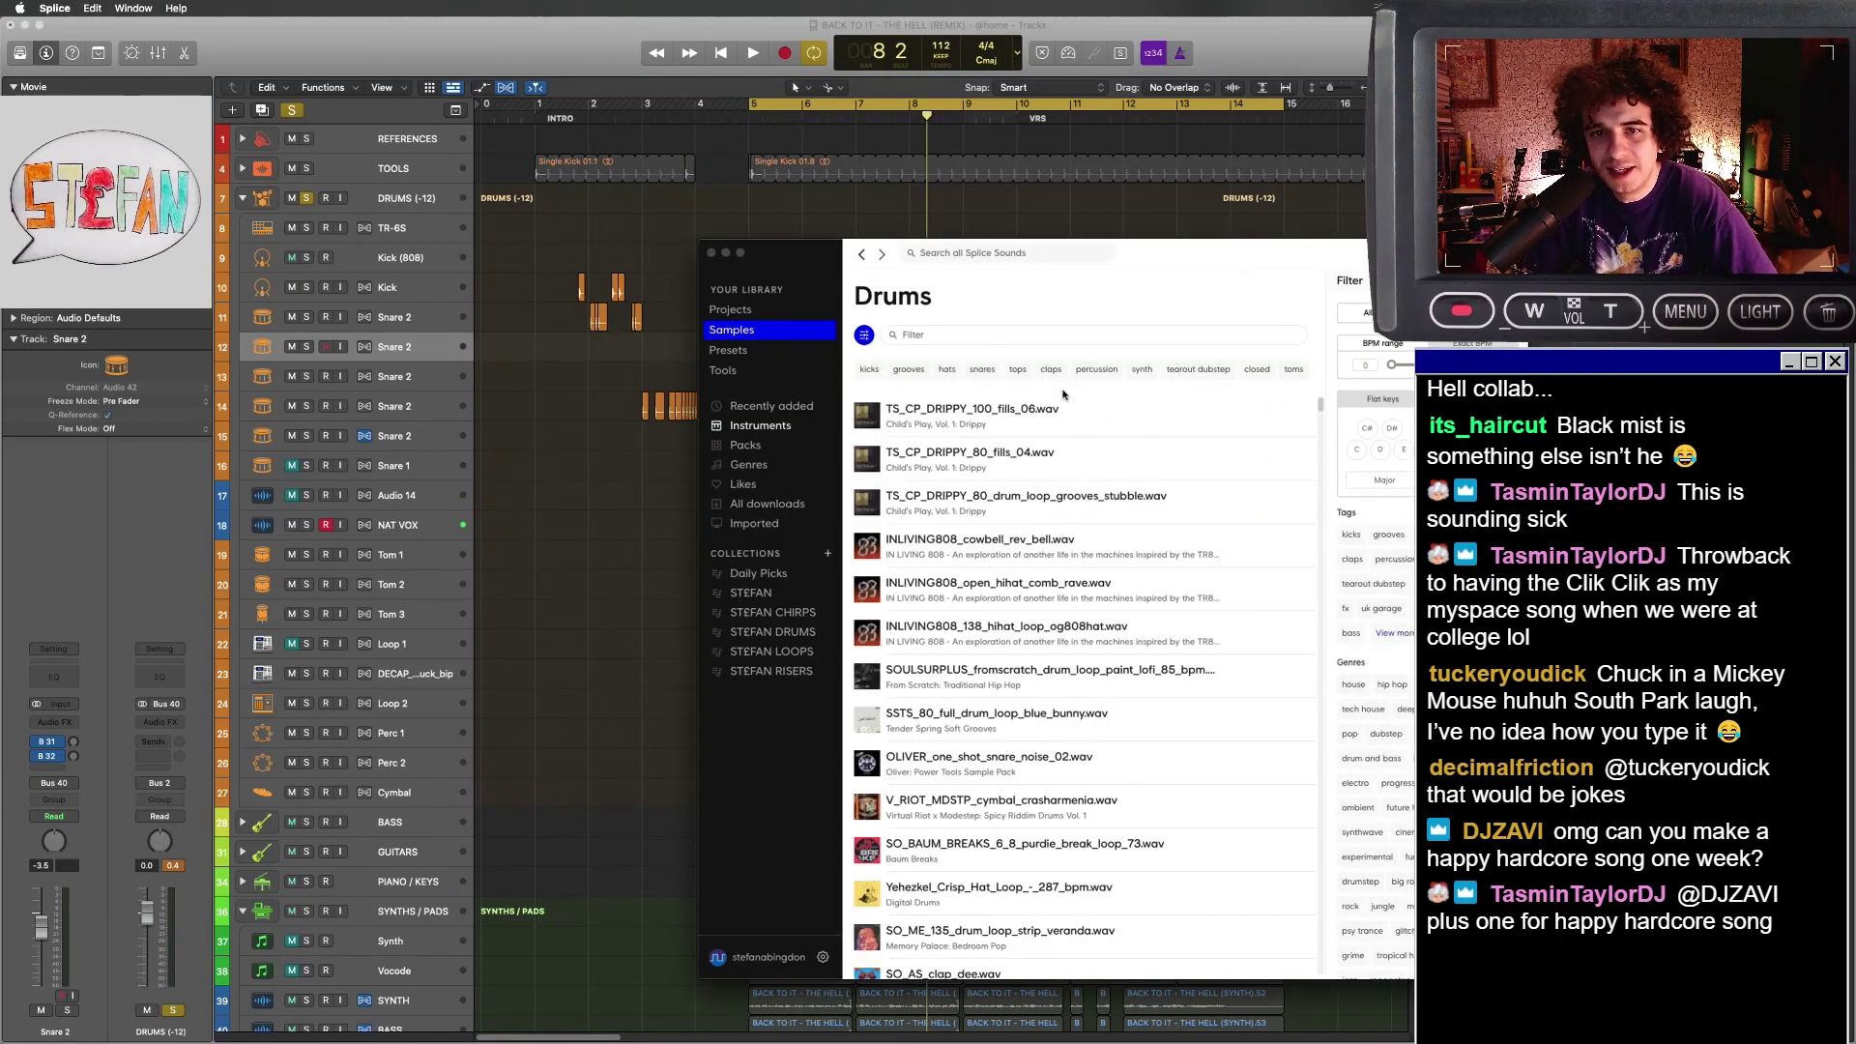
{"action": "left_click", "coordinate": [982, 370]}
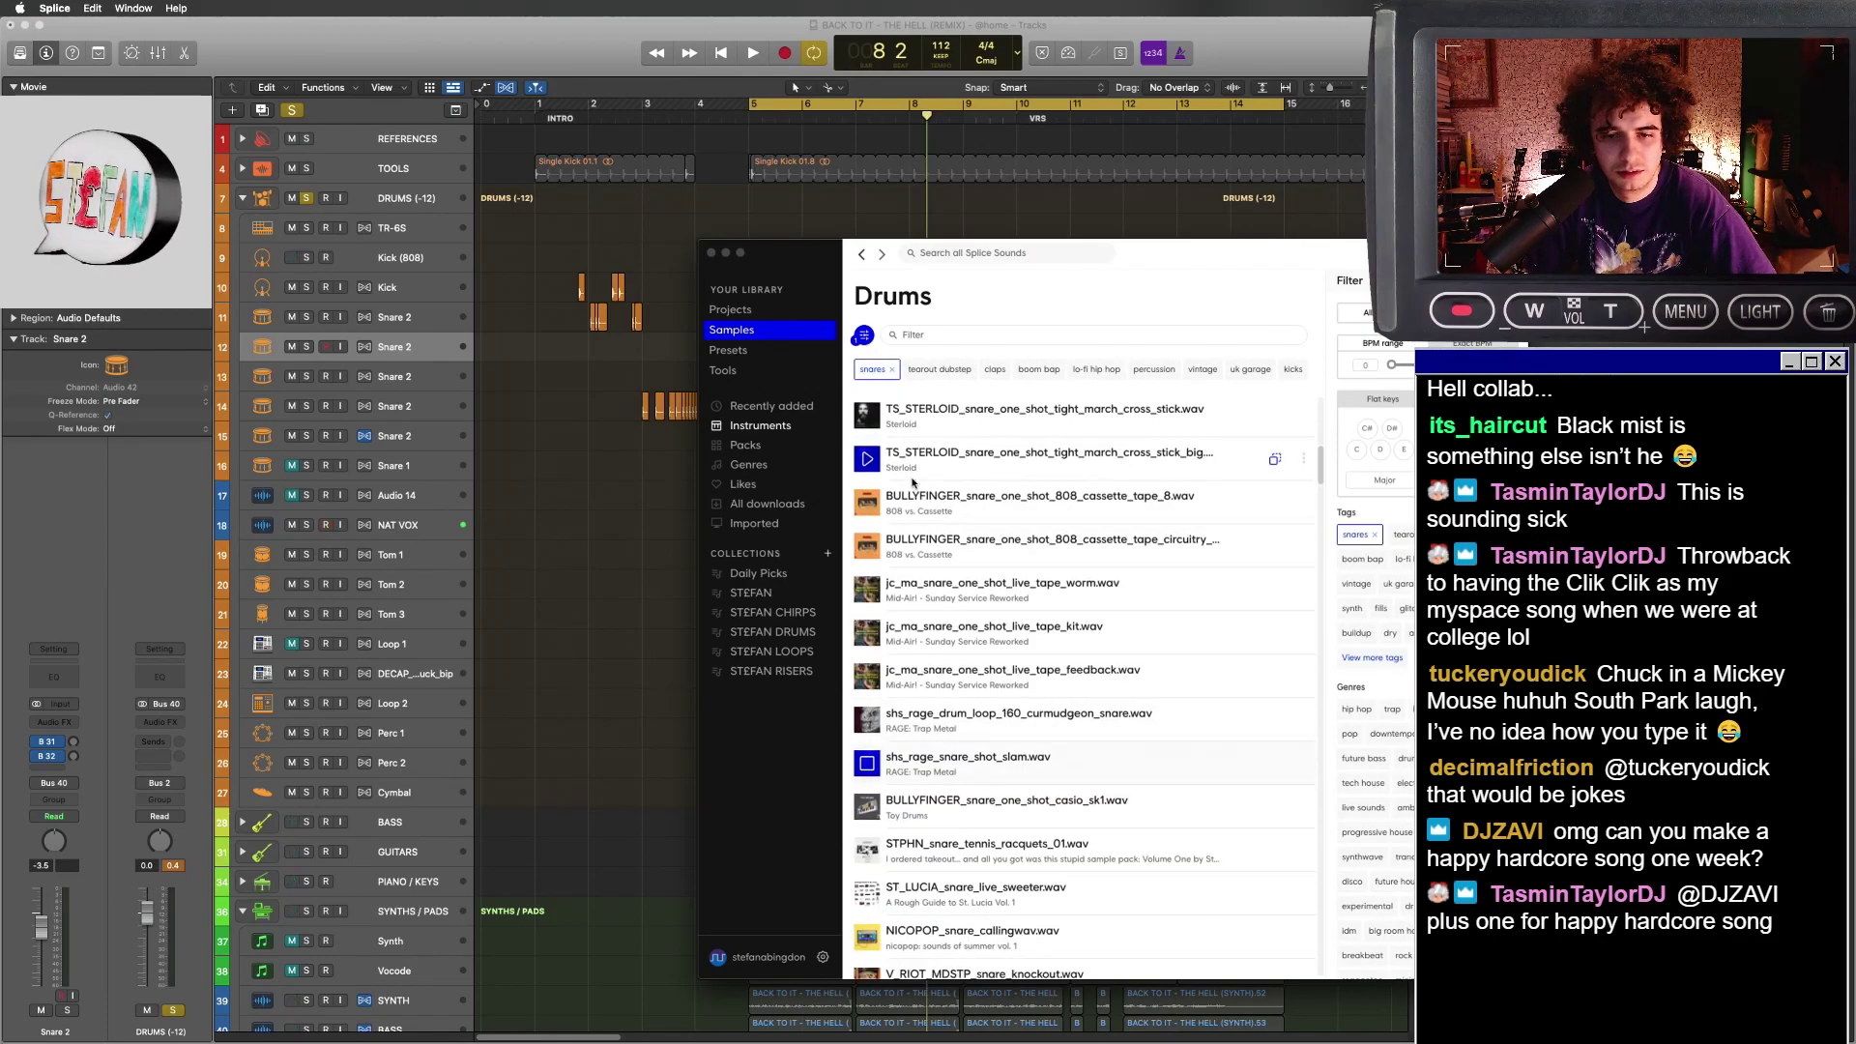
{"action": "left_click_drag", "start_coordinate": [963, 761], "coordinate": [759, 346]}
{"action": "key", "text": "space"}
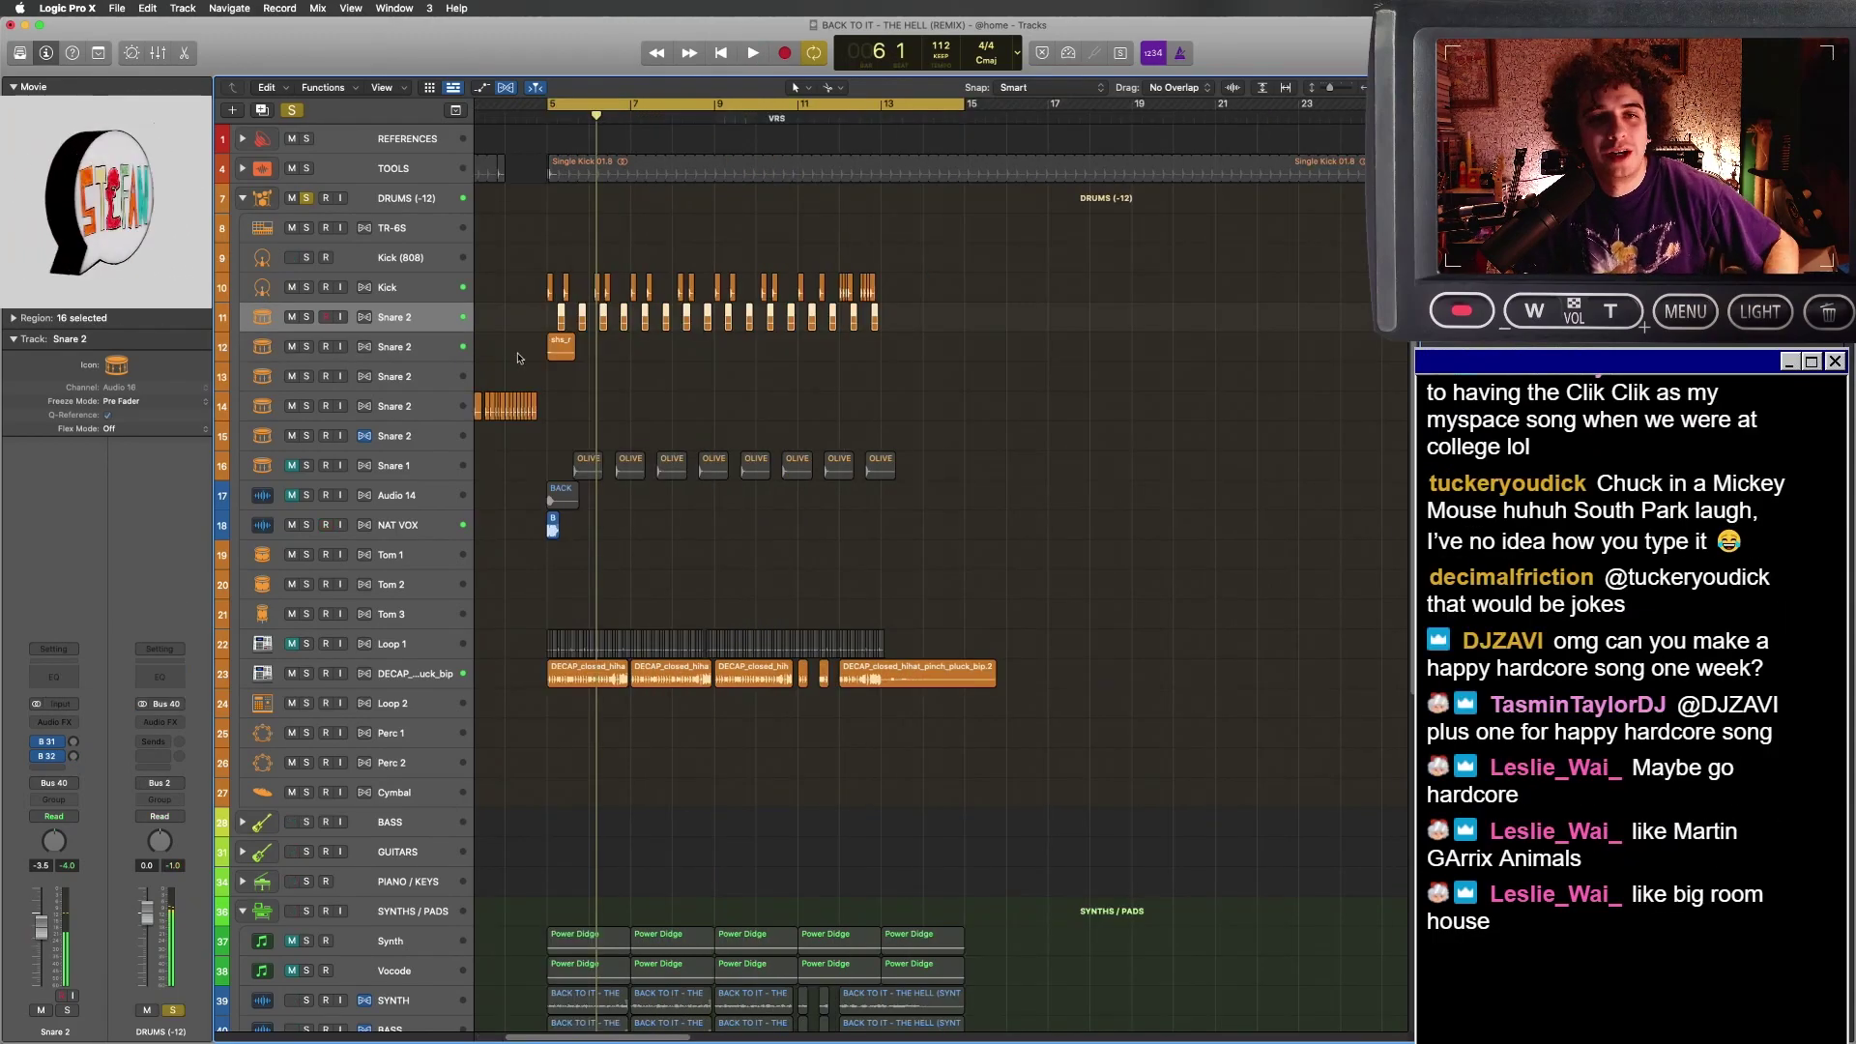
- Copy the snare hits onto a duplicated Snare 2 track with ValhallaVintageVerb at 100% mix and 1.27 s decay, plus a Channel EQ low cut
{"action": "key", "text": "super+d"}
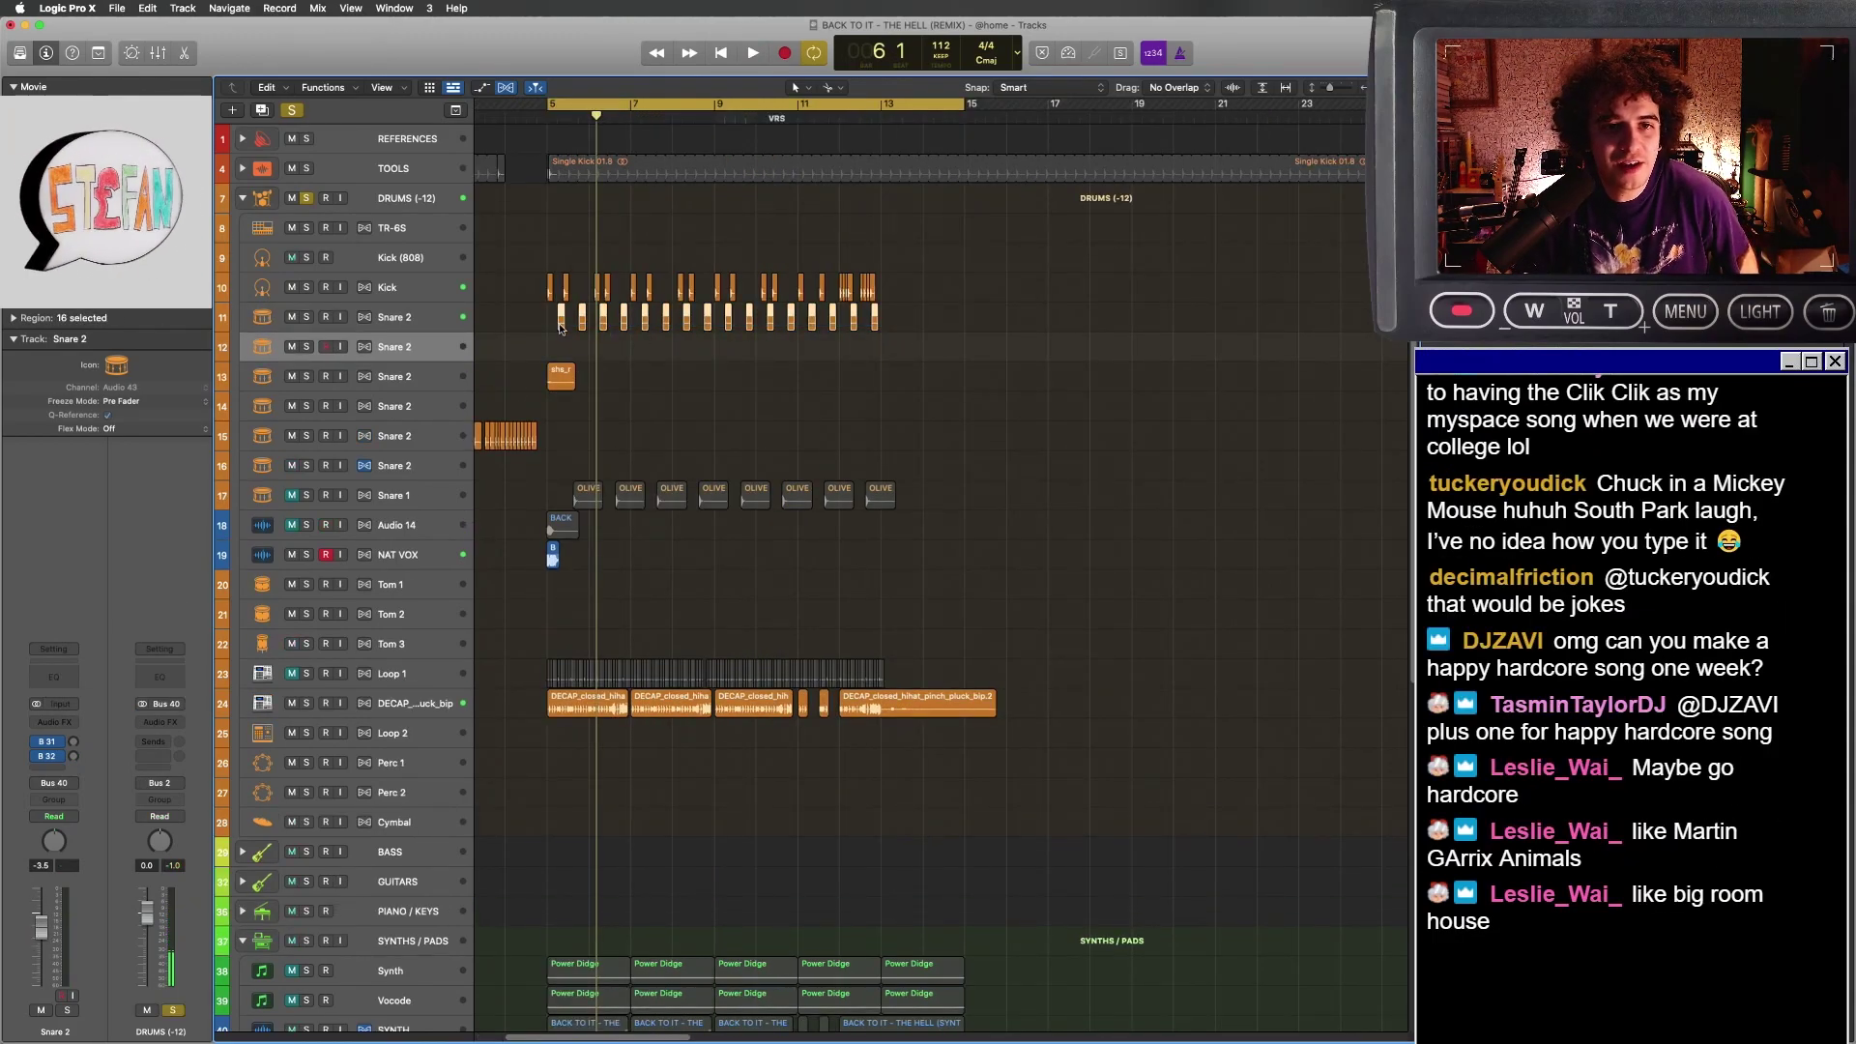
{"action": "left_click_drag", "start_coordinate": [558, 328], "coordinate": [547, 340]}
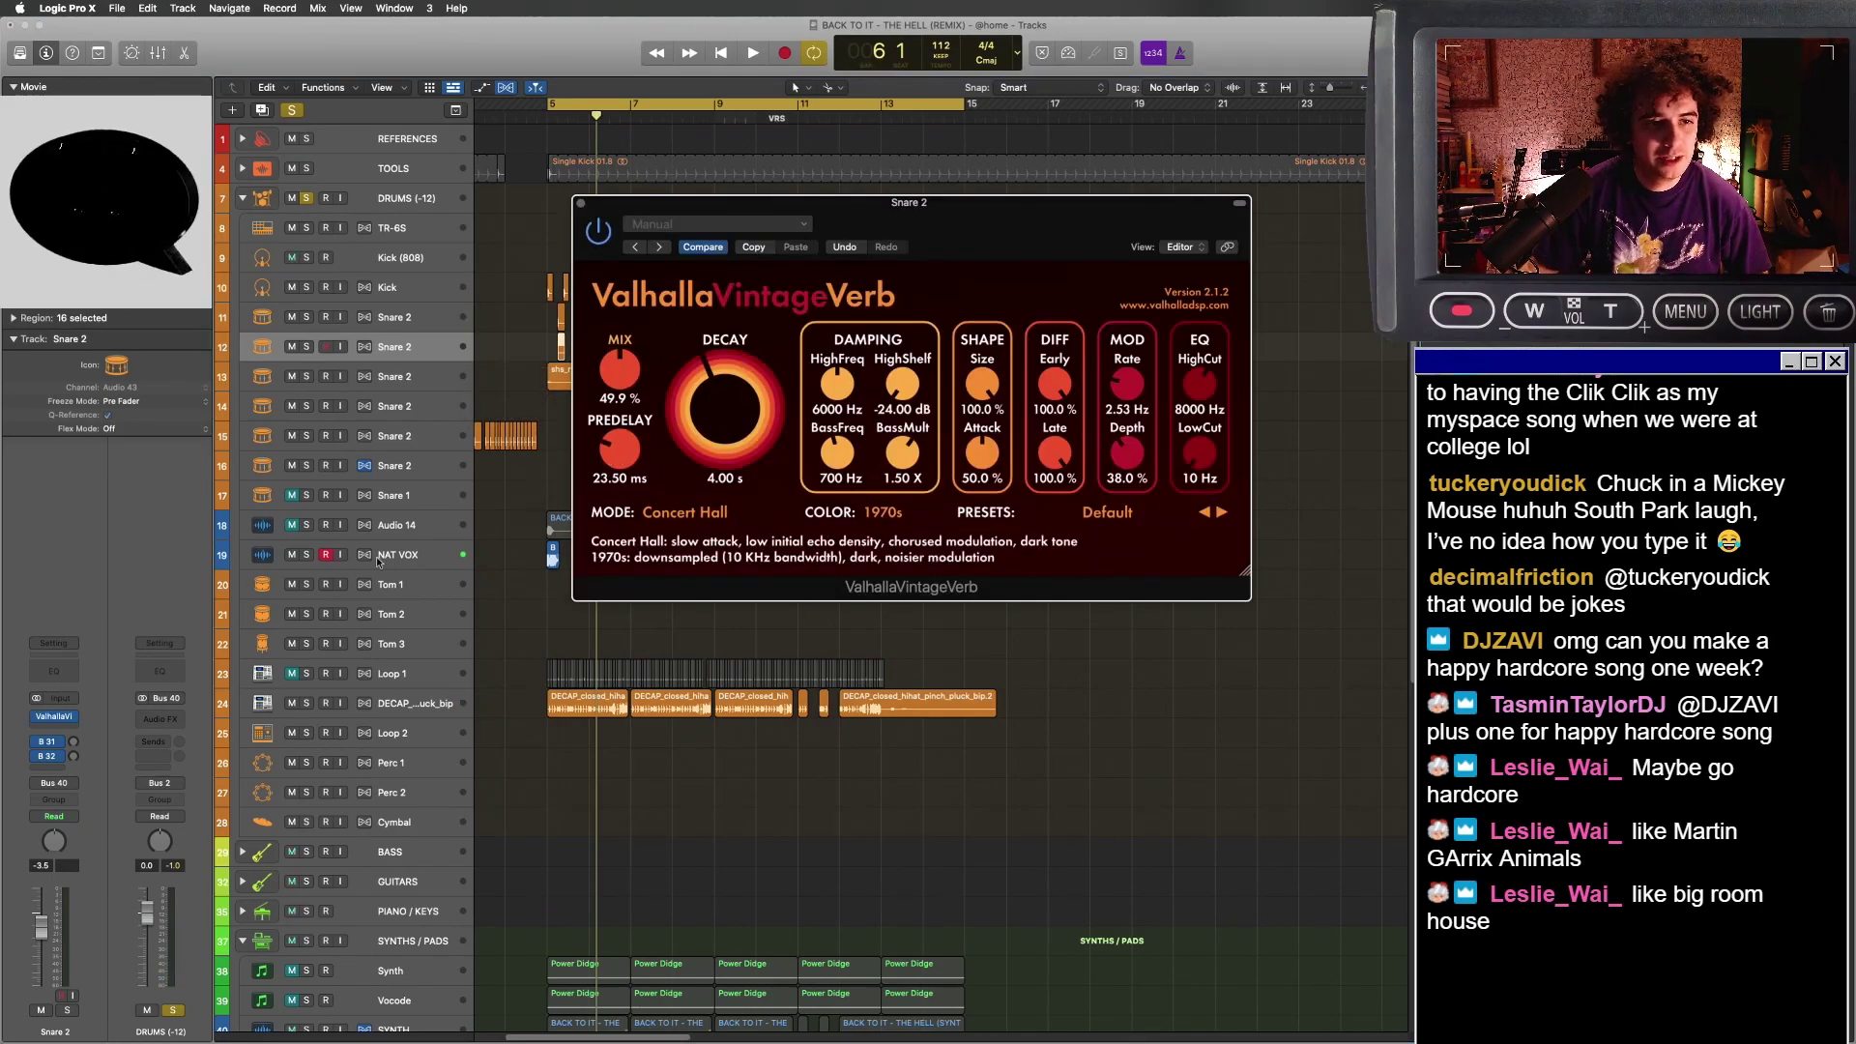
{"action": "left_click", "coordinate": [53, 670]}
{"action": "left_click", "coordinate": [633, 291]}
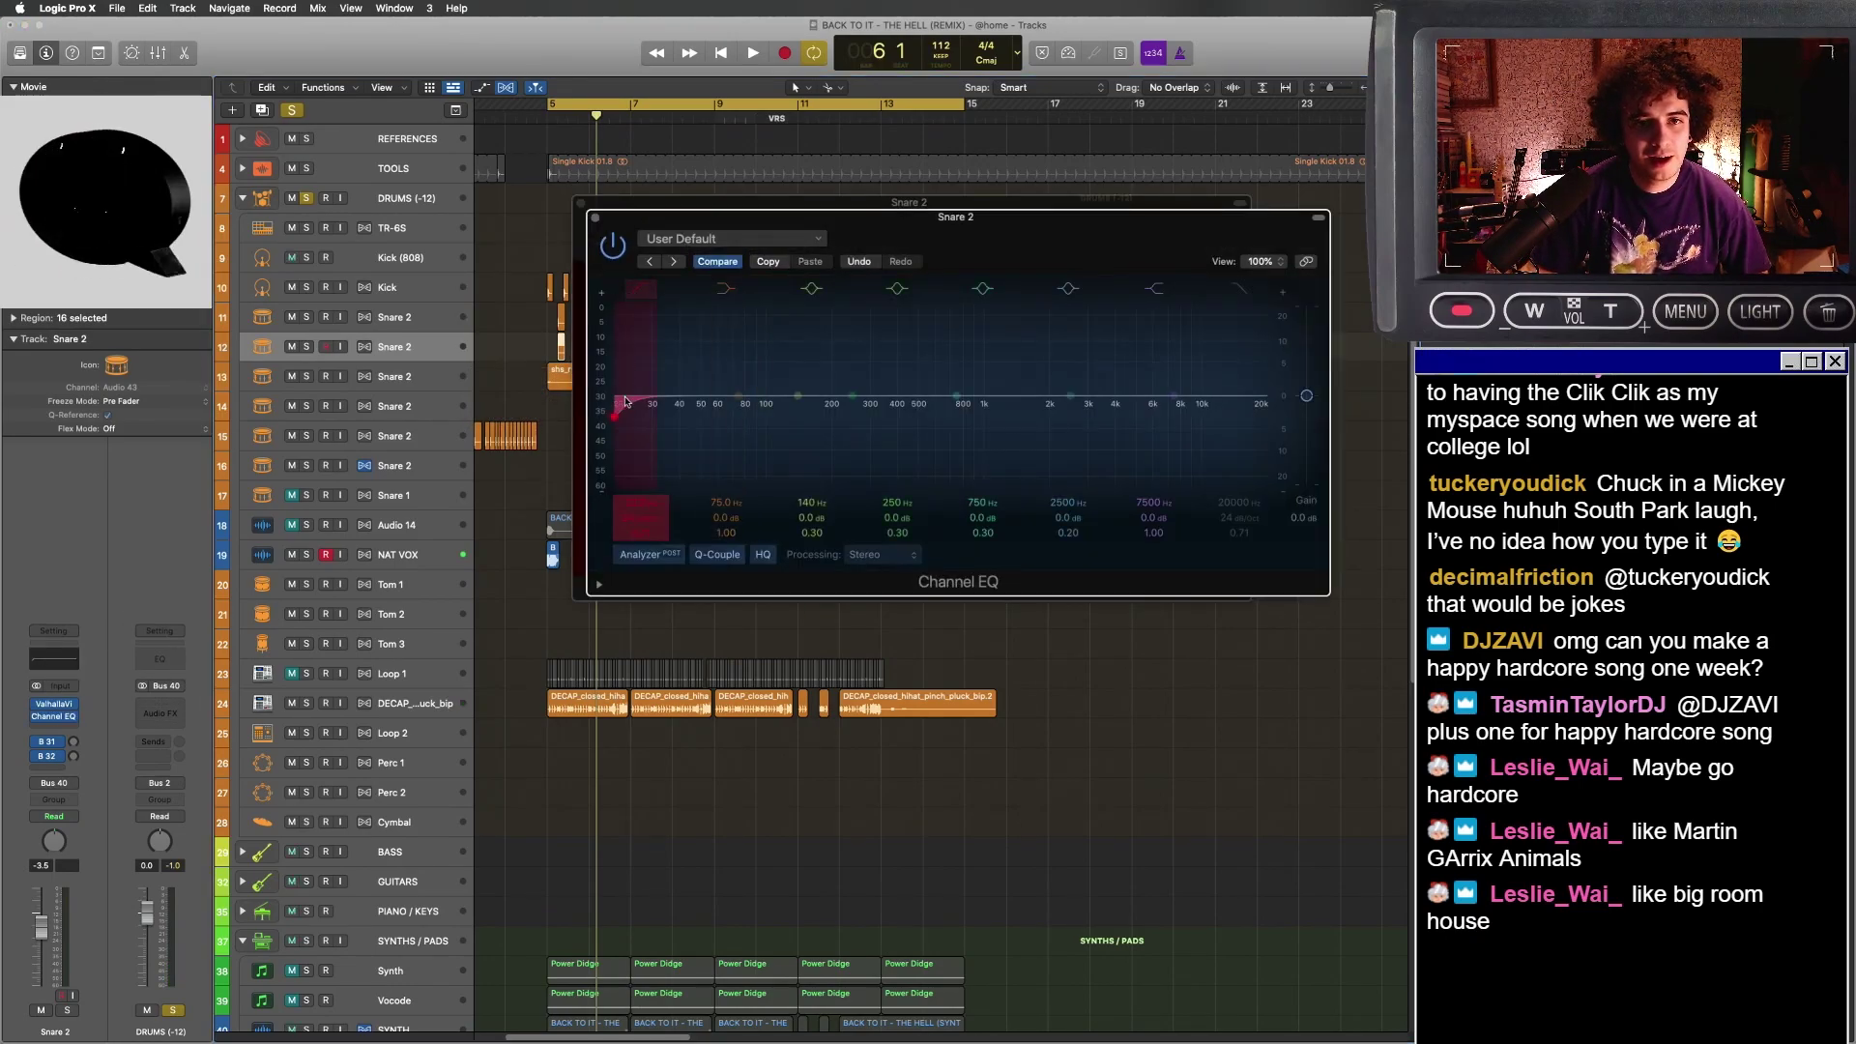
{"action": "left_click_drag", "start_coordinate": [623, 396], "coordinate": [778, 398]}
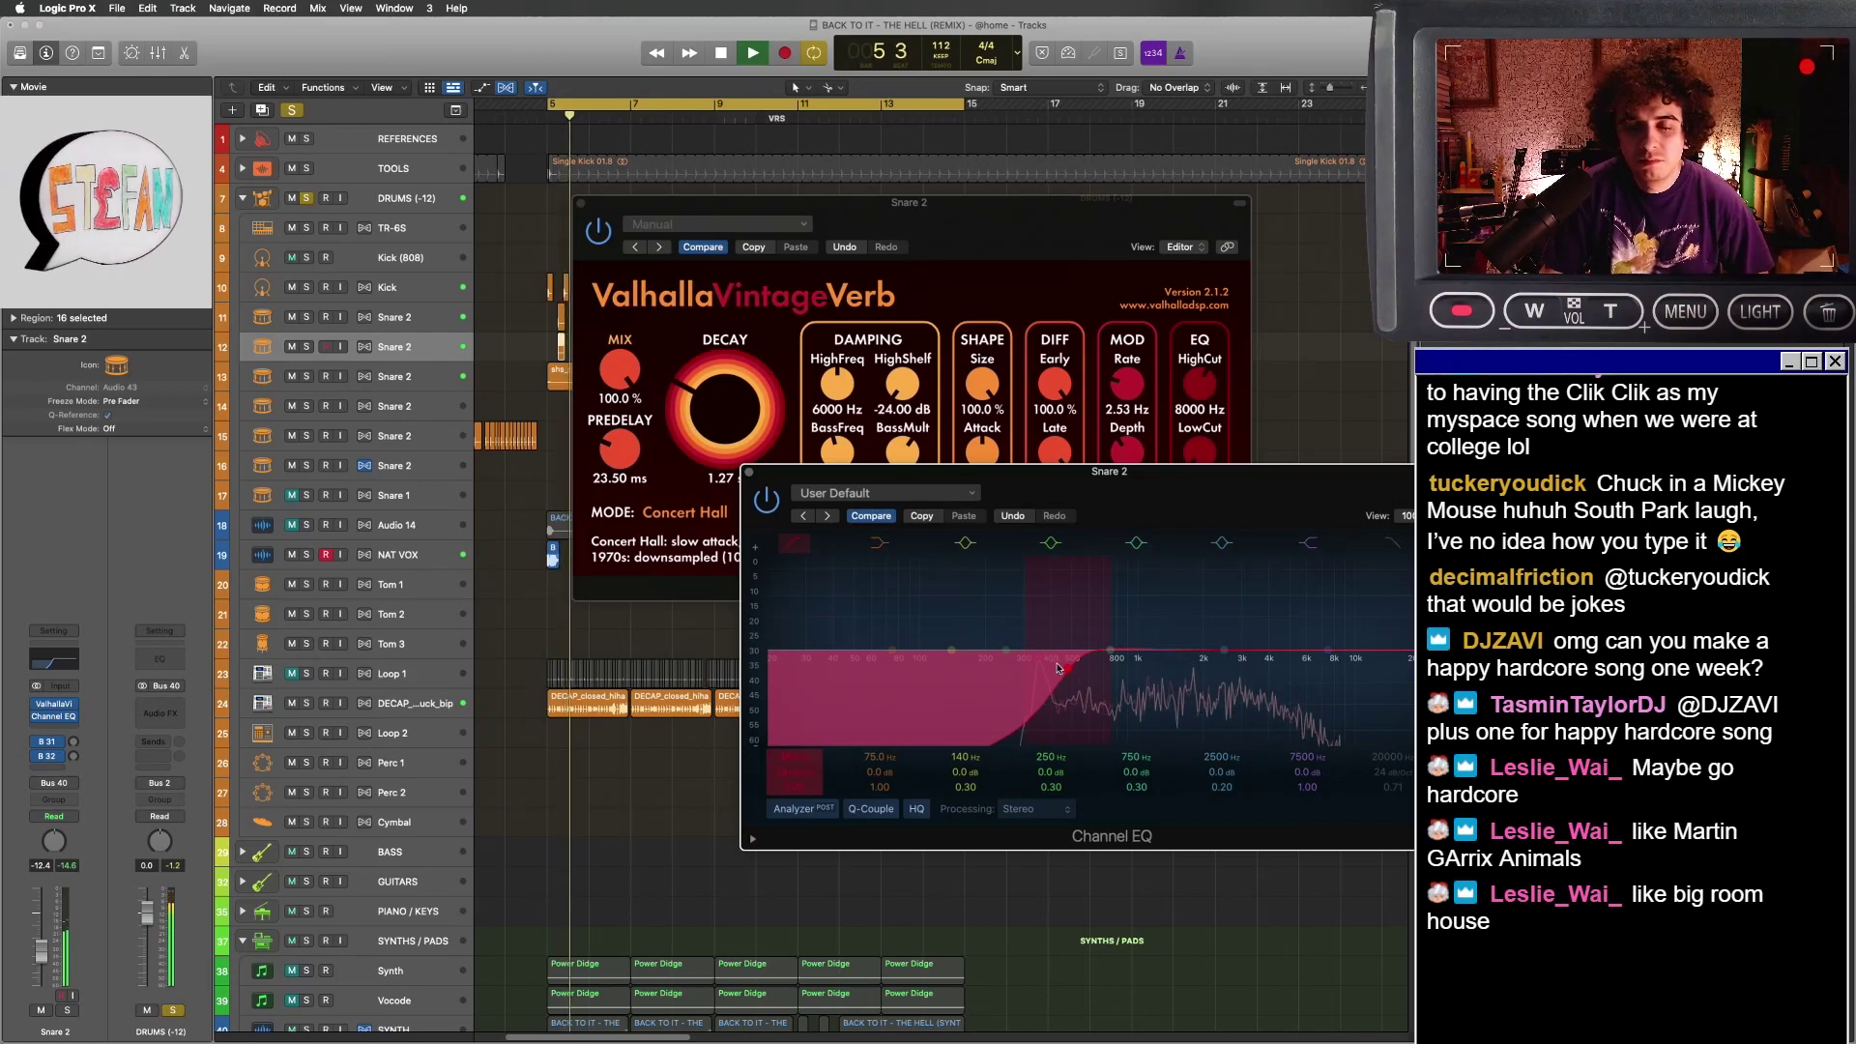
{"action": "left_click", "coordinate": [748, 473]}
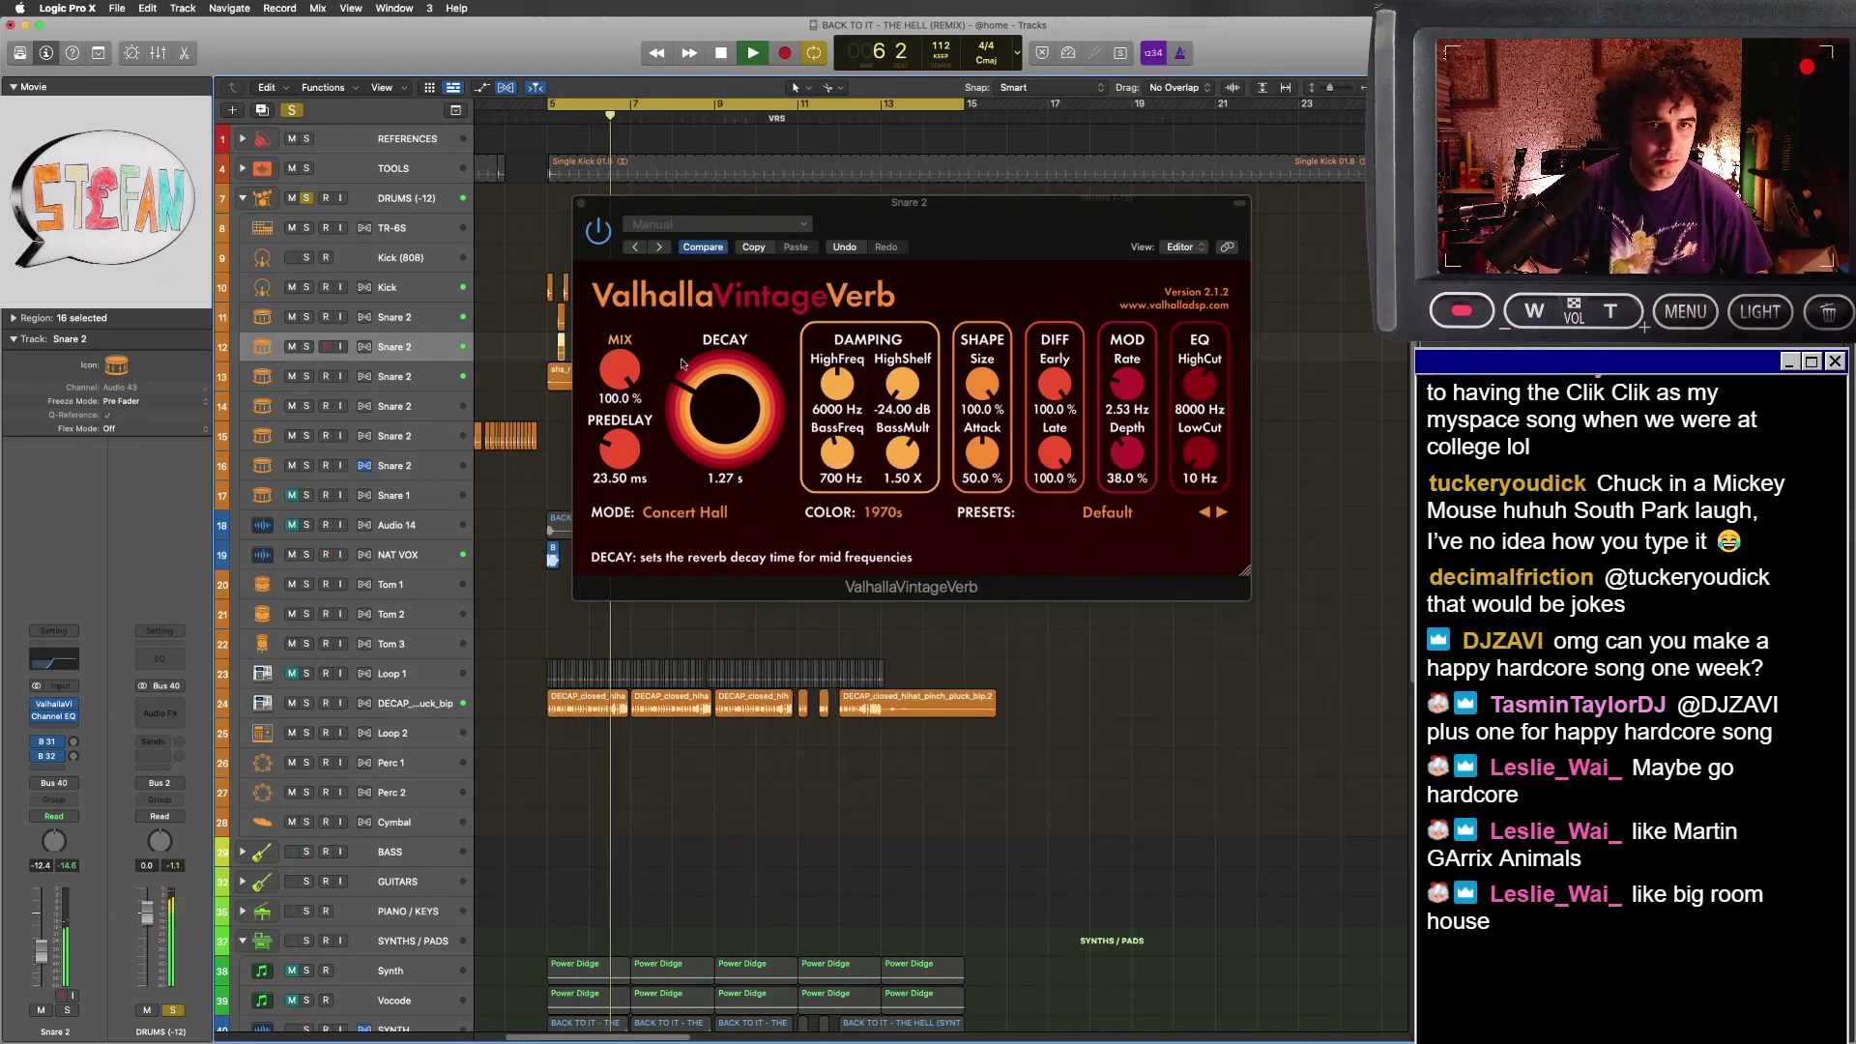
{"action": "left_click", "coordinate": [581, 203]}
- Shorten the intro snare roll to end at 4 3 and play the build-up
{"action": "left_click_drag", "start_coordinate": [1172, 477], "coordinate": [1077, 441]}
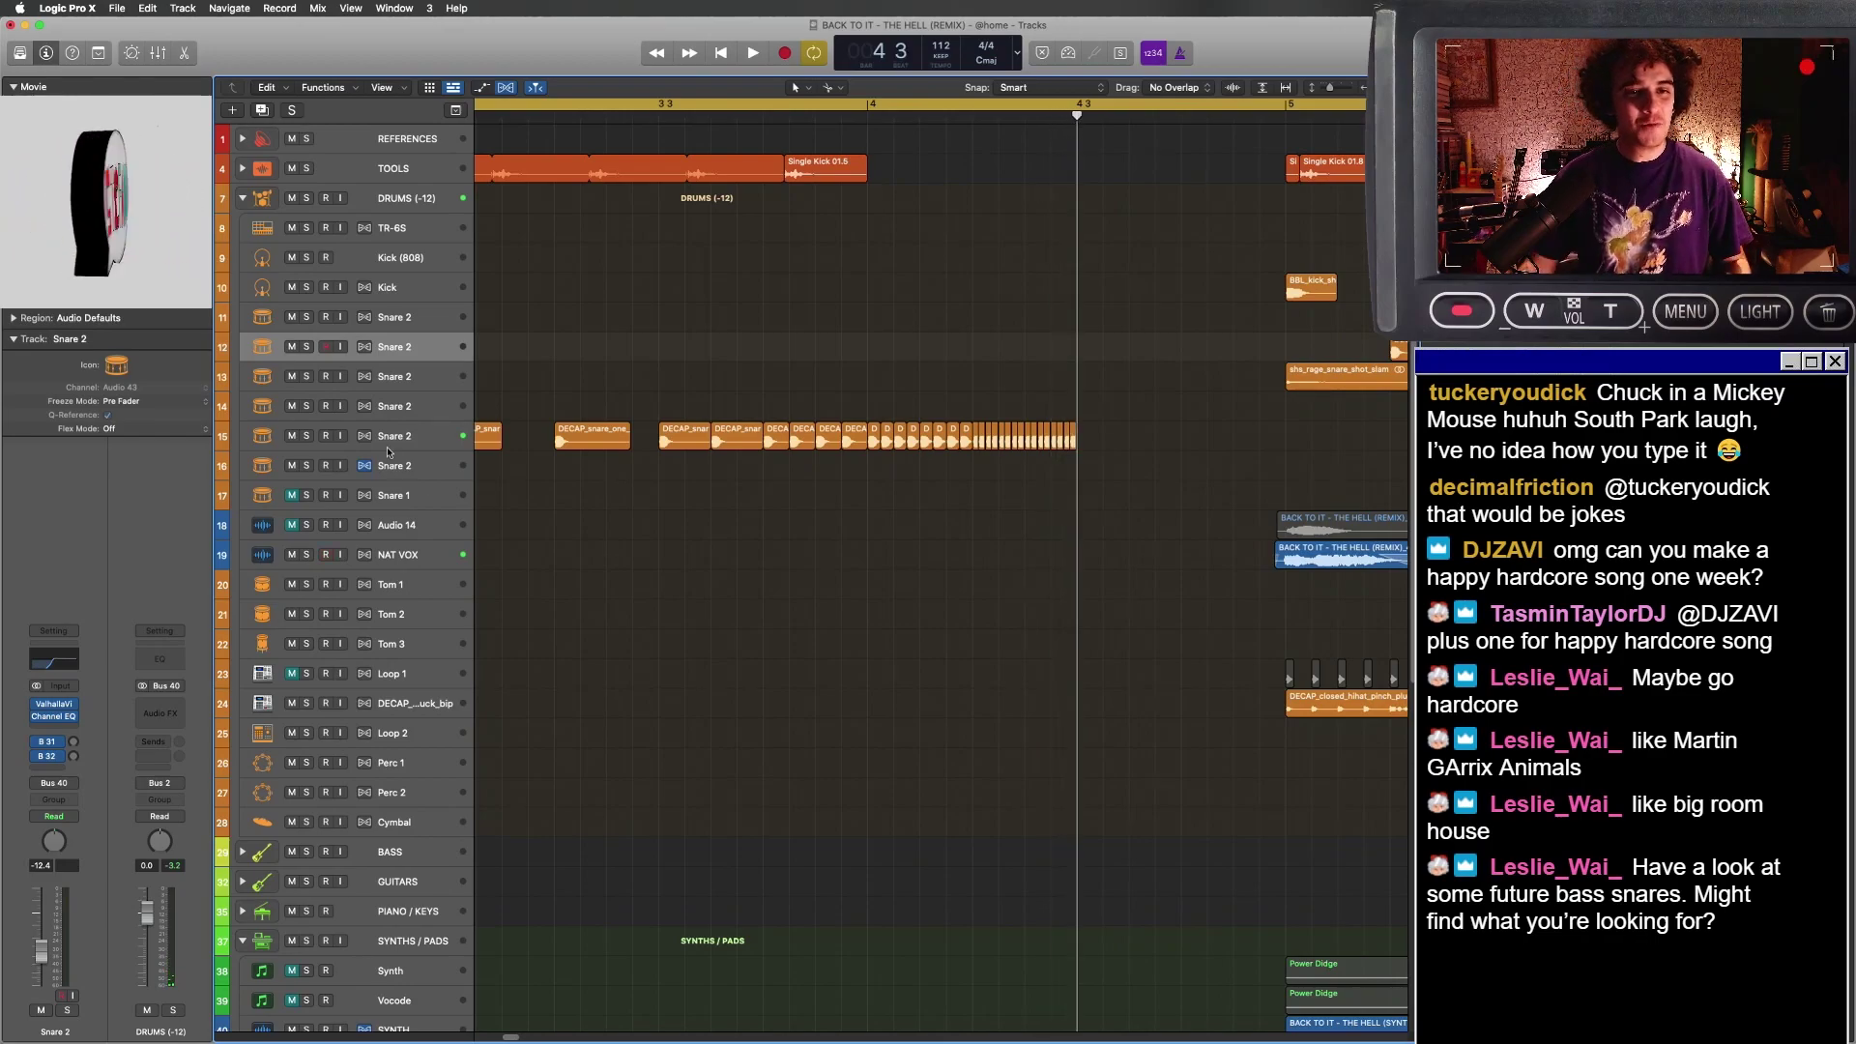
{"action": "left_click", "coordinate": [658, 106]}
{"action": "key", "text": "space"}
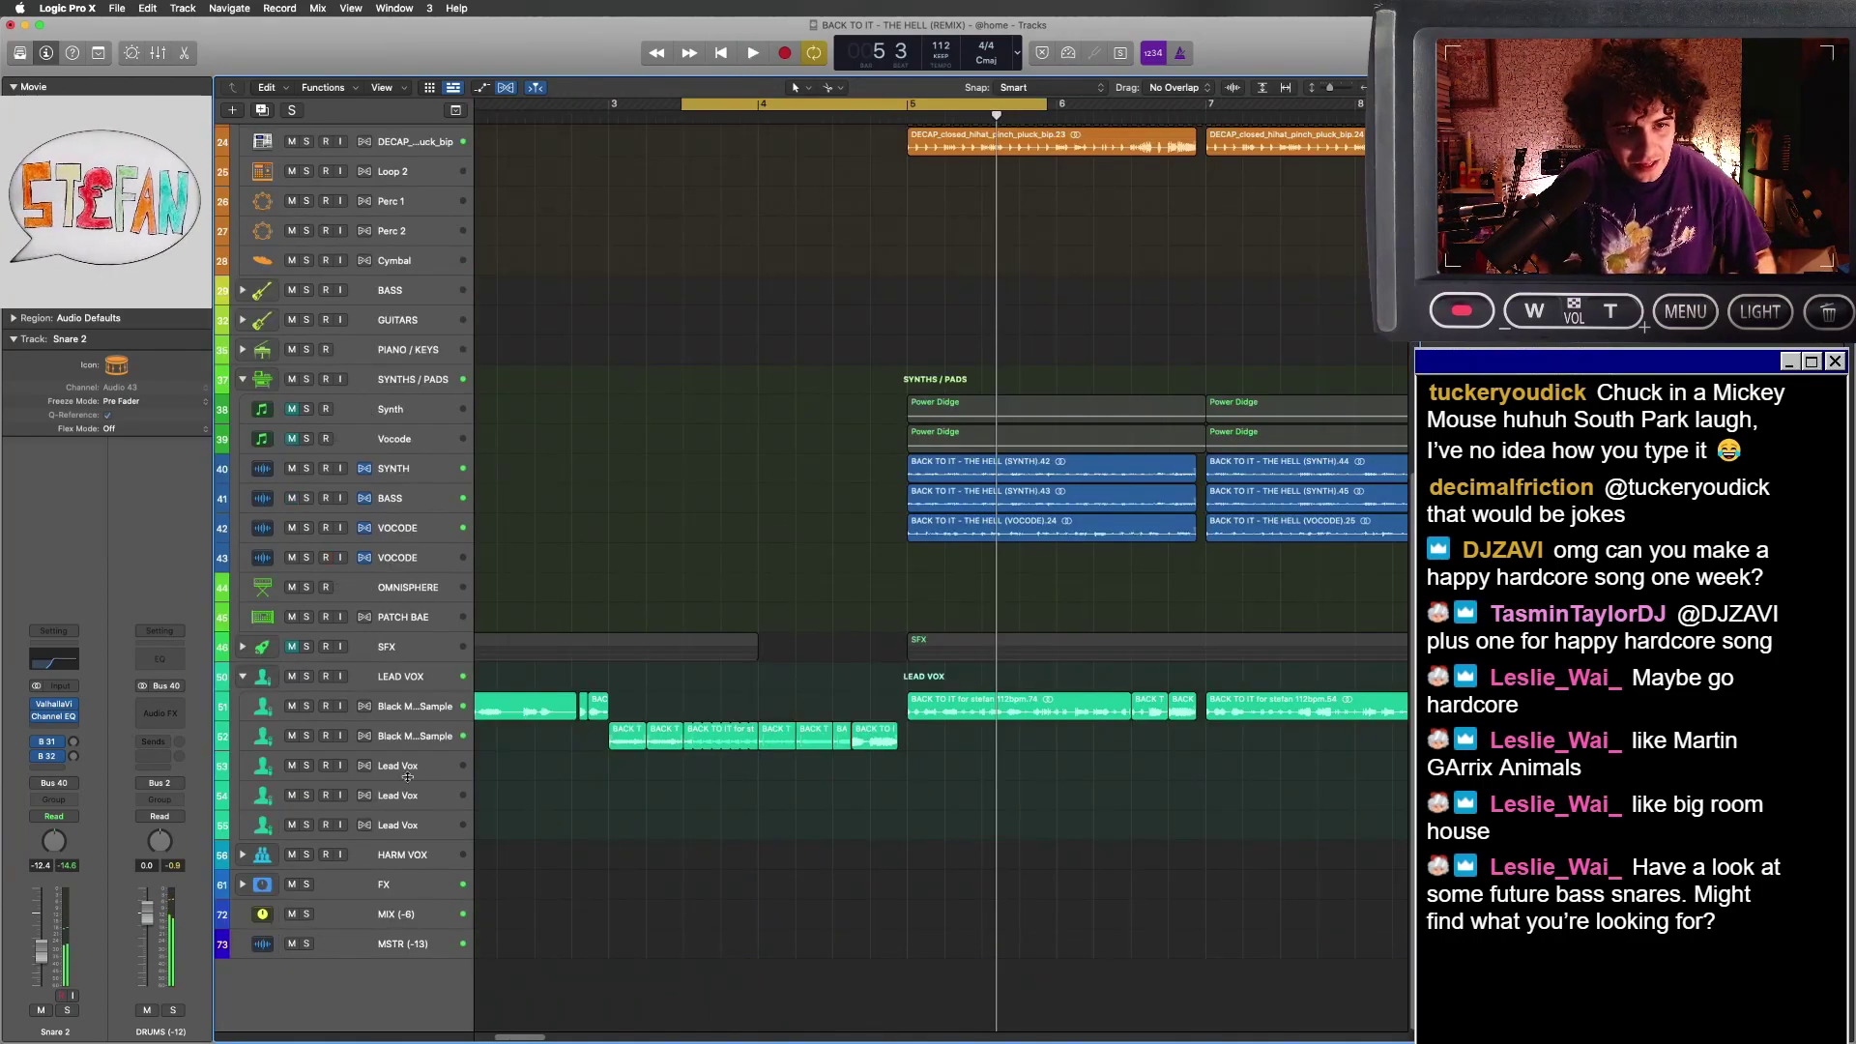
- Put the last vocal slice before bar 5 on a duplicated Black Mist Sample track and enable the low cut in its Channel EQ
{"action": "left_click", "coordinate": [430, 744]}
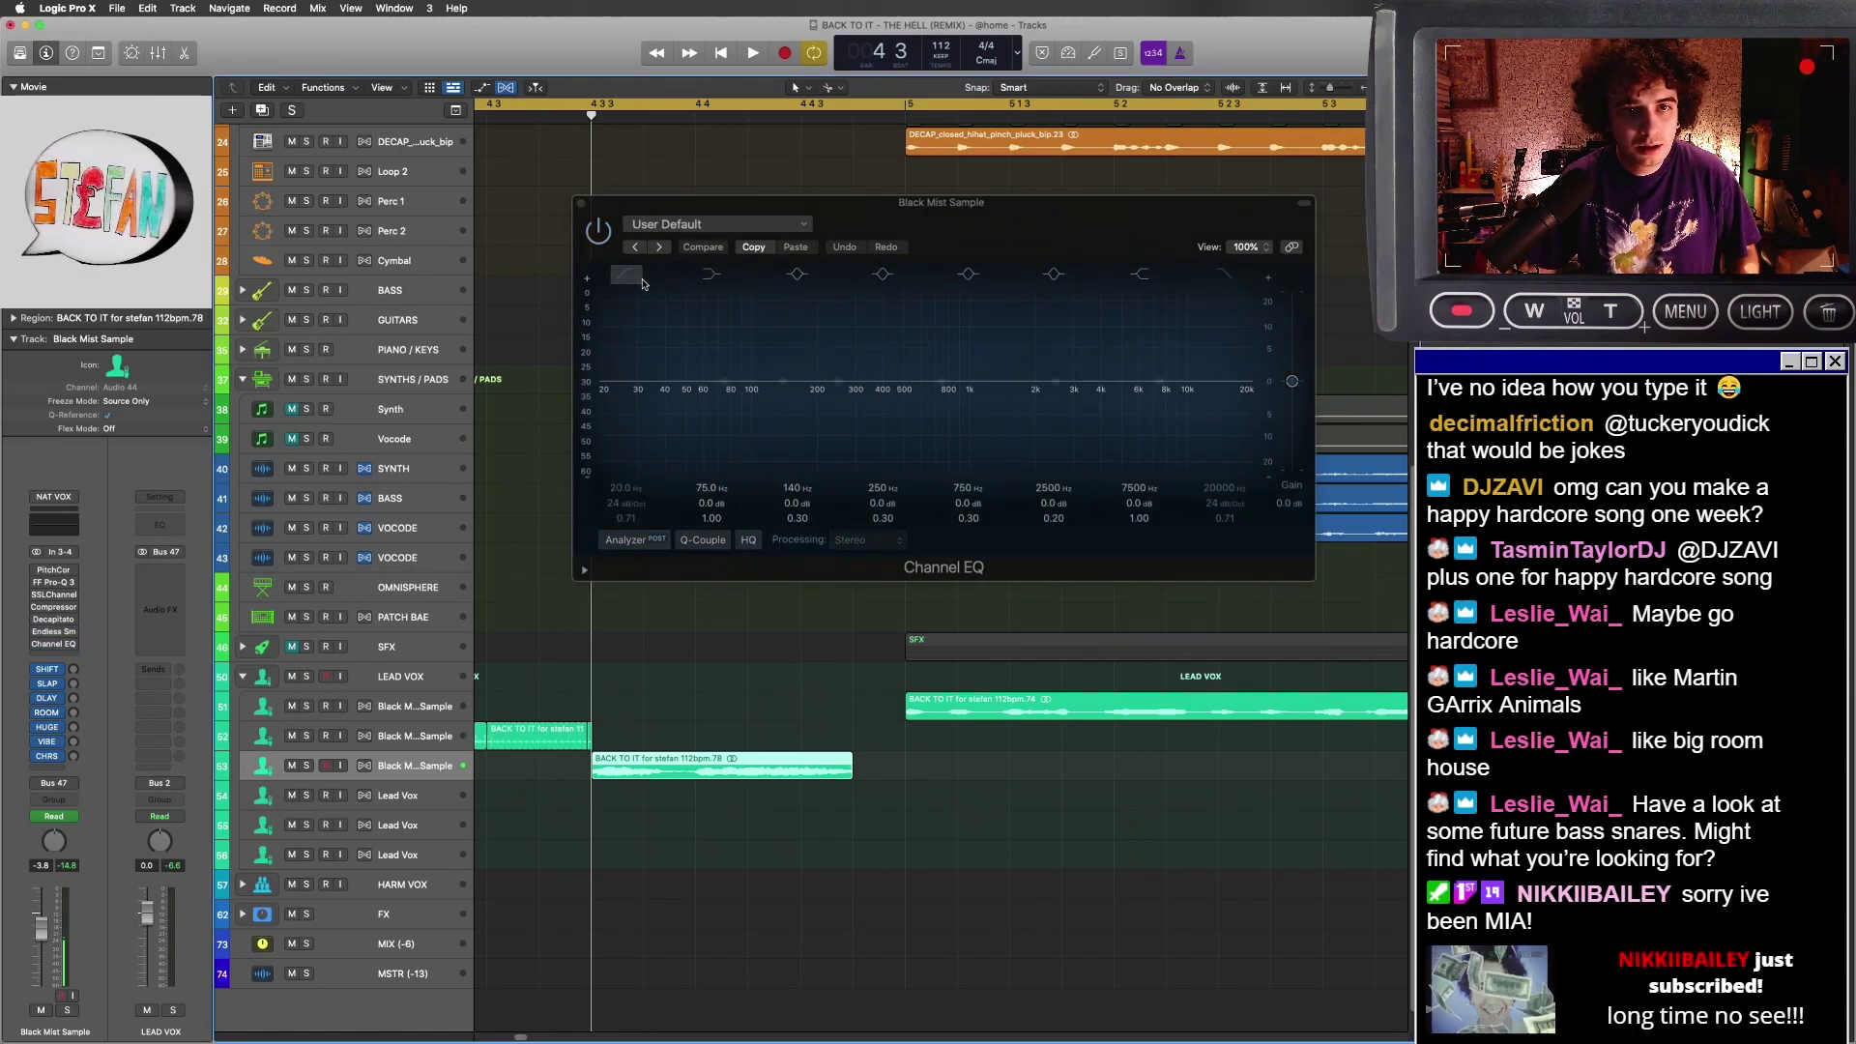
{"action": "left_click", "coordinate": [626, 275]}
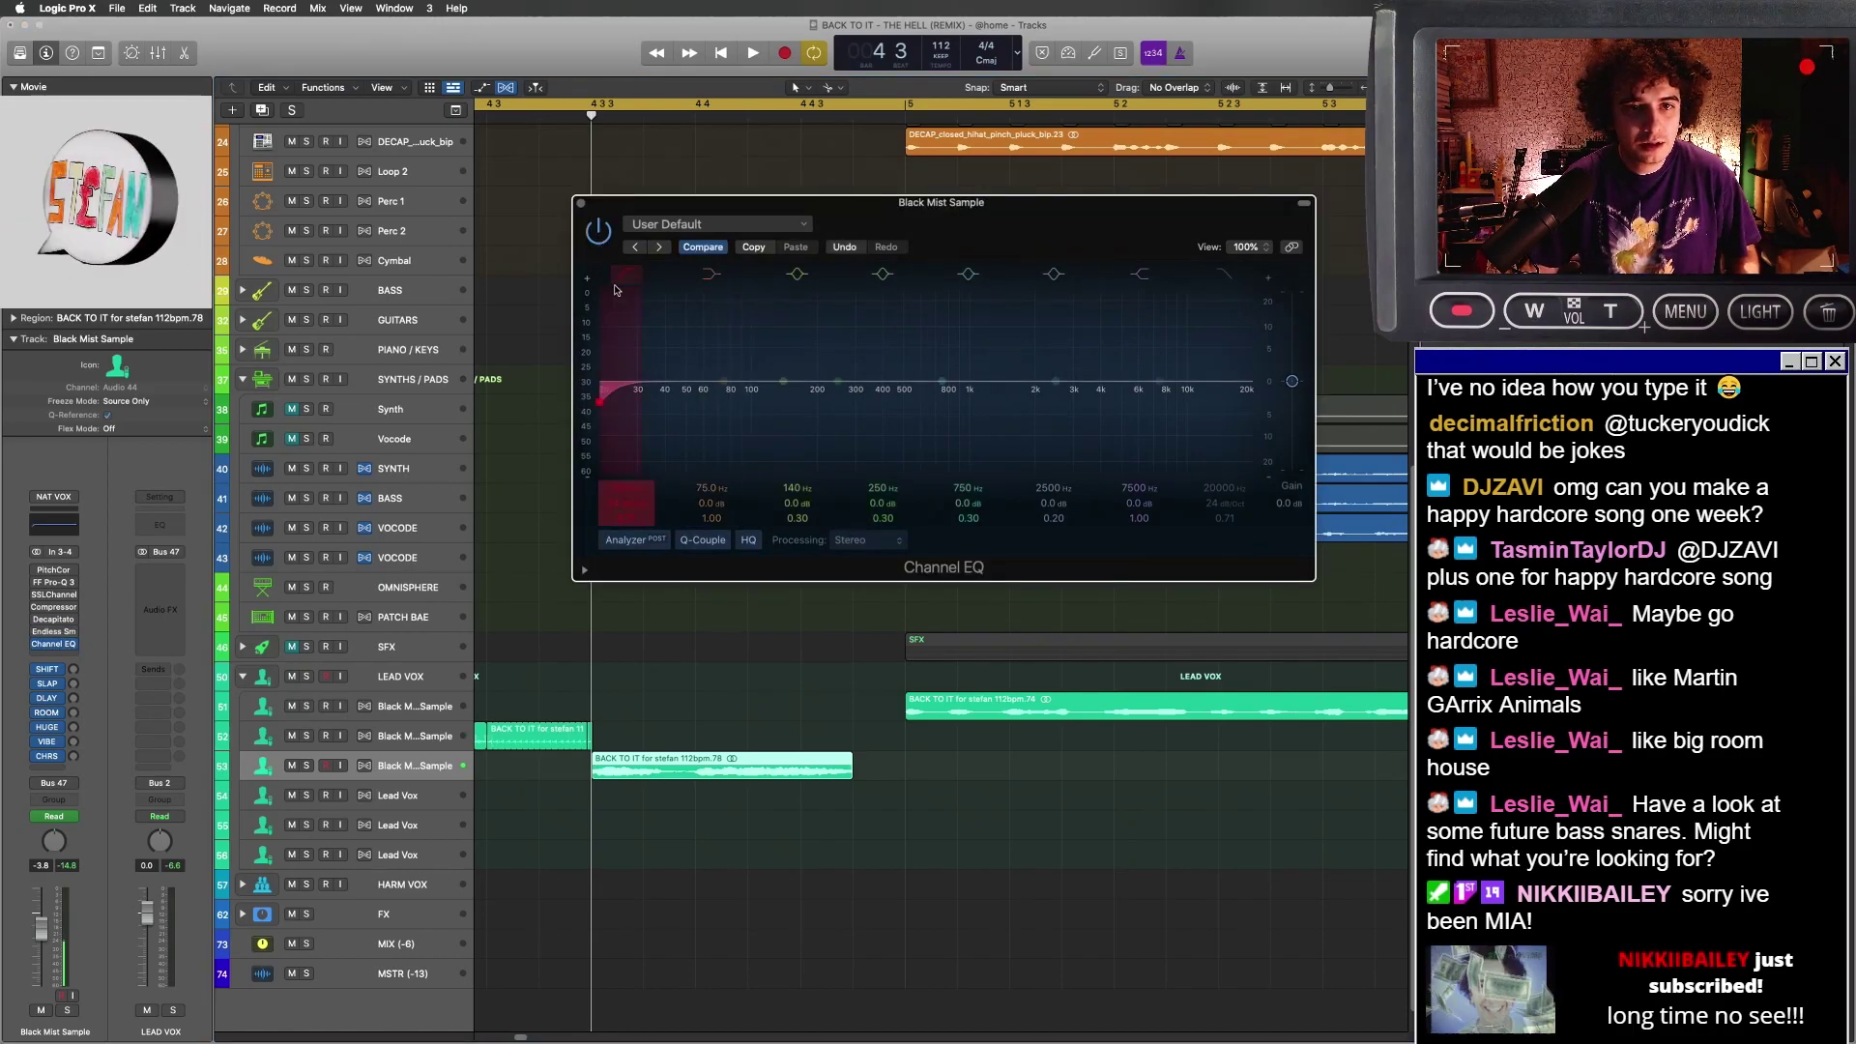
{"action": "key", "text": "super+w"}
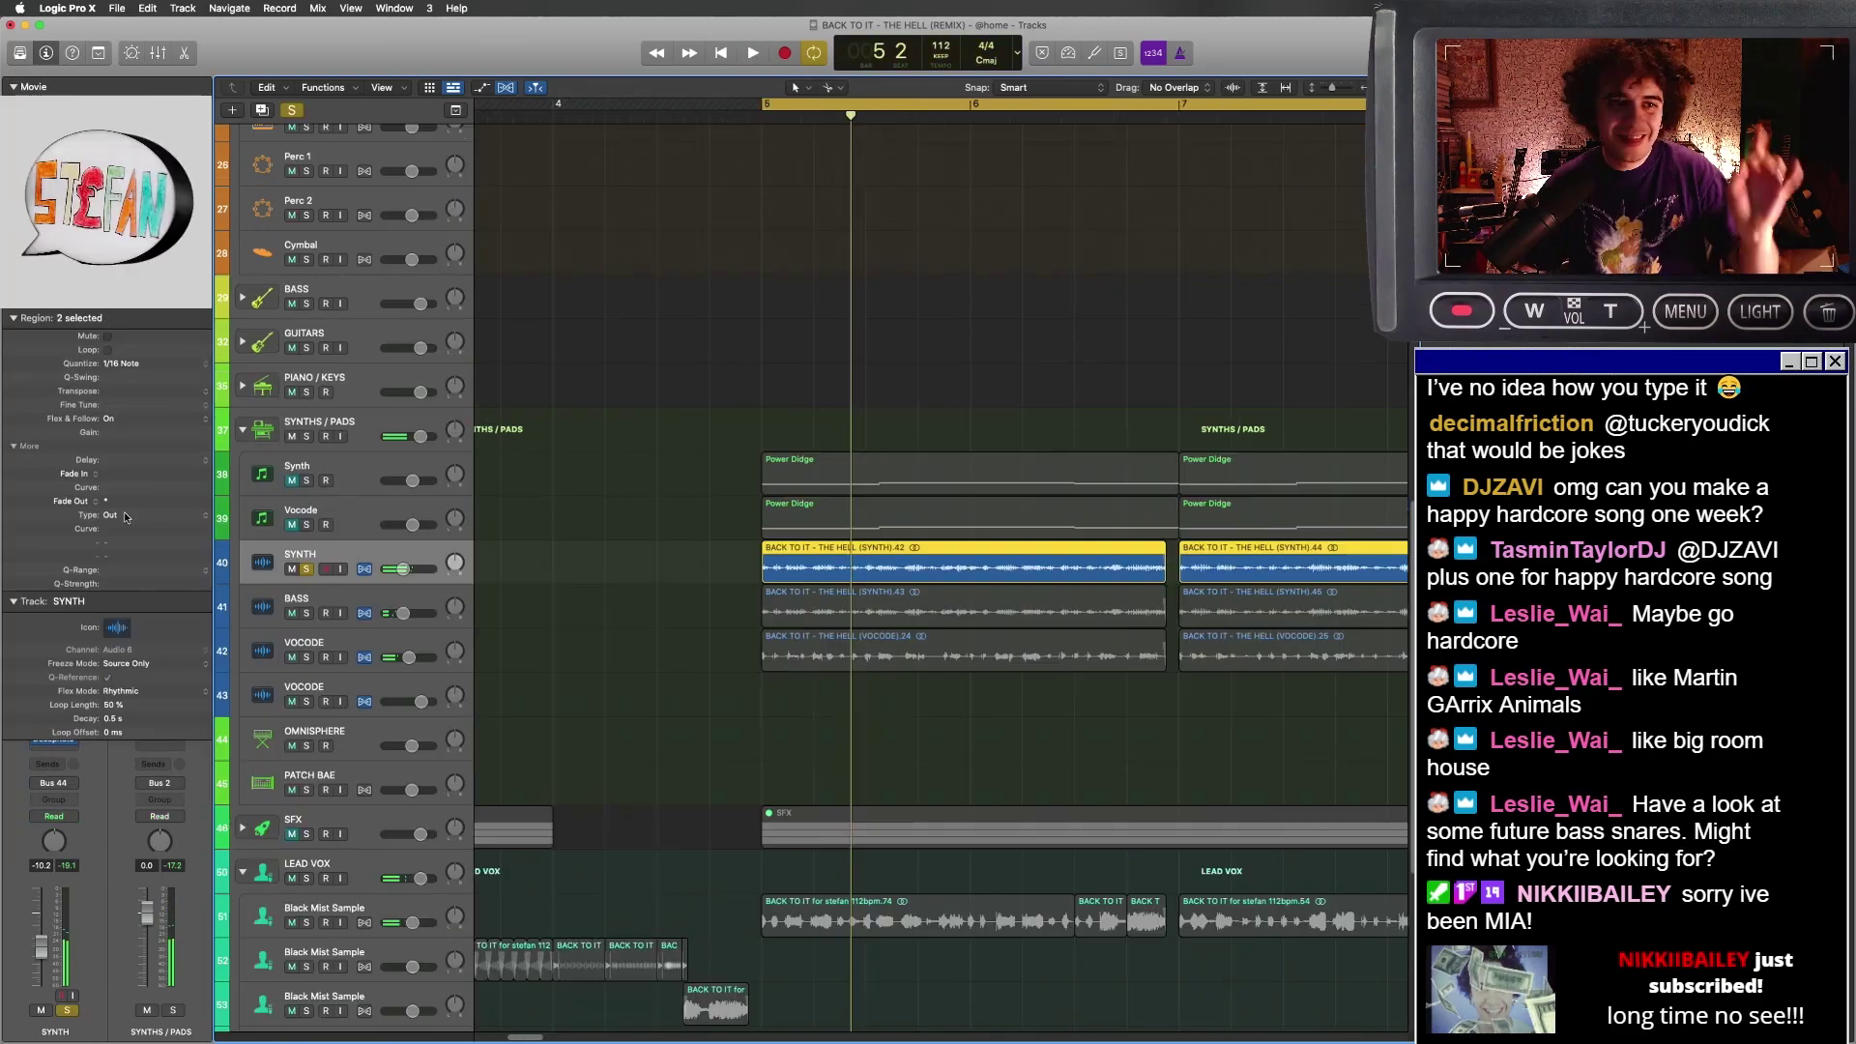
- Raise the Channel EQ low cut on the SYNTH track and set the volumes to -7.0 dB for SYNTH and -8.2 dB for BASS
{"action": "left_click", "coordinate": [13, 318]}
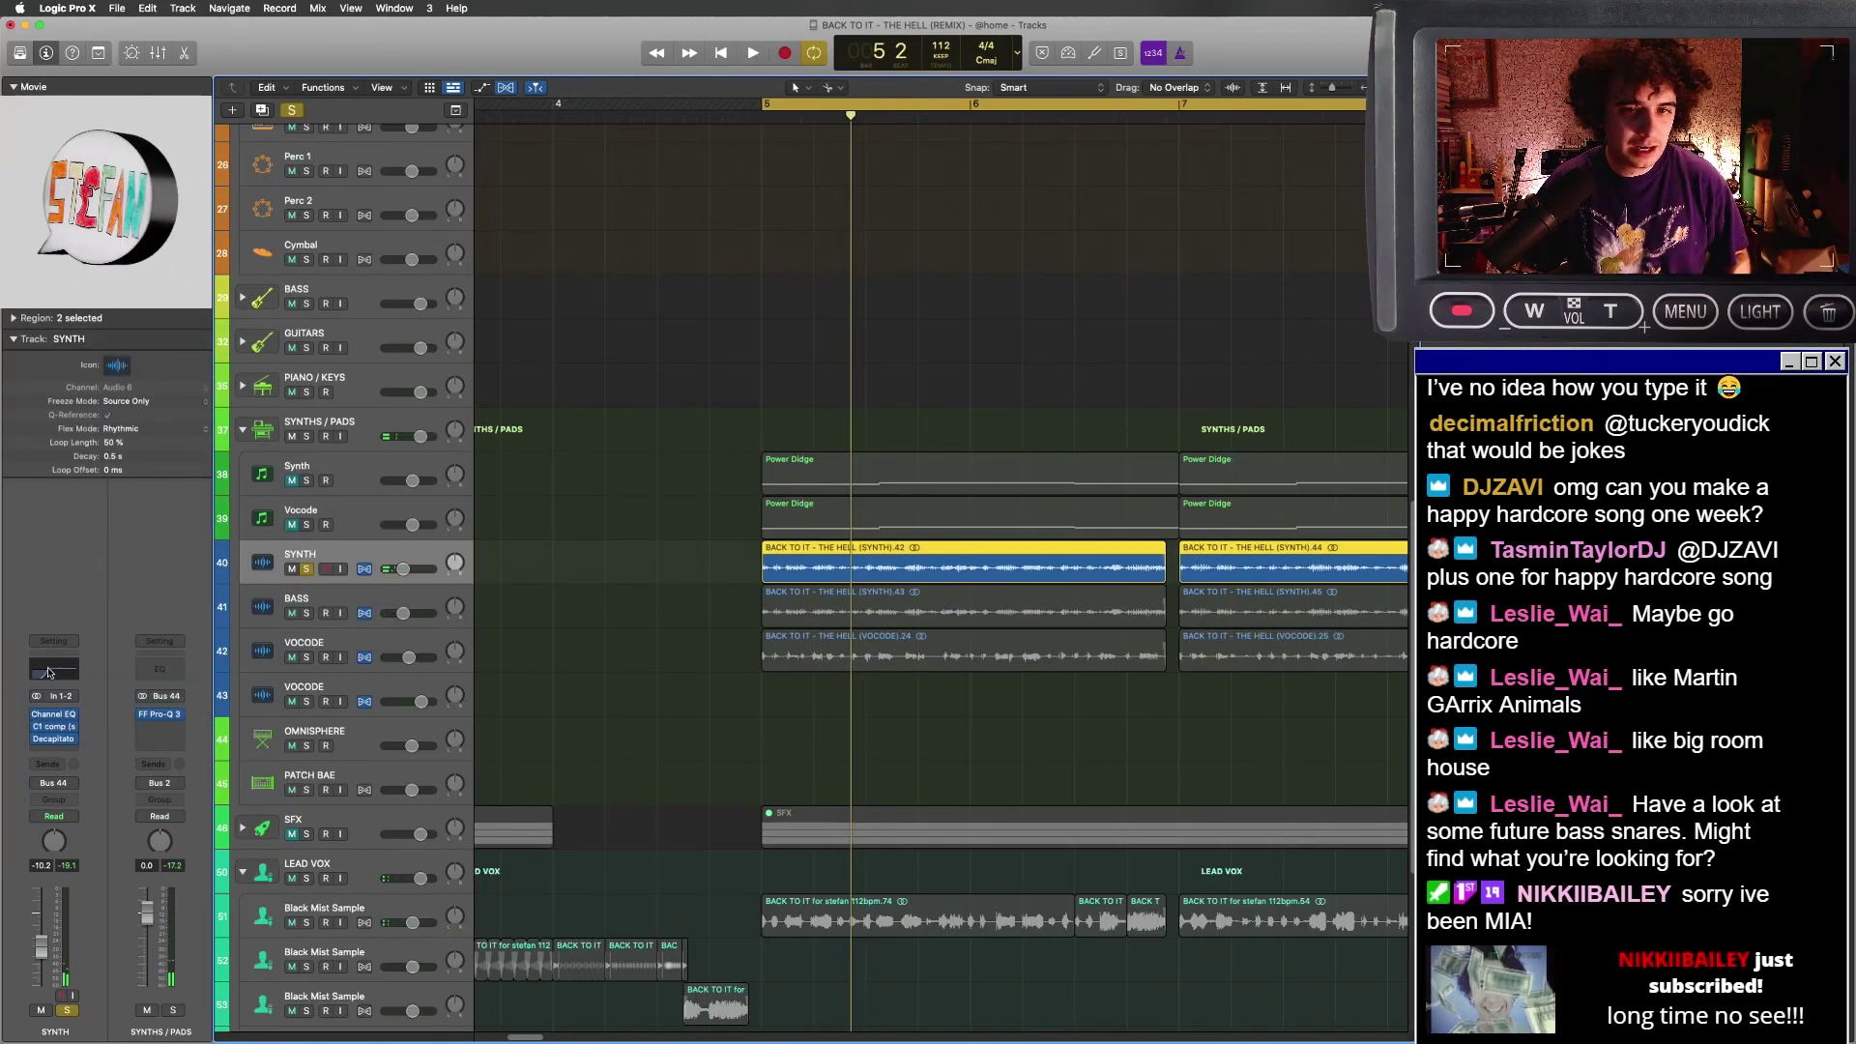
{"action": "left_click", "coordinate": [50, 669]}
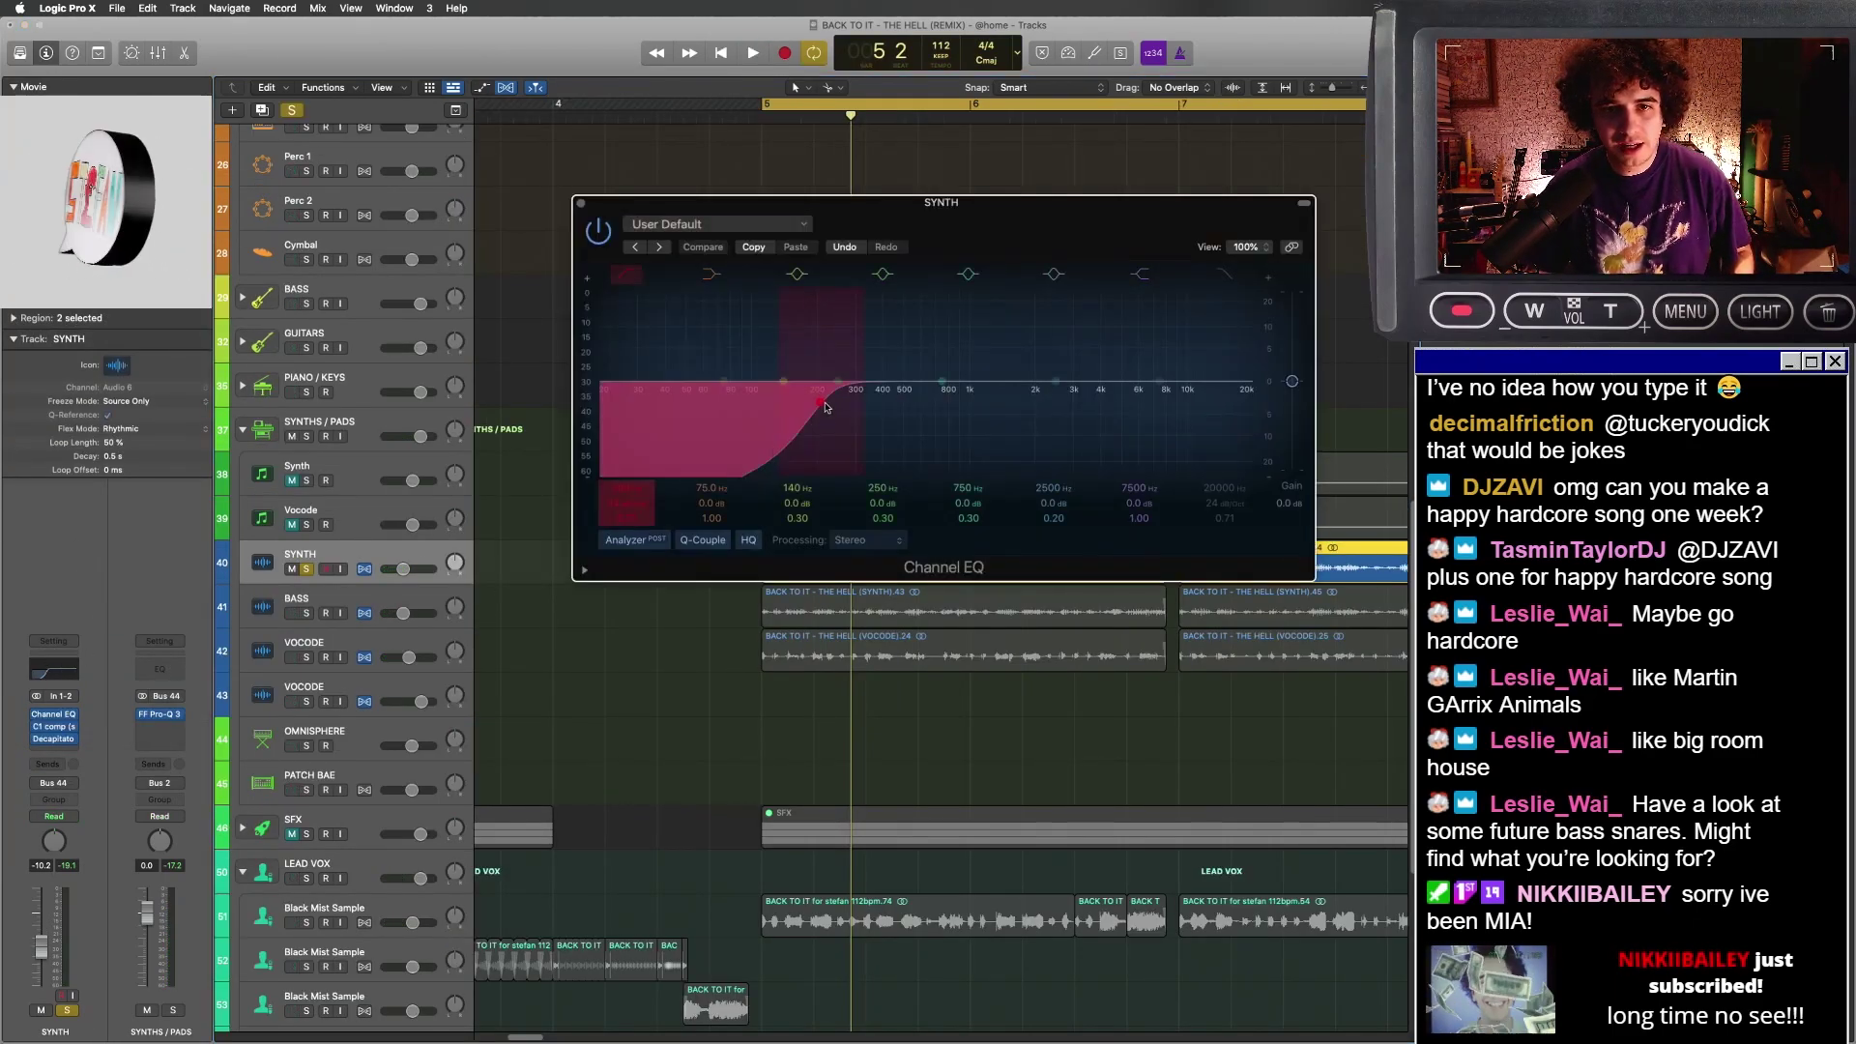
{"action": "key", "text": "space"}
{"action": "mouse_move", "coordinate": [822, 399]}
{"action": "left_mouse_down"}
{"action": "mouse_move", "coordinate": [881, 407]}
{"action": "mouse_move", "coordinate": [849, 407]}
{"action": "left_mouse_up"}
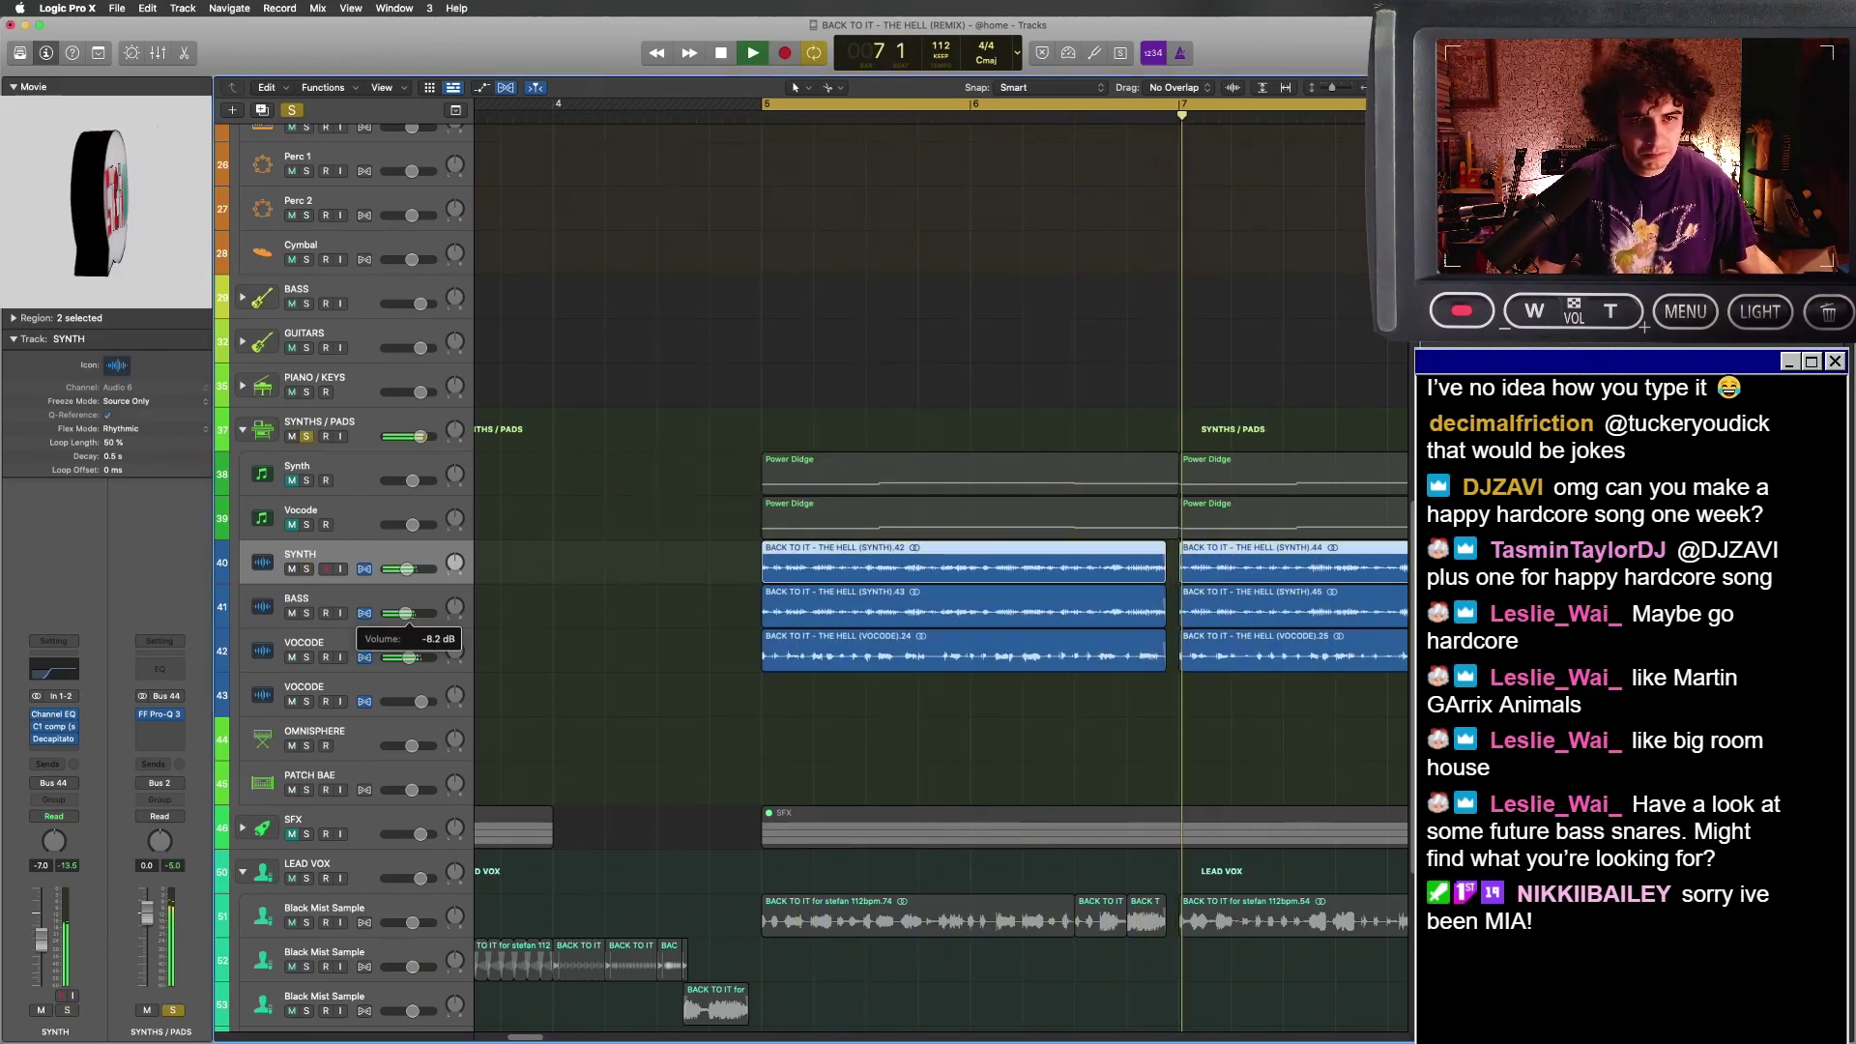
{"action": "left_click_drag", "start_coordinate": [403, 612], "coordinate": [403, 568]}
- Delete the six selected reverb snare hits from the duplicated Snare 2 track and play the drums
{"action": "key", "text": "super+Left"}
{"action": "scroll", "coordinate": [704, 332], "scroll_direction": "up", "scroll_amount": 10}
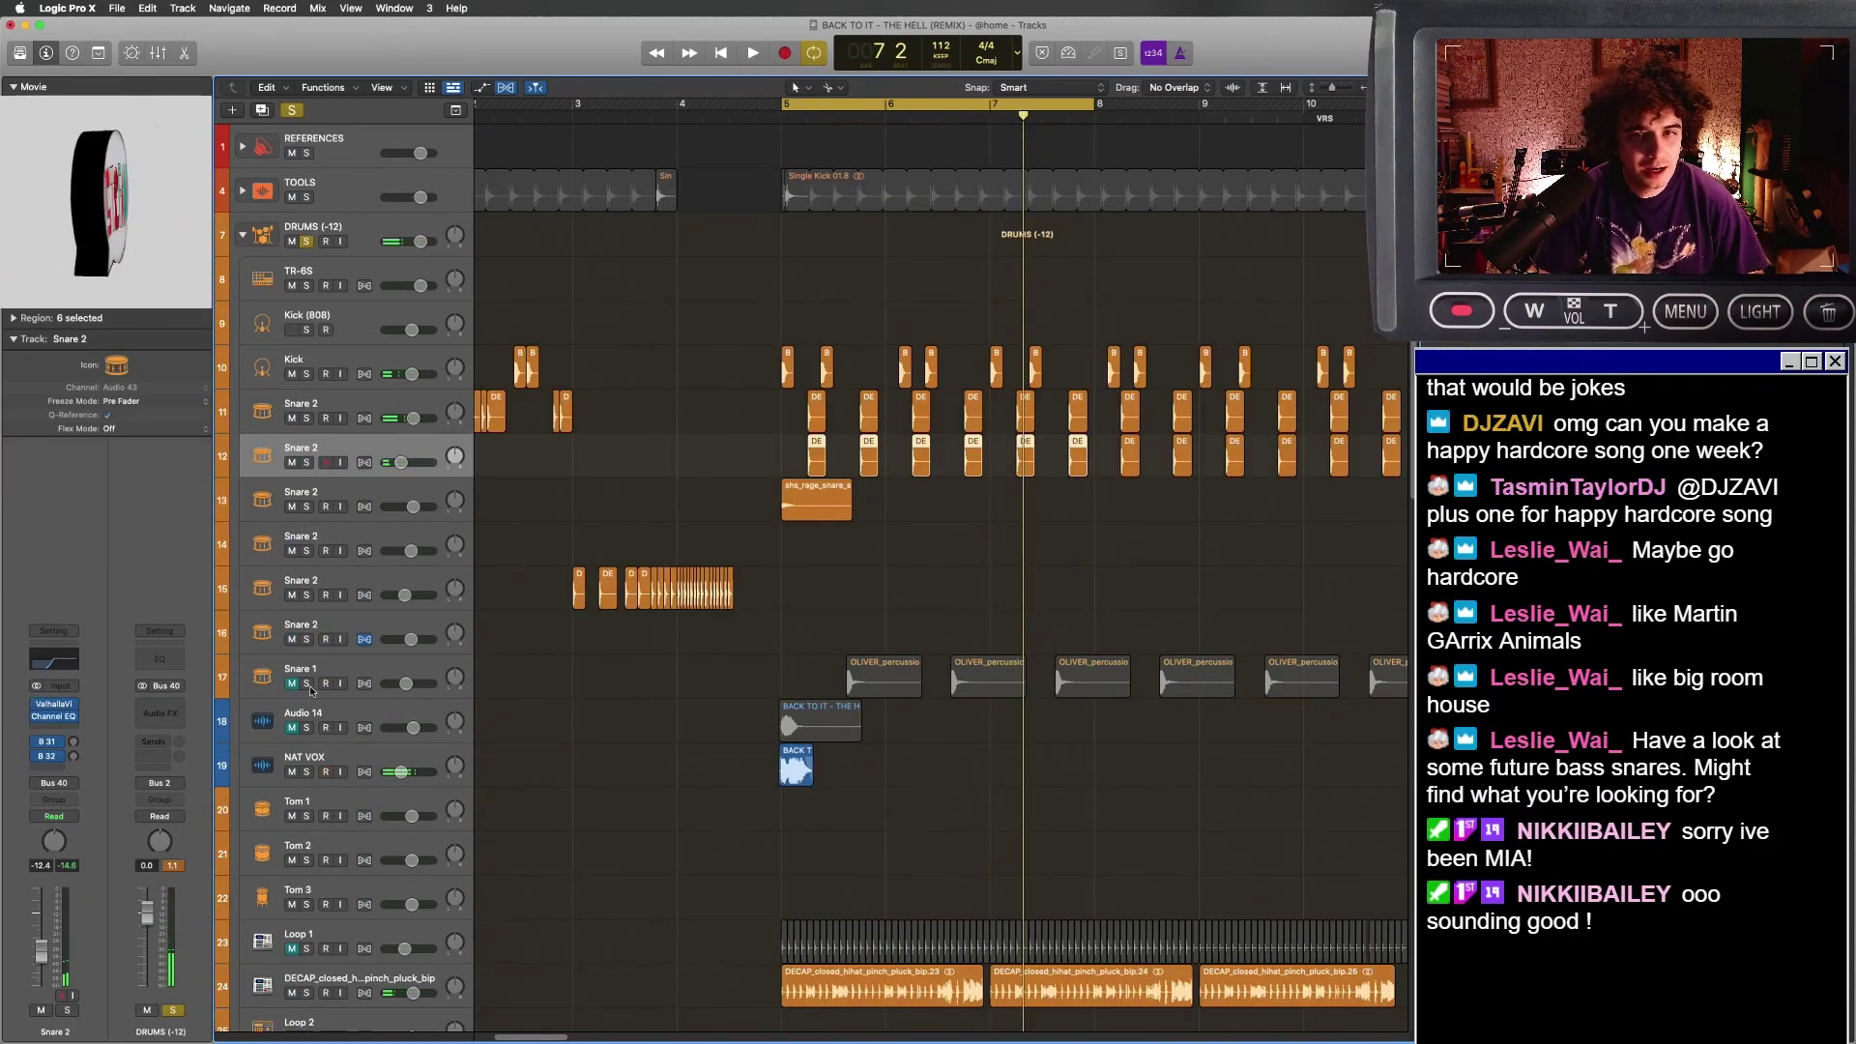
{"action": "key", "text": "Delete"}
{"action": "key", "text": "space"}
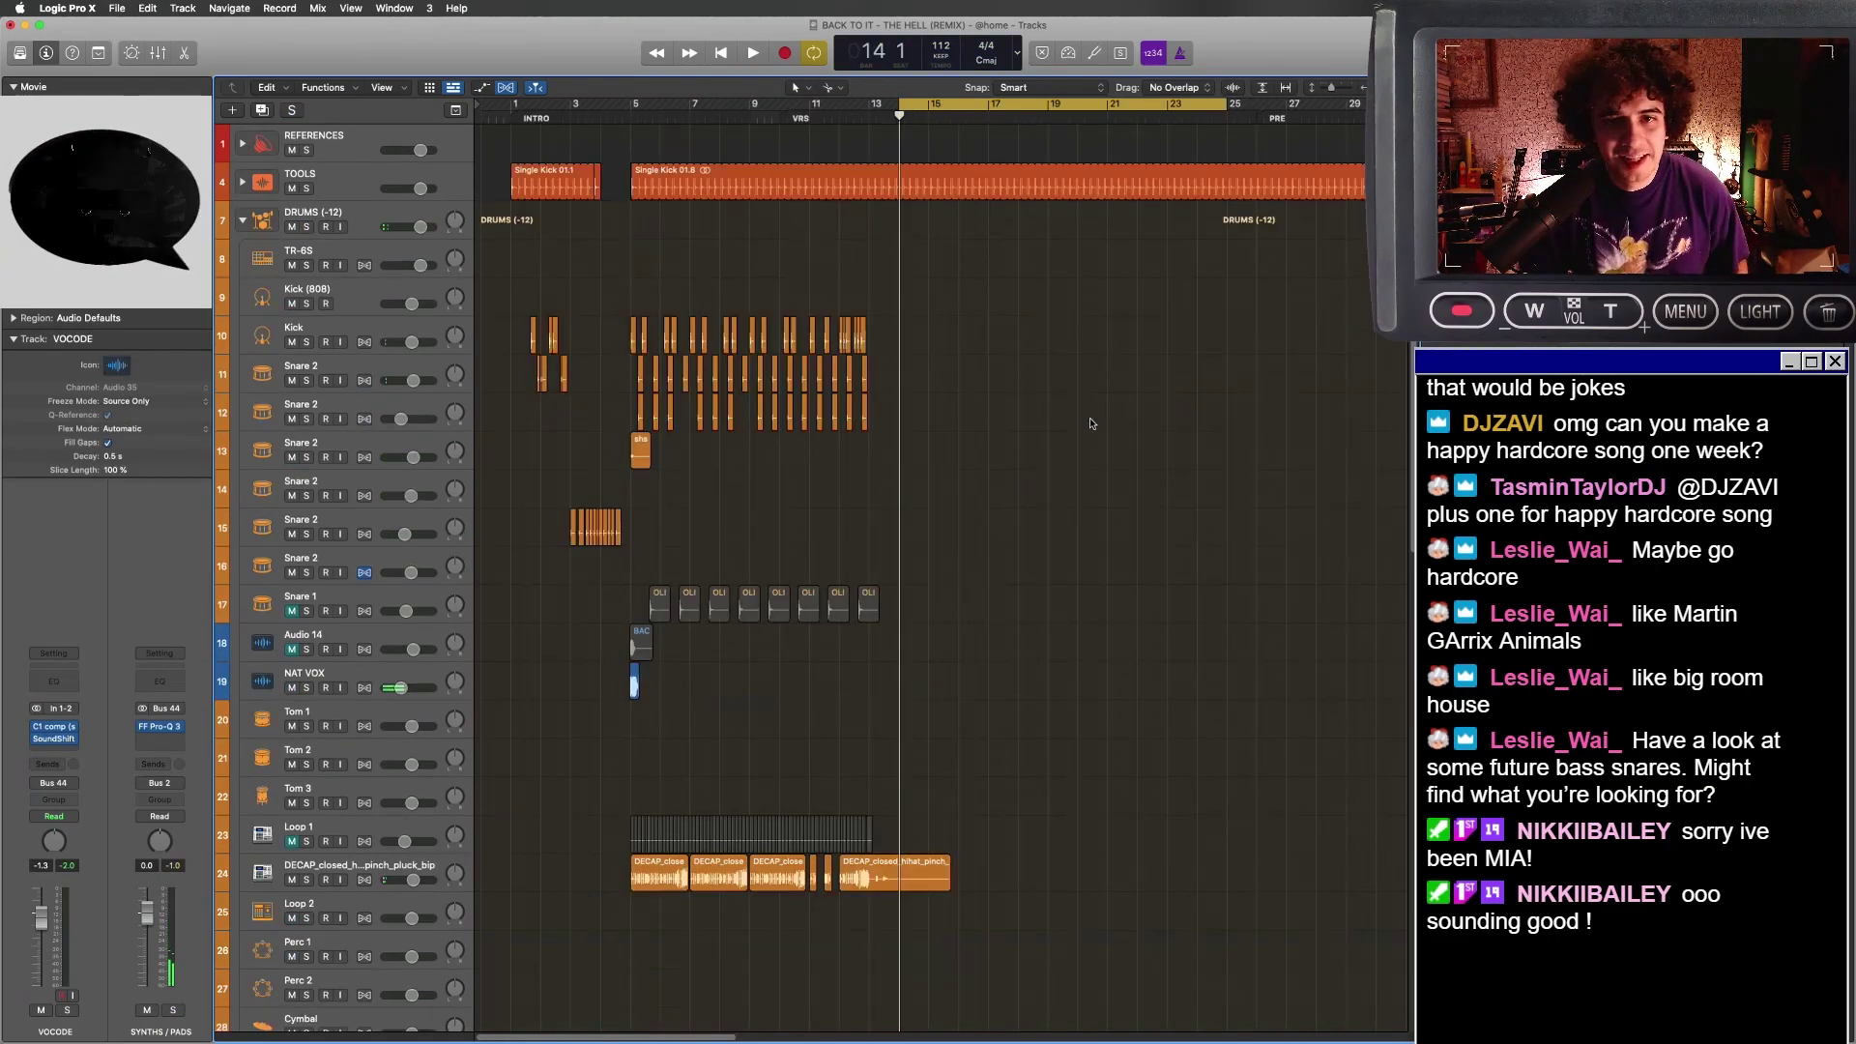
- Save the project and copy the verse's drum, synth, bass and vocode regions from bar 5 to bar 14
{"action": "key", "text": "super+Up"}
{"action": "key", "text": "super+Up"}
{"action": "key", "text": "super+Up"}
{"action": "key", "text": "super+Down"}
{"action": "key", "text": "super+s"}
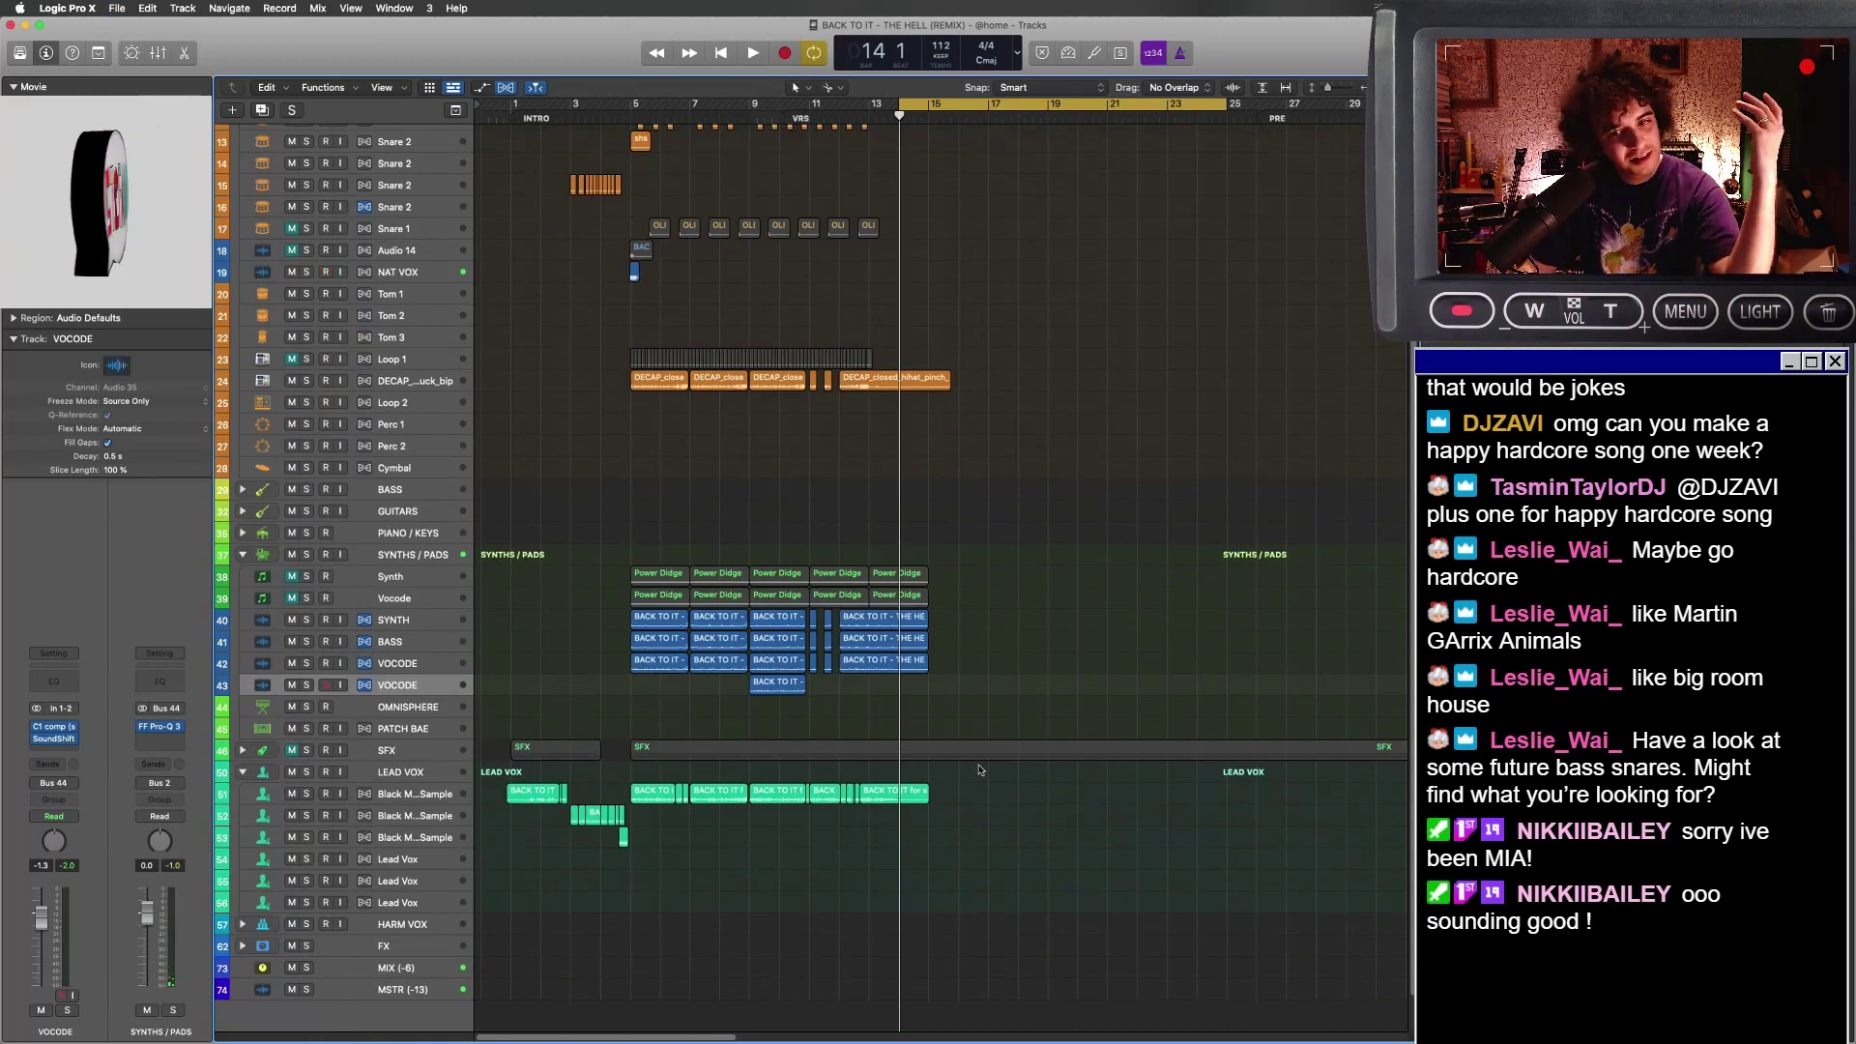
{"action": "scroll", "coordinate": [988, 827], "scroll_direction": "up", "scroll_amount": 5}
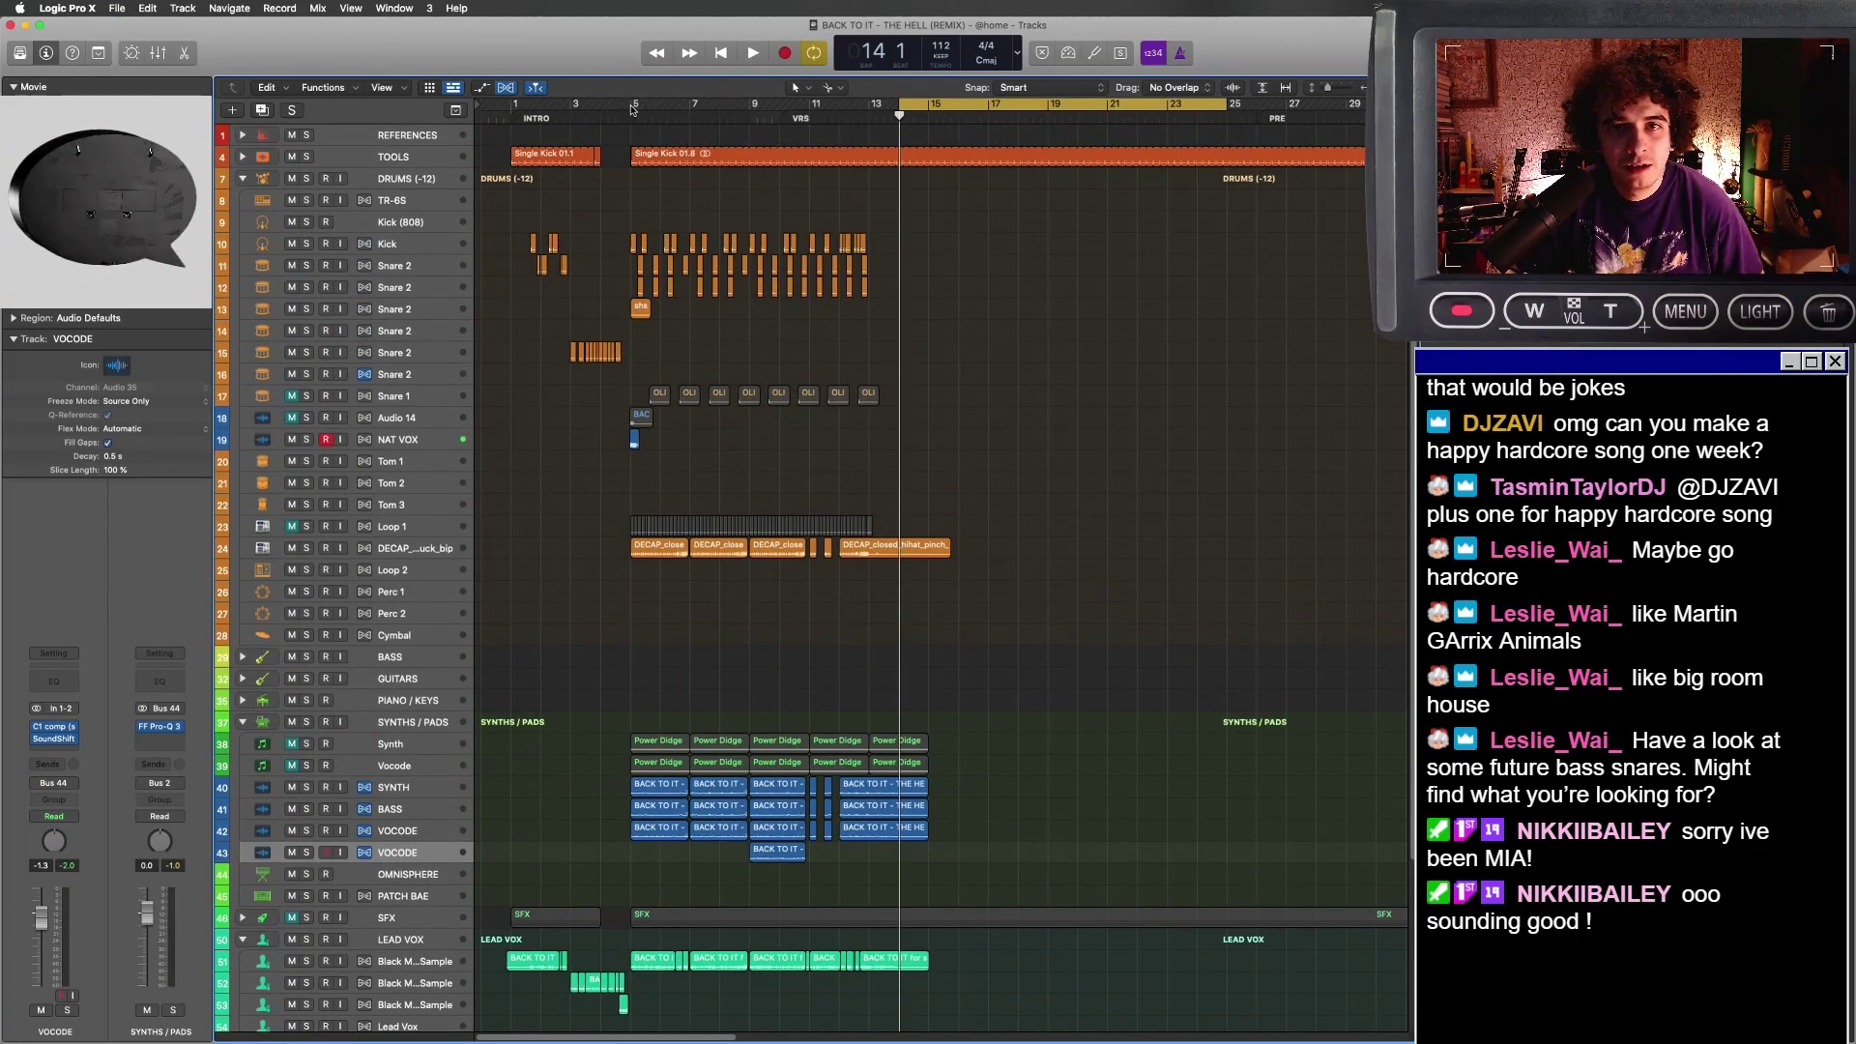
{"action": "left_click_drag", "start_coordinate": [927, 231], "coordinate": [625, 332]}
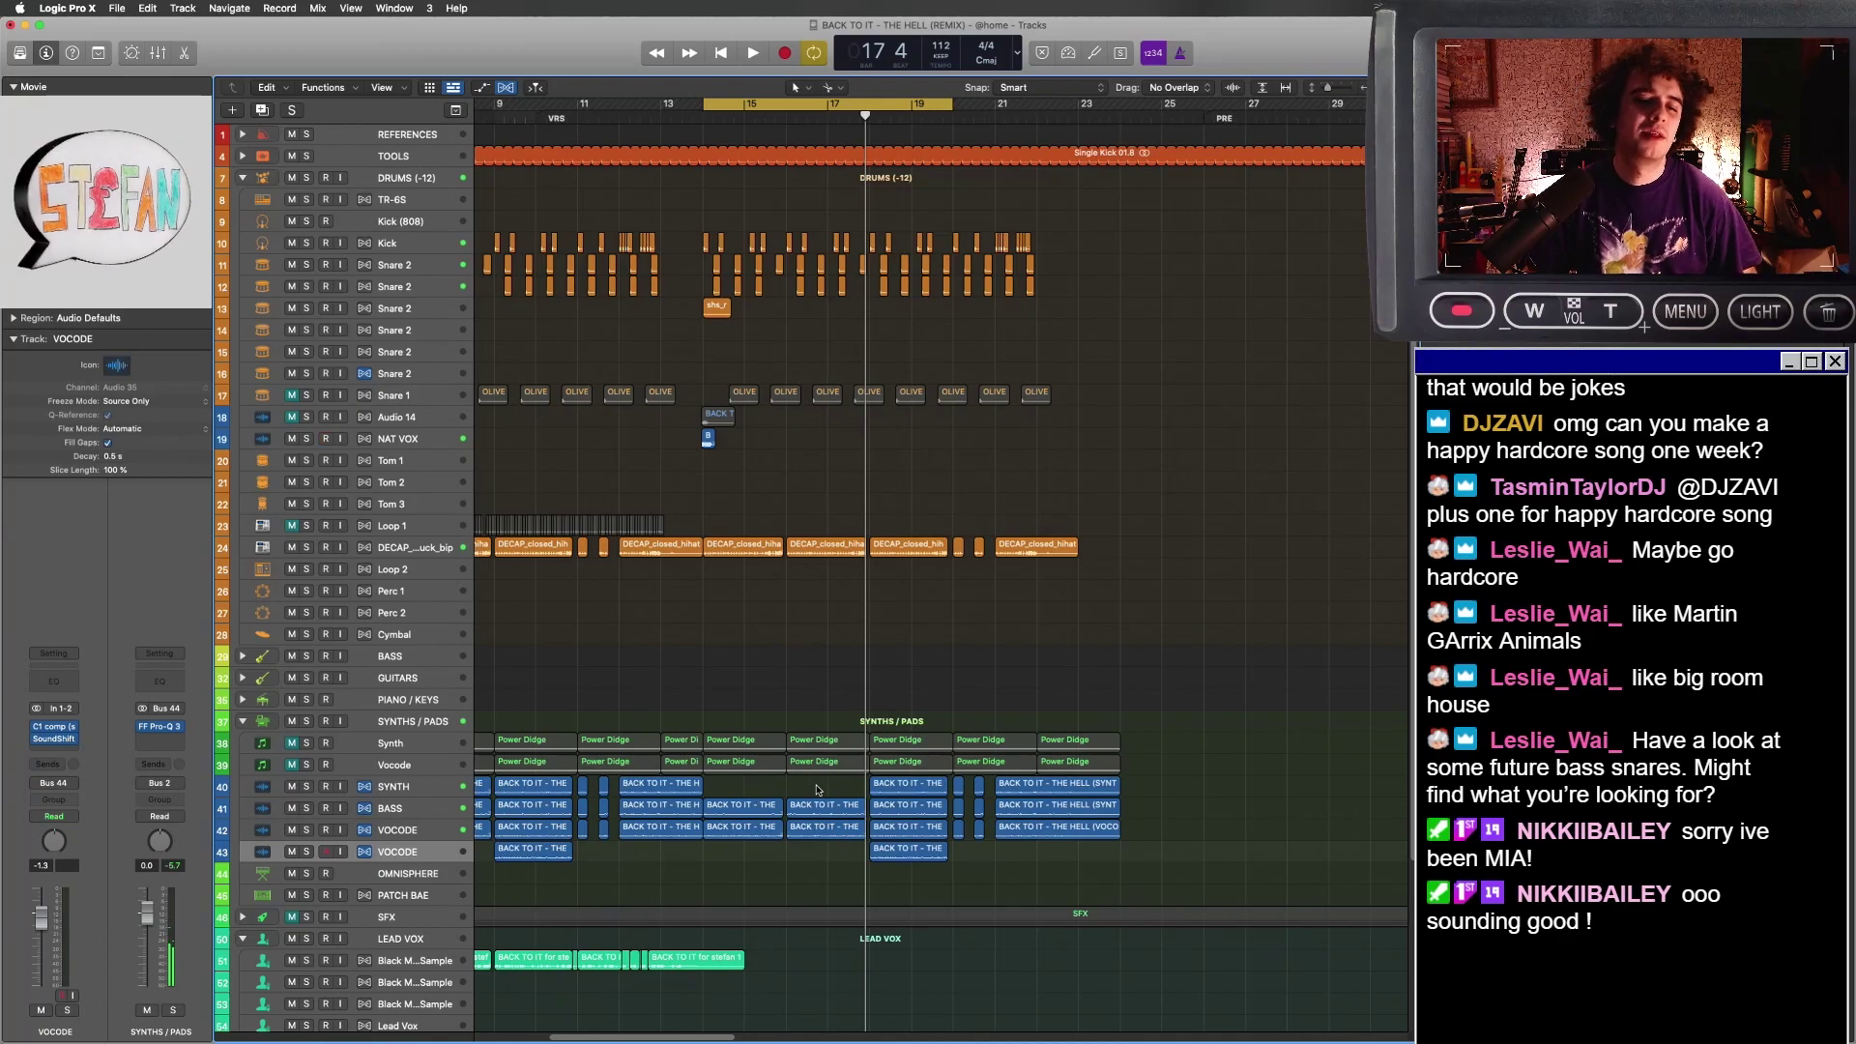
- Play the copied section from bar 14 and set the BASS track's volume to -6.2 dB
{"action": "key", "text": "space"}
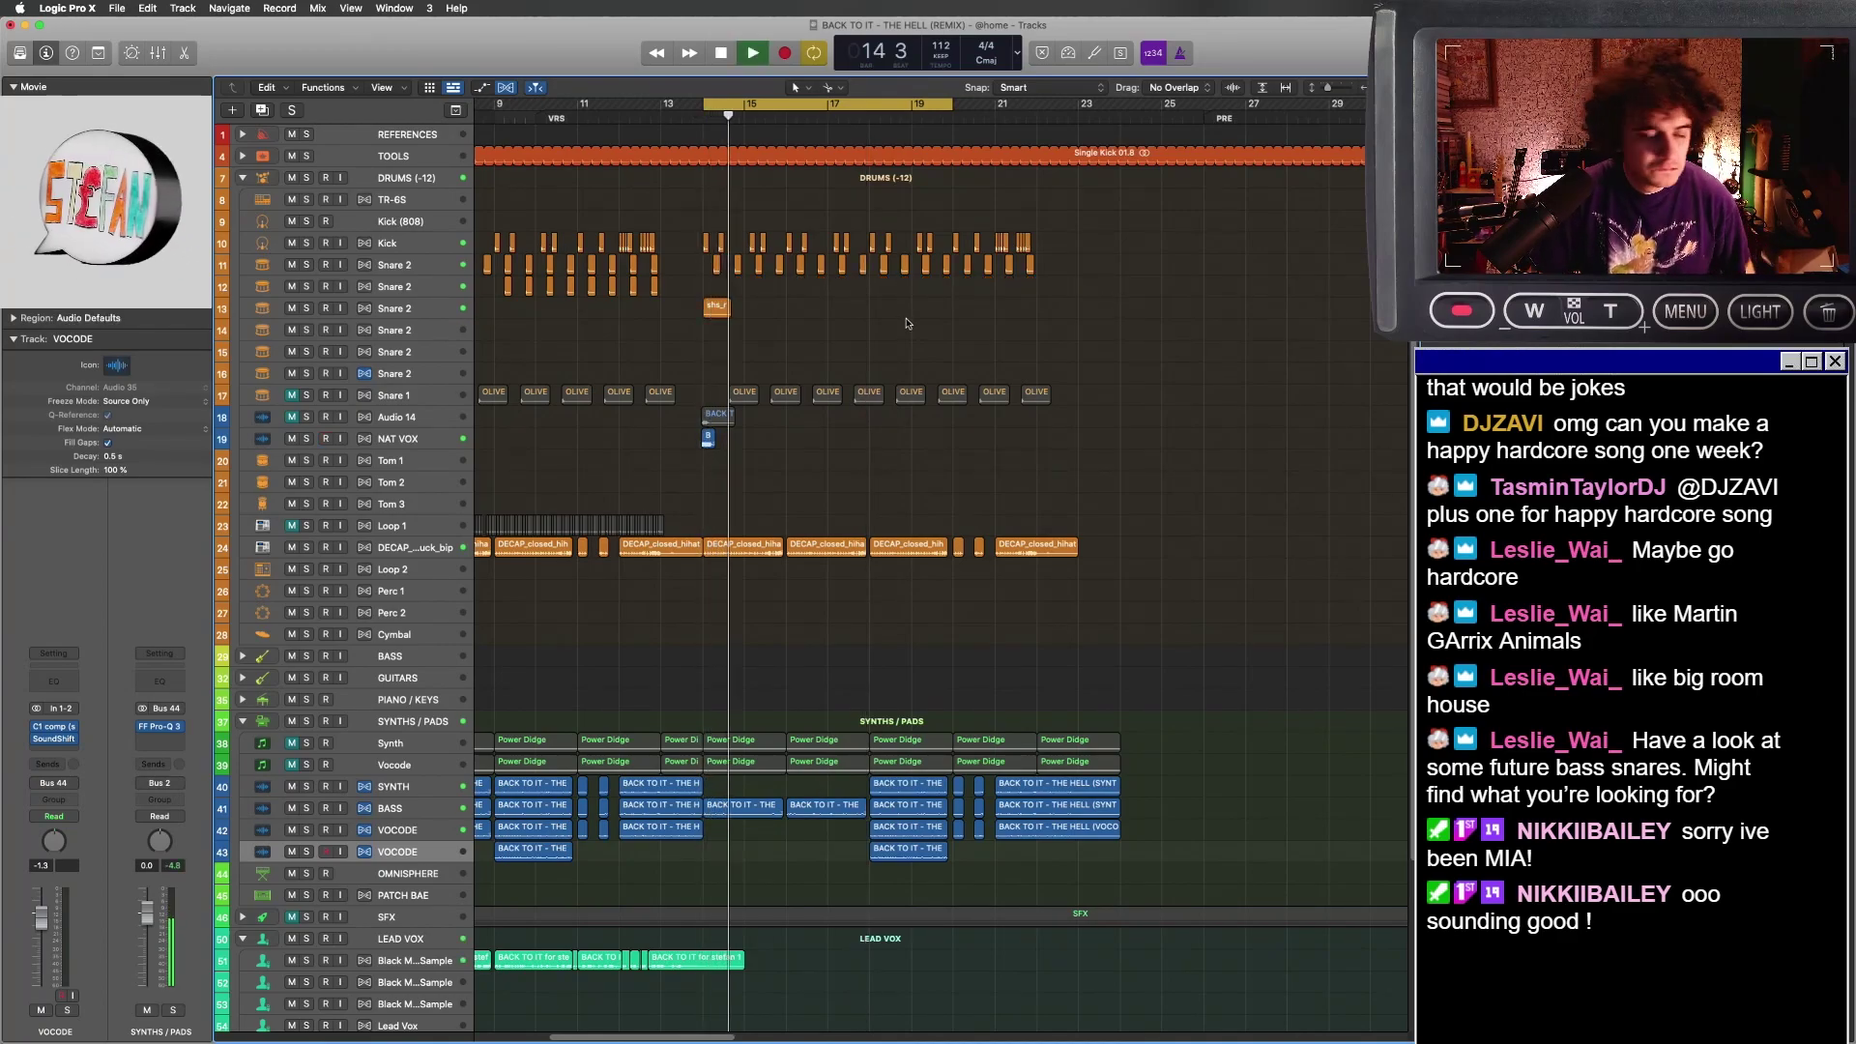
{"action": "left_click", "coordinate": [405, 812]}
{"action": "left_click_drag", "start_coordinate": [46, 952], "coordinate": [45, 945]}
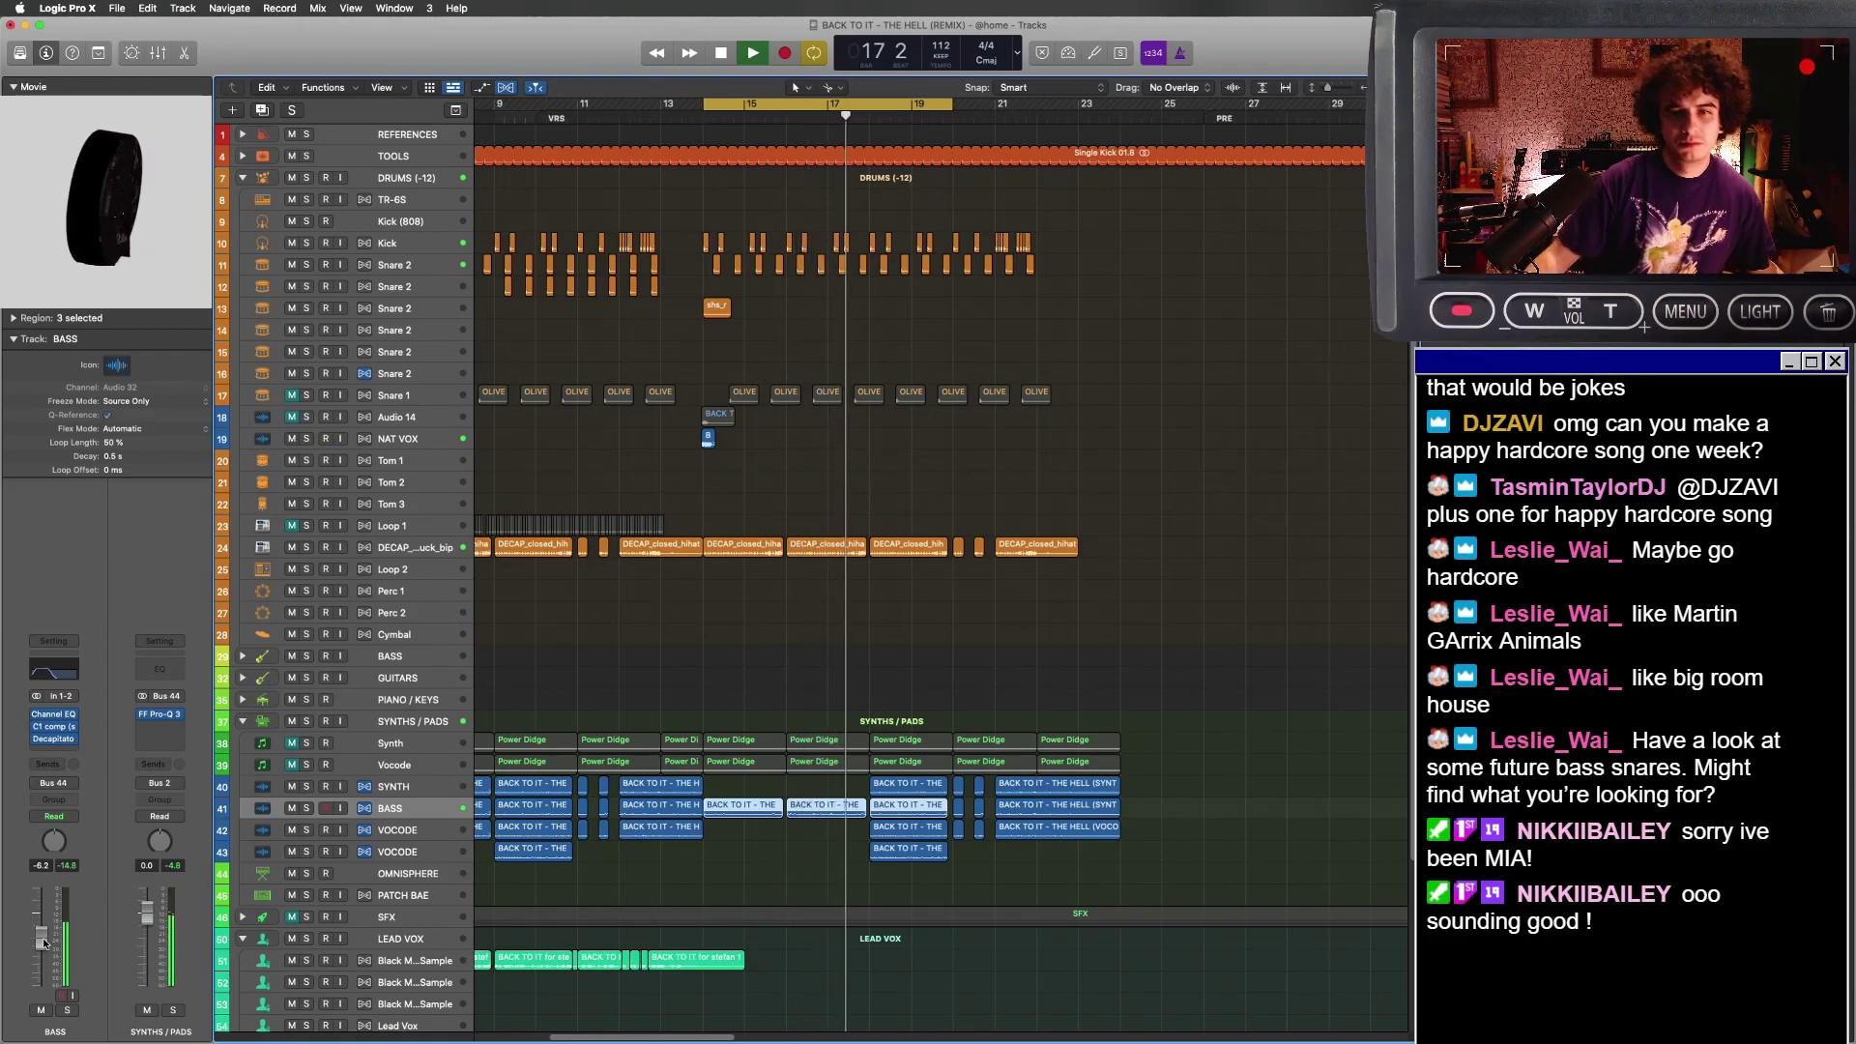
{"action": "left_click", "coordinate": [945, 675]}
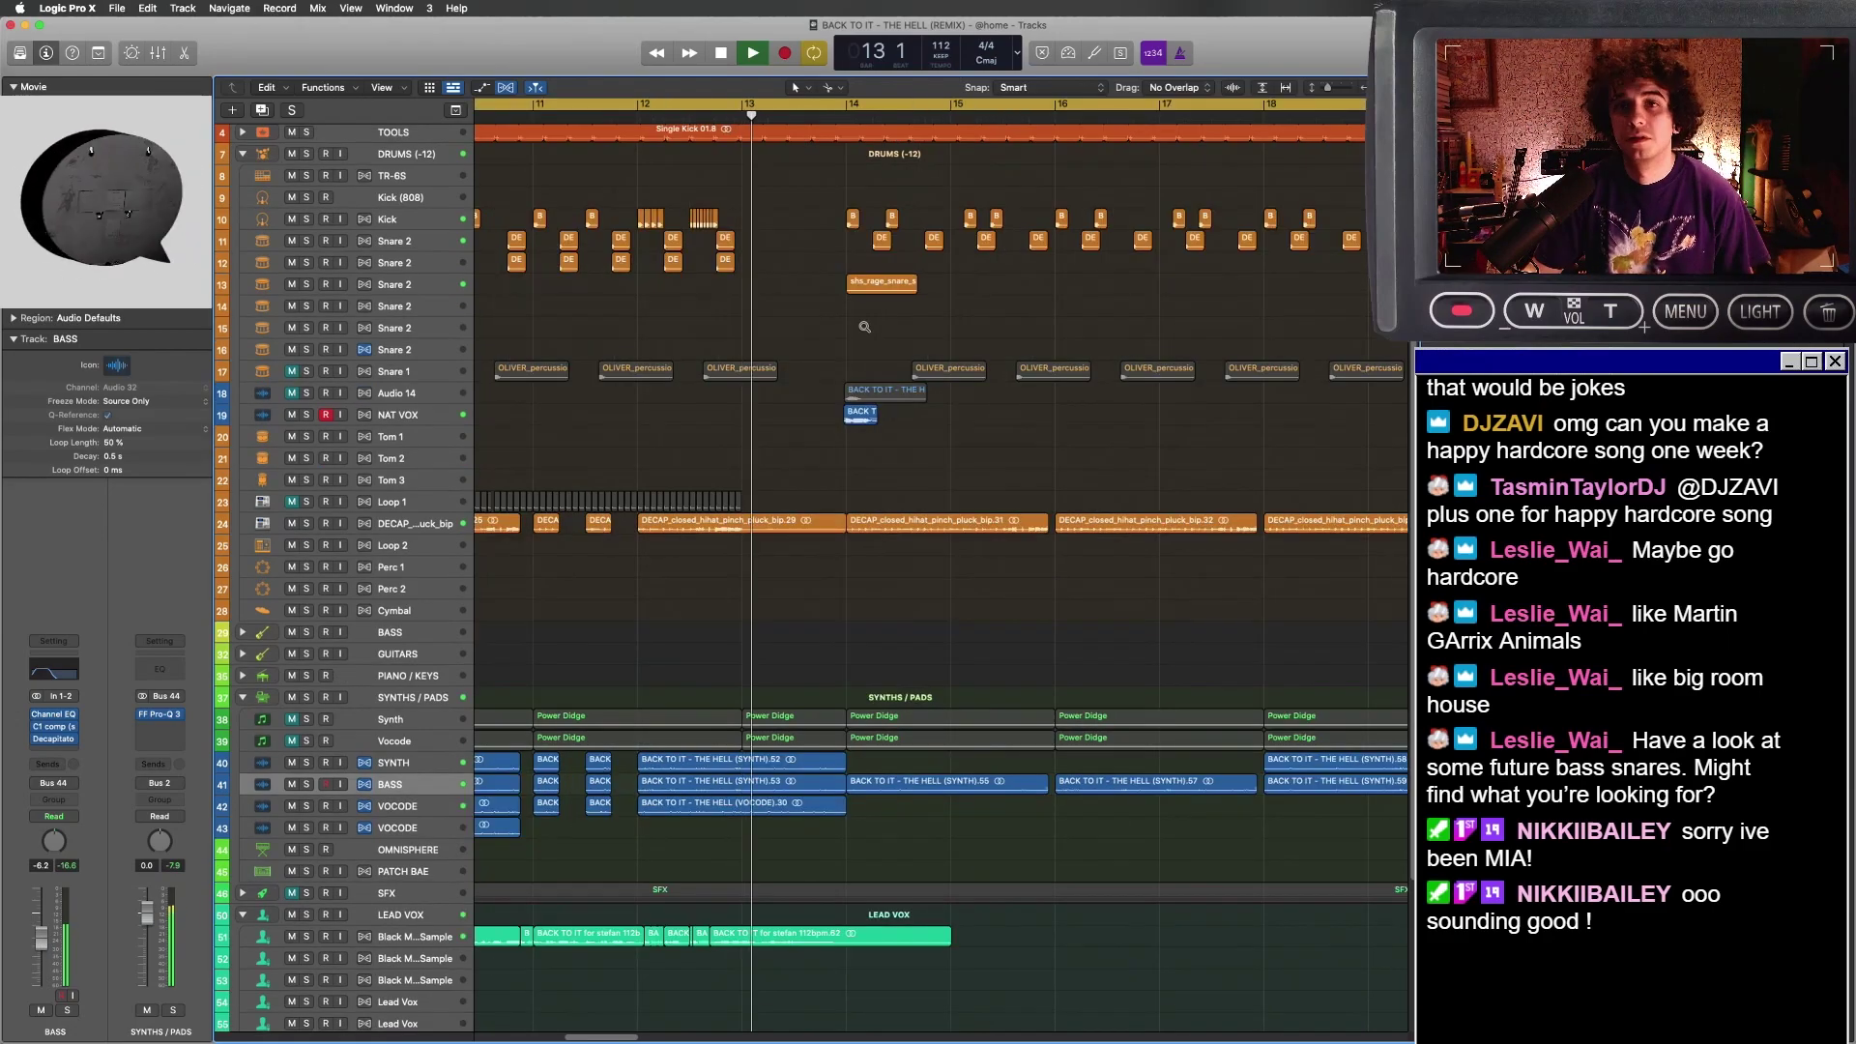
- Trim the copied vocal region on the second Black Mist Sample track to the short slice from 13 4 to just before bar 14
{"action": "key", "text": "super+Down"}
{"action": "key", "text": "super+Down"}
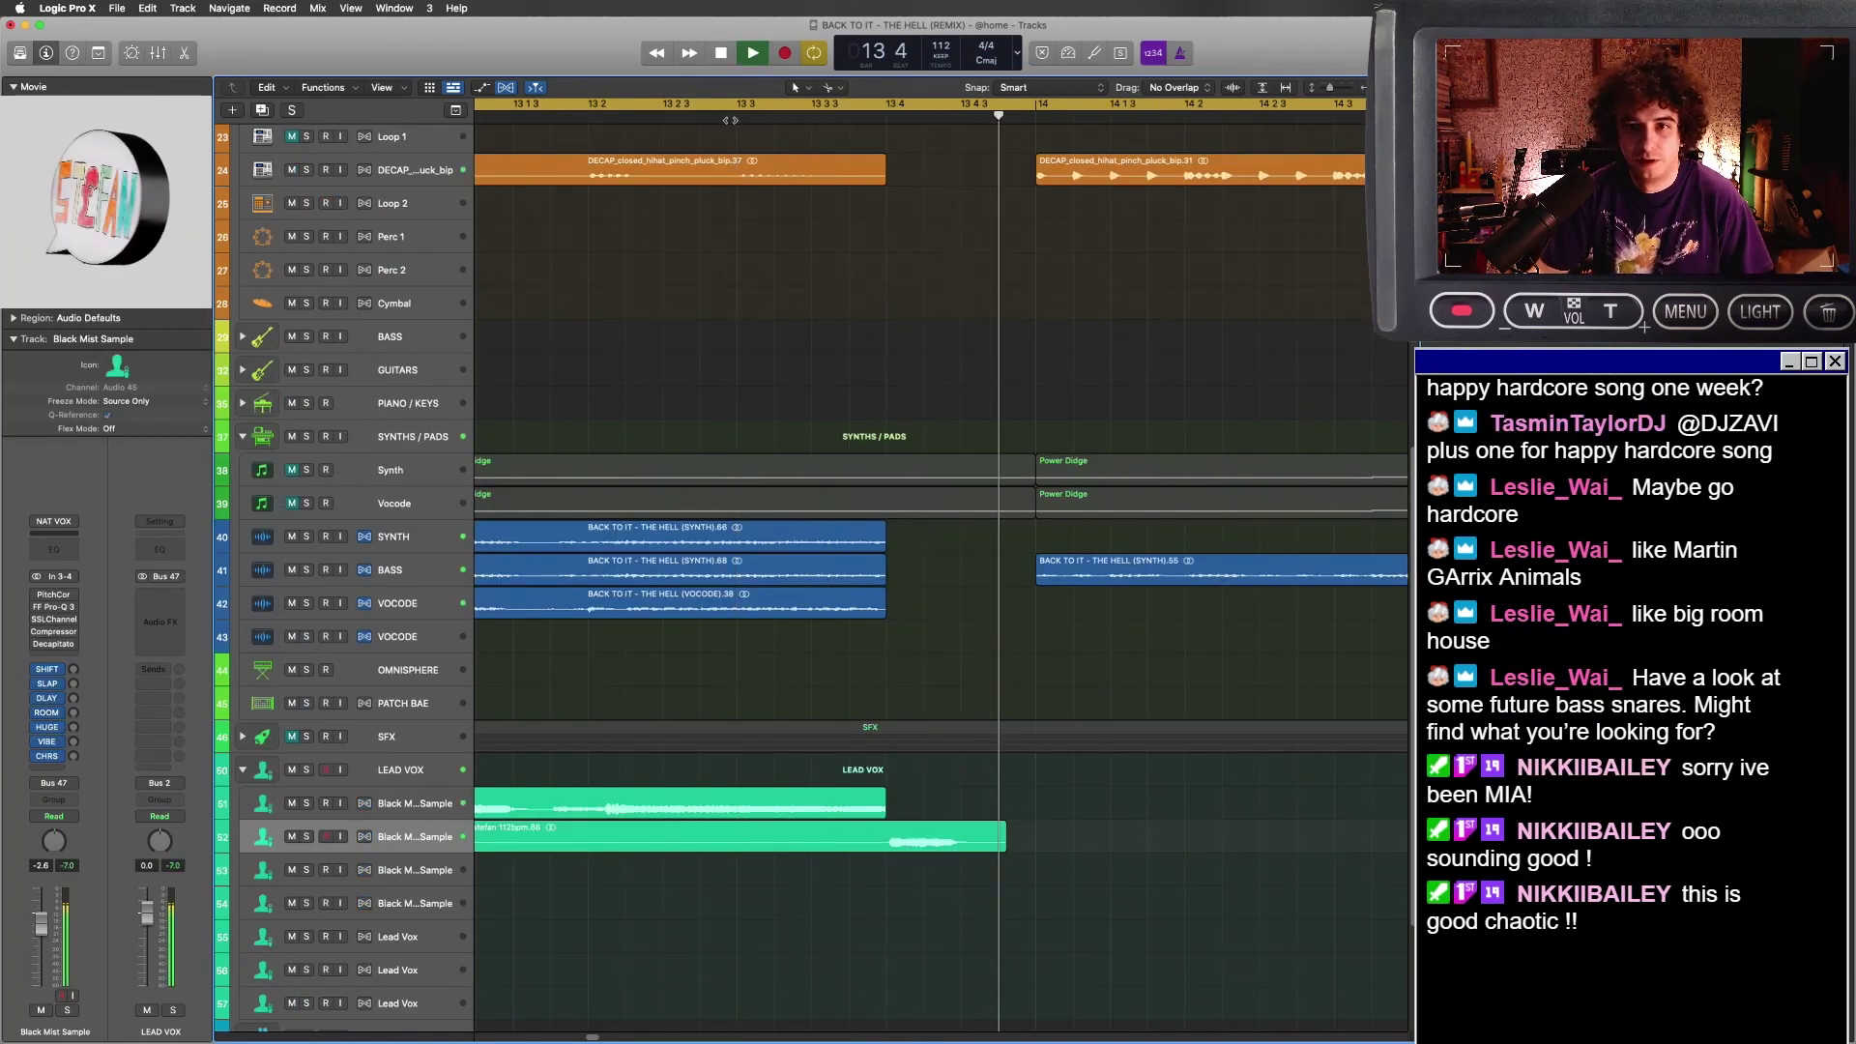
{"action": "scroll", "coordinate": [847, 850], "scroll_direction": "down", "scroll_amount": 5}
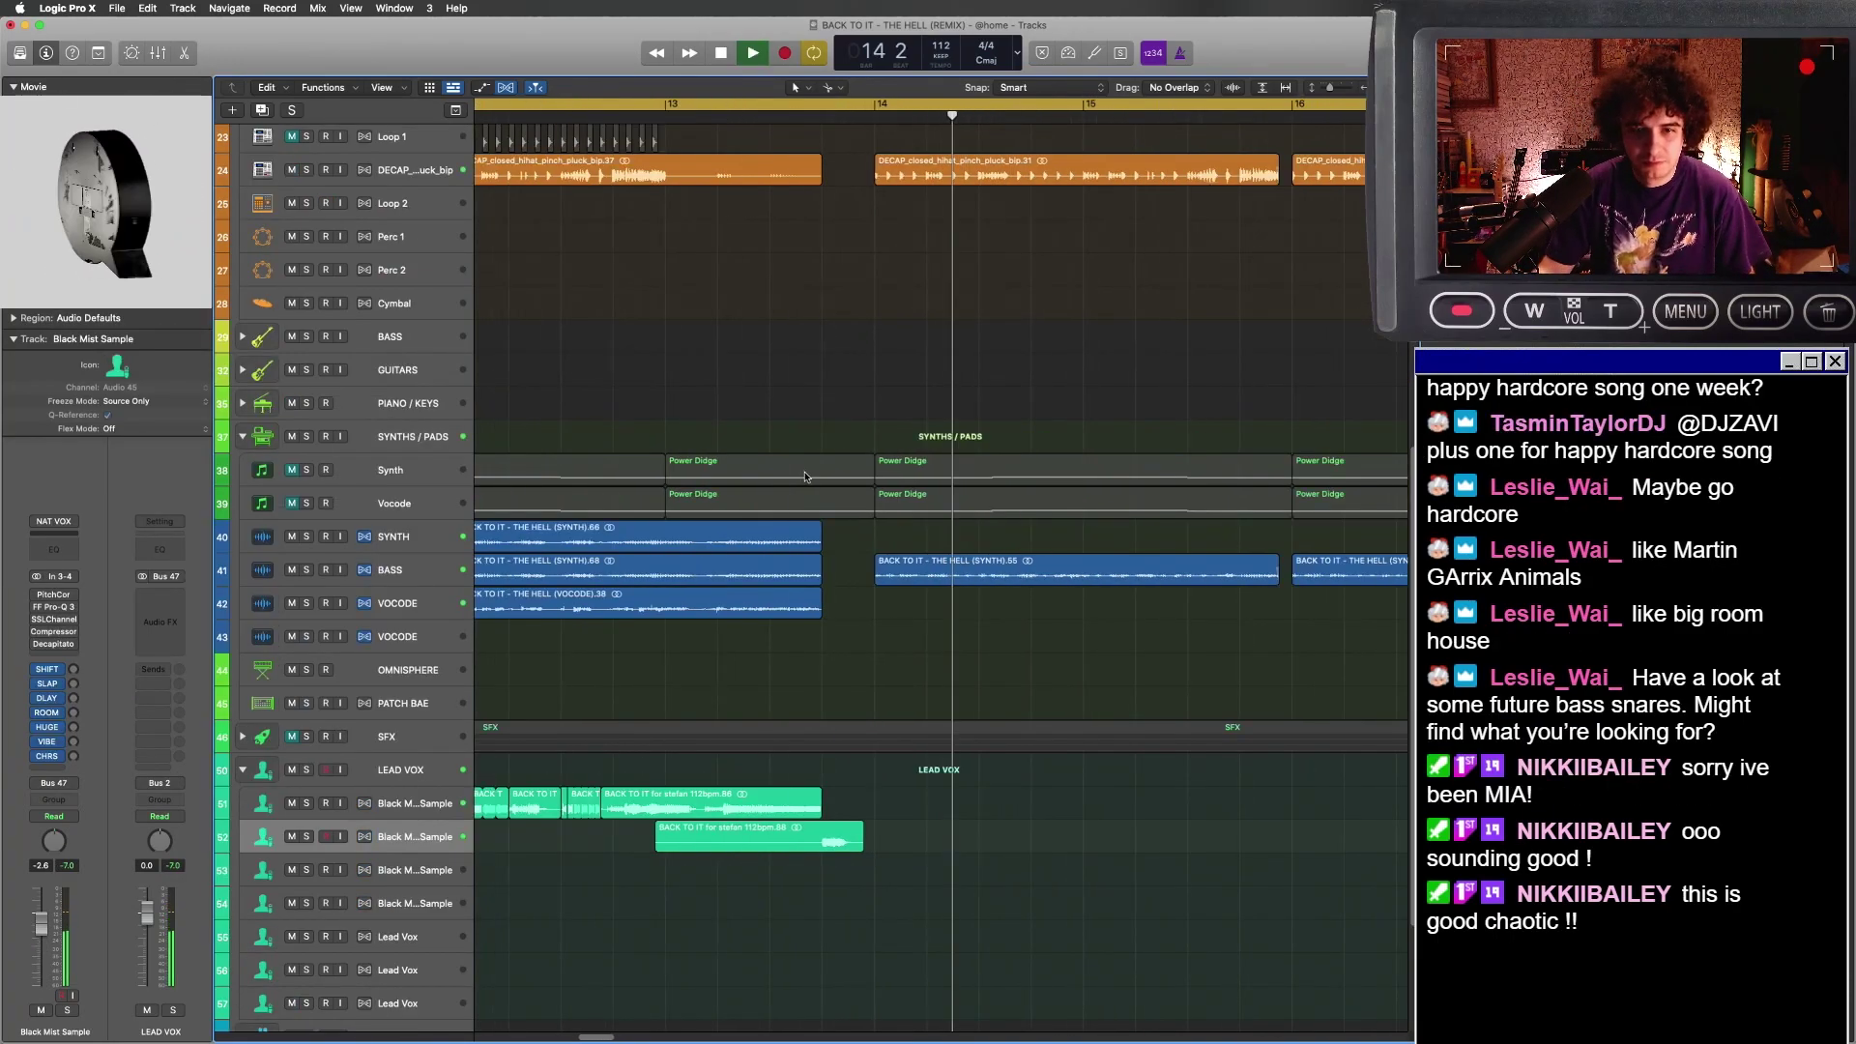
{"action": "left_click", "coordinate": [846, 851], "text": "super"}
{"action": "left_click", "coordinate": [787, 841]}
{"action": "key", "text": "BackSpace"}
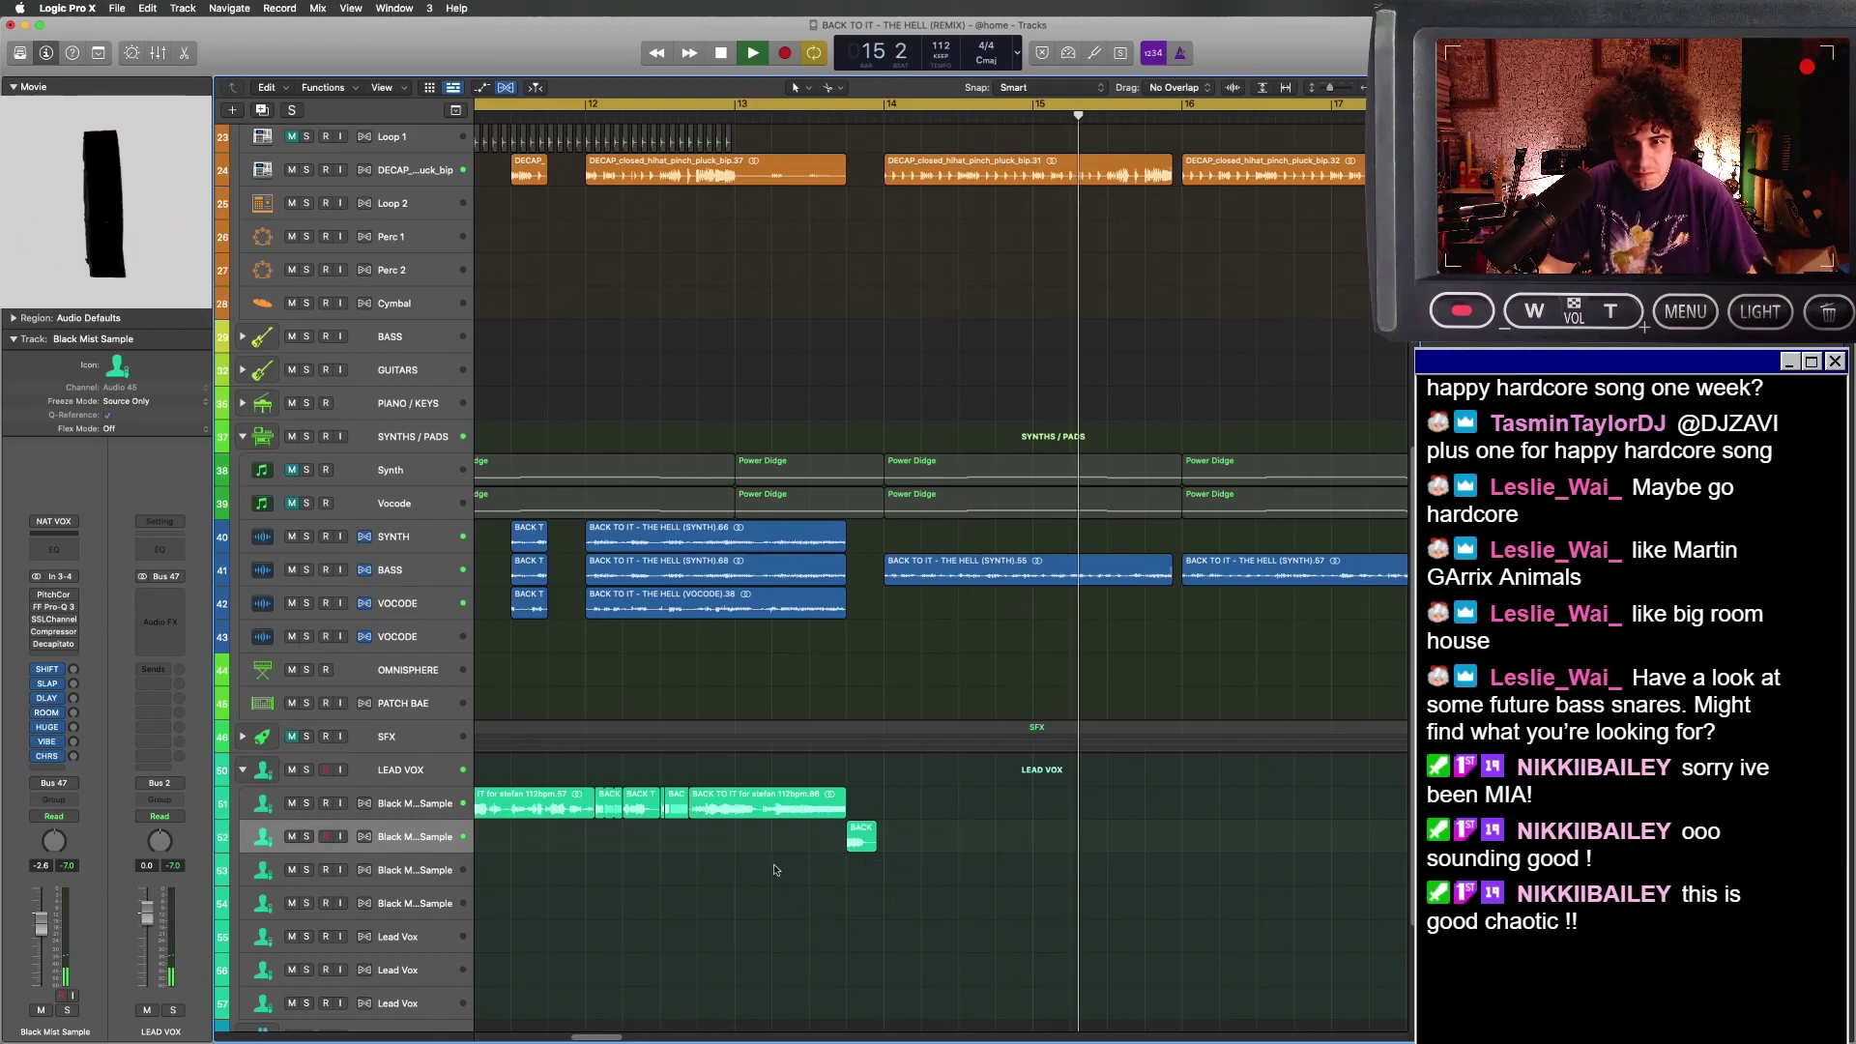
- Duplicate the Vocode instrument track and copy the five Power Didge regions from bar 14 onwards onto it
{"action": "scroll", "coordinate": [774, 757], "scroll_direction": "down", "scroll_amount": 5}
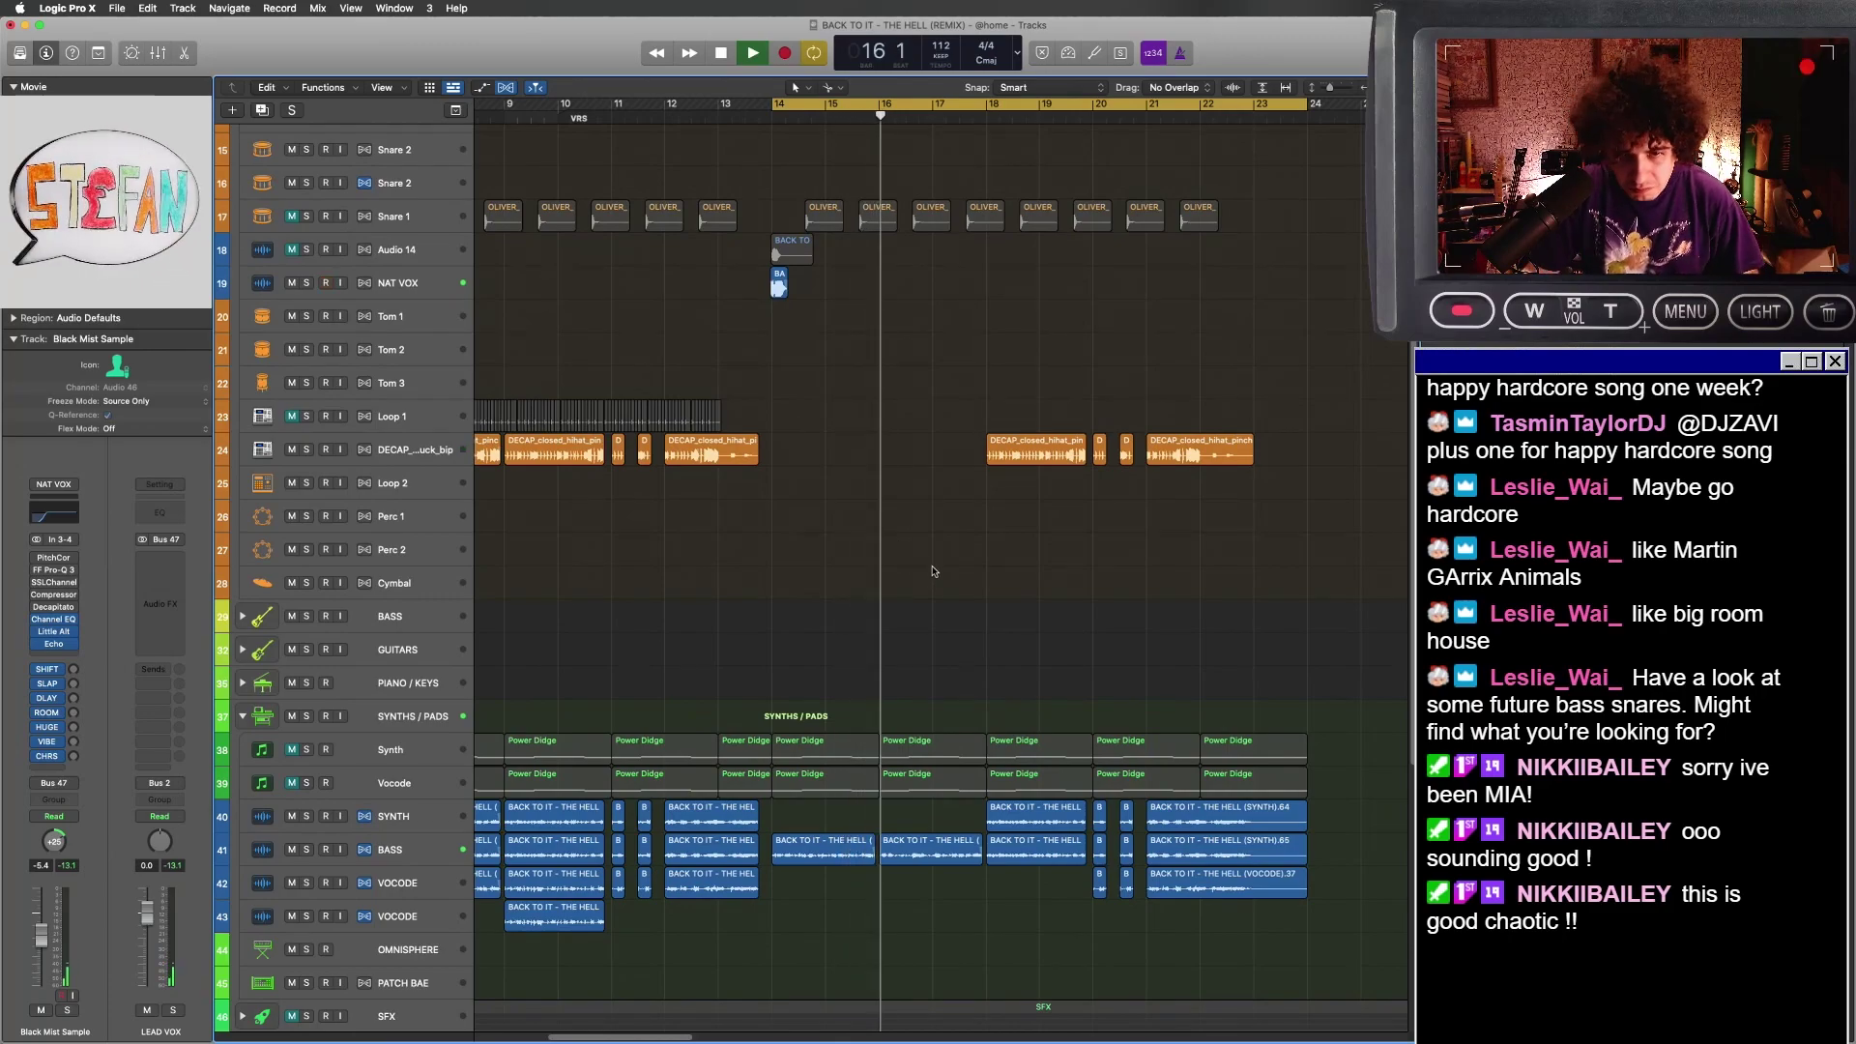
{"action": "key", "text": "z"}
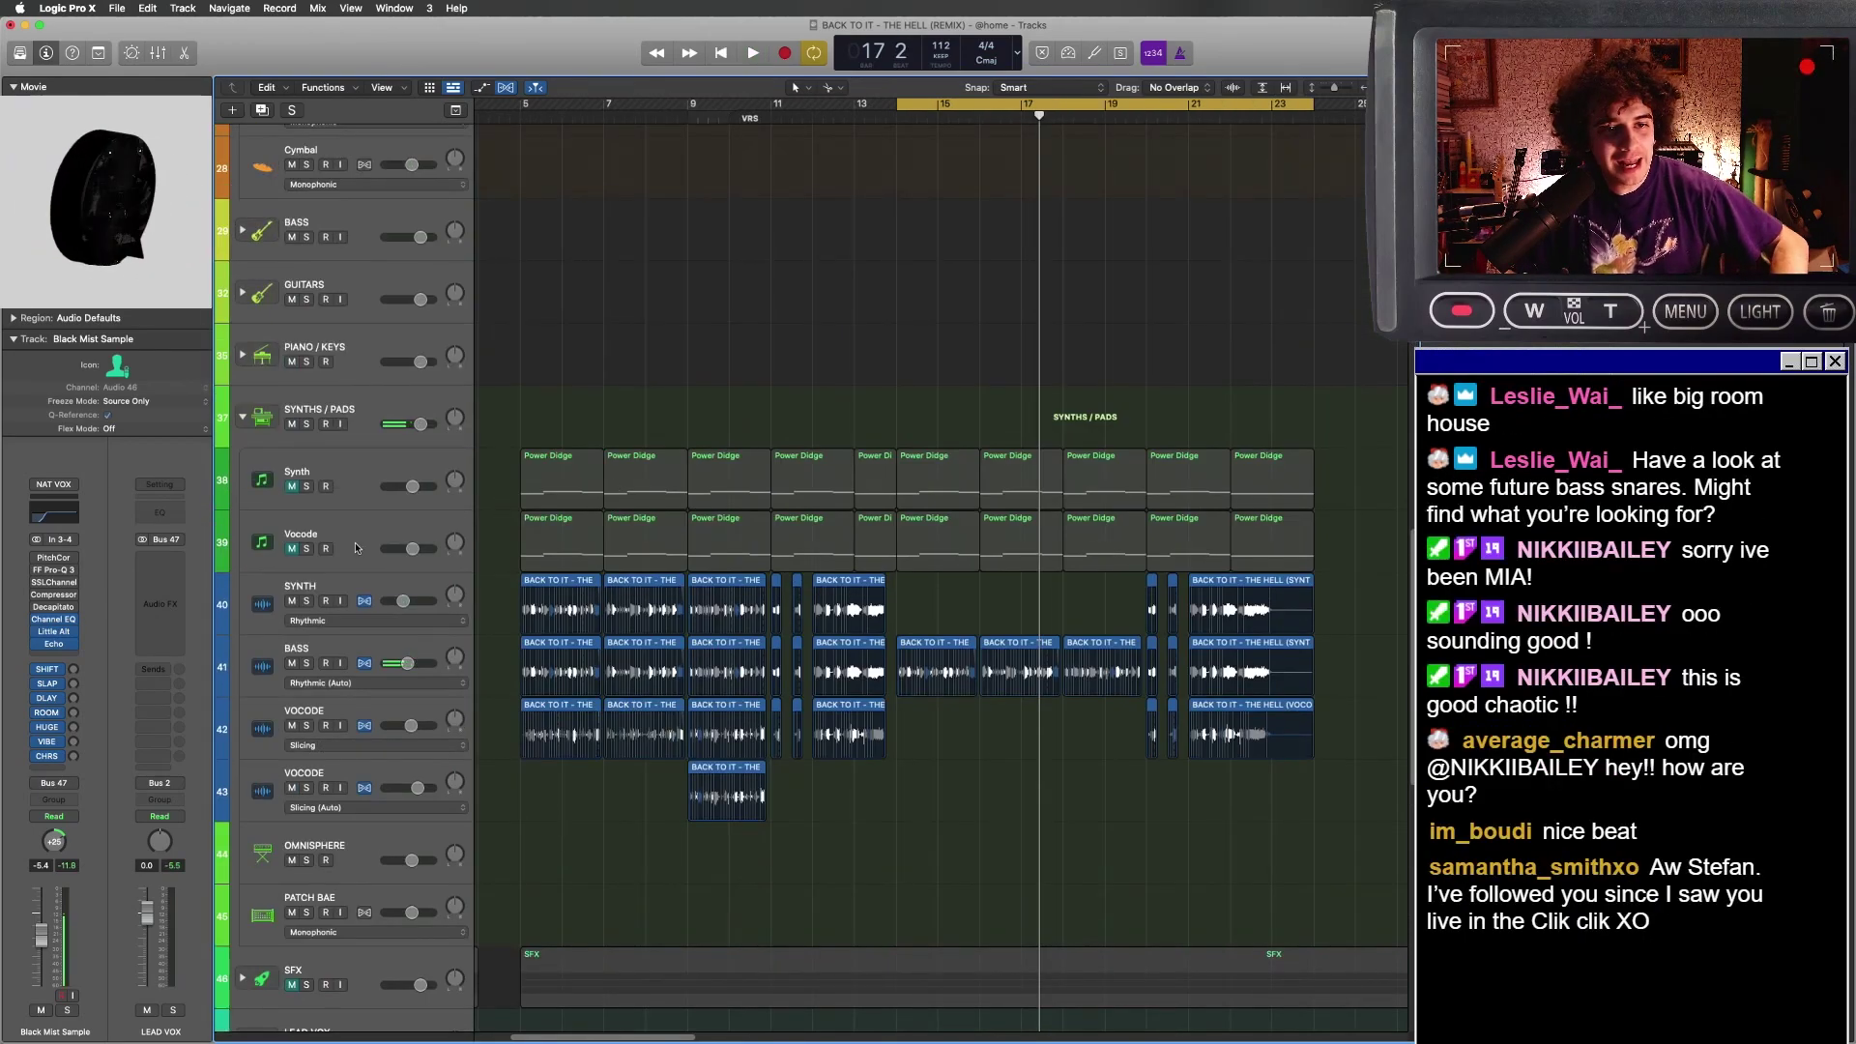
{"action": "left_click", "coordinate": [356, 548]}
{"action": "key", "text": "super+d"}
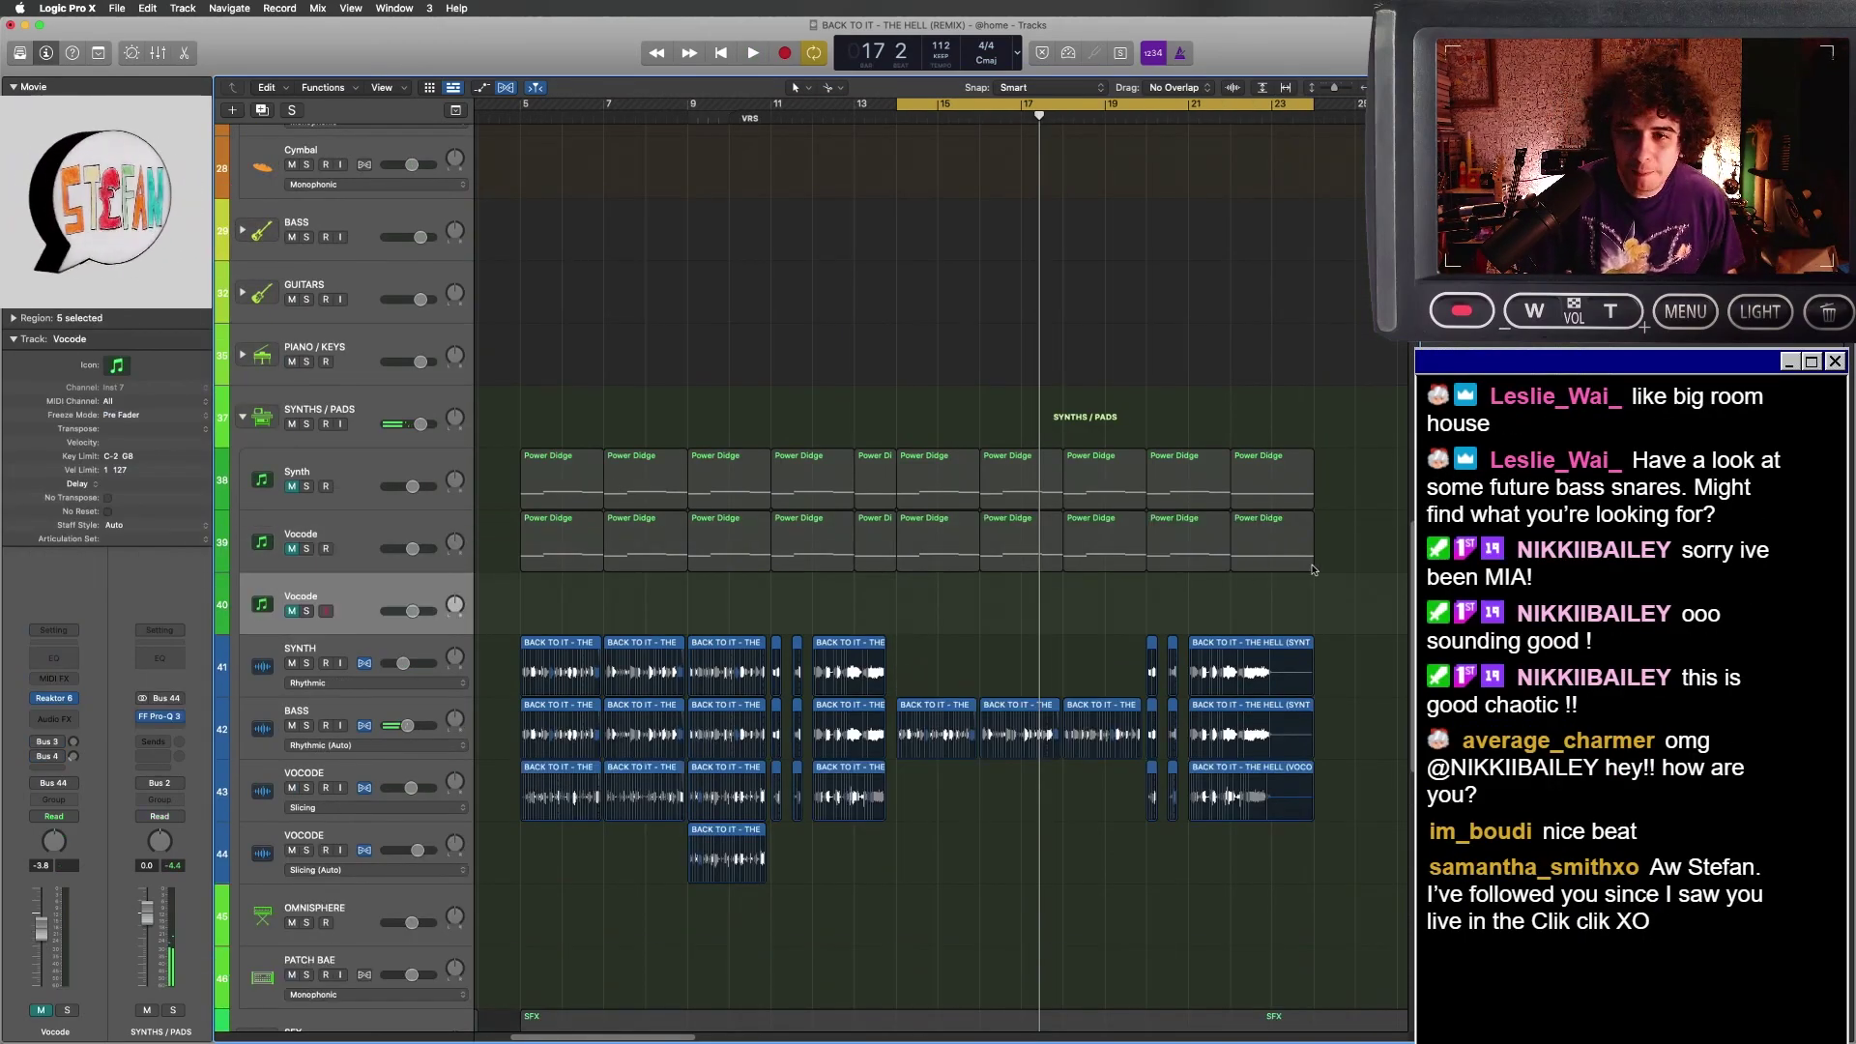
{"action": "left_click_drag", "start_coordinate": [1197, 570], "coordinate": [943, 549]}
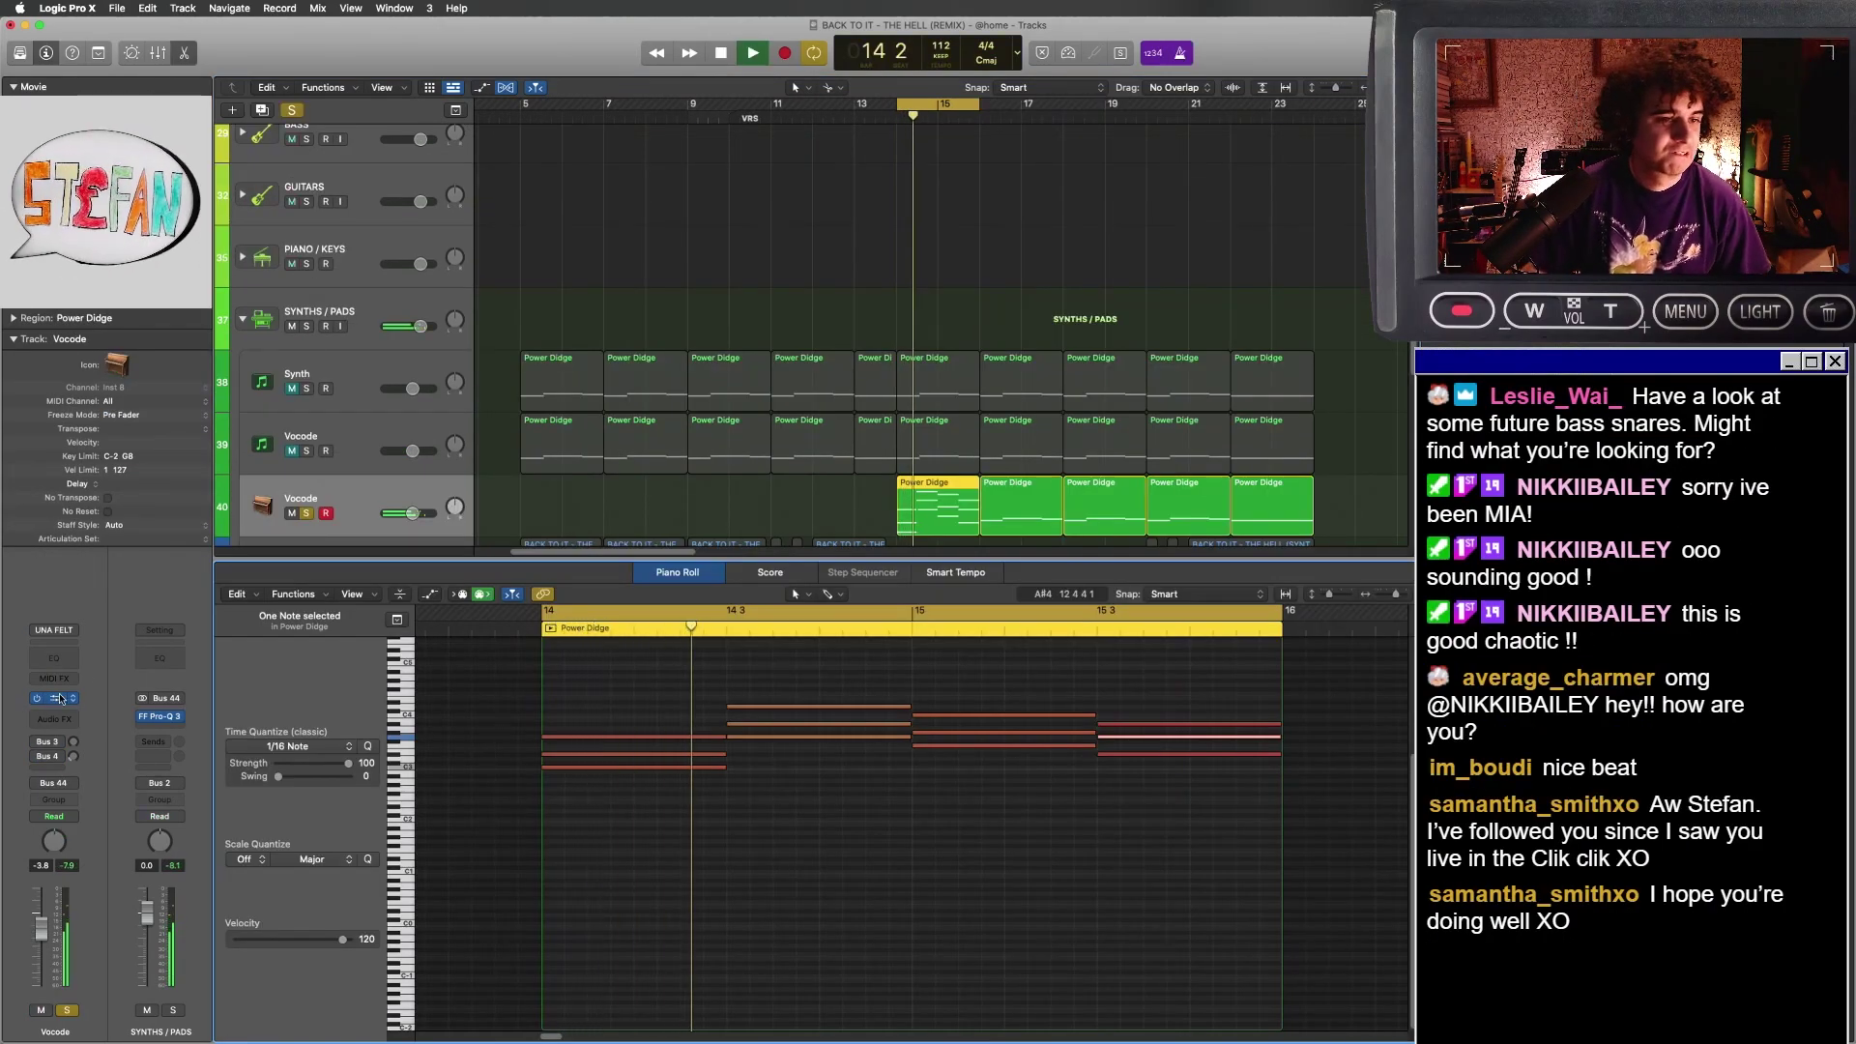
- Replace the duplicated Vocode track's instrument with Diva in stereo and add an Arpeggiator MIDI effect
{"action": "left_click", "coordinate": [72, 699]}
{"action": "mouse_move", "coordinate": [194, 694]}
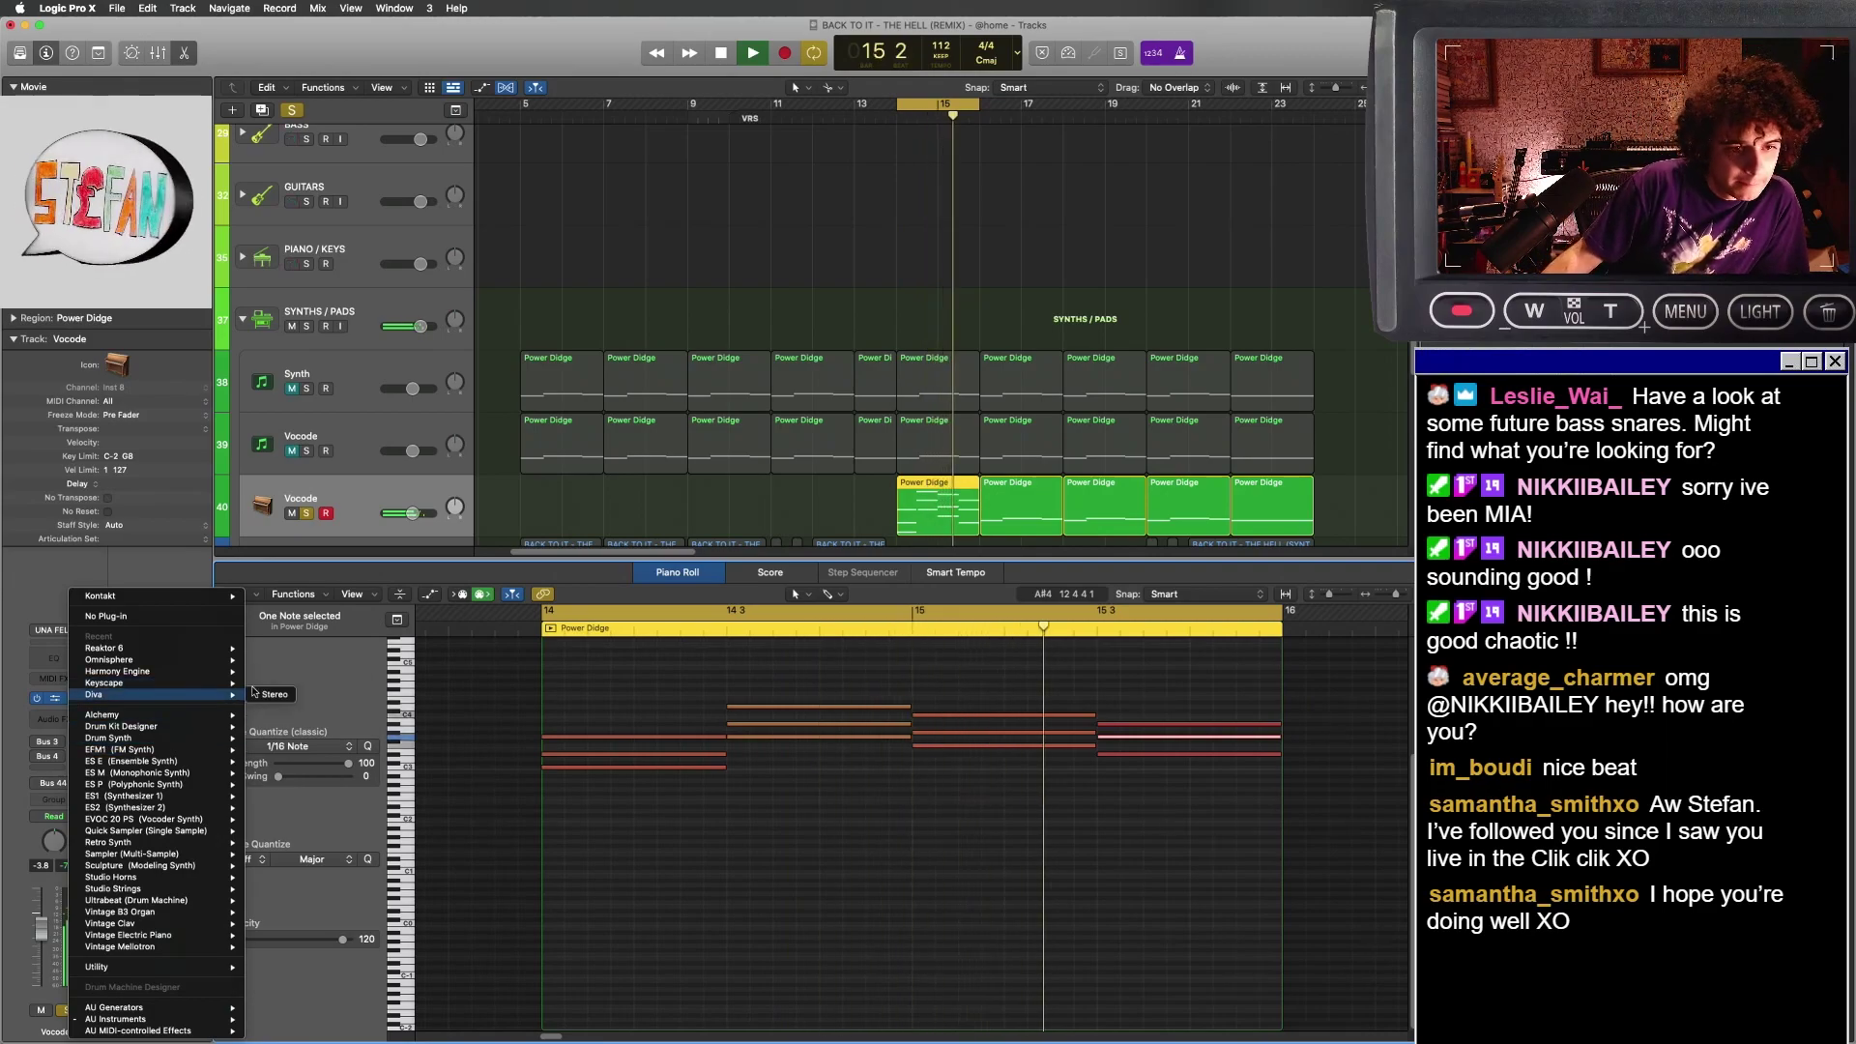
{"action": "left_click", "coordinate": [276, 694]}
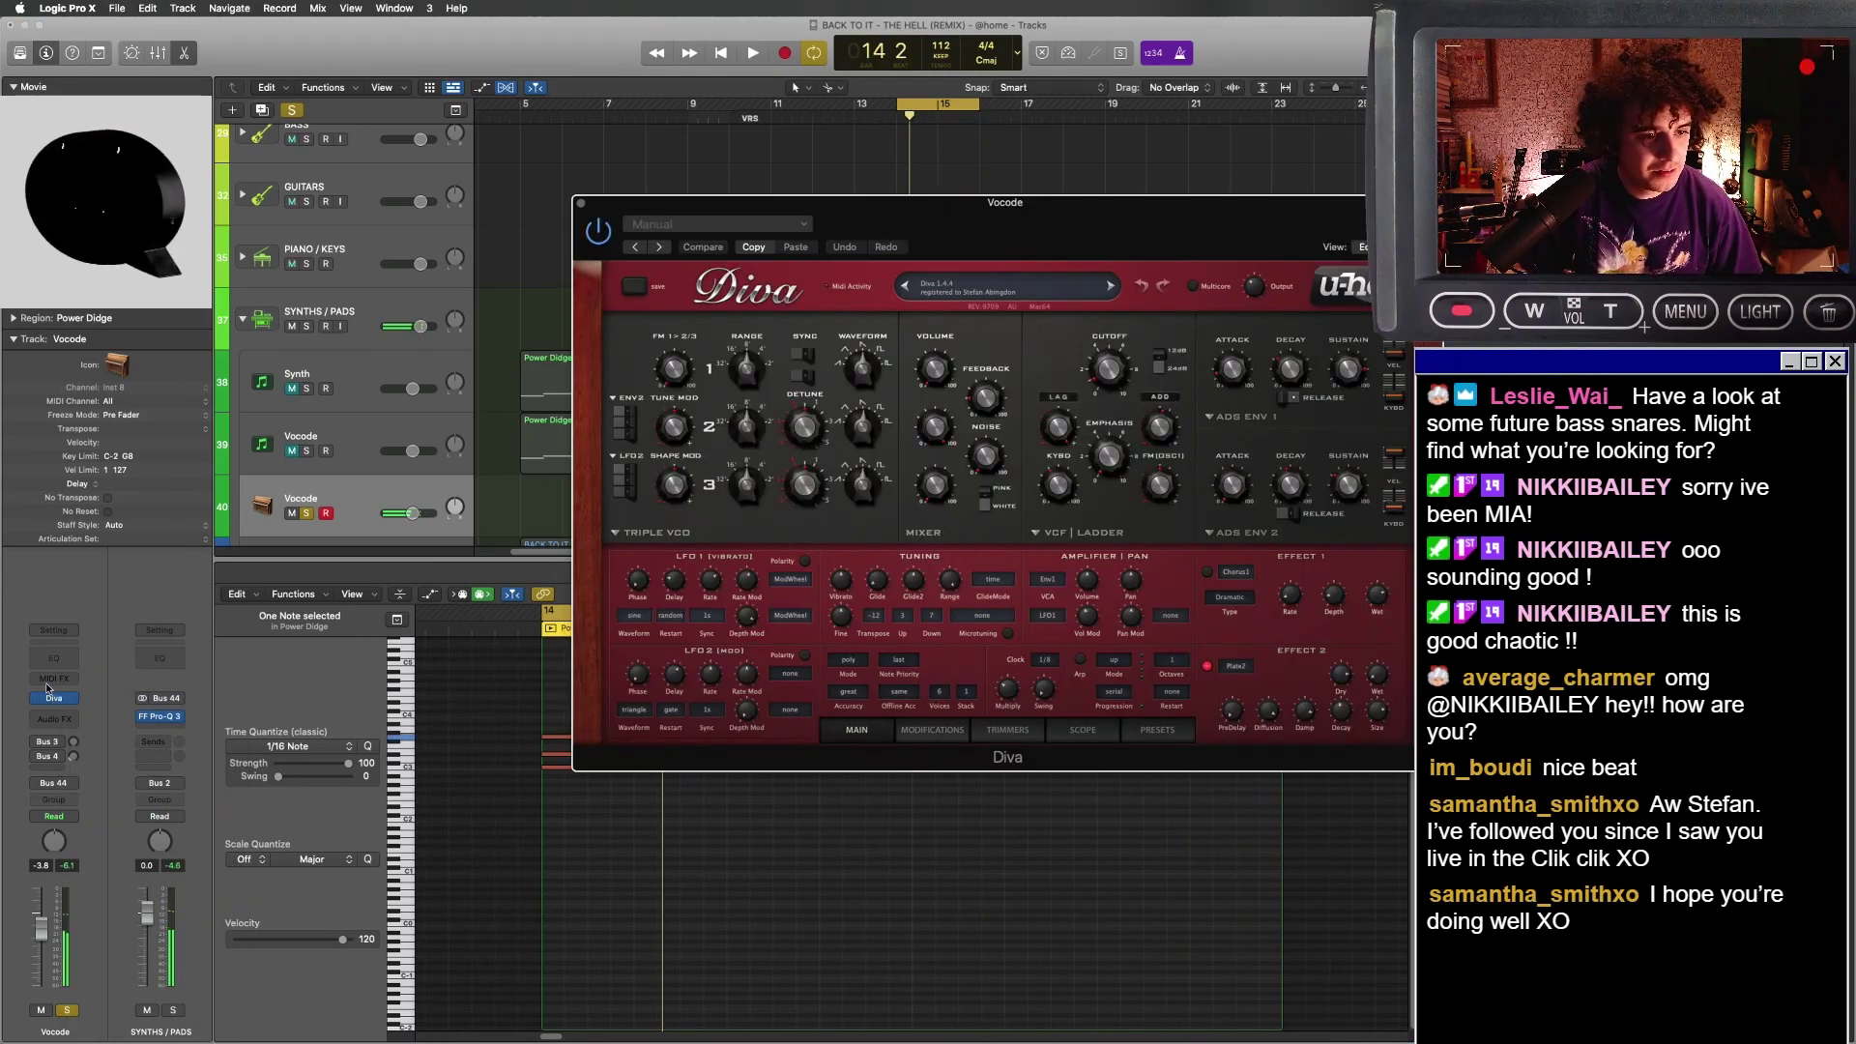
{"action": "left_click", "coordinate": [48, 684]}
{"action": "left_click", "coordinate": [58, 691]}
{"action": "key", "text": "space"}
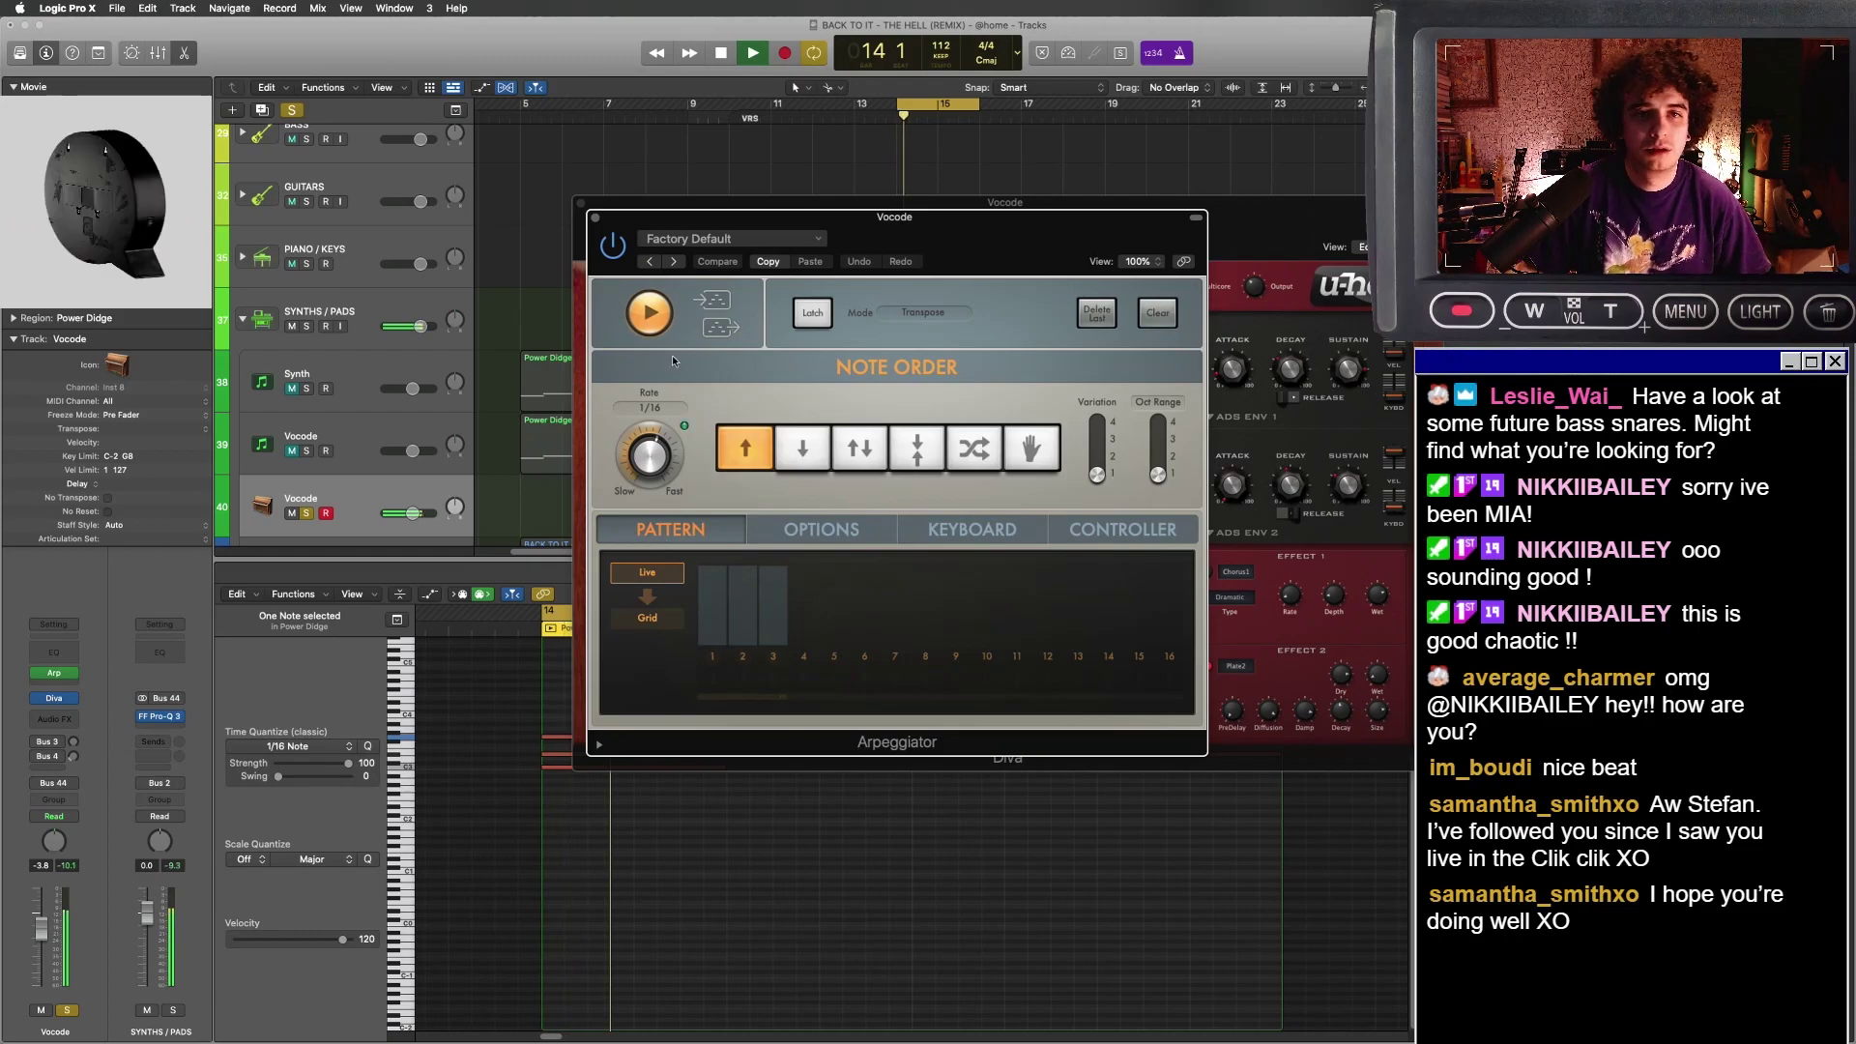
- Load the SG Rotterdam preset in Diva and adjust the sustain of its second envelope
{"action": "left_click", "coordinate": [596, 221]}
{"action": "left_click", "coordinate": [1066, 294]}
{"action": "left_click", "coordinate": [1207, 571]}
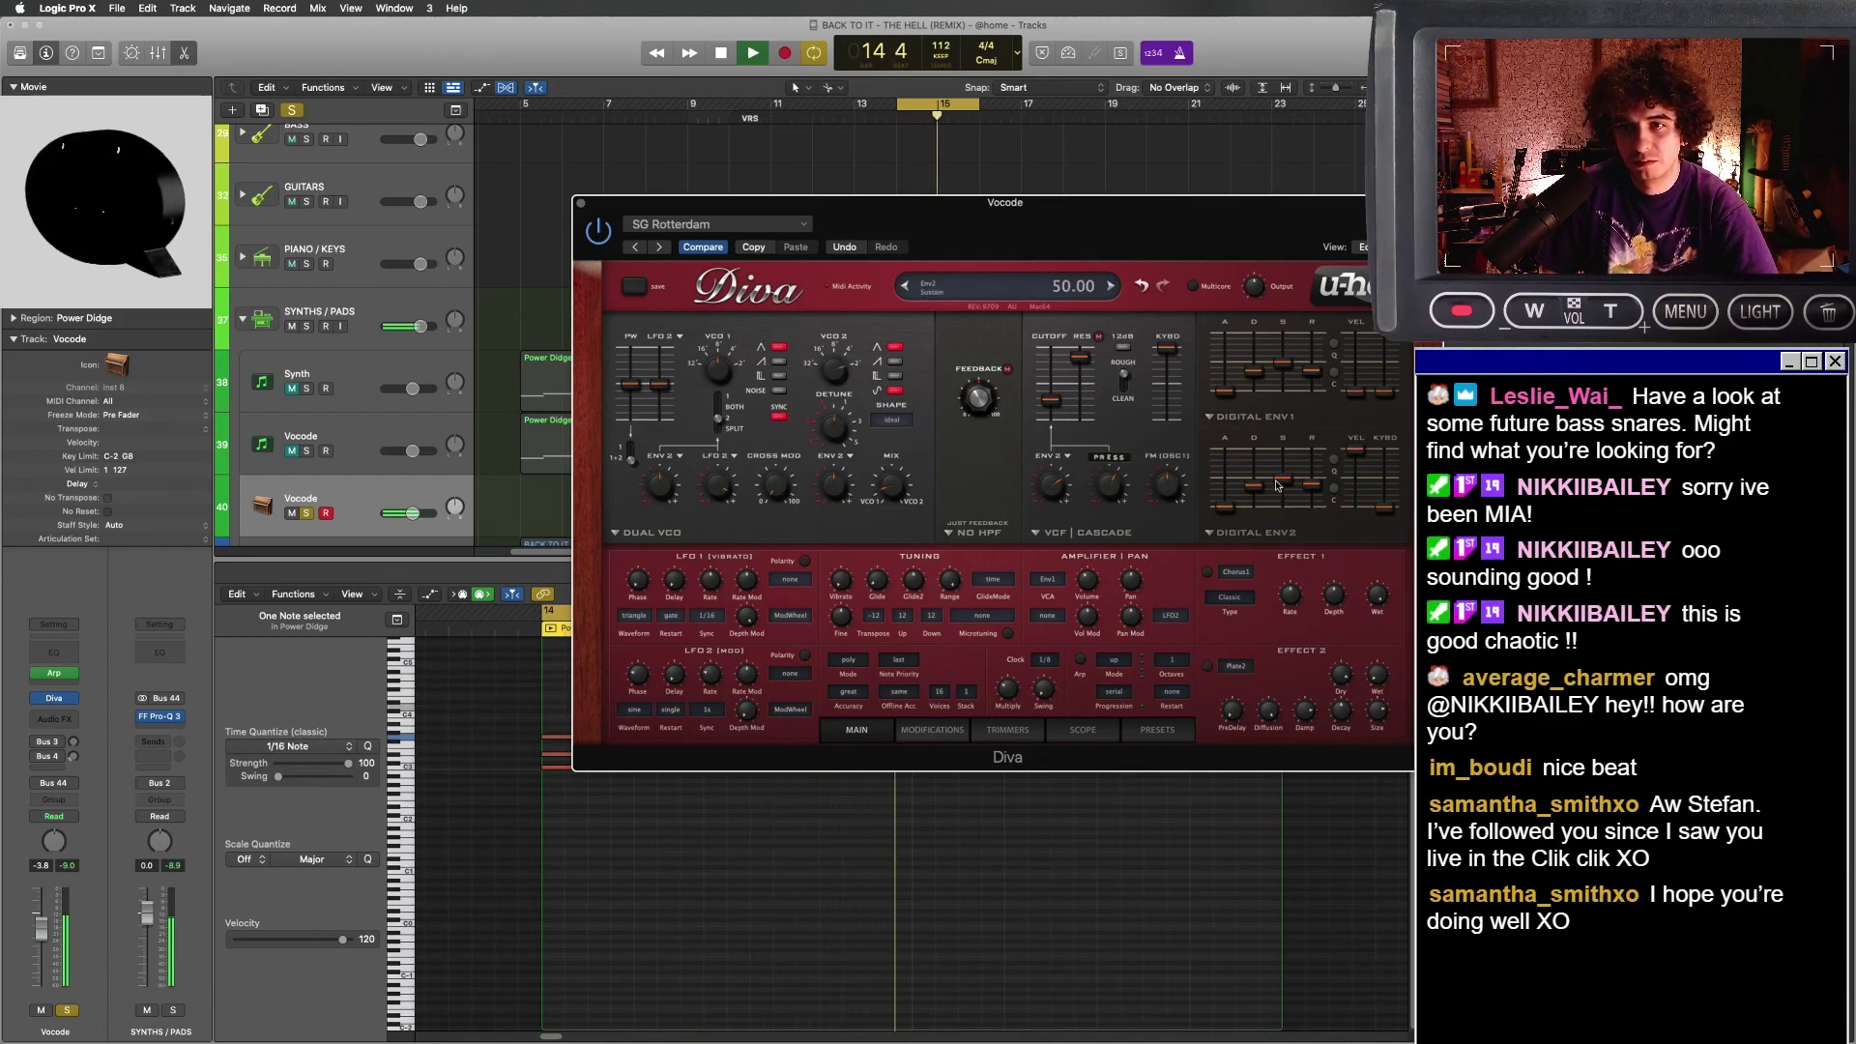
{"action": "left_click_drag", "start_coordinate": [1278, 485], "coordinate": [1301, 500]}
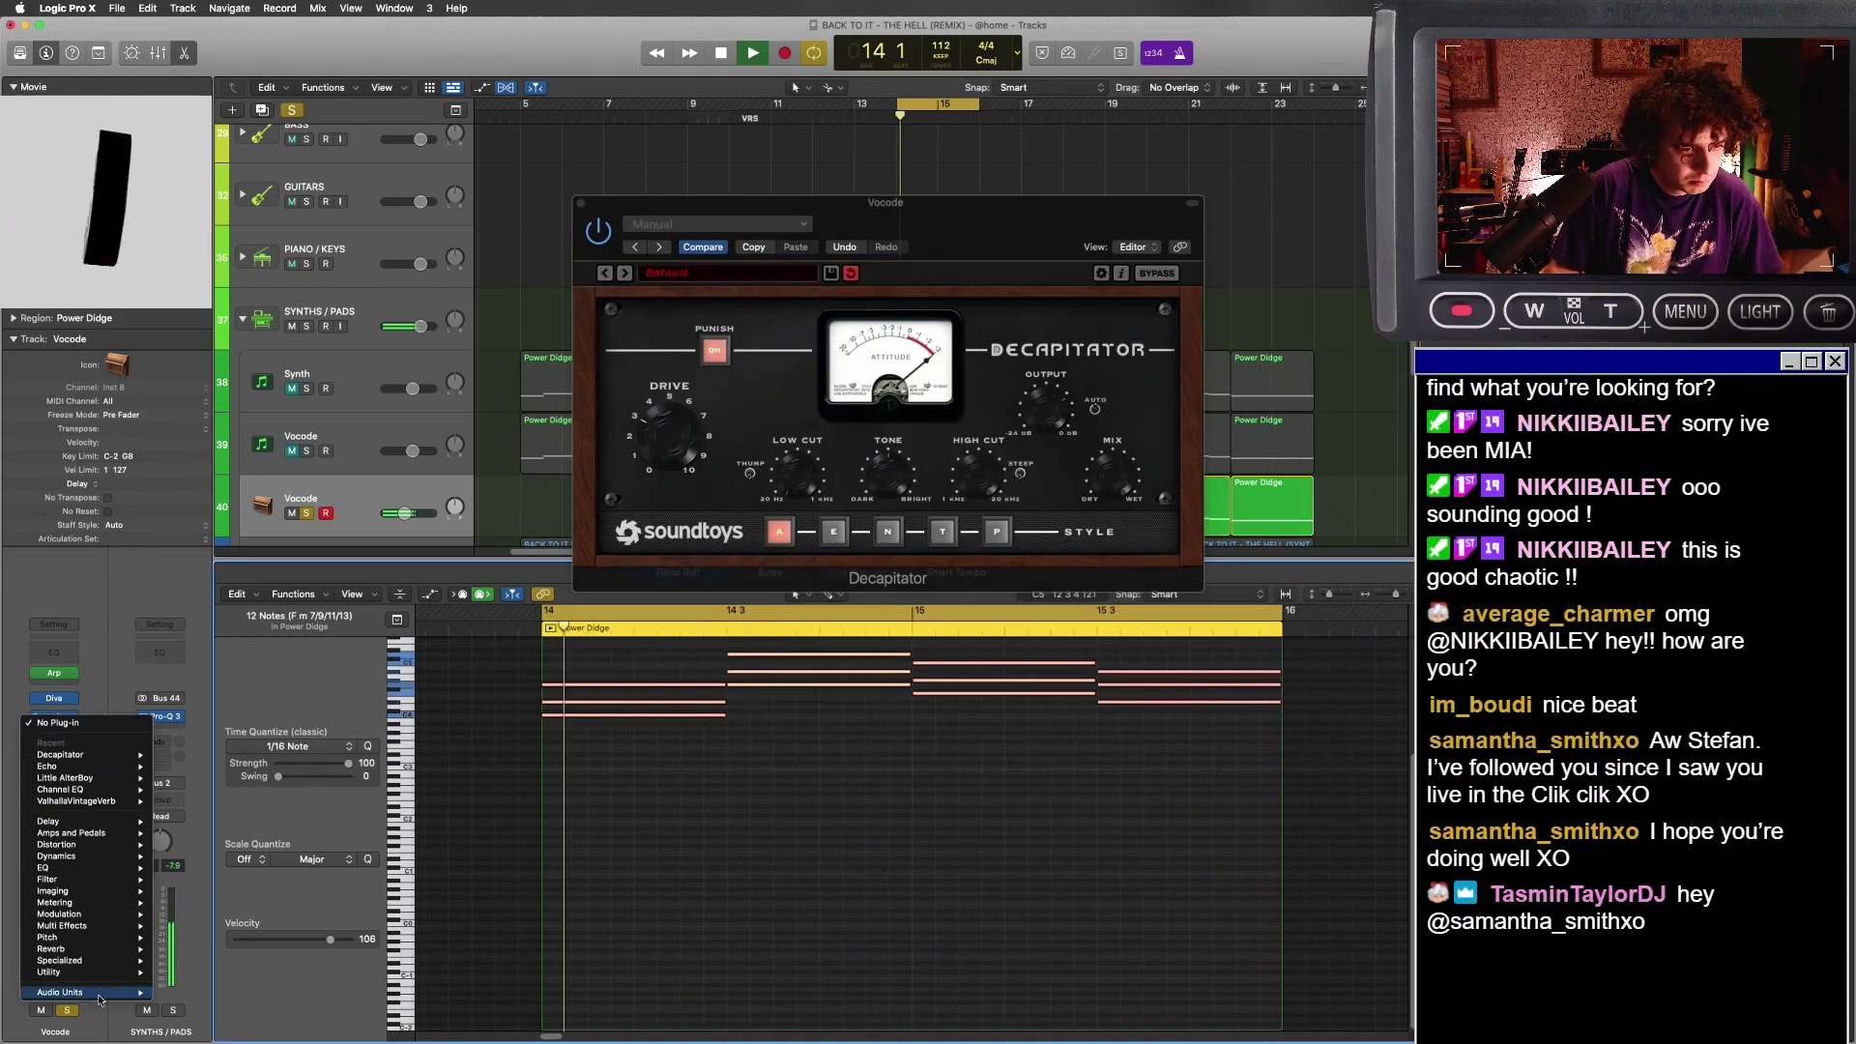
- Insert Nicky Romero's Kickstart on the arpeggiated Vocode track and join its three Power Didge regions from bar 18 to 24
{"action": "mouse_move", "coordinate": [87, 992]}
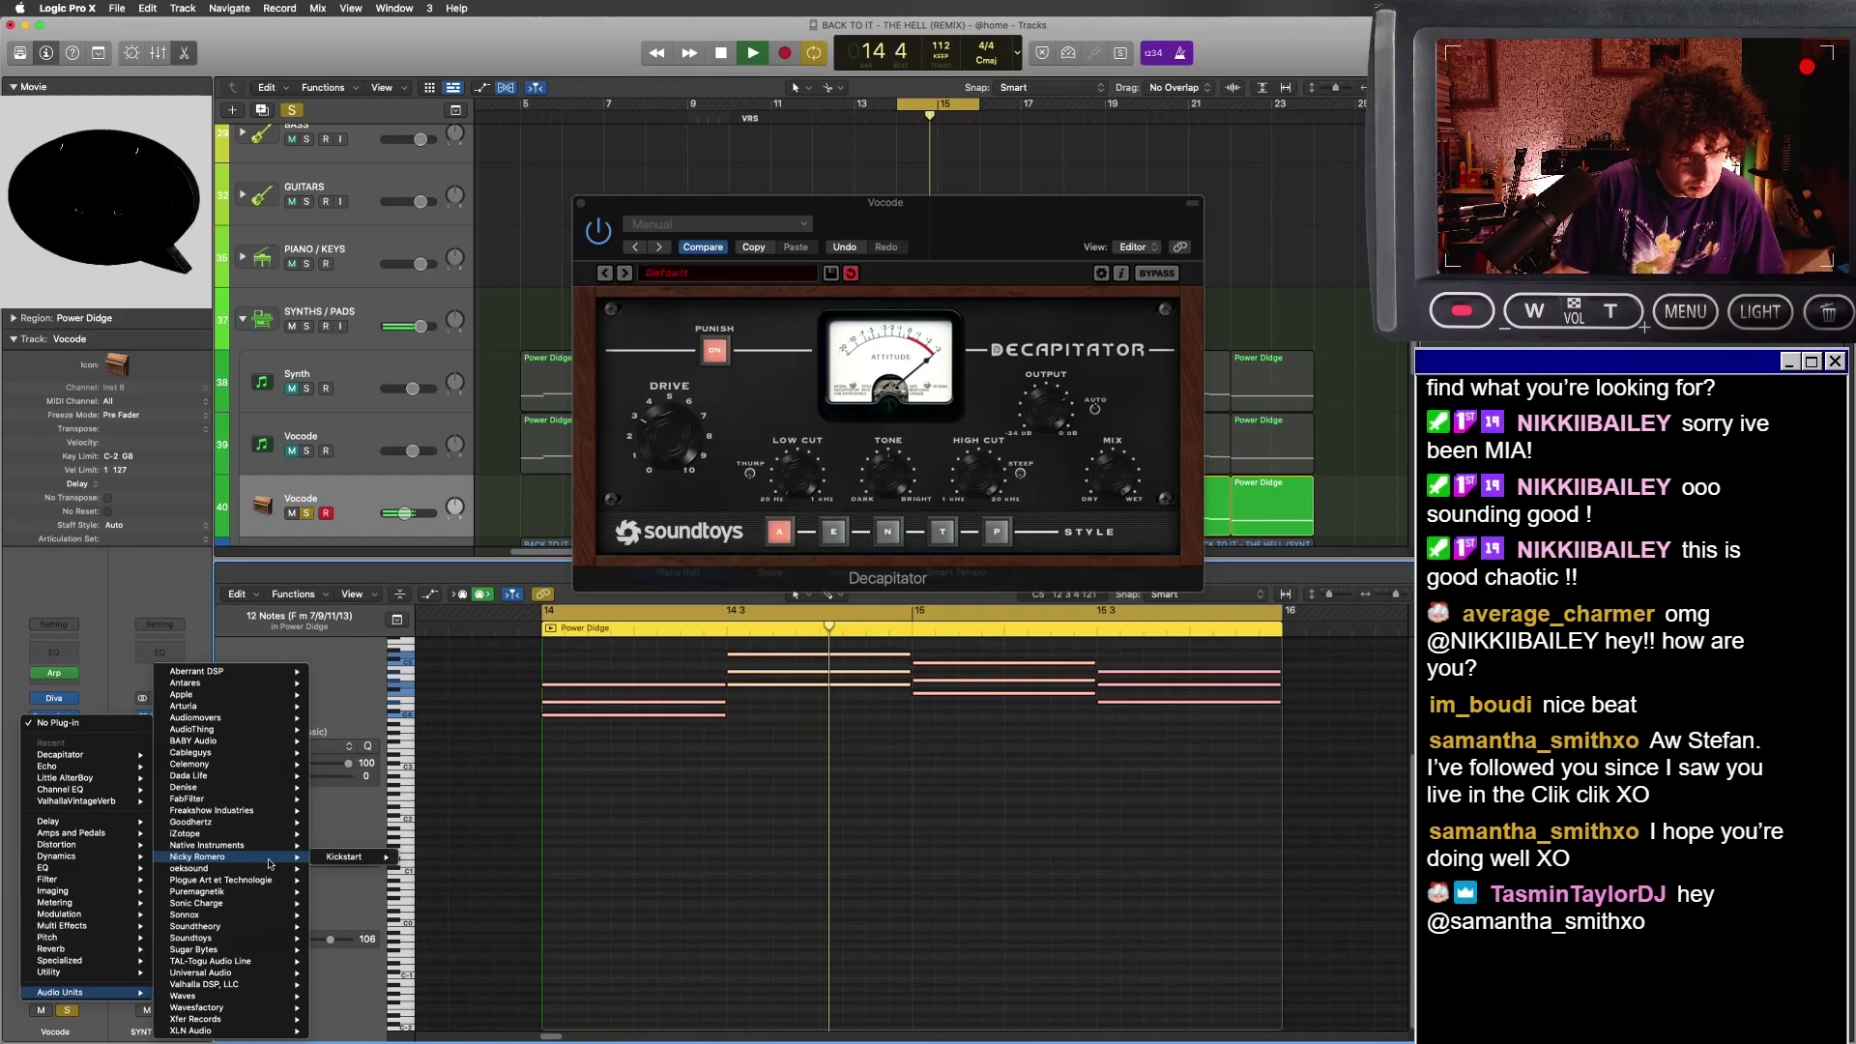
{"action": "left_click", "coordinate": [344, 856]}
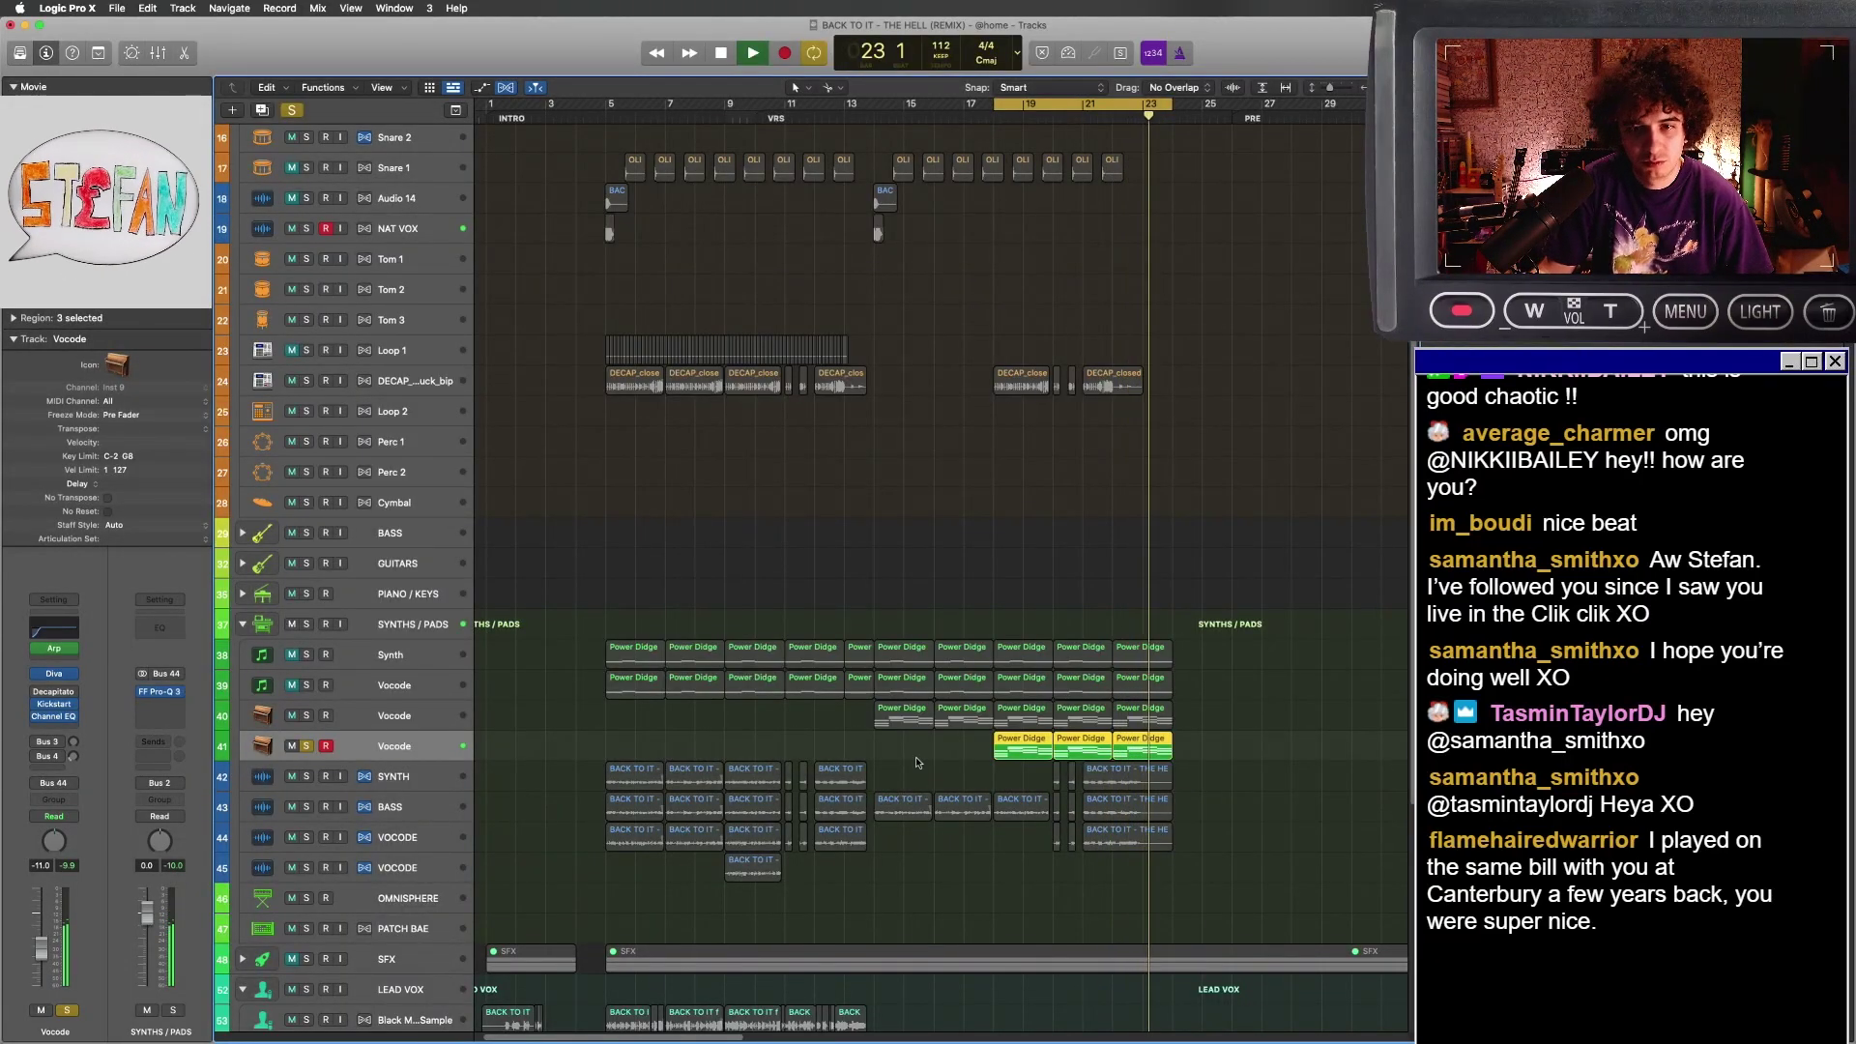
{"action": "right_click", "coordinate": [1022, 736]}
{"action": "left_click", "coordinate": [1036, 753]}
{"action": "key", "text": "space"}
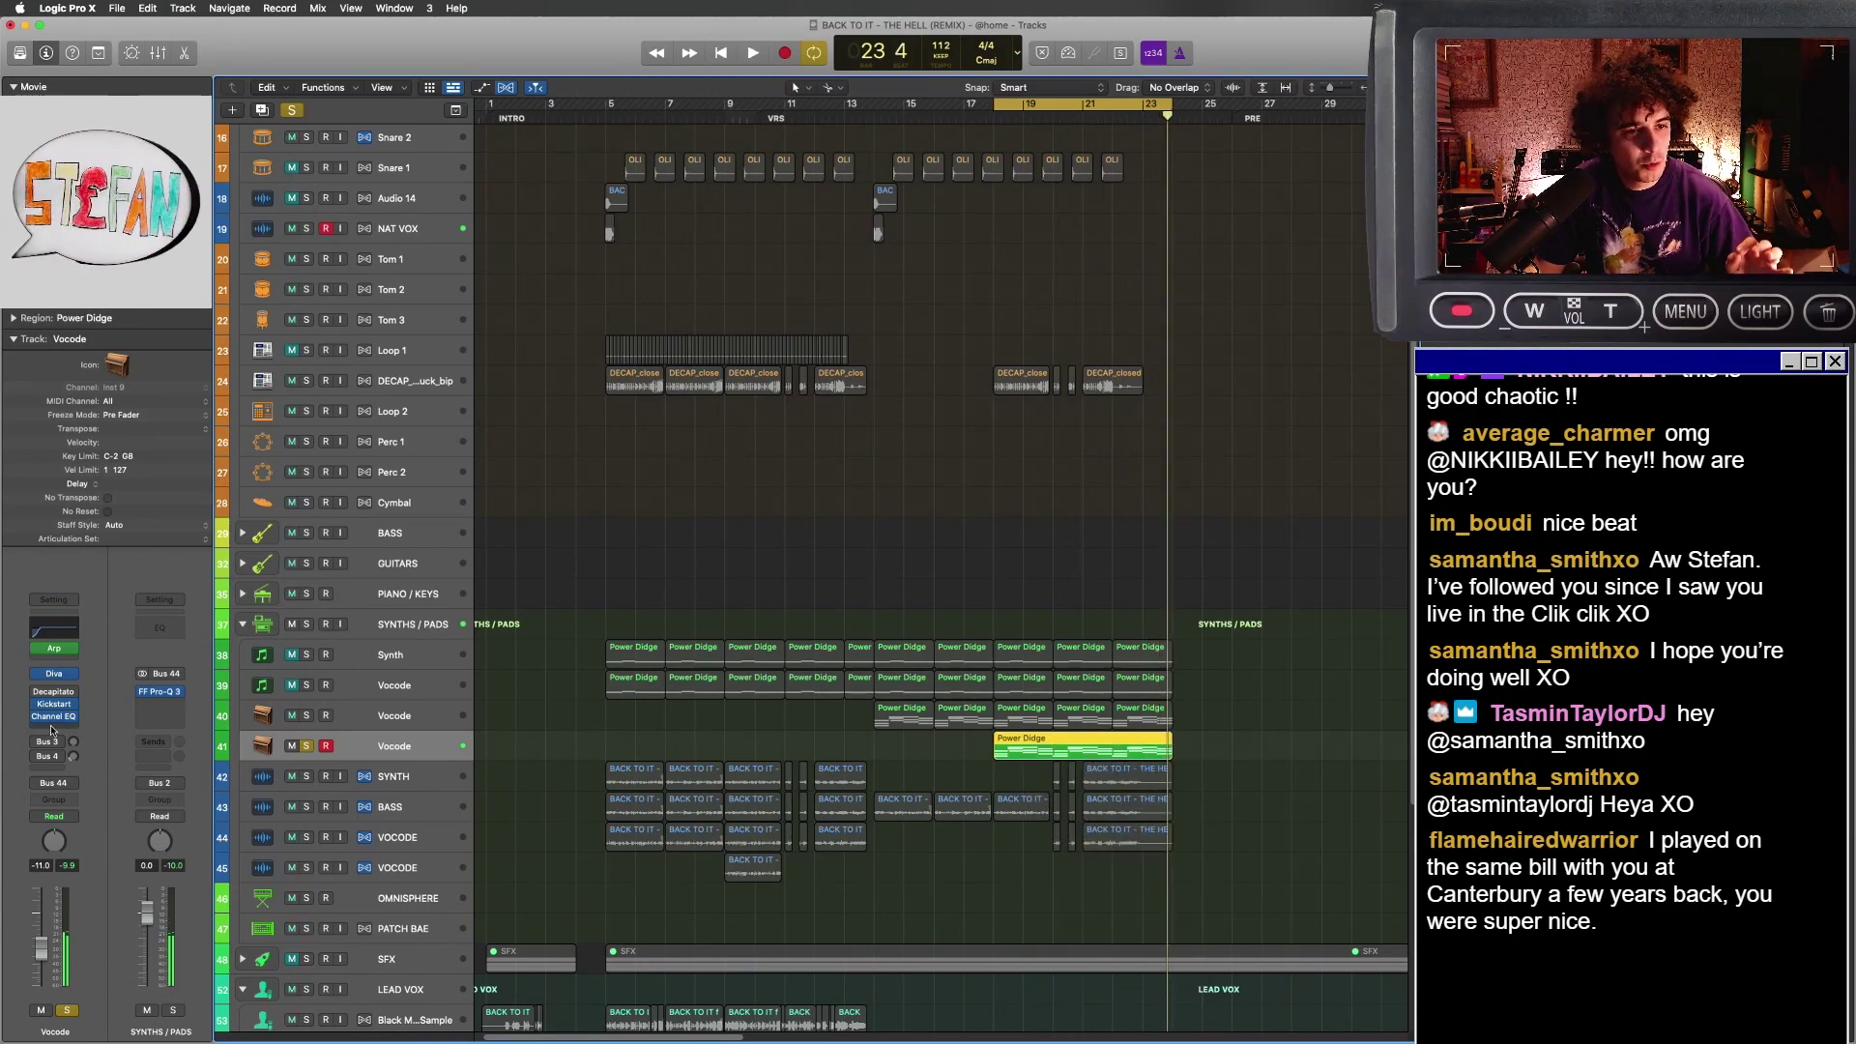
- Replace Decapitator with a stereo Little AlterBoy on the arpeggiated Vocode track and lower its linked pitch and formant to -12.0
{"action": "left_click", "coordinate": [77, 693]}
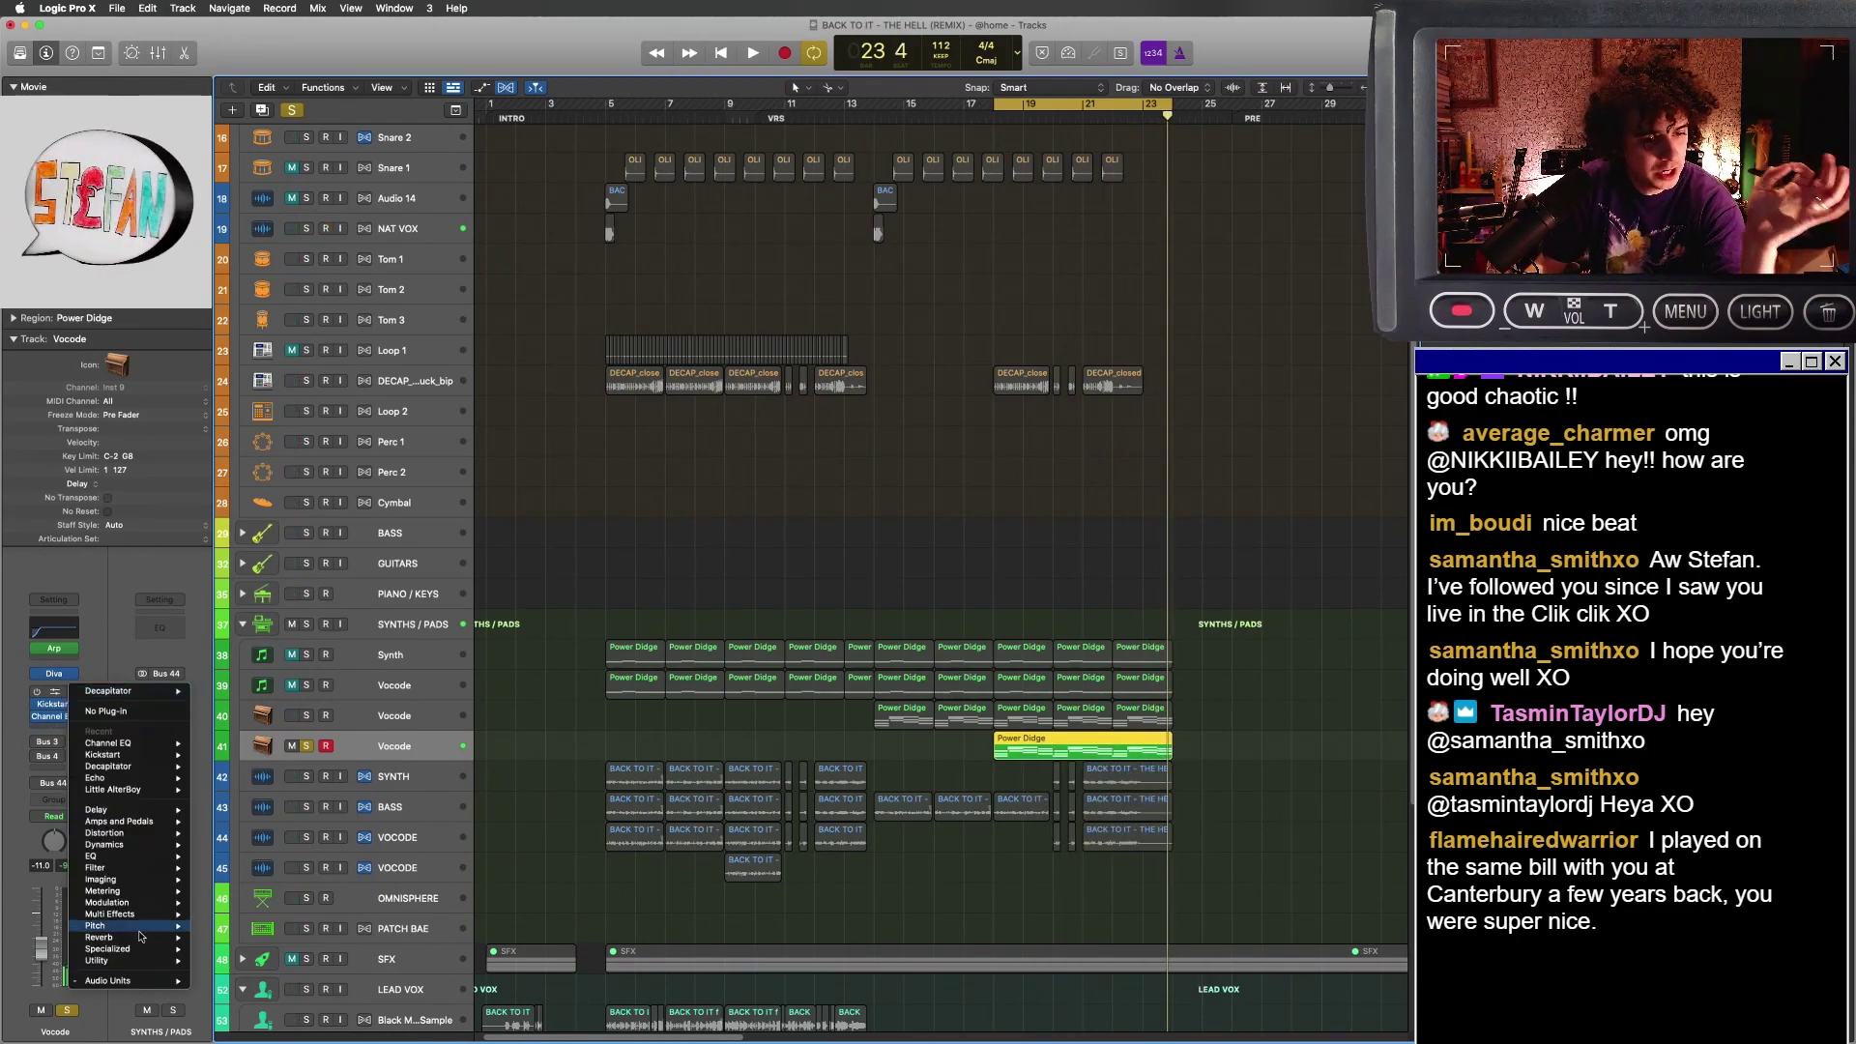
{"action": "mouse_move", "coordinate": [145, 980]}
{"action": "mouse_move", "coordinate": [276, 938]}
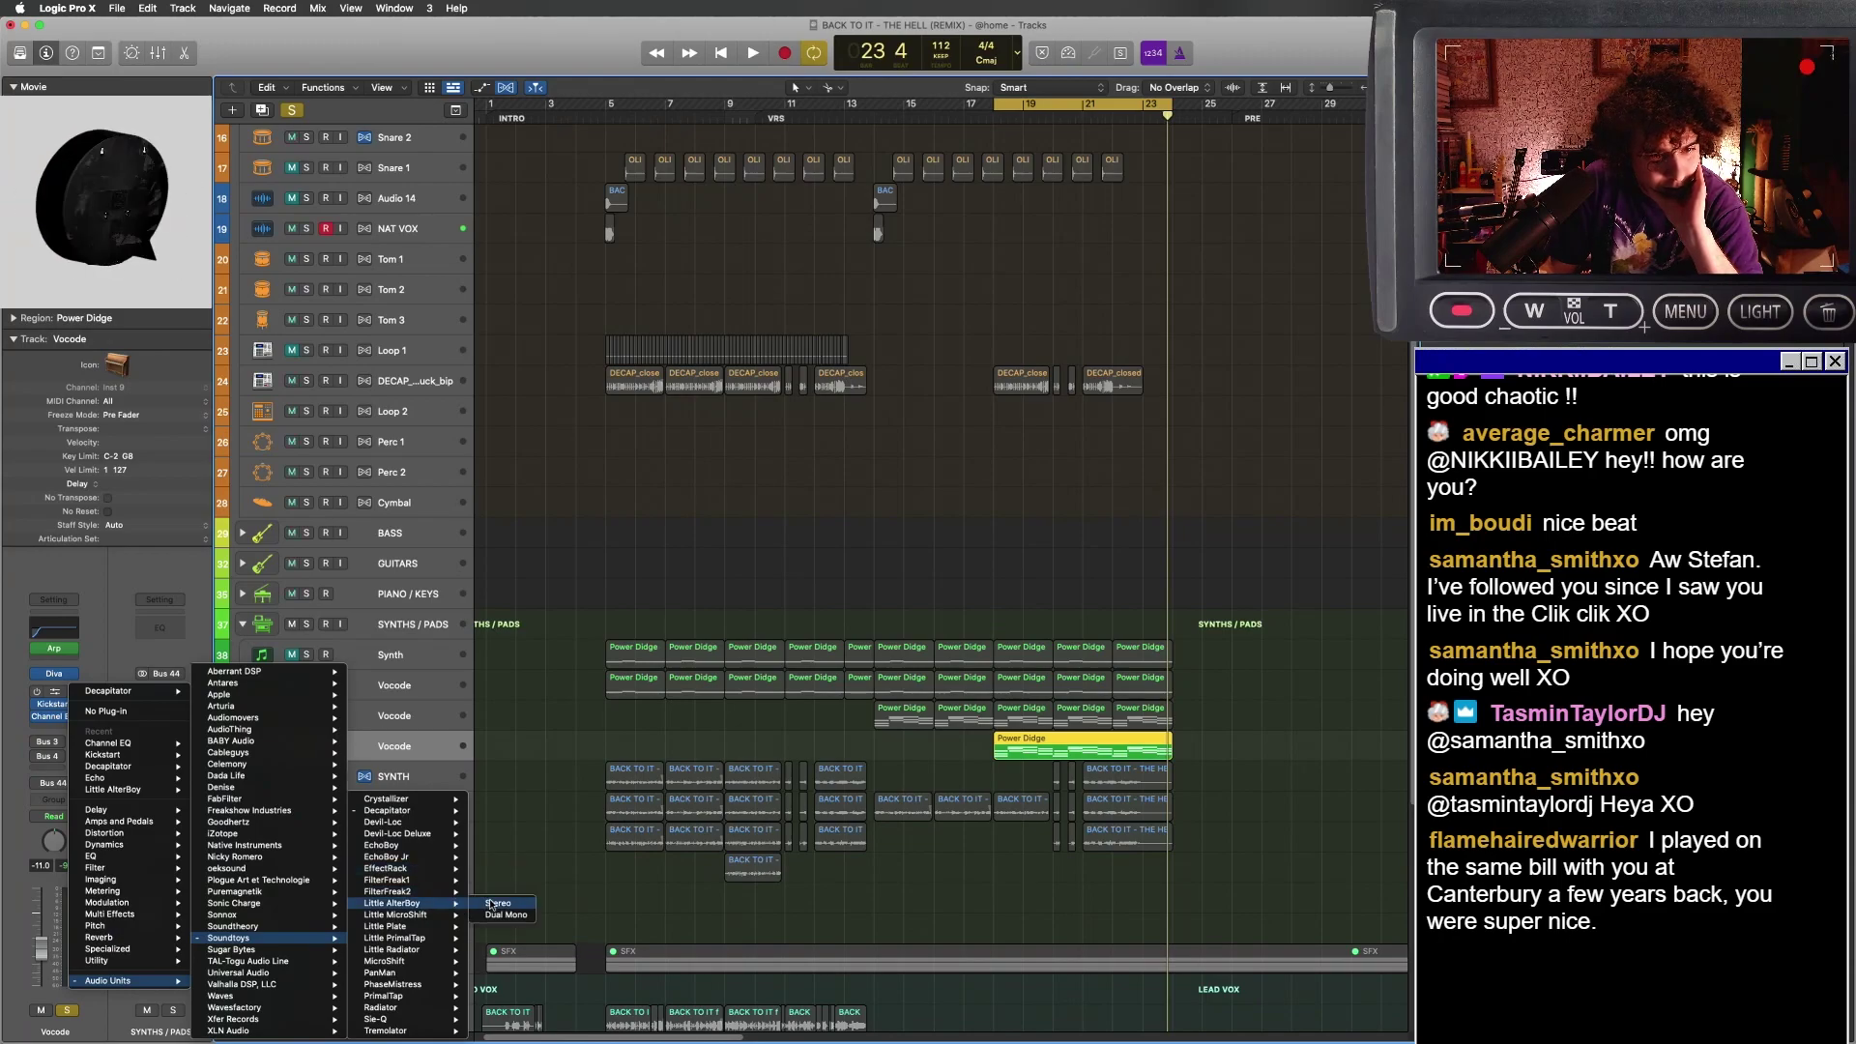
{"action": "left_click", "coordinate": [495, 903]}
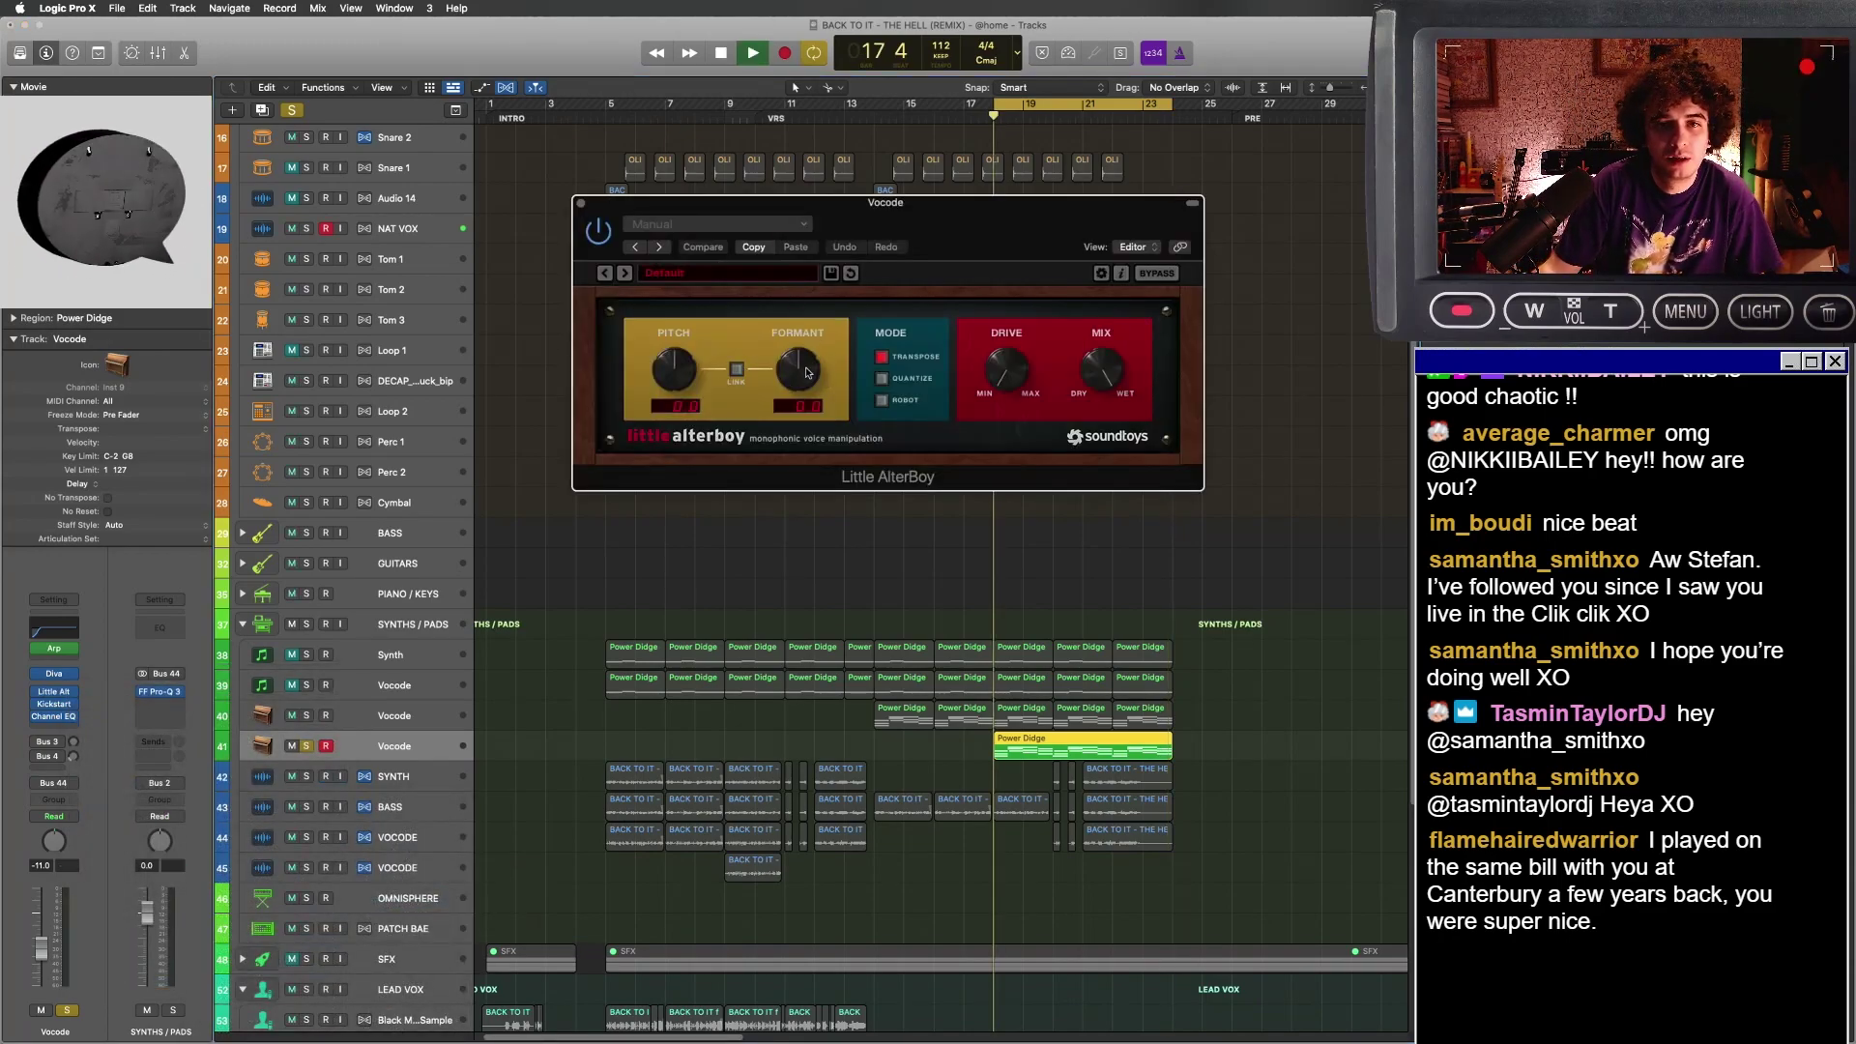
{"action": "left_click_drag", "start_coordinate": [803, 373], "coordinate": [798, 416]}
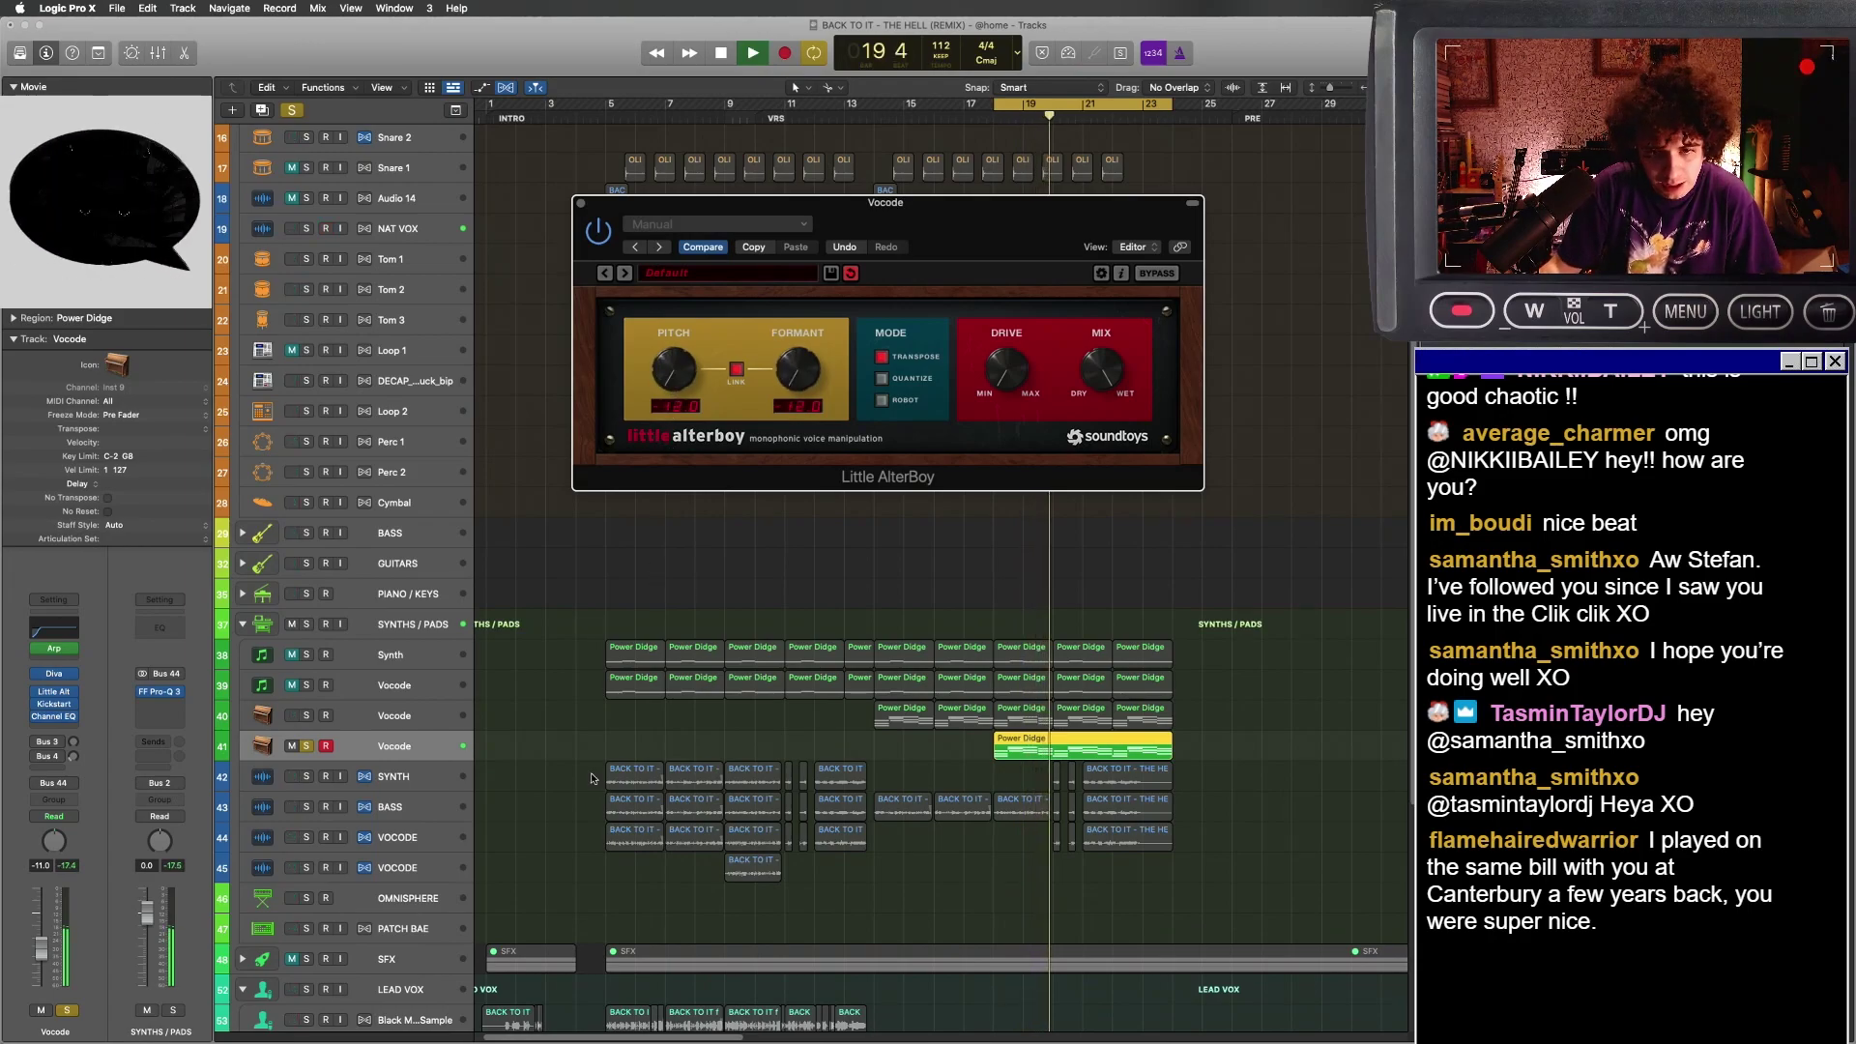
- Record Touch automation on the arpeggiated Vocode track, raising Little AlterBoy's pitch from -12 to 0 from bar 18 to about bar 20
{"action": "key", "text": "a"}
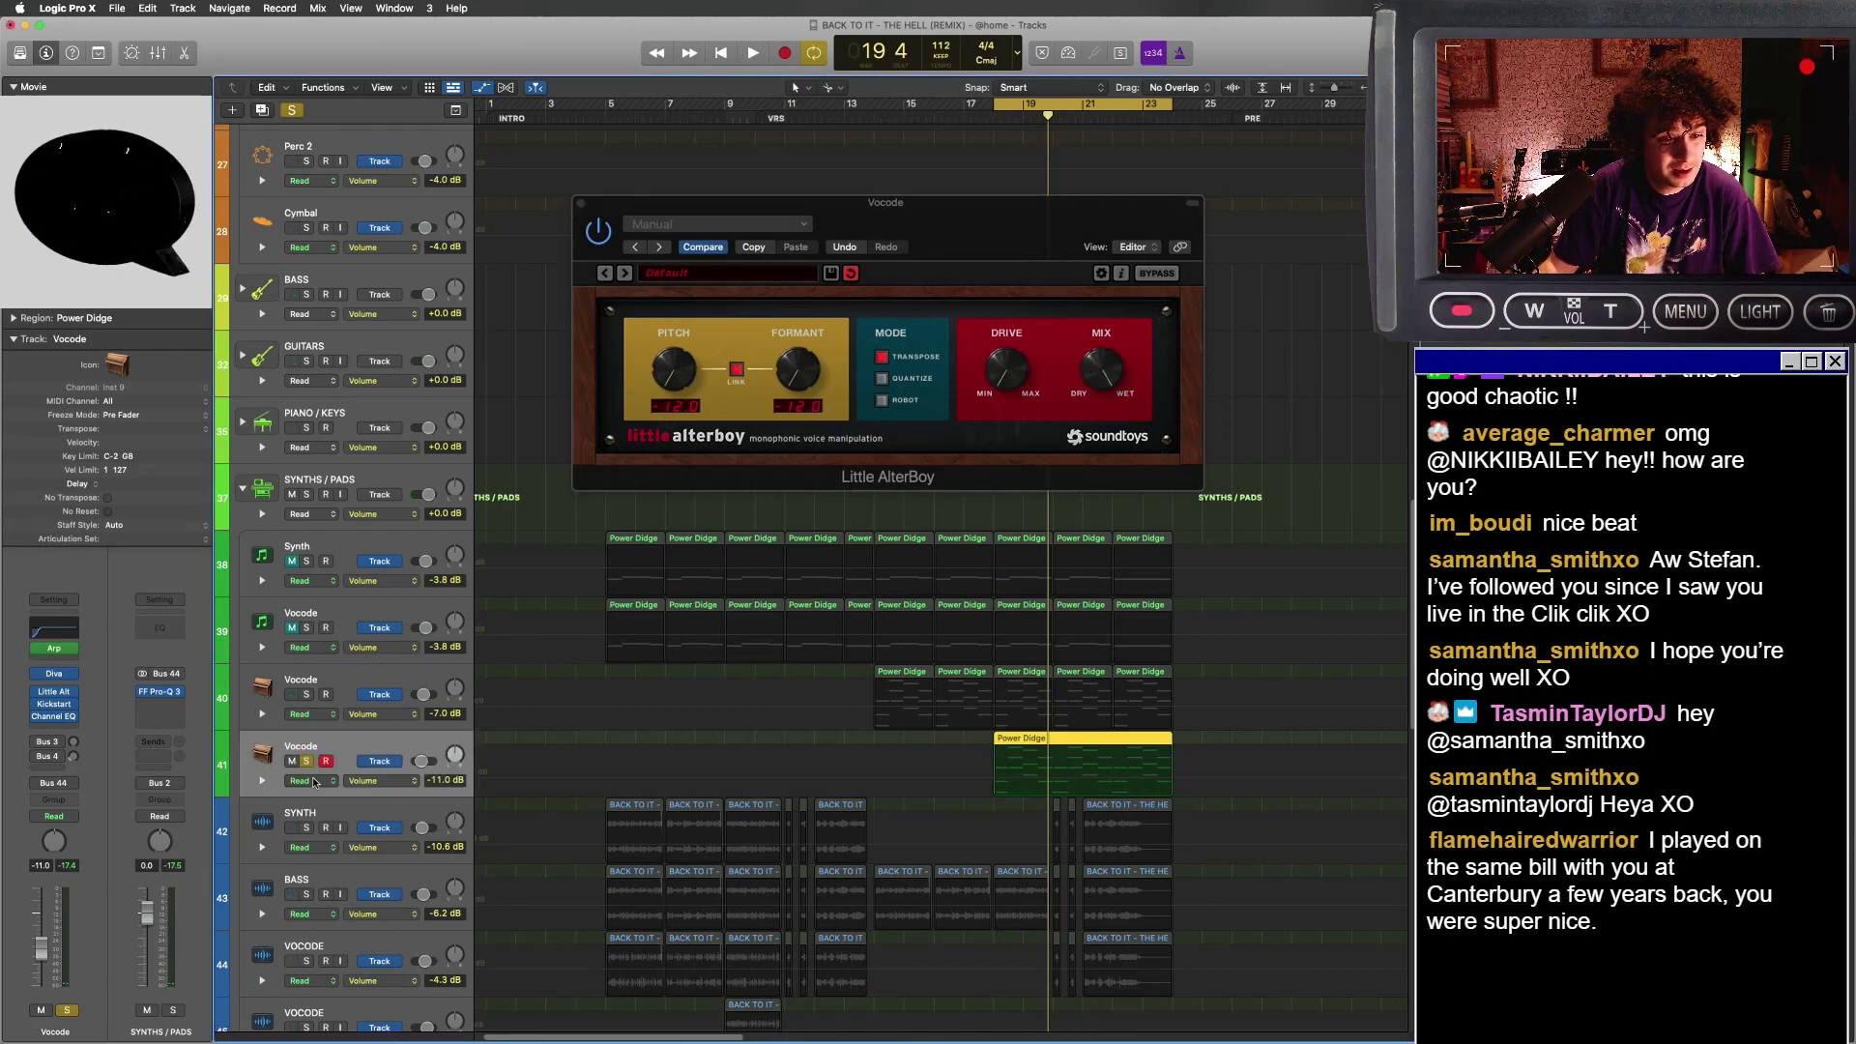
{"action": "left_click", "coordinate": [312, 776]}
{"action": "left_click", "coordinate": [311, 795]}
{"action": "key", "text": "space"}
{"action": "left_click_drag", "start_coordinate": [679, 368], "coordinate": [688, 302]}
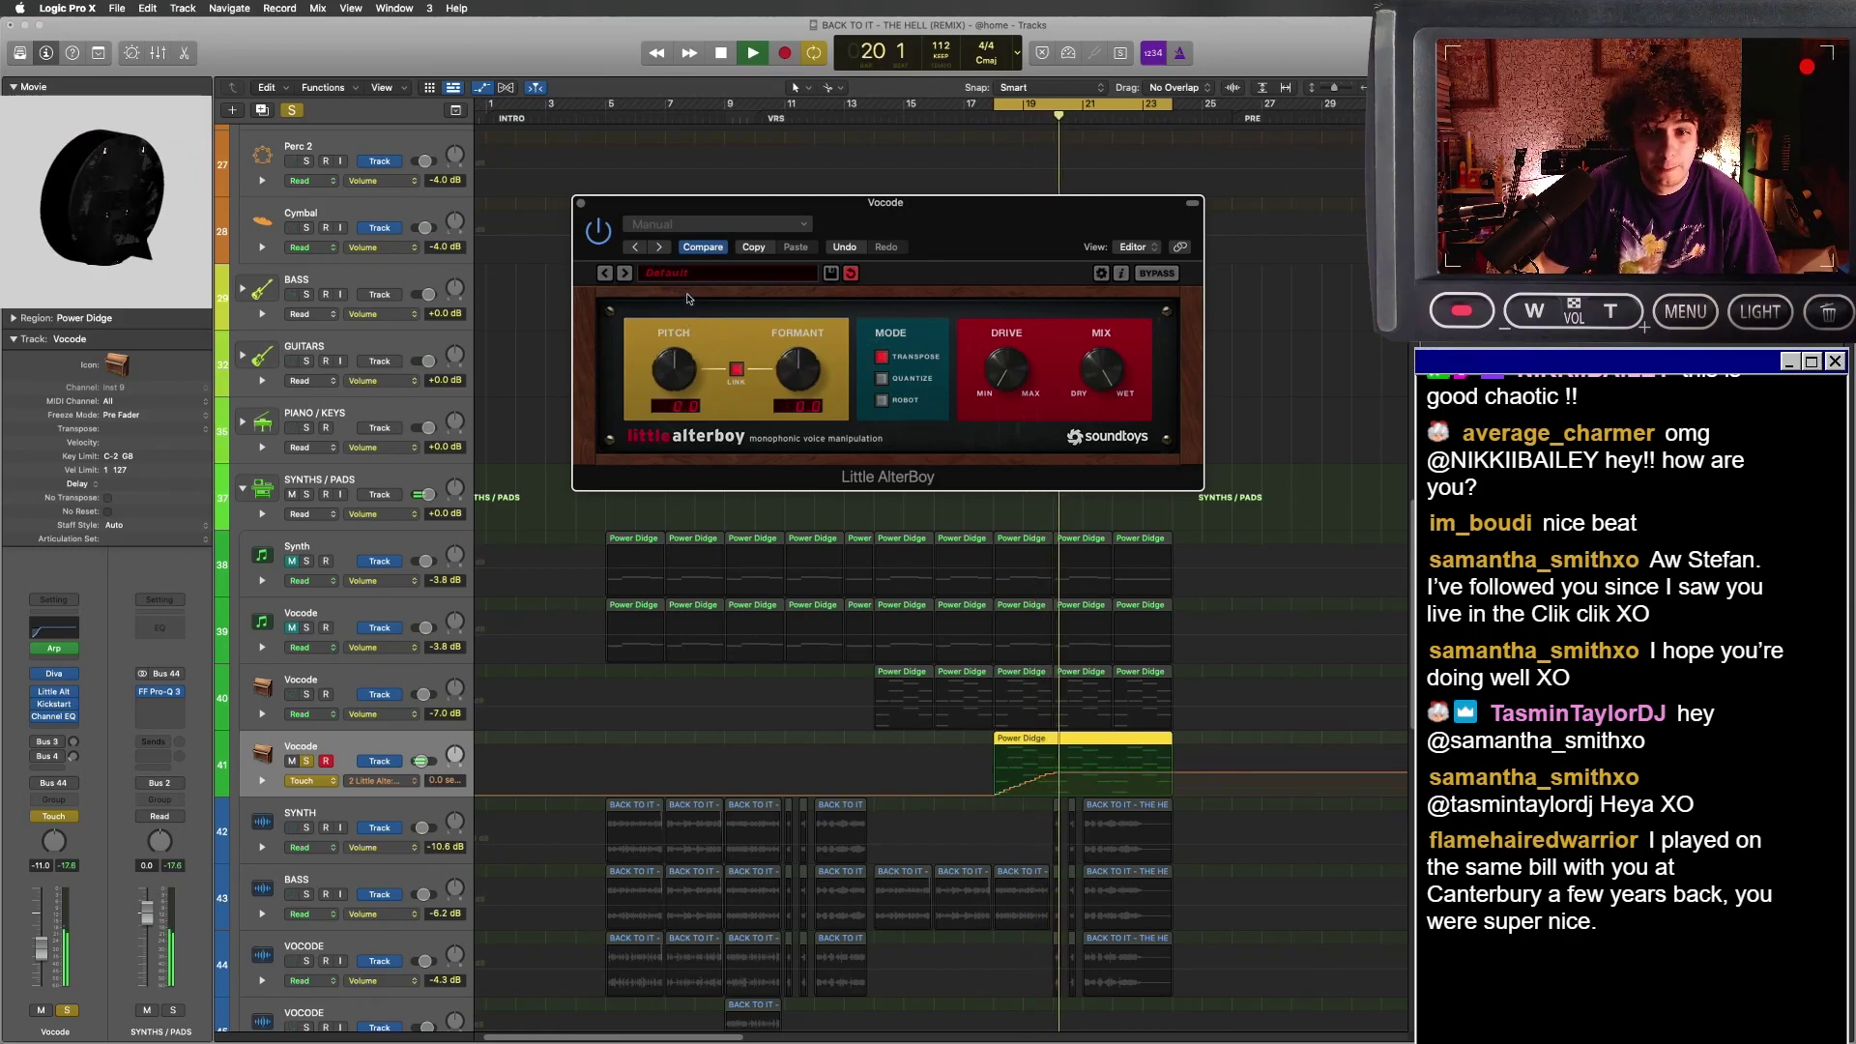
{"action": "key", "text": "space"}
- Split the joined Power Didge region at bar 20, delete the part before it, and unsolo the Vocode track
{"action": "key", "text": "super+Right"}
{"action": "key", "text": "super+Right"}
{"action": "key", "text": "super+Right"}
{"action": "left_click", "coordinate": [992, 770]}
{"action": "key", "text": "a"}
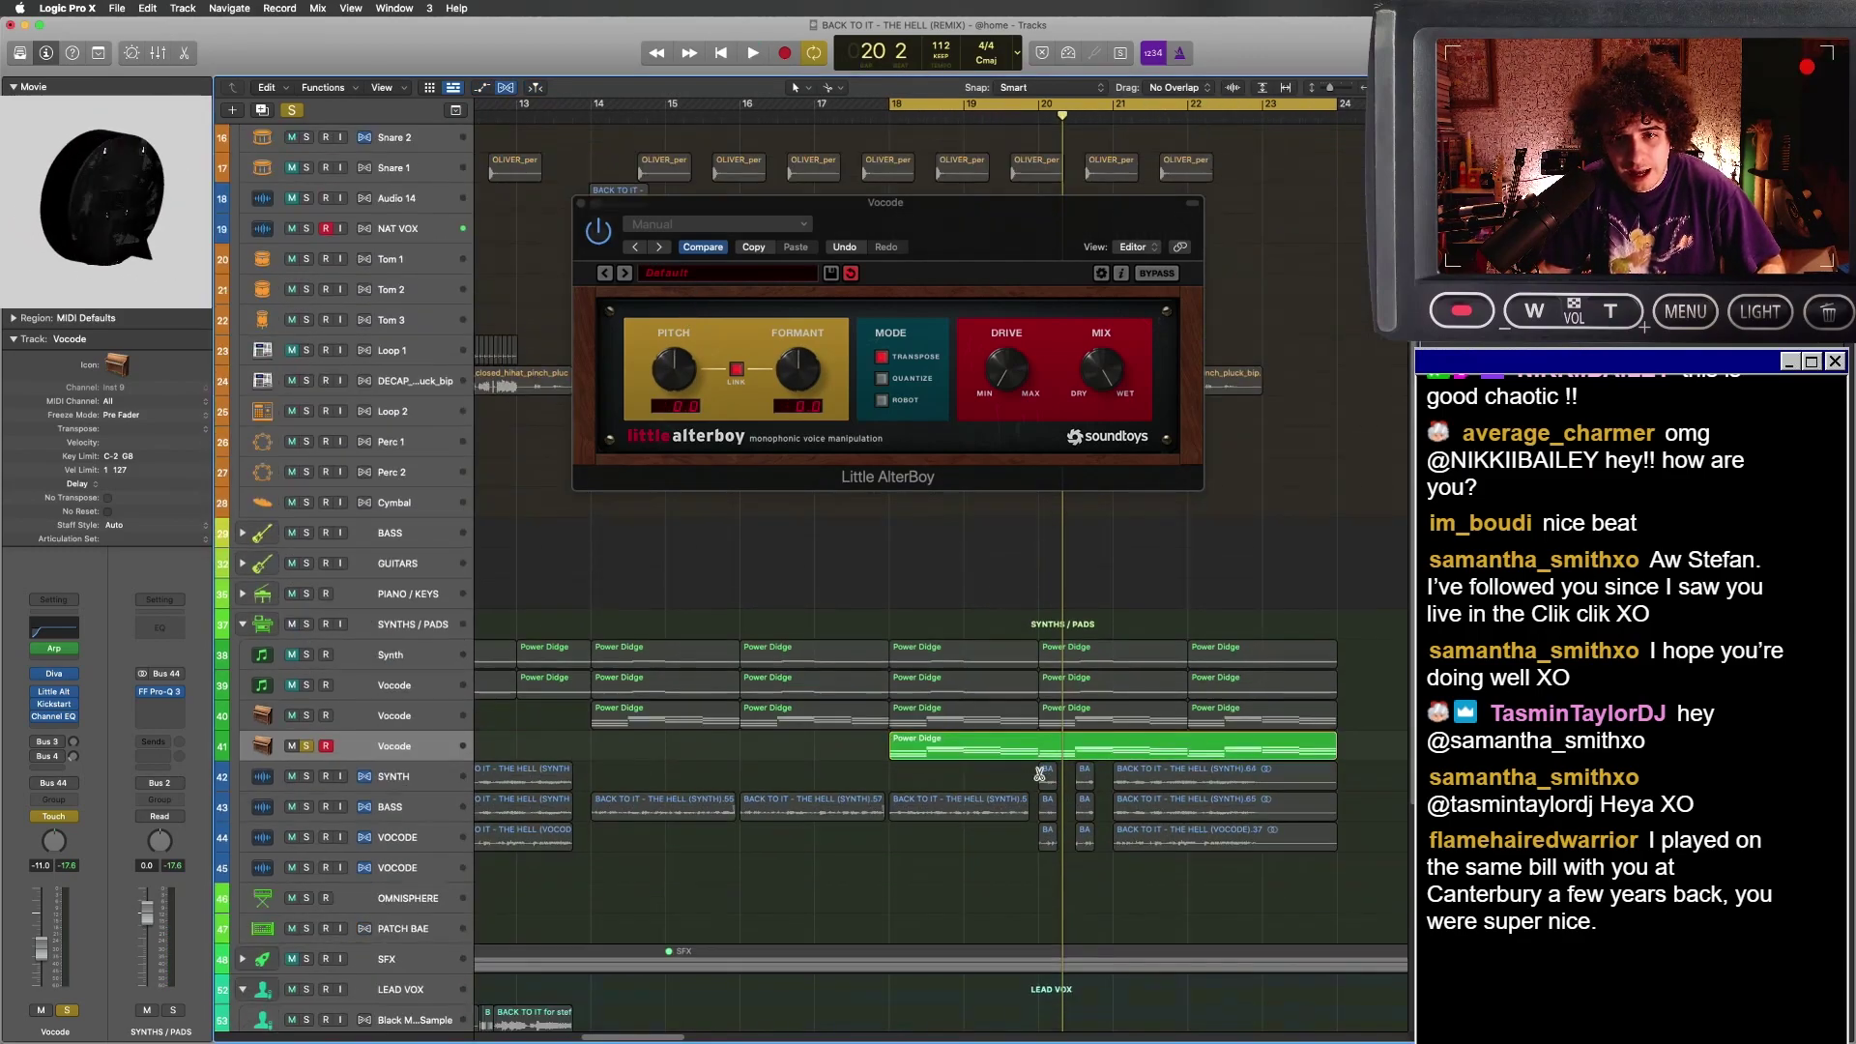
{"action": "left_click", "coordinate": [1042, 756], "text": "super"}
{"action": "left_click", "coordinate": [1007, 749]}
{"action": "key", "text": "BackSpace"}
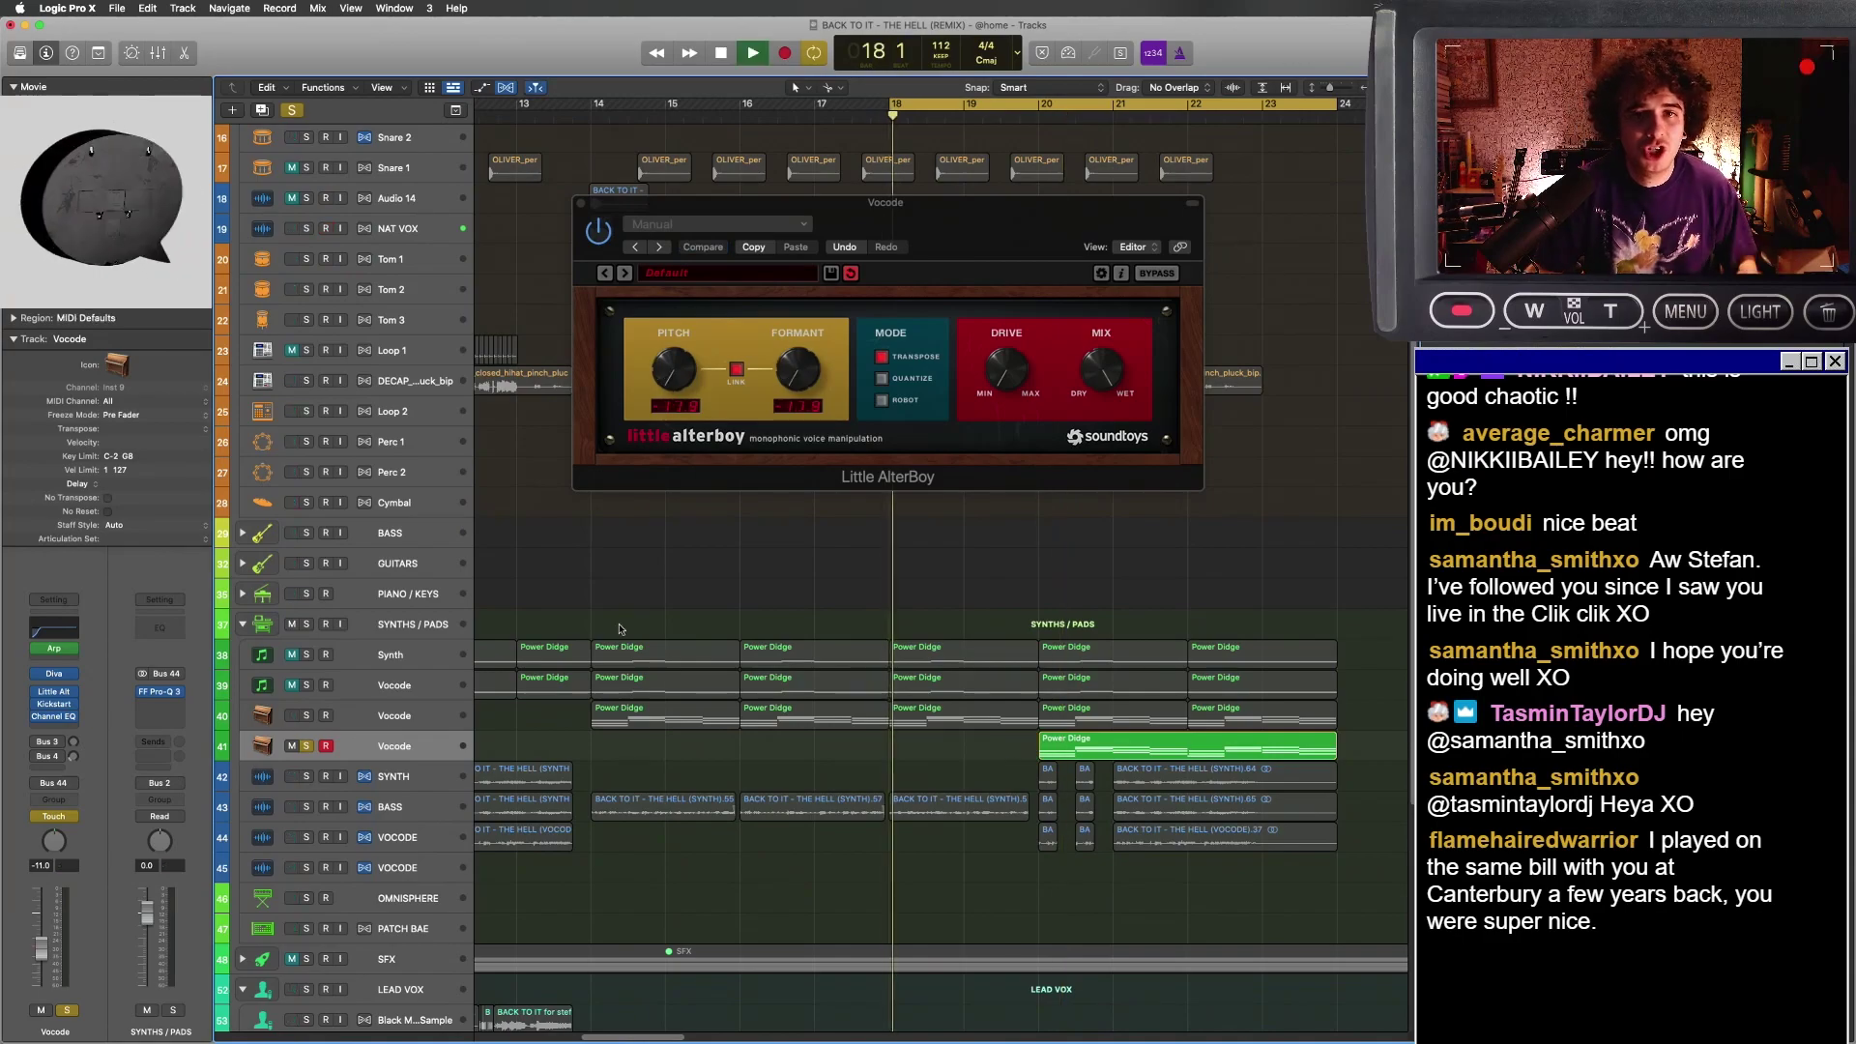
{"action": "left_click", "coordinate": [305, 745]}
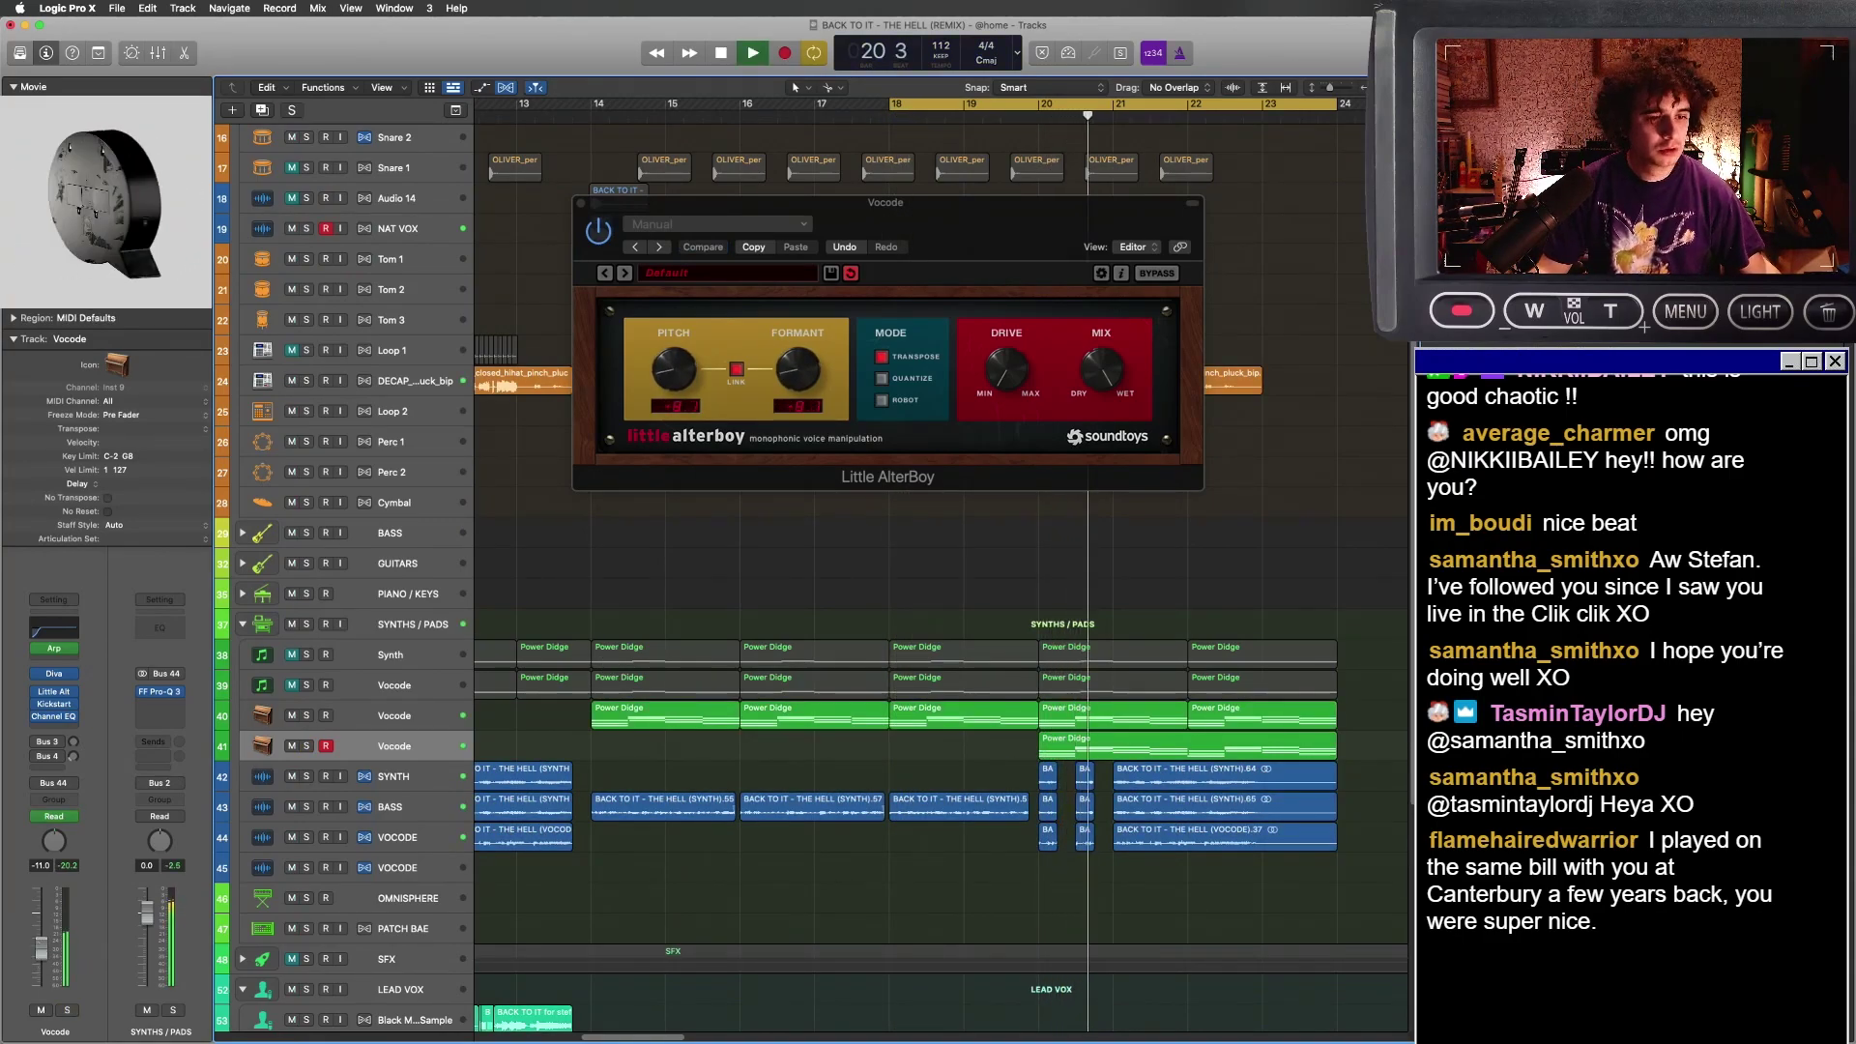
{"action": "left_click", "coordinate": [578, 202]}
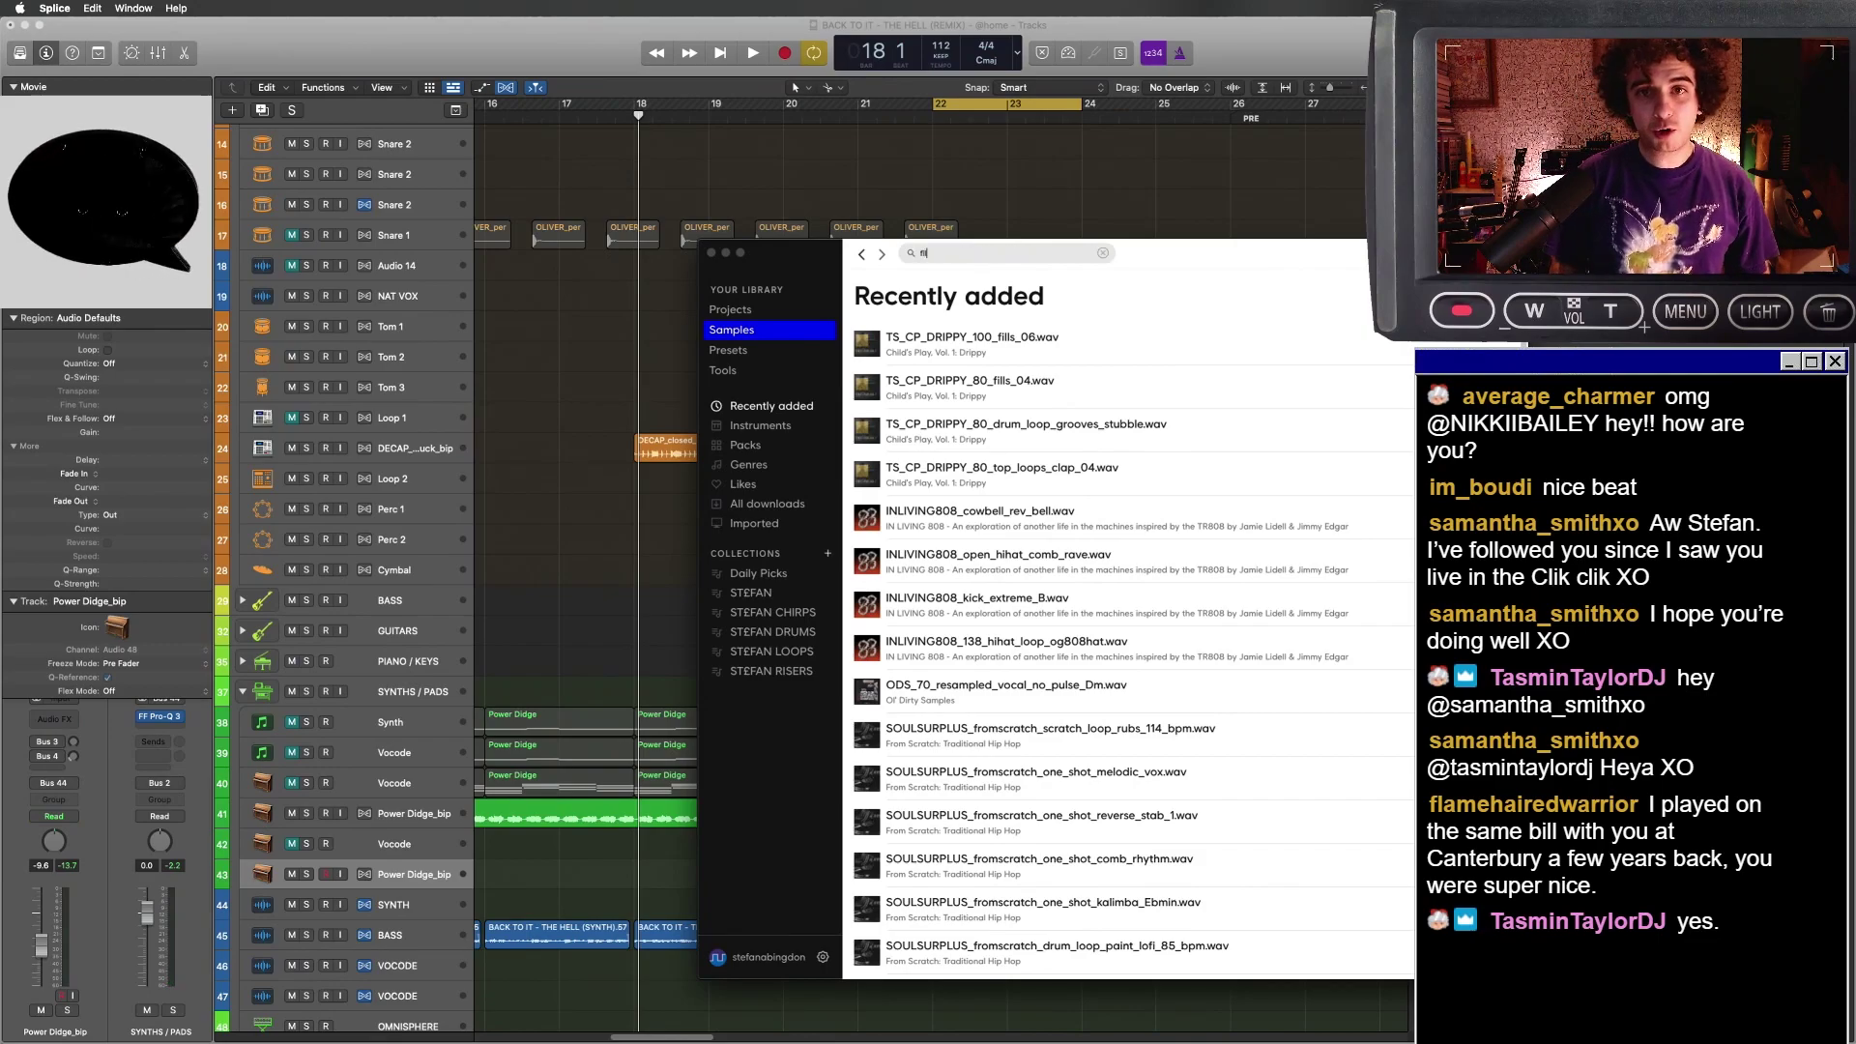
- Search the Splice sample library and browse the matching samples
{"action": "type", "text": "ll"}
{"action": "scroll", "coordinate": [863, 422], "scroll_direction": "down", "scroll_amount": 1}
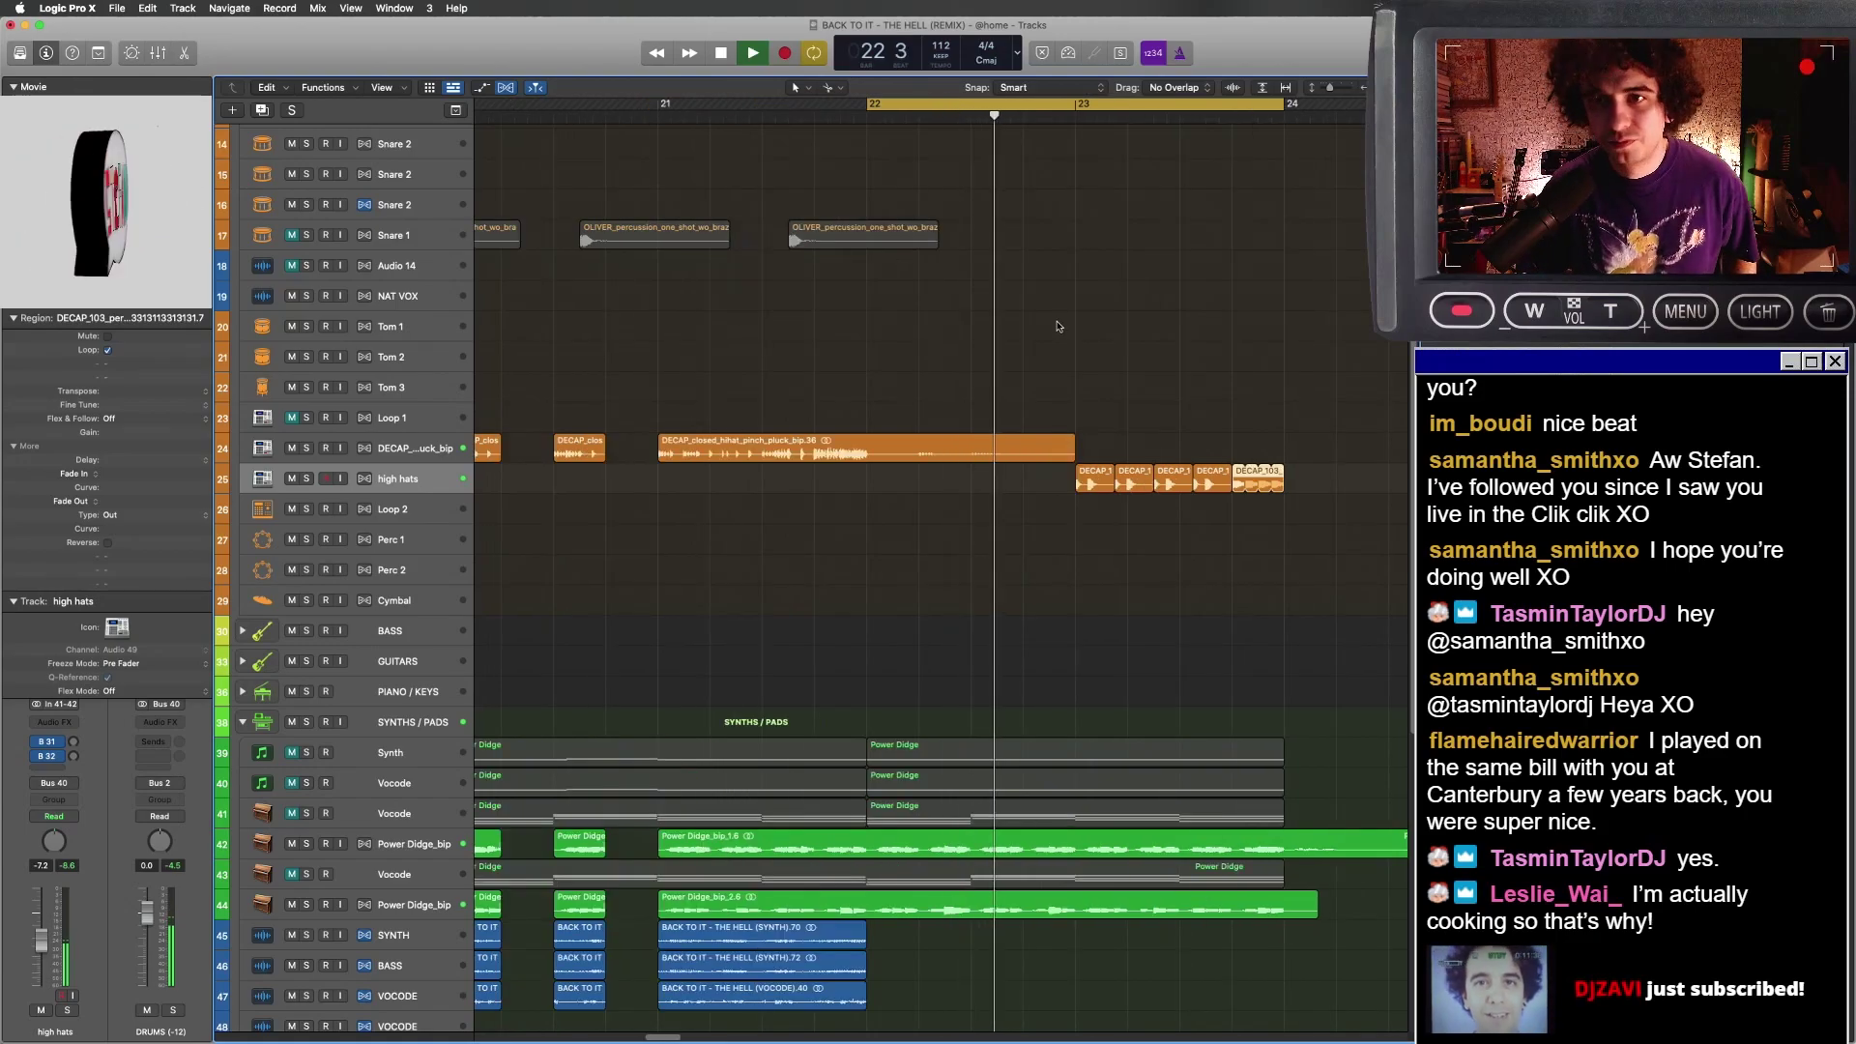
- Save the project and set the cycle range to bar 23 to 24 with the high hats track soloed
{"action": "key", "text": "super+Right"}
{"action": "key", "text": "super+Right"}
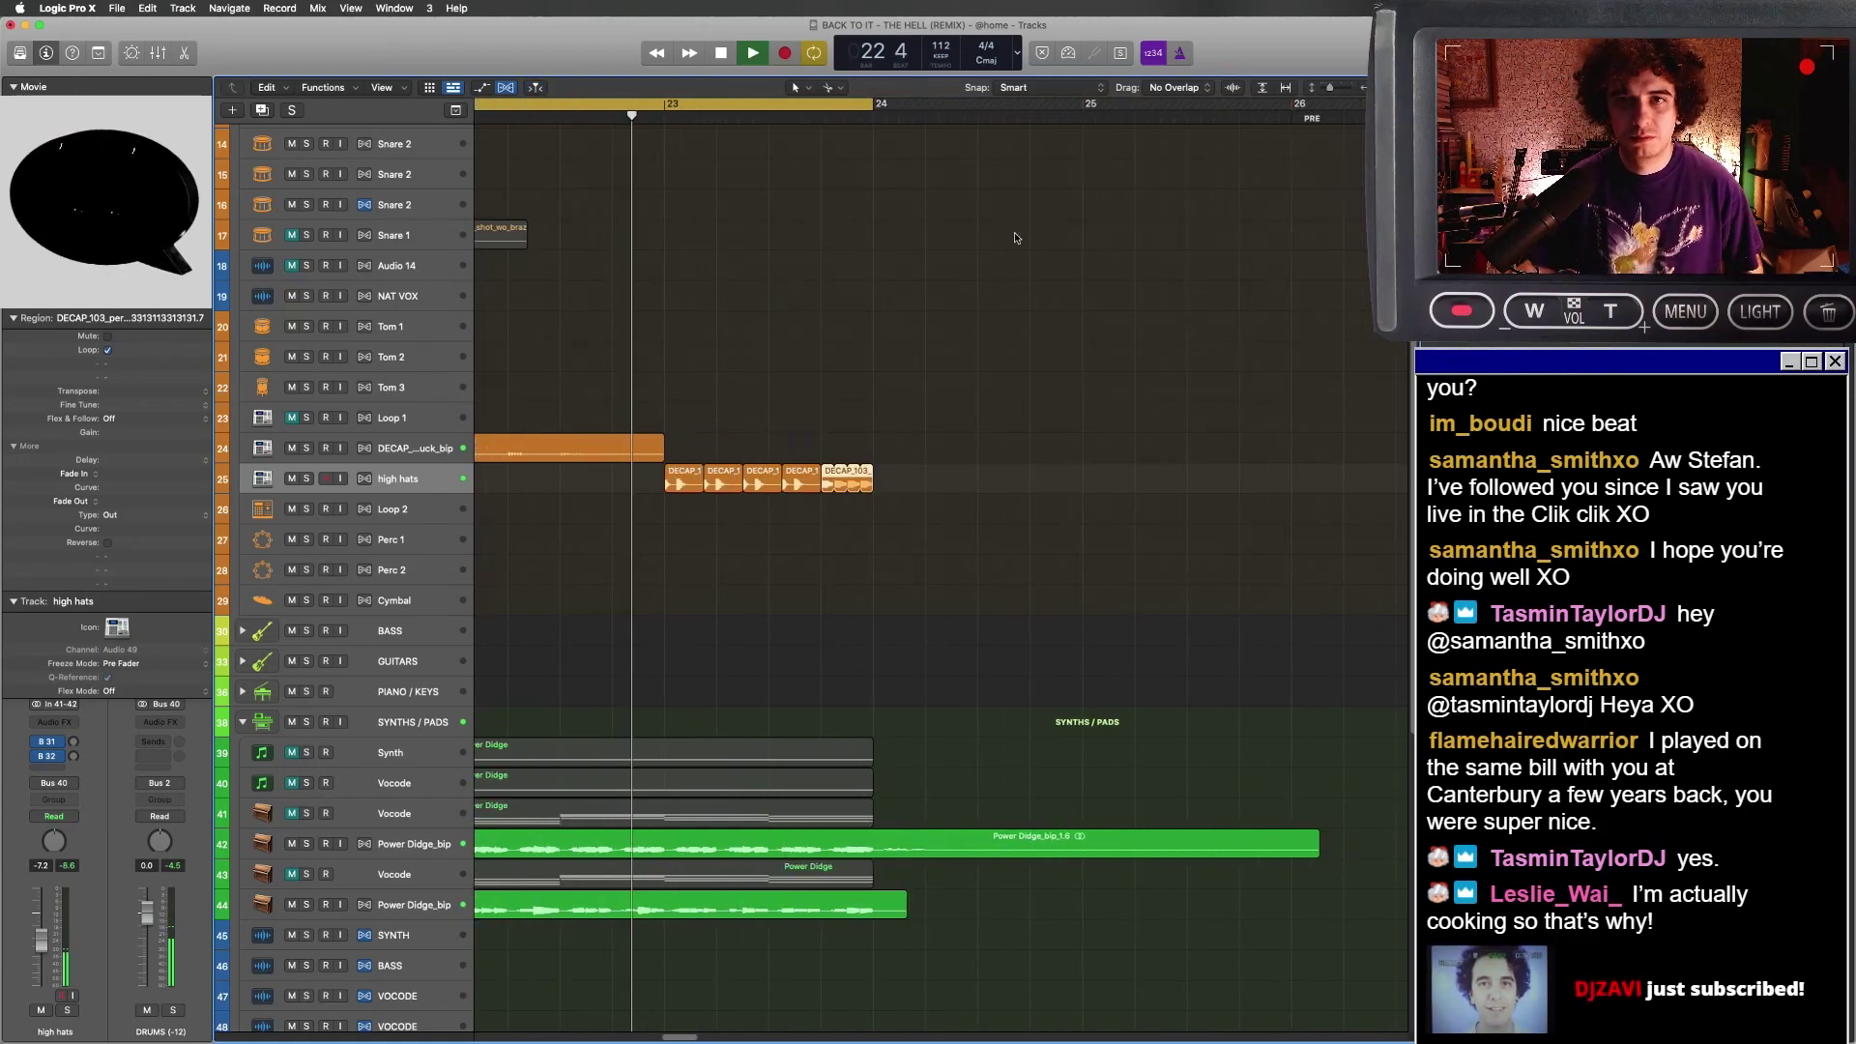
{"action": "left_click_drag", "start_coordinate": [870, 103], "coordinate": [1095, 183]}
{"action": "left_click", "coordinate": [788, 562]}
{"action": "key", "text": "space"}
{"action": "left_click_drag", "start_coordinate": [665, 104], "coordinate": [873, 255]}
{"action": "key", "text": "super+s"}
{"action": "left_click", "coordinate": [305, 478]}
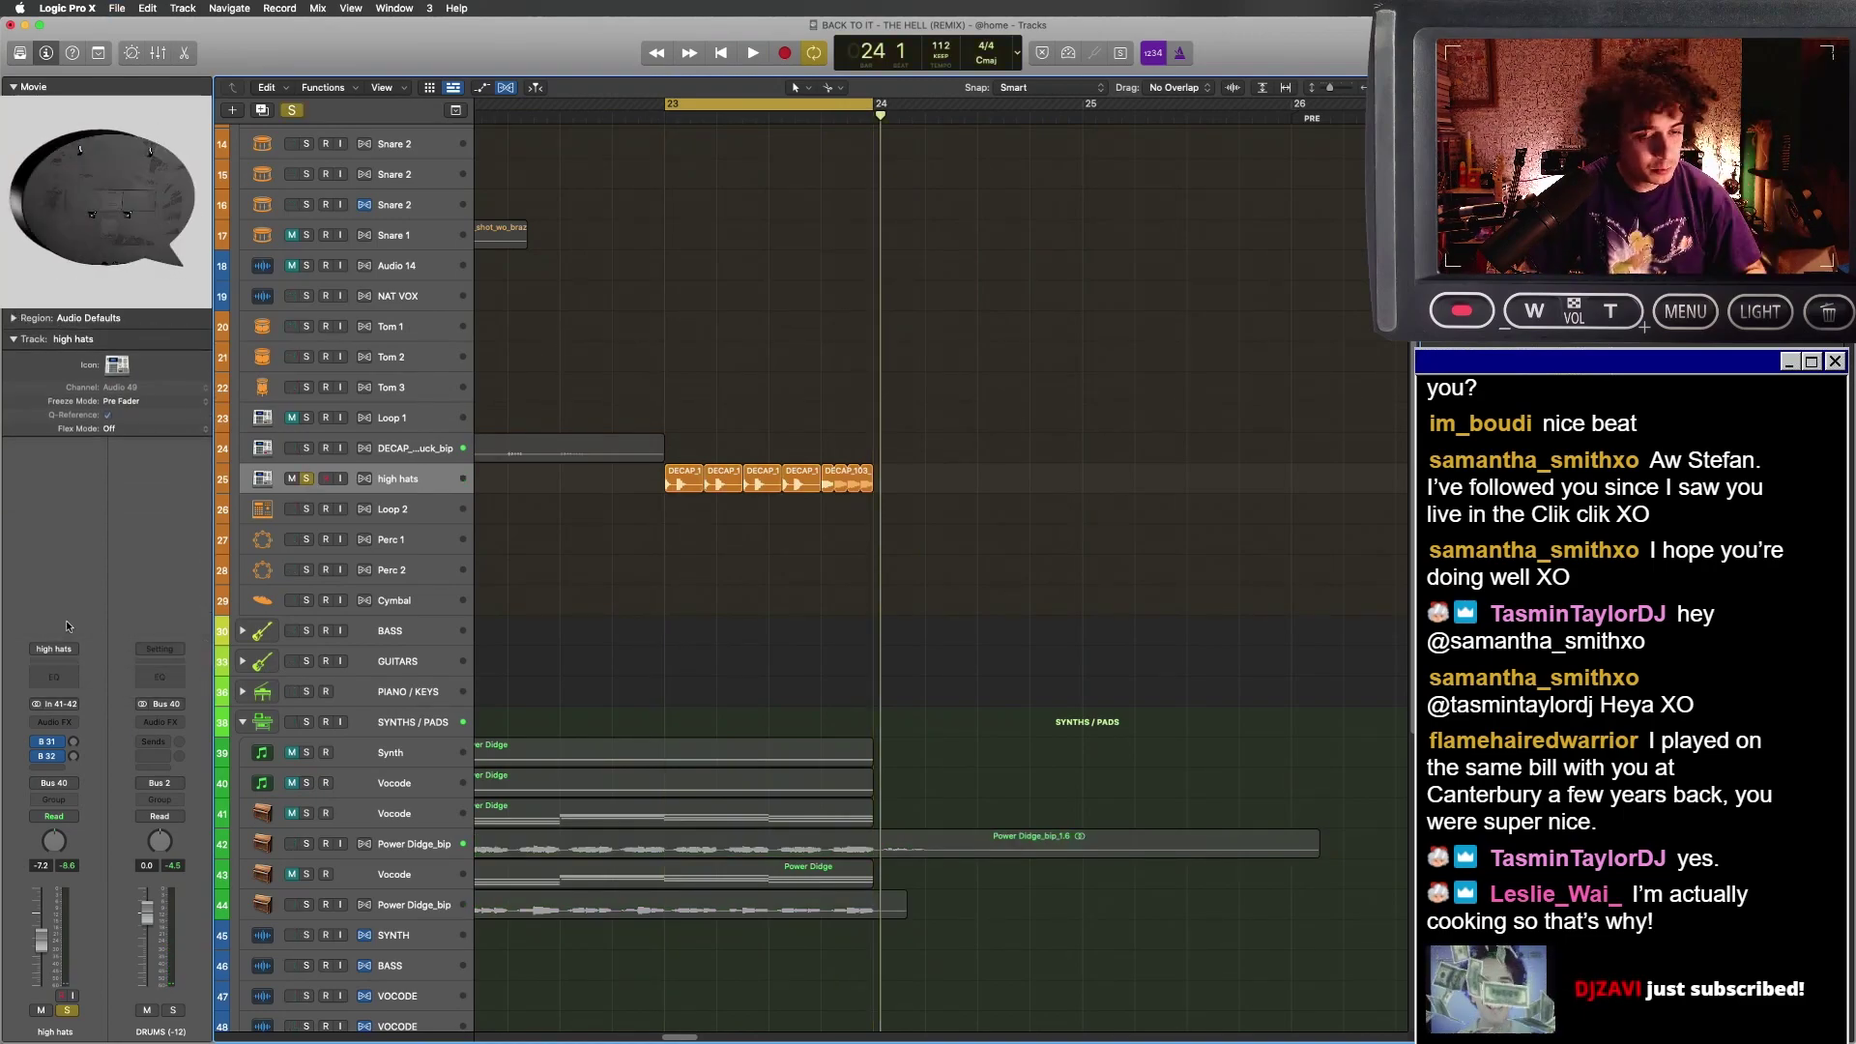
- Insert Effectrix on the high hats track and choose its Roller Cloud preset
{"action": "left_click", "coordinate": [53, 722]}
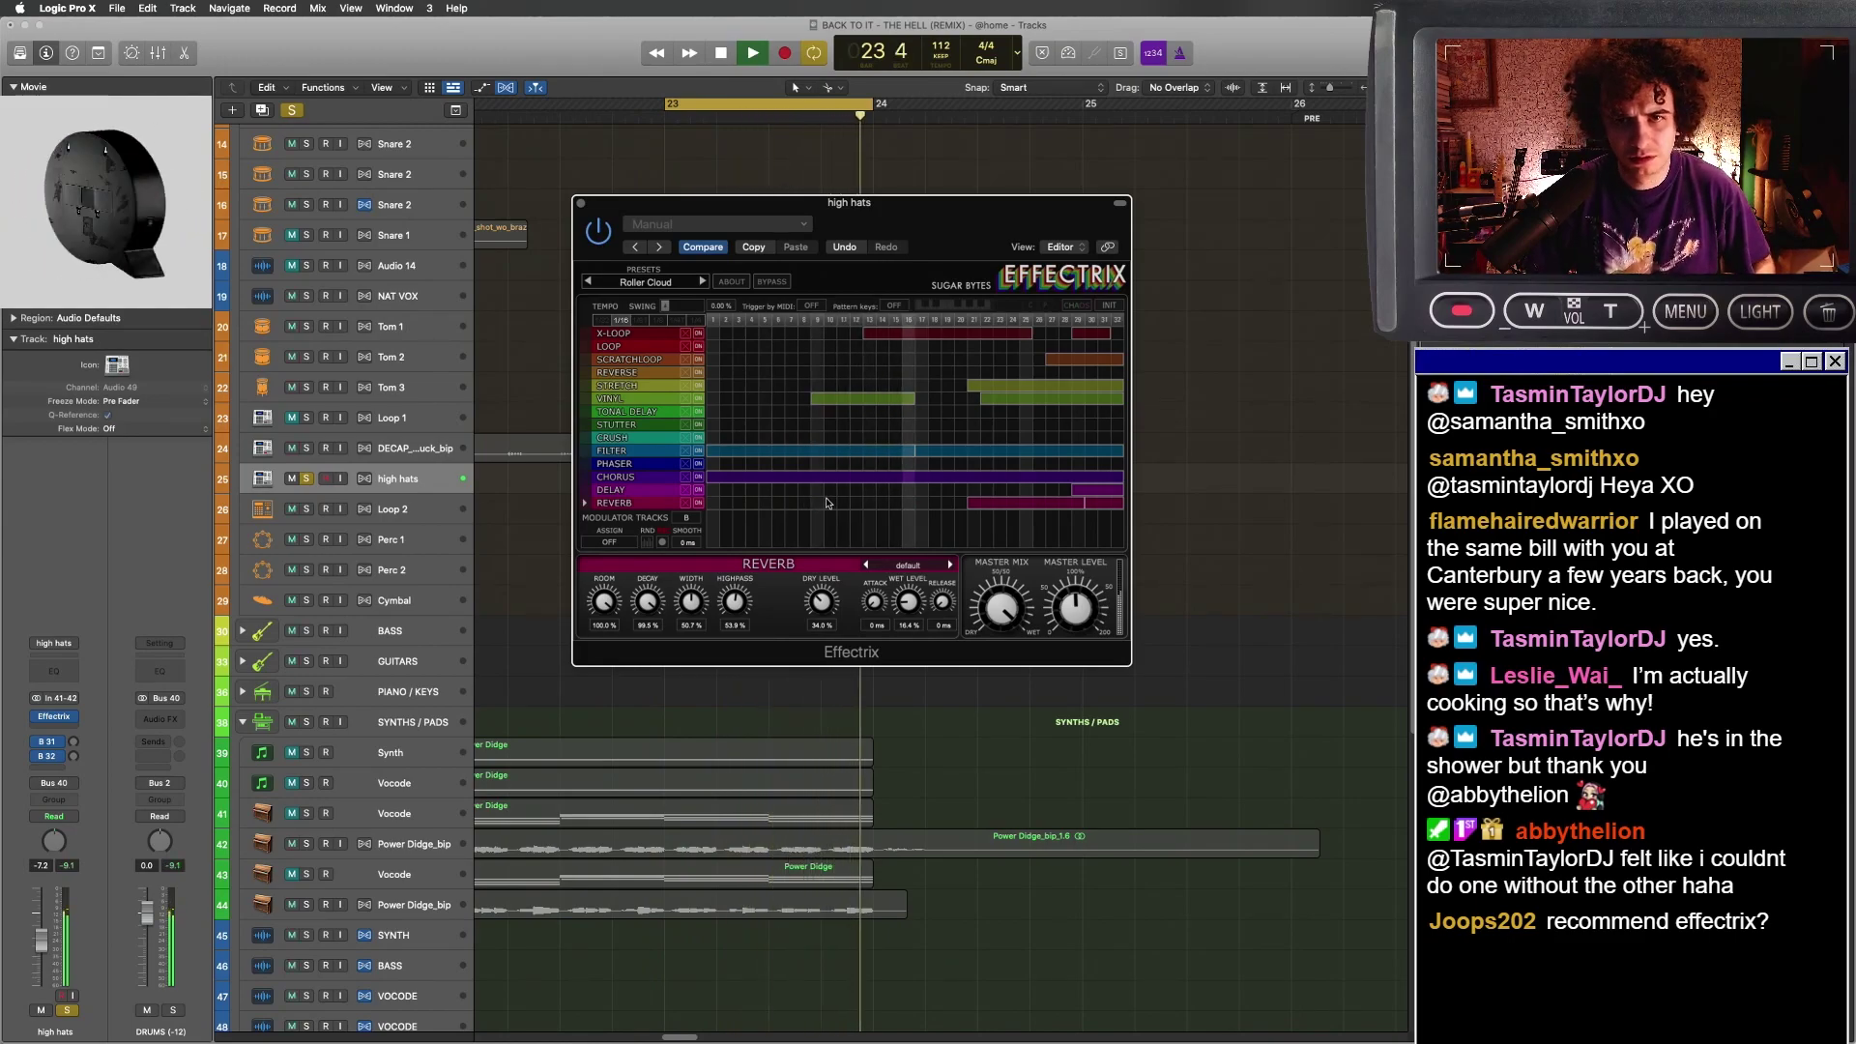
{"action": "left_click", "coordinate": [581, 206]}
{"action": "key", "text": "space"}
- Unsolo the high hats track and raise its volume to -2.3 dB while the section plays
{"action": "key", "text": "super+Left"}
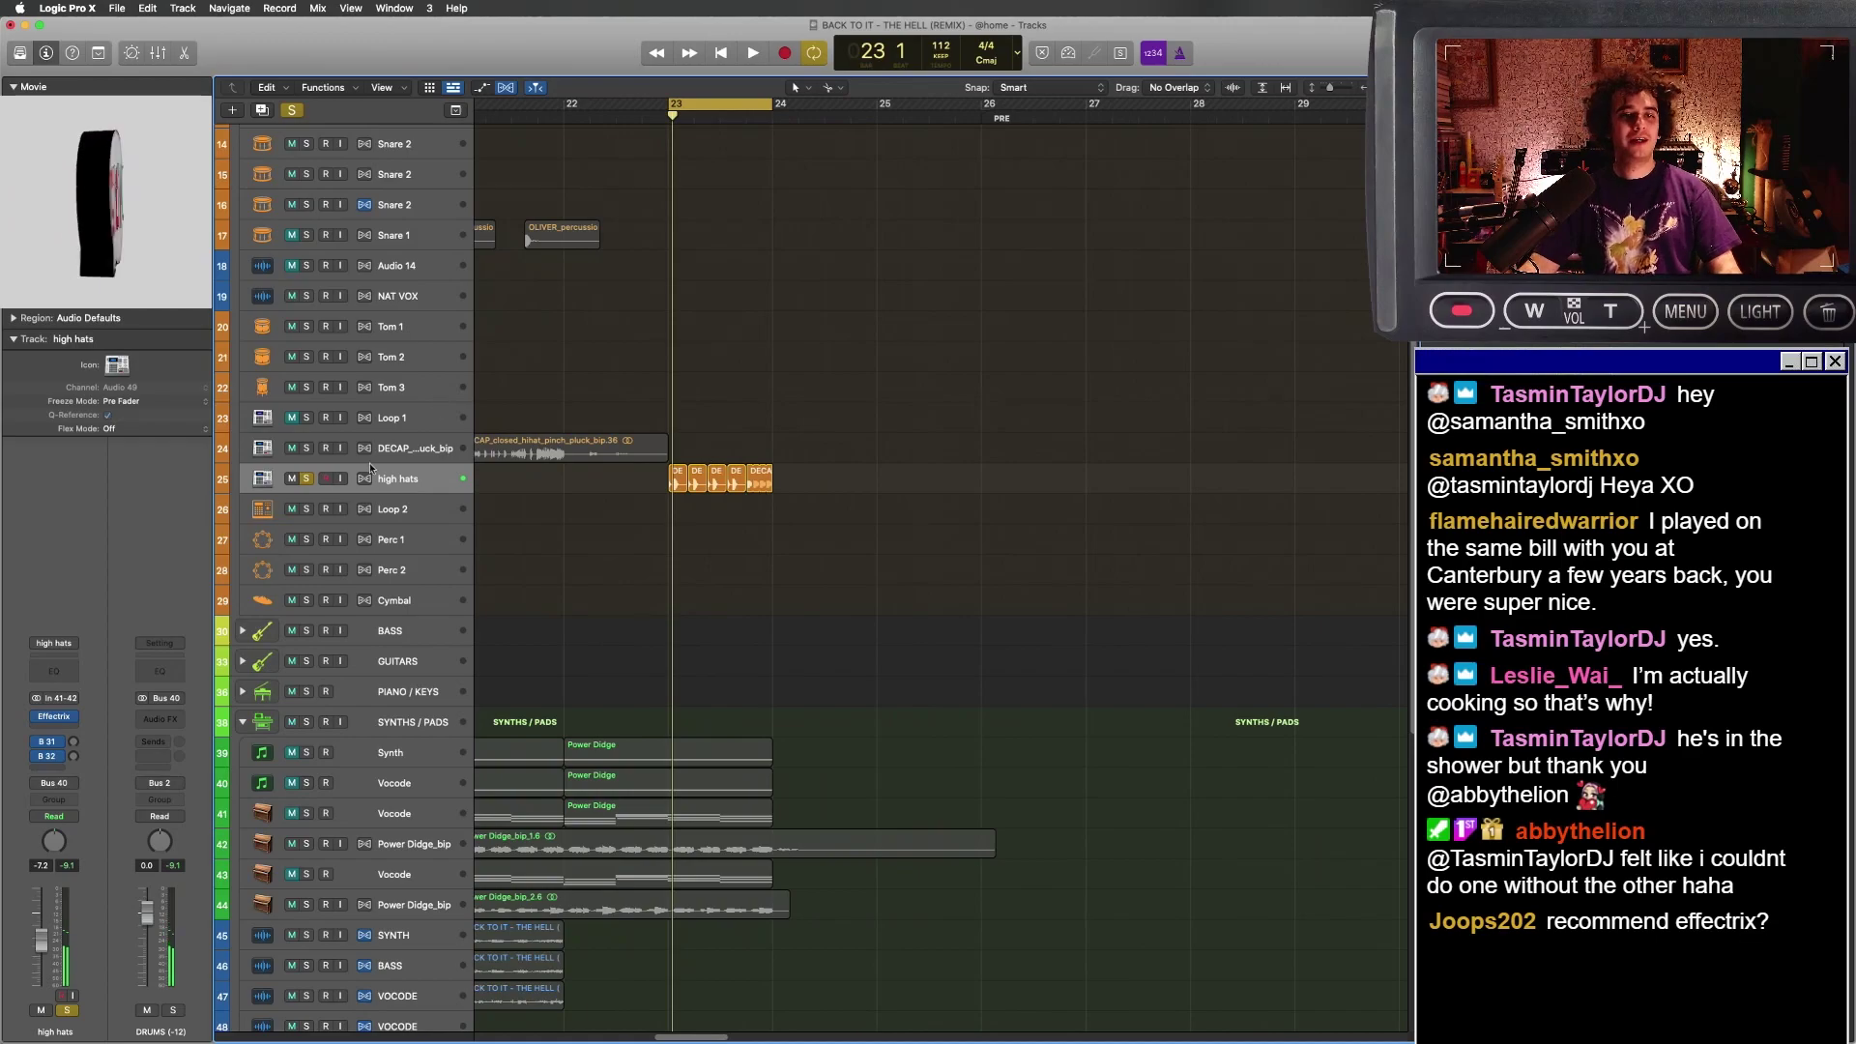
{"action": "left_click", "coordinate": [307, 479]}
{"action": "key", "text": "super+Left"}
{"action": "key", "text": "space"}
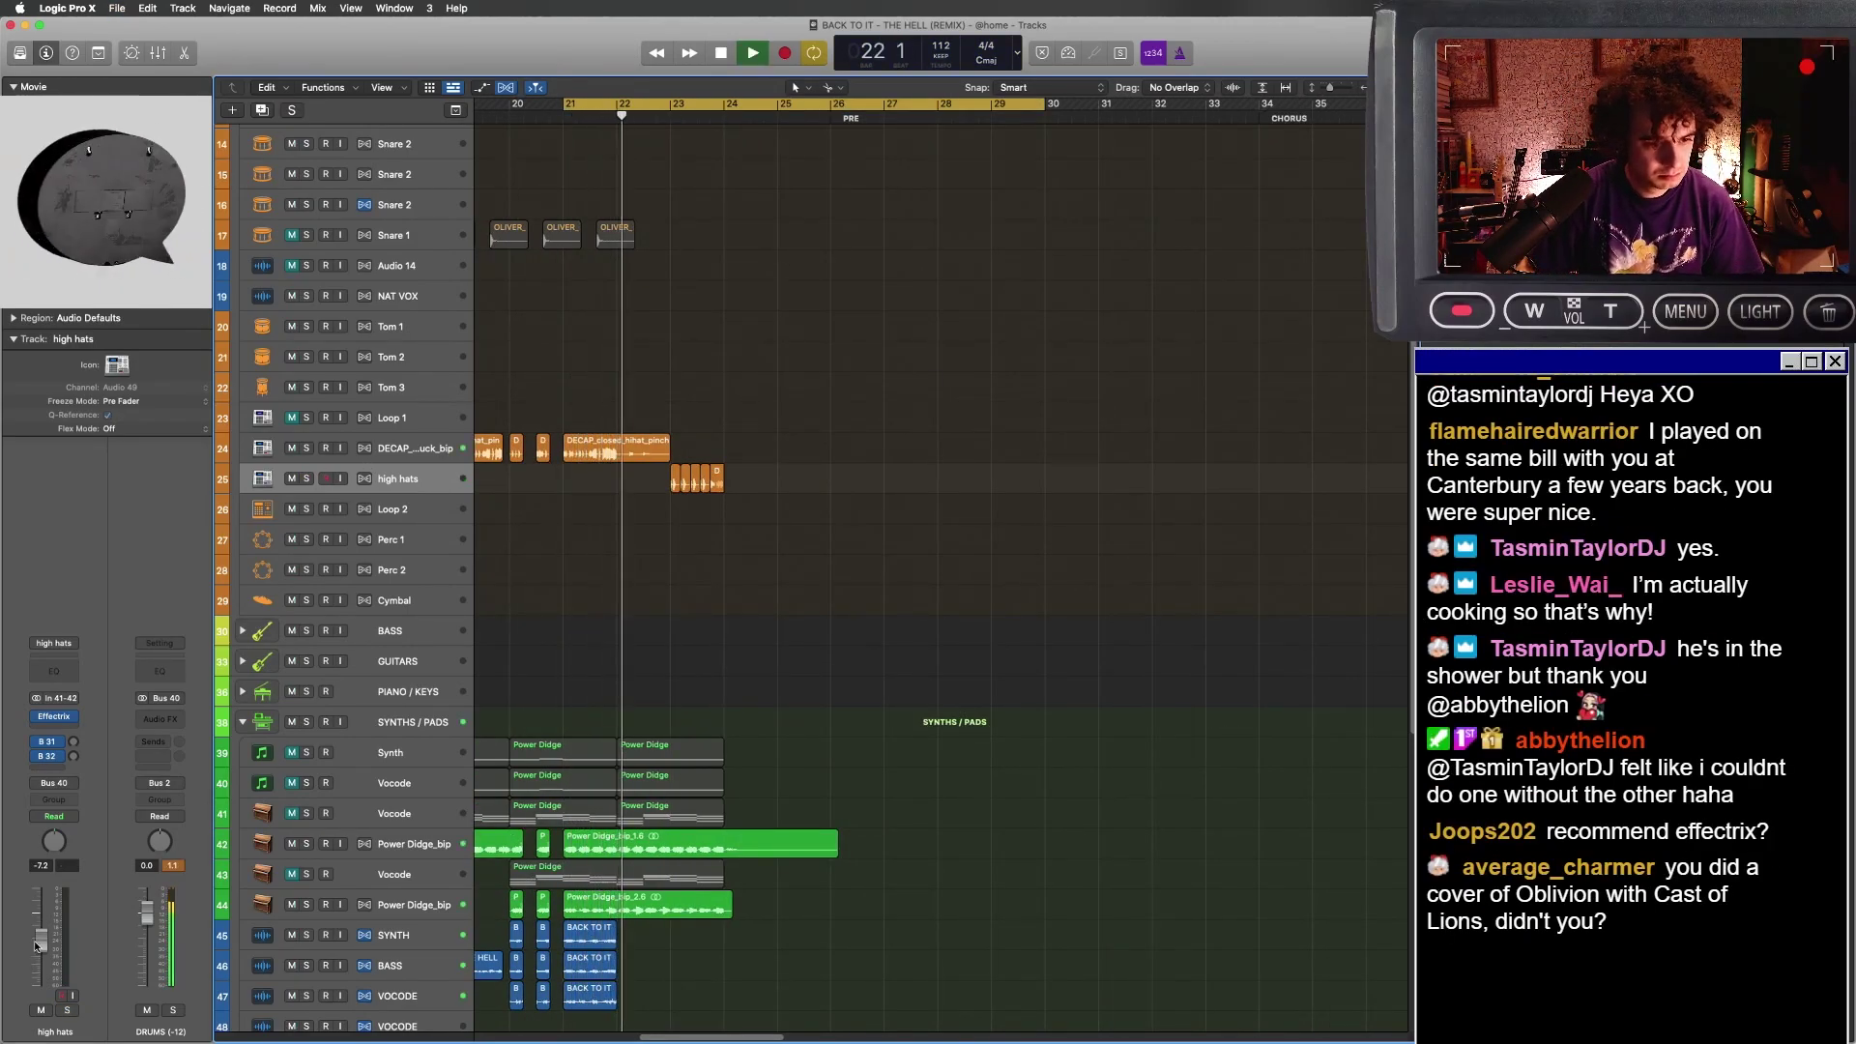
{"action": "left_click_drag", "start_coordinate": [35, 945], "coordinate": [34, 903]}
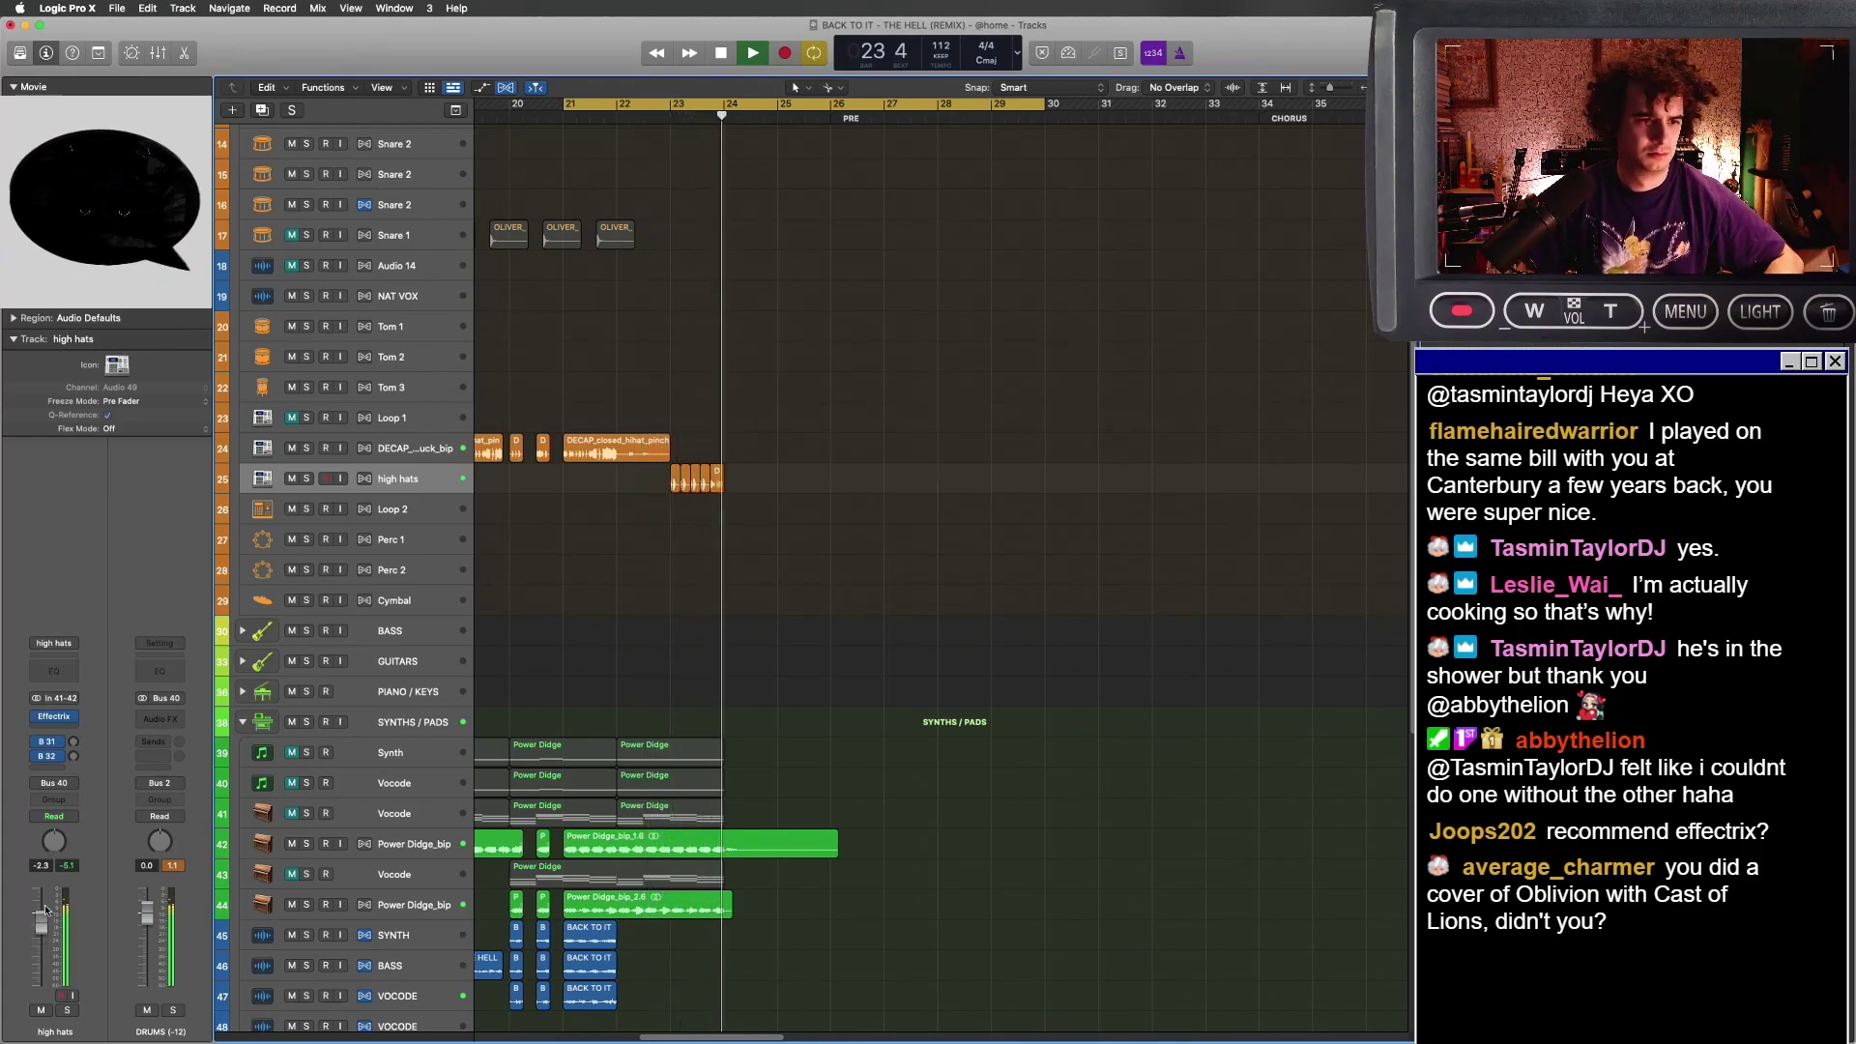